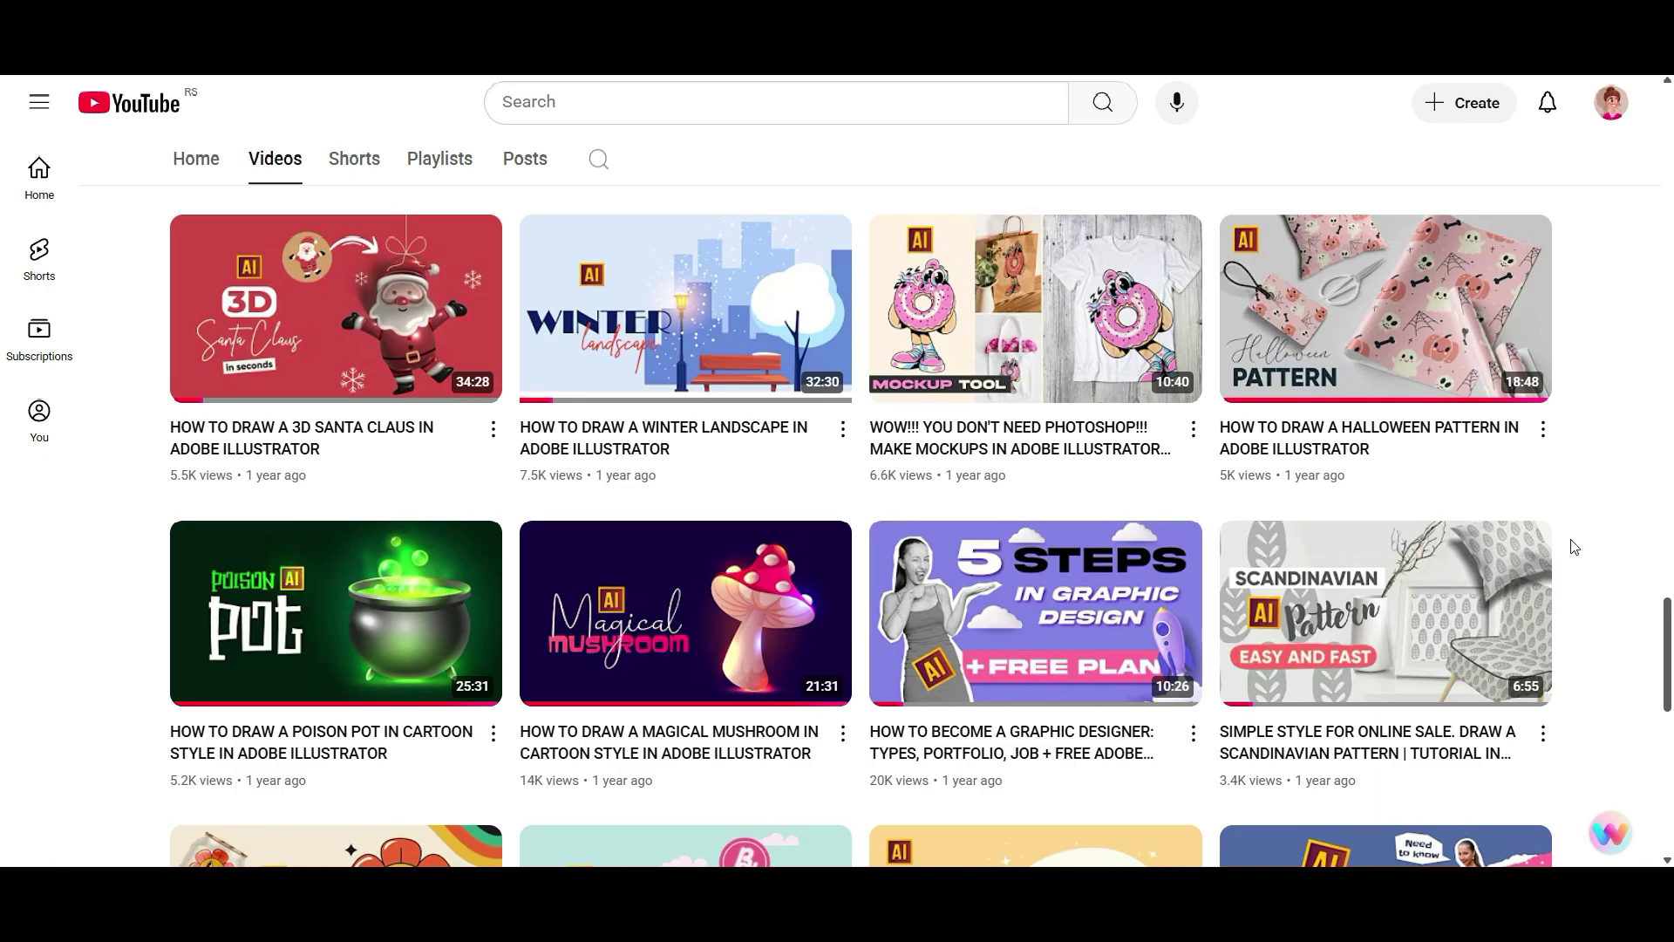
- Browse the channel's tutorial videos, then move to a blank square artboard in Illustrator
mouse_move(1025, 658)
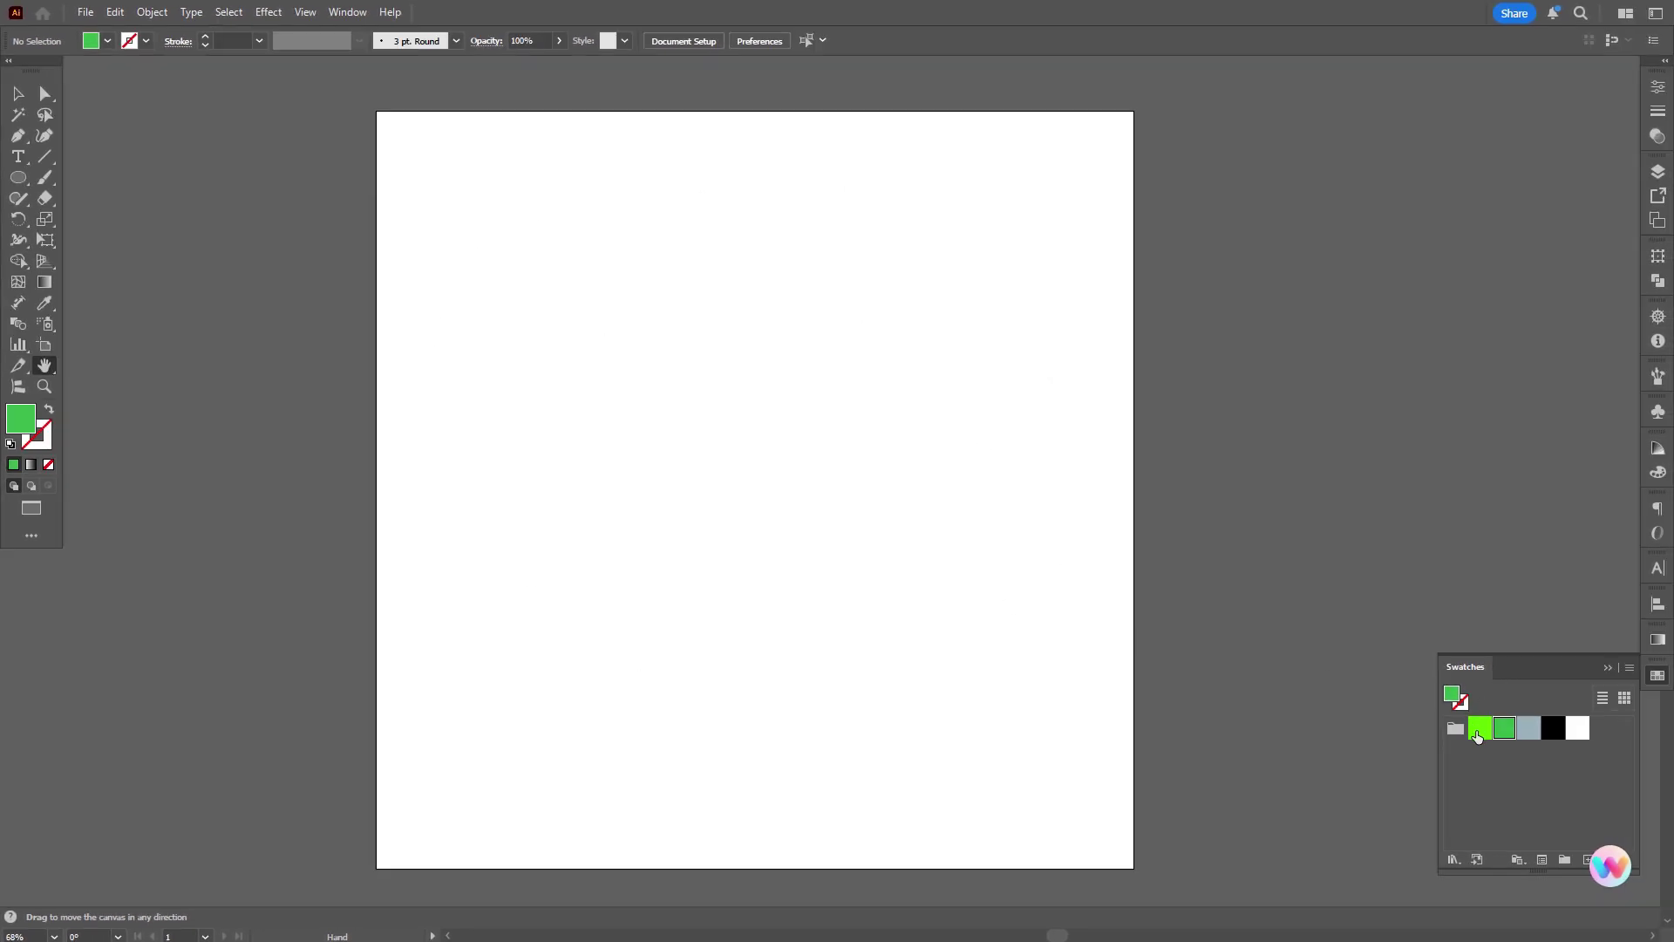
- Draw a green rectangle covering the whole artboard
left_click(24, 181)
left_click(105, 177)
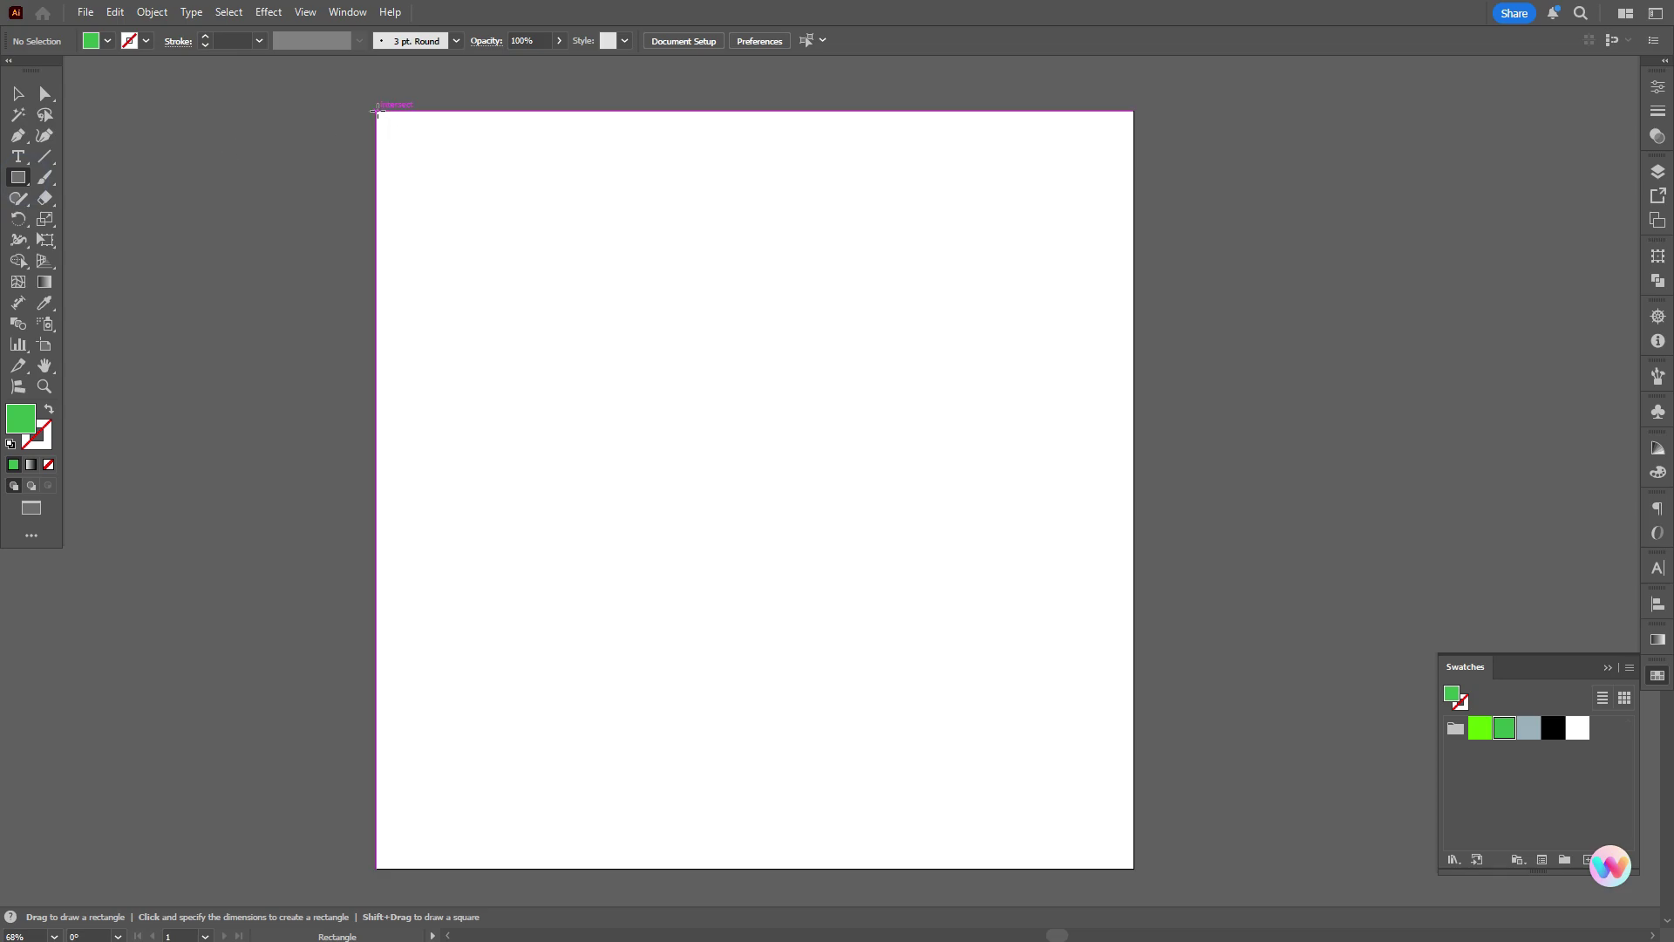
left_click_drag(376, 110, 1135, 870)
key("v")
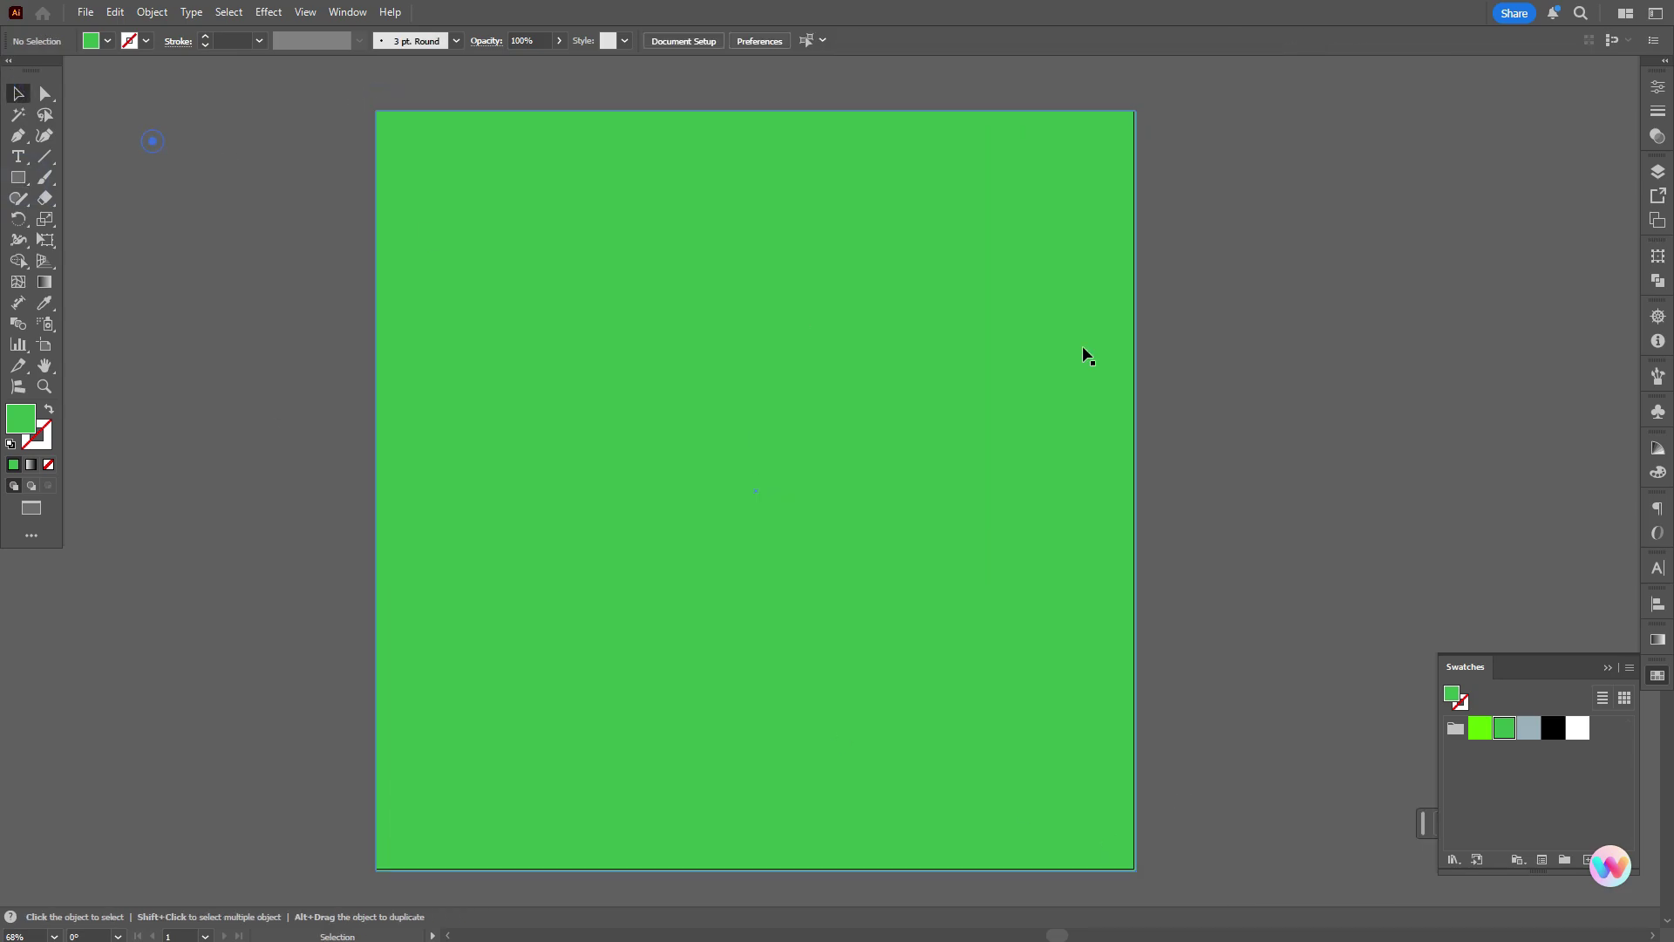
left_click(1190, 358)
- Draw a grey-blue circle near the artboard centre
left_click(1529, 730)
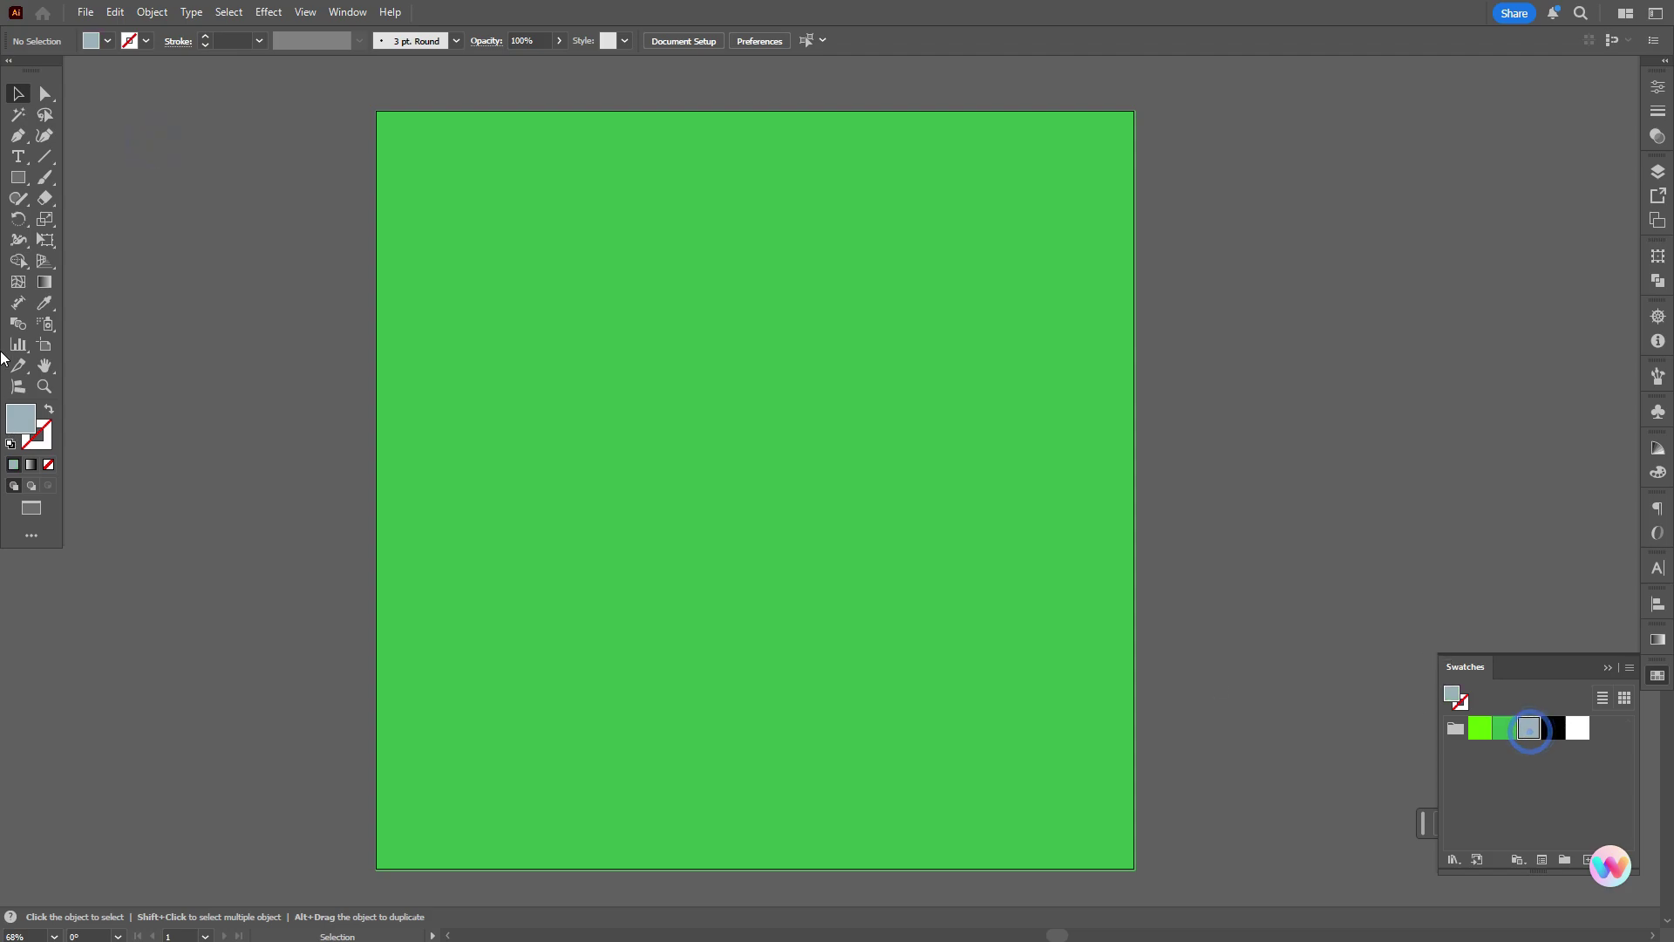
left_click(19, 178)
left_click(105, 218)
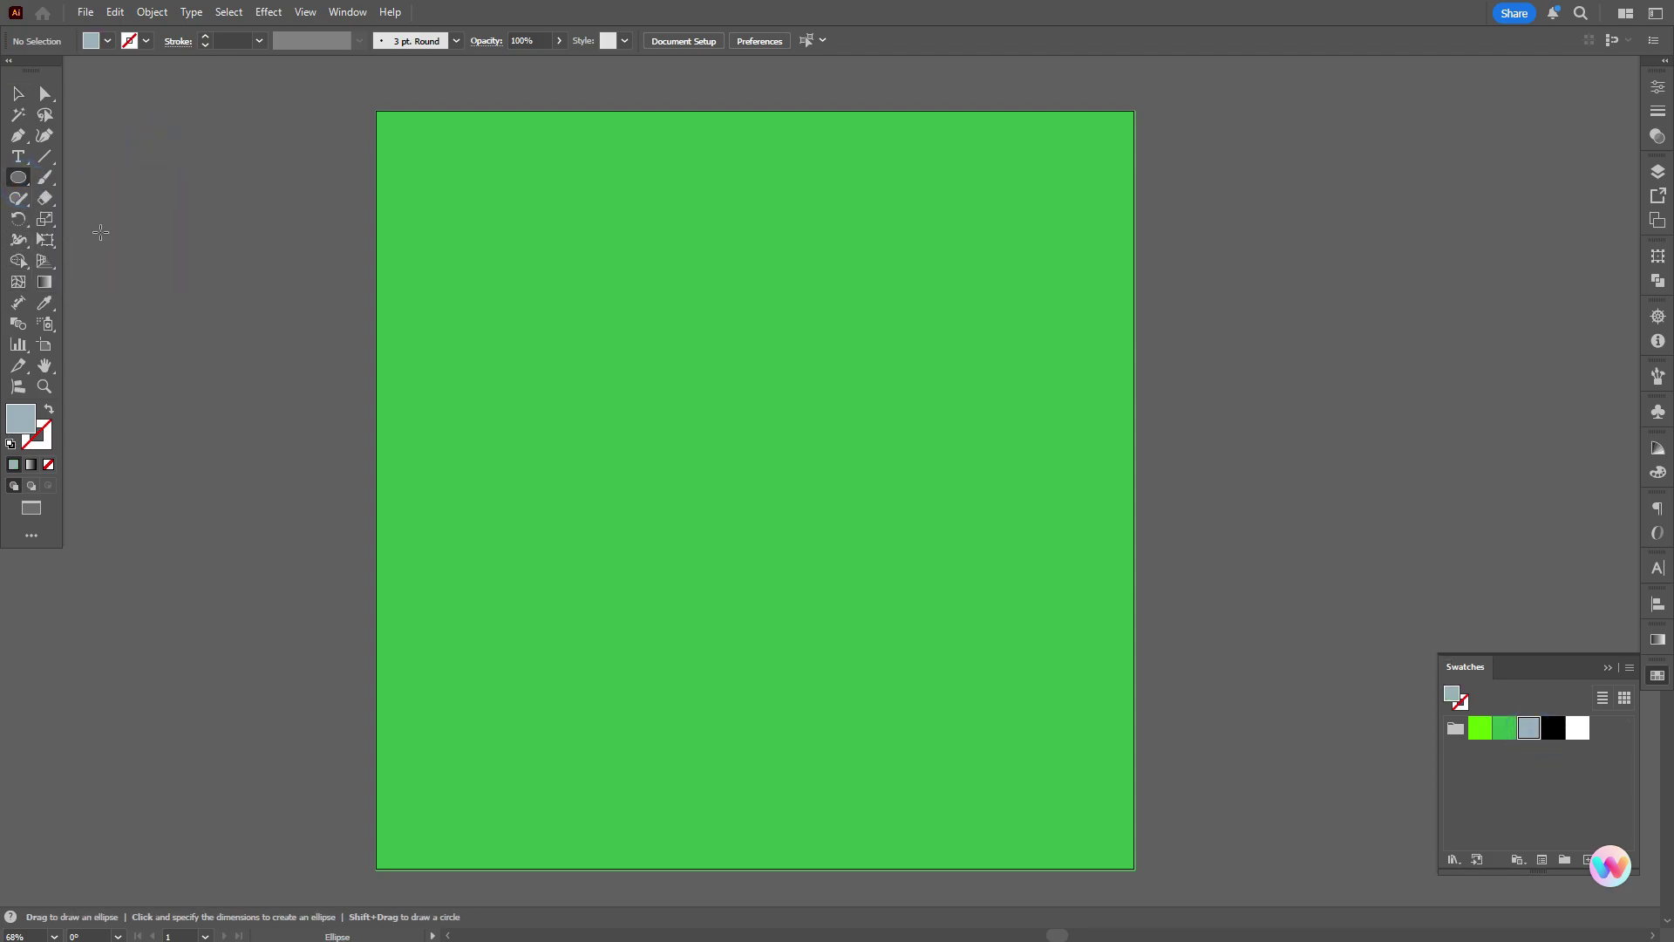
left_click_drag(608, 281, 937, 610)
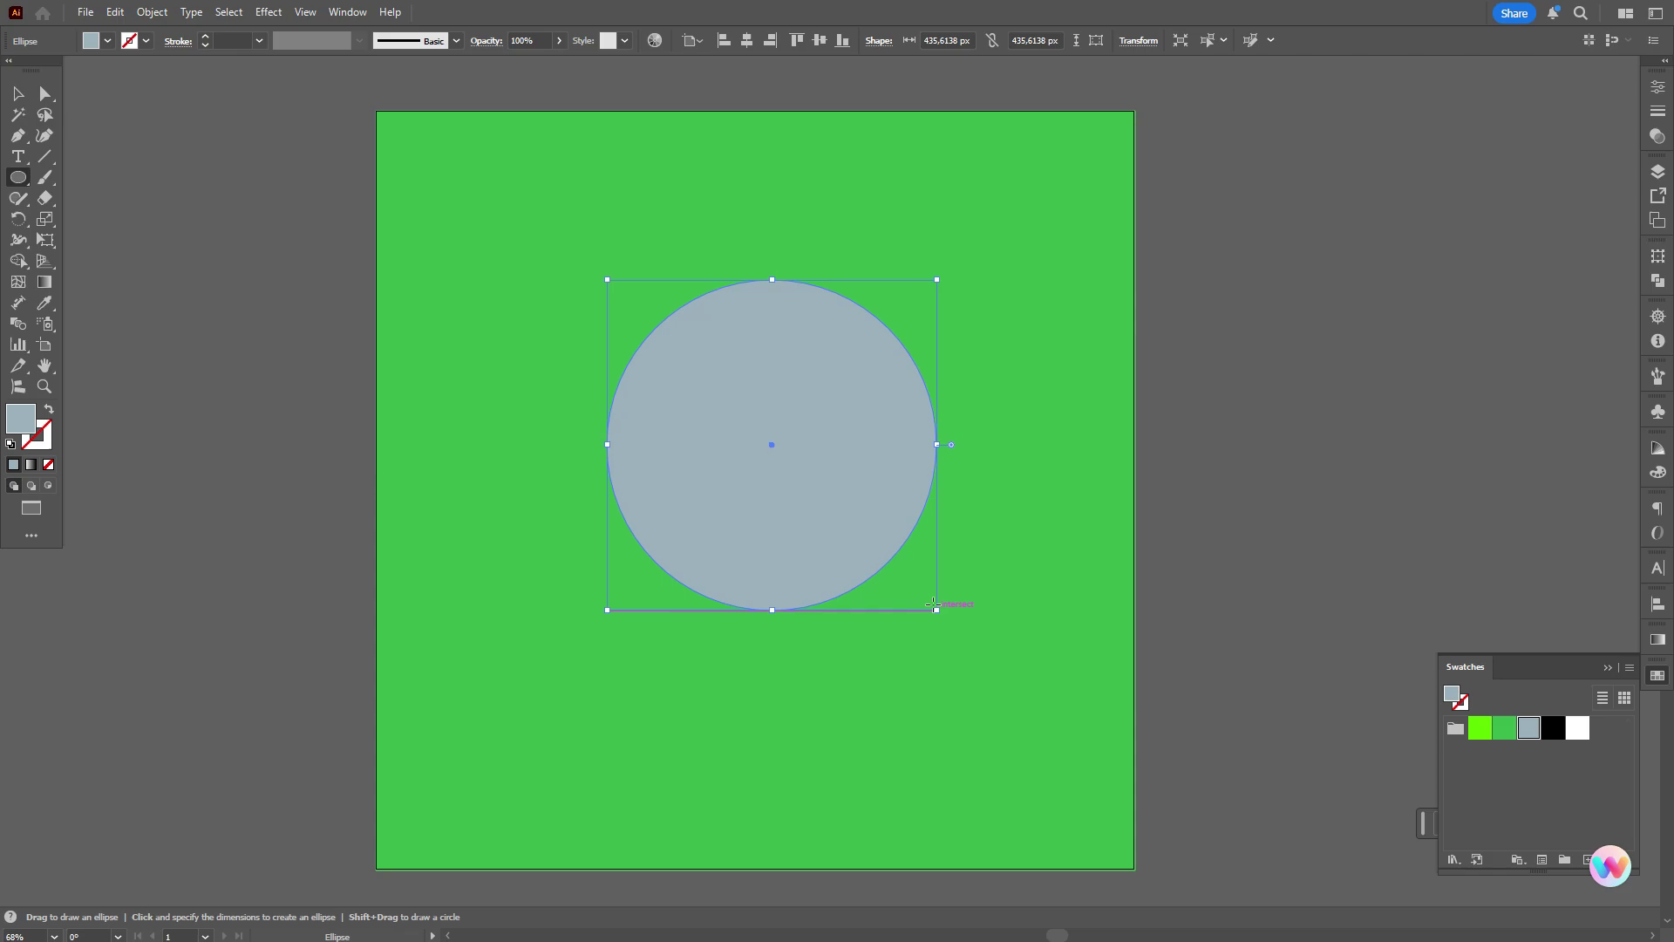
- Raise the circle's bottom anchor to flatten it, then make an offset copy
left_click(46, 94)
left_click_drag(771, 609, 769, 575)
left_click(18, 93)
left_click(385, 264)
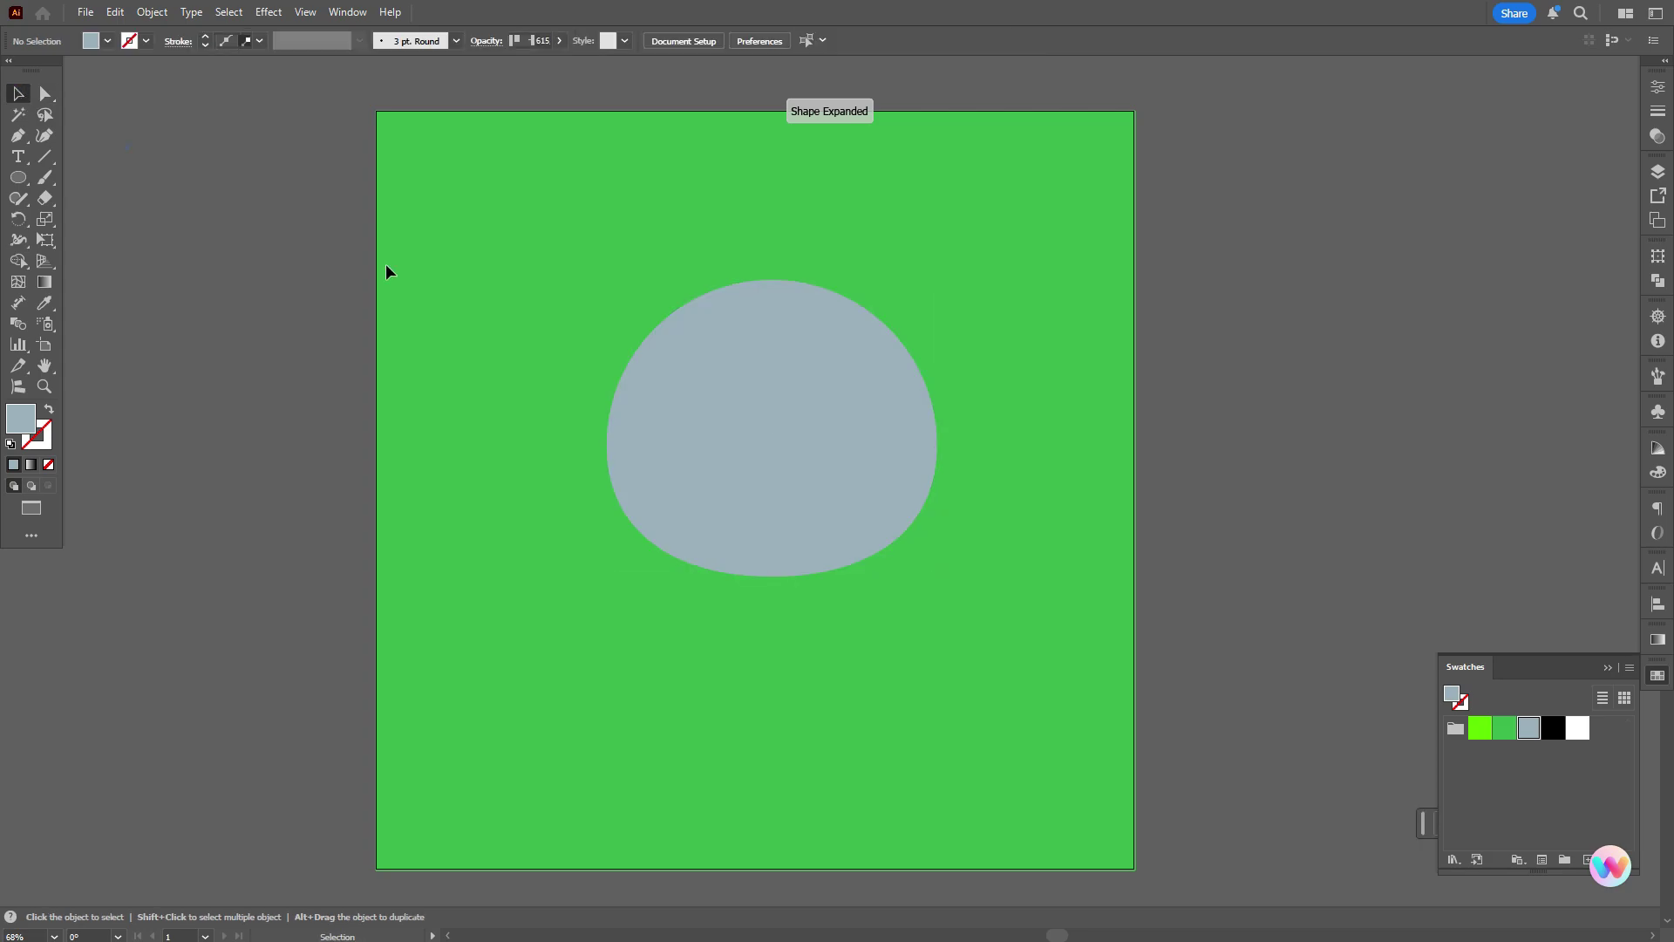
left_click_drag(881, 426, 823, 472)
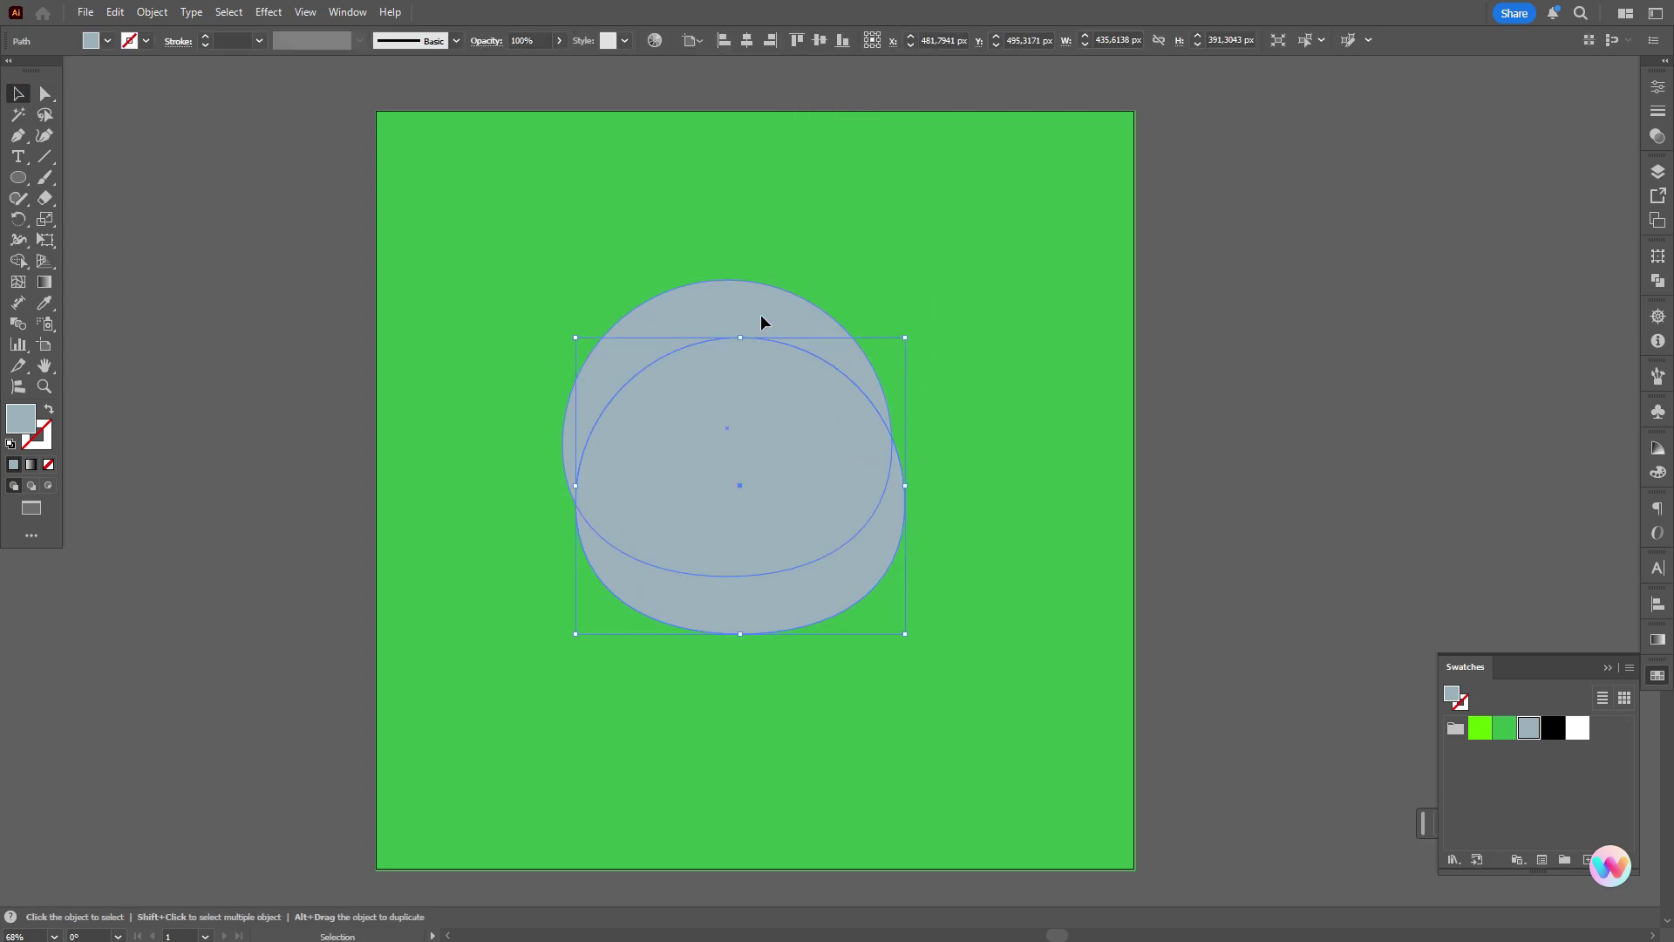
- Bring the upper blob to the front and fill the lower copy white
left_click(762, 316)
right_click(762, 317)
mouse_move(911, 811)
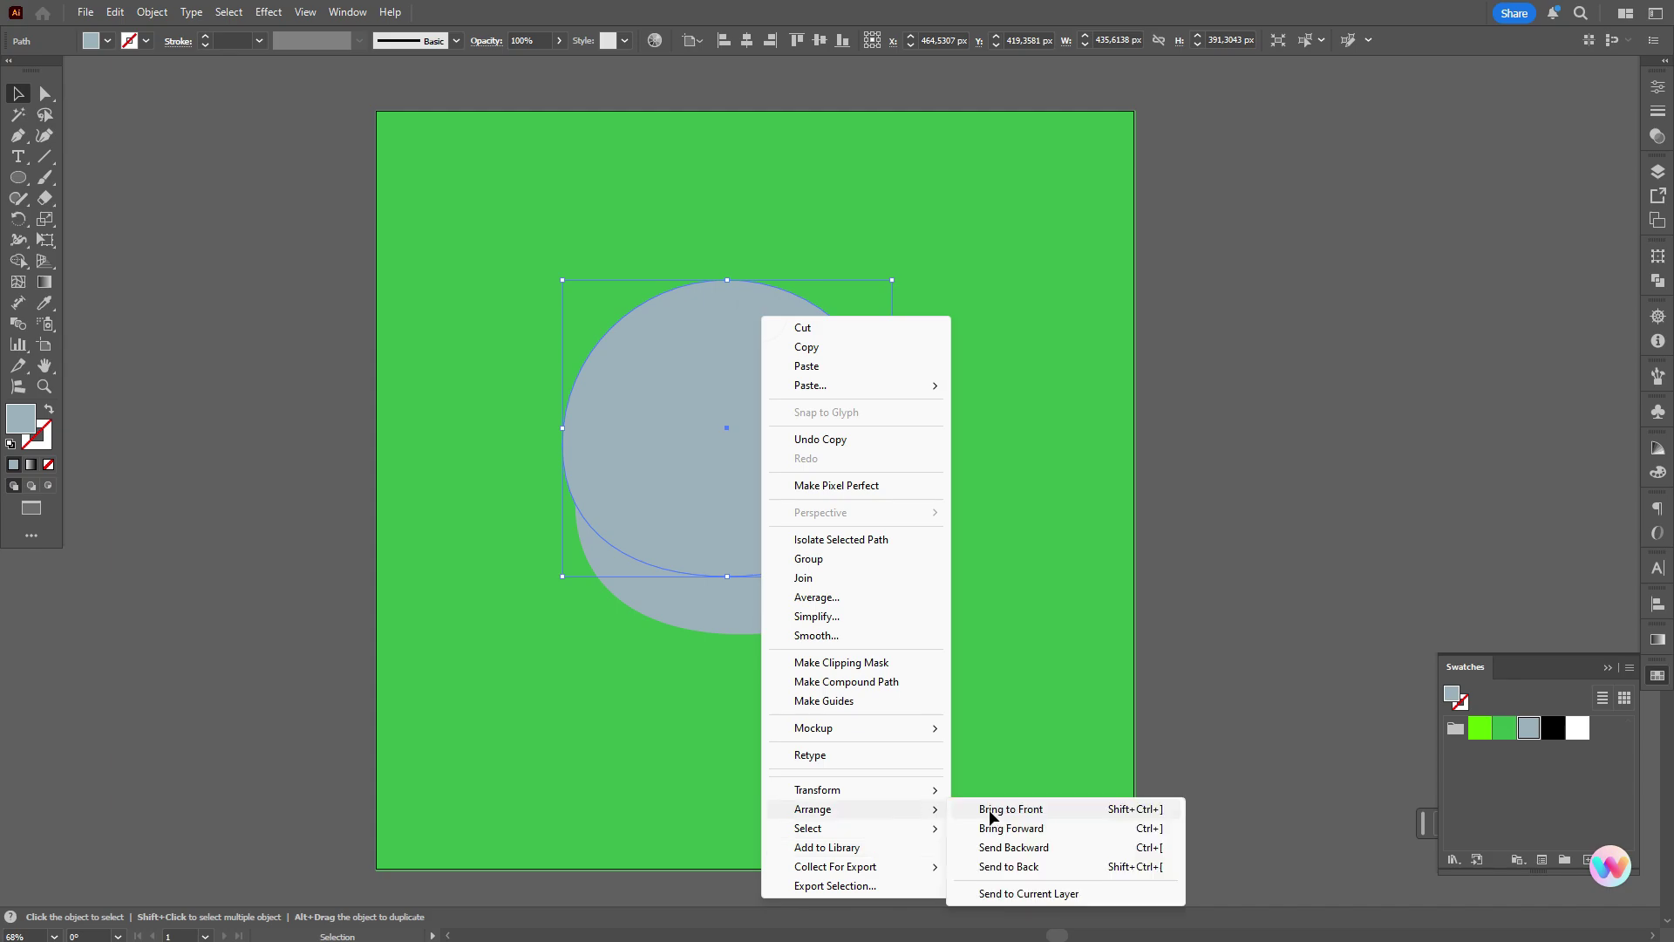
left_click(1003, 809)
left_click(782, 621)
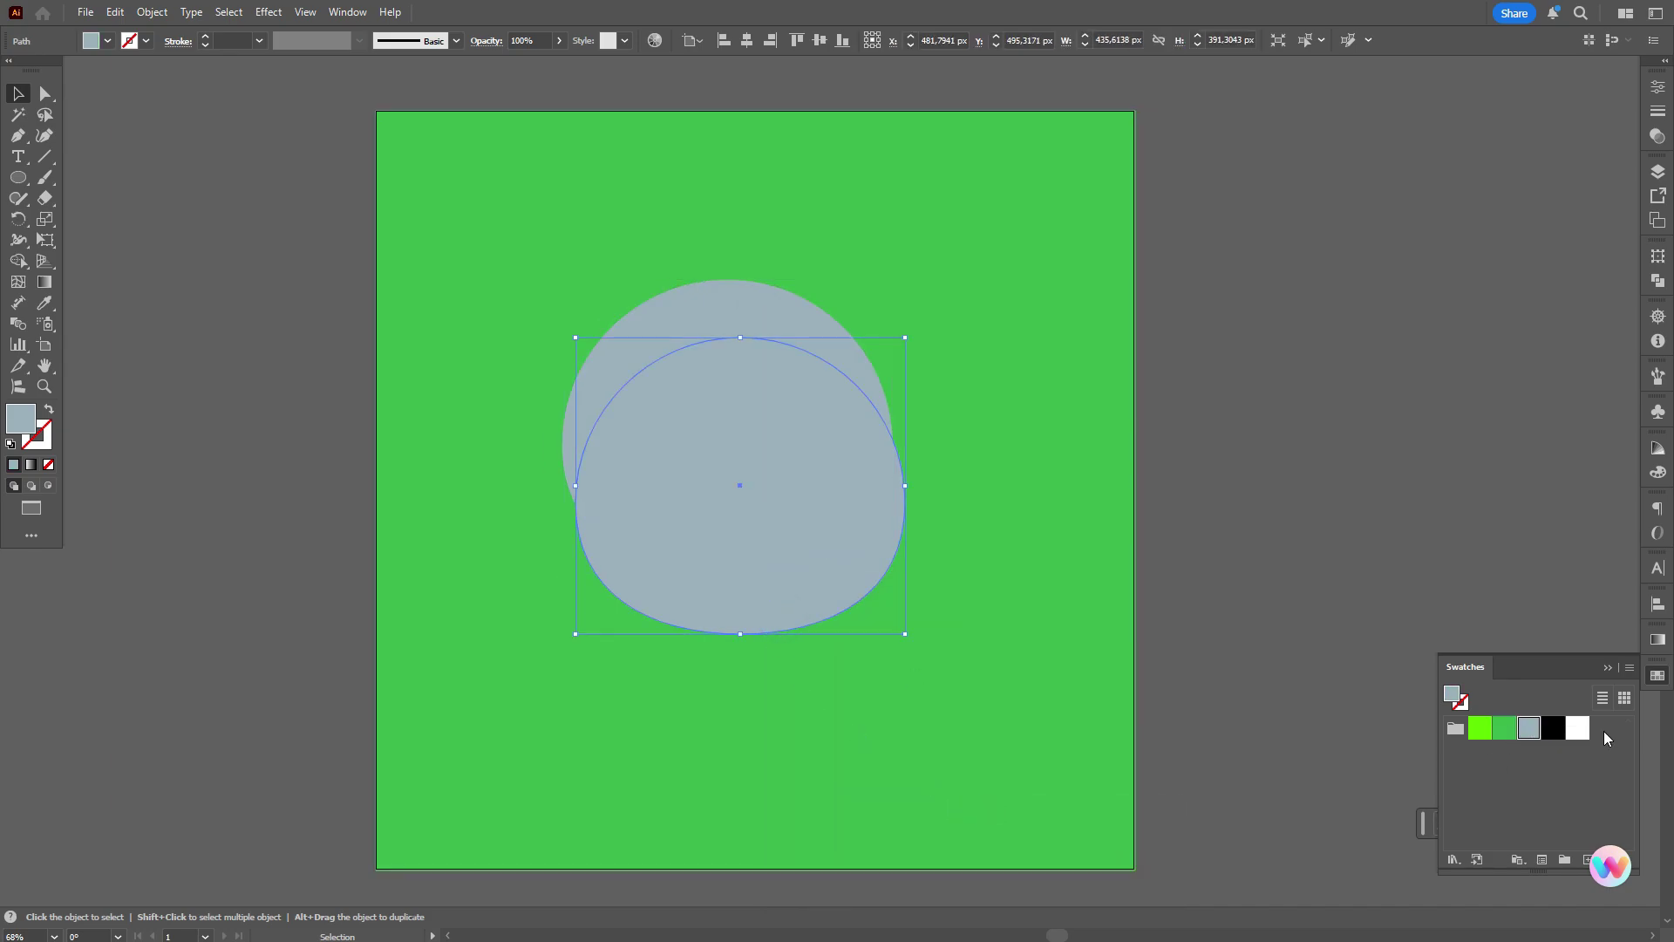
left_click(1577, 727)
- Blend the grey blob into the white copy with the Blend tool
left_click(770, 323)
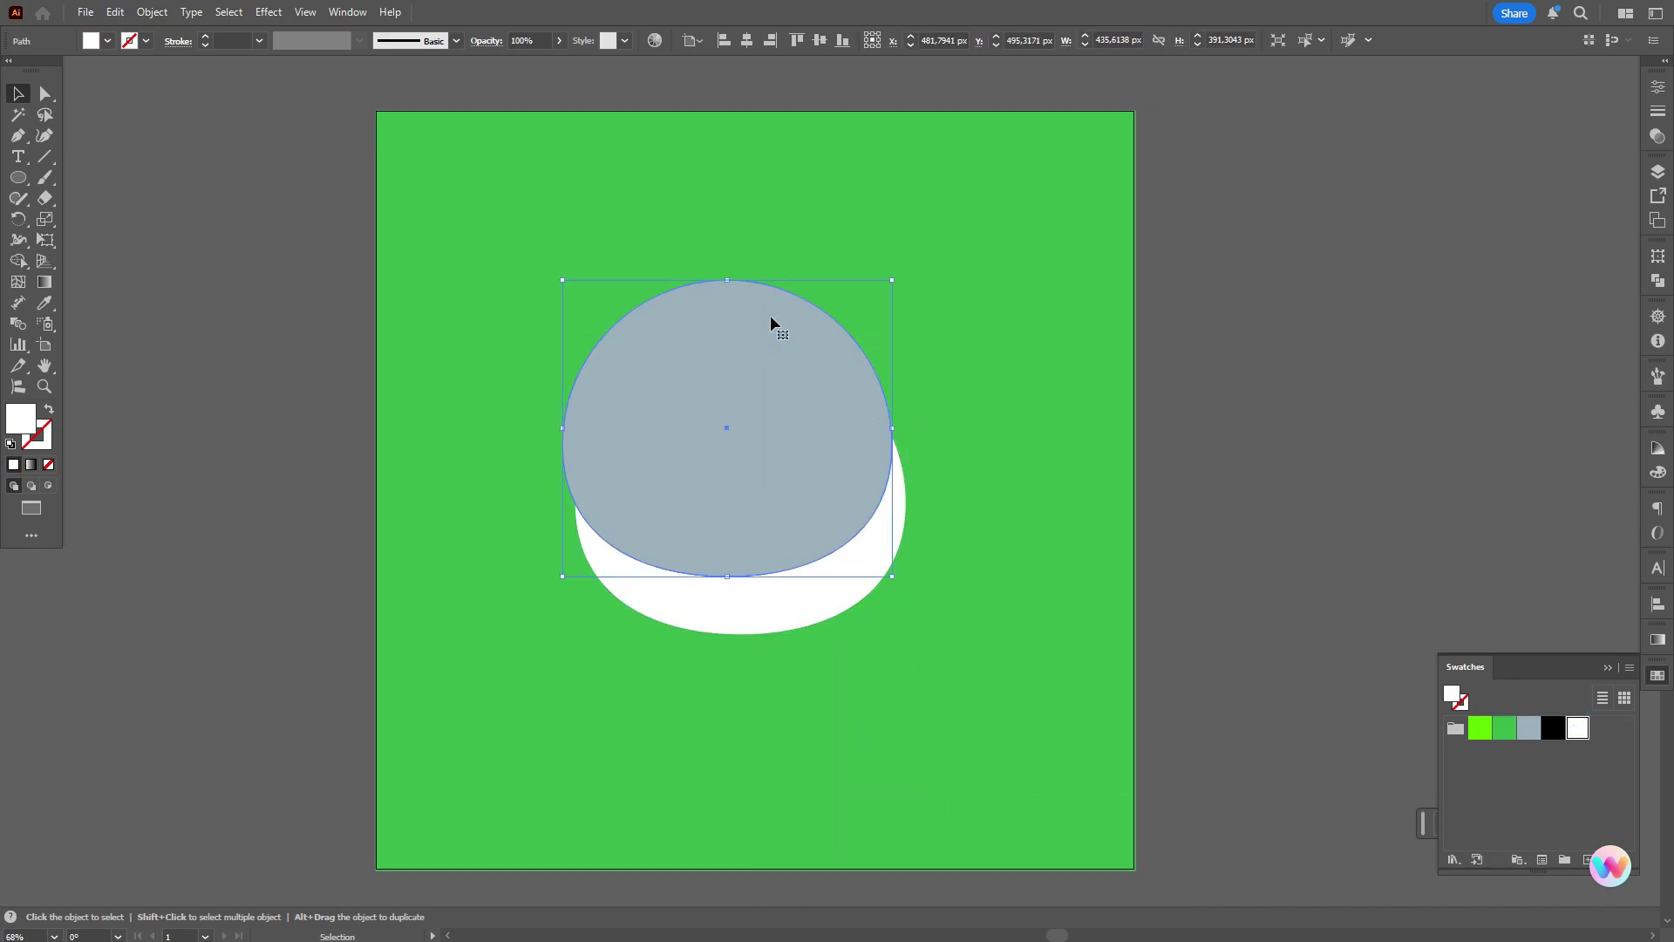
left_click(766, 602, "shift")
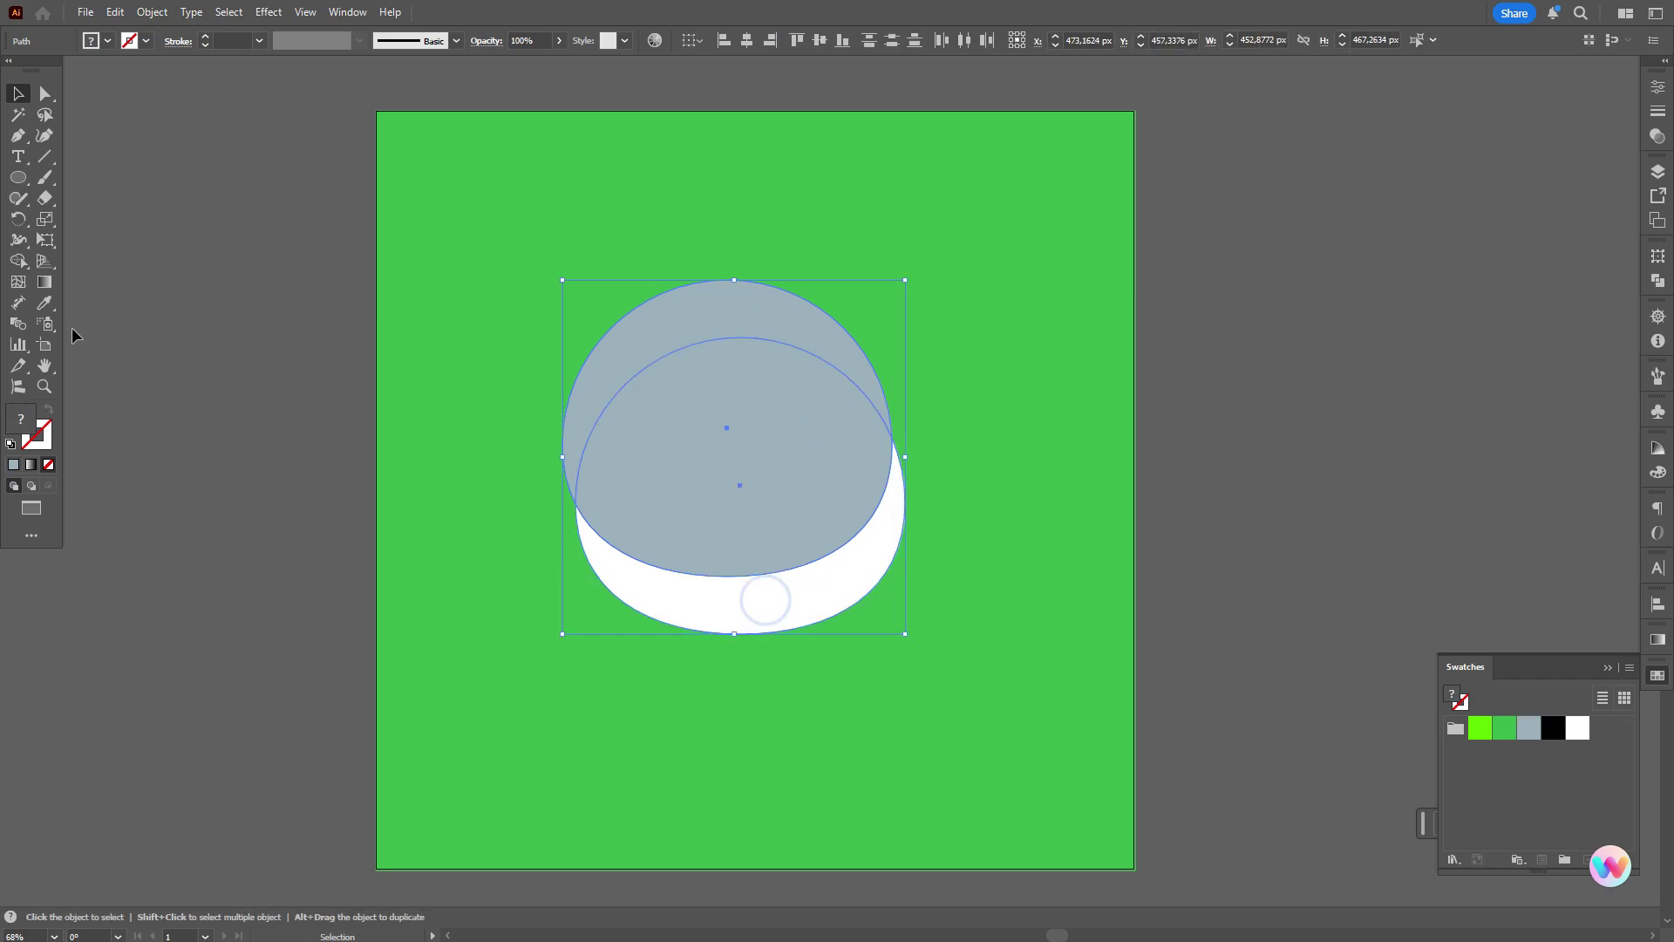
left_click(19, 326)
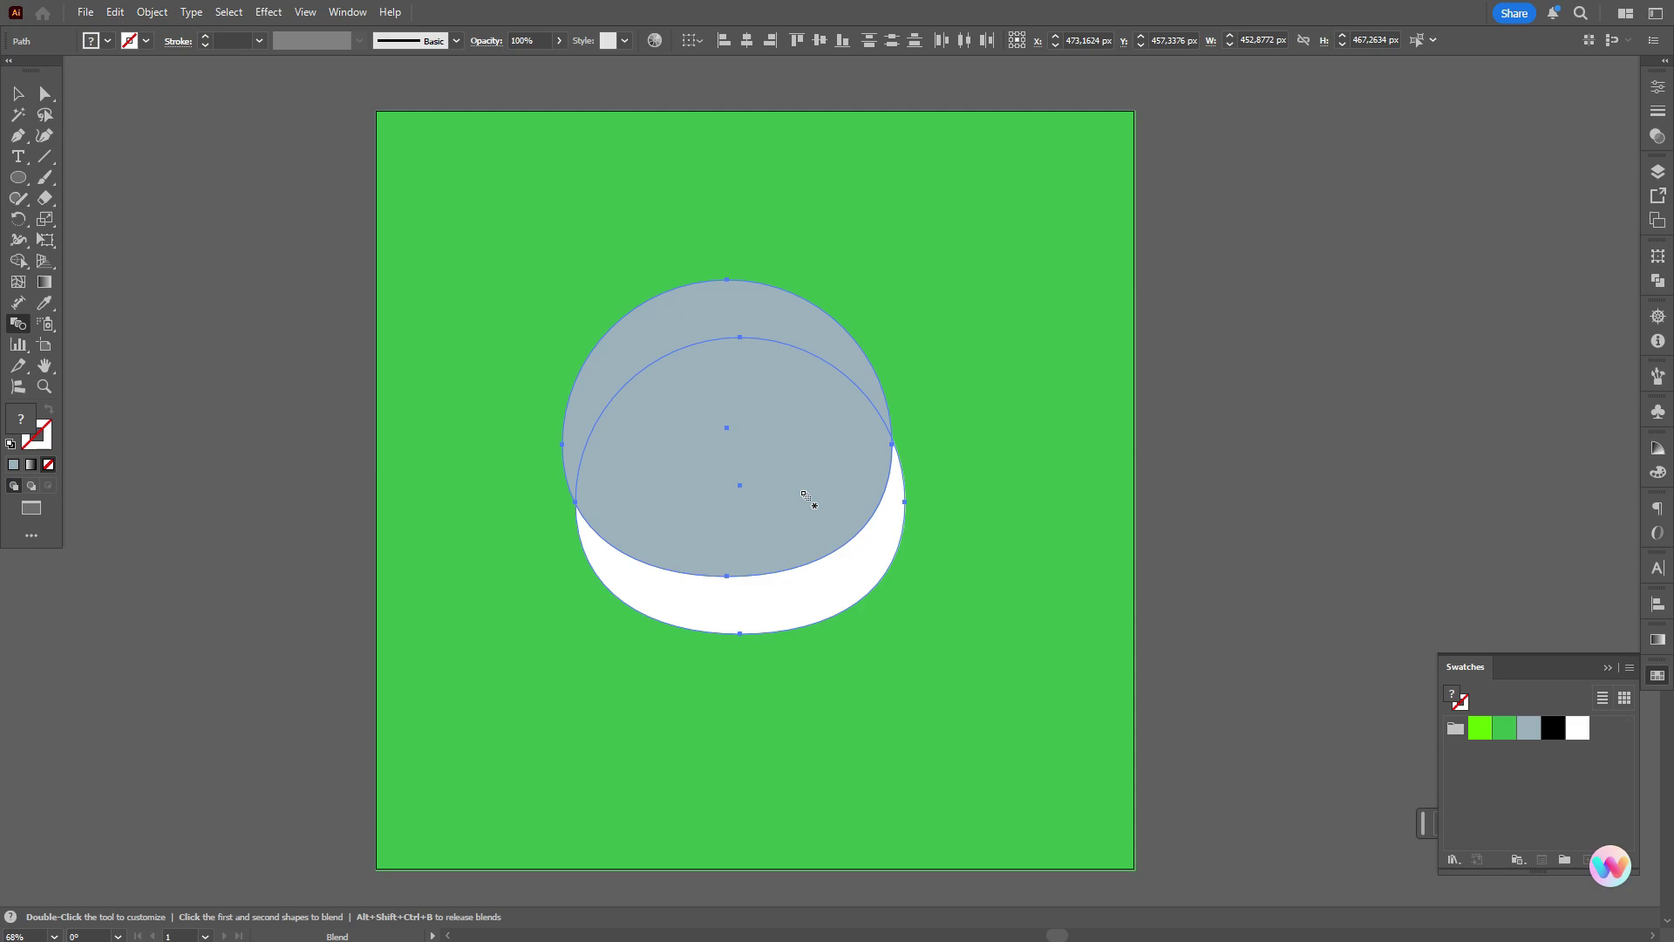
left_click(803, 494)
left_click(837, 593)
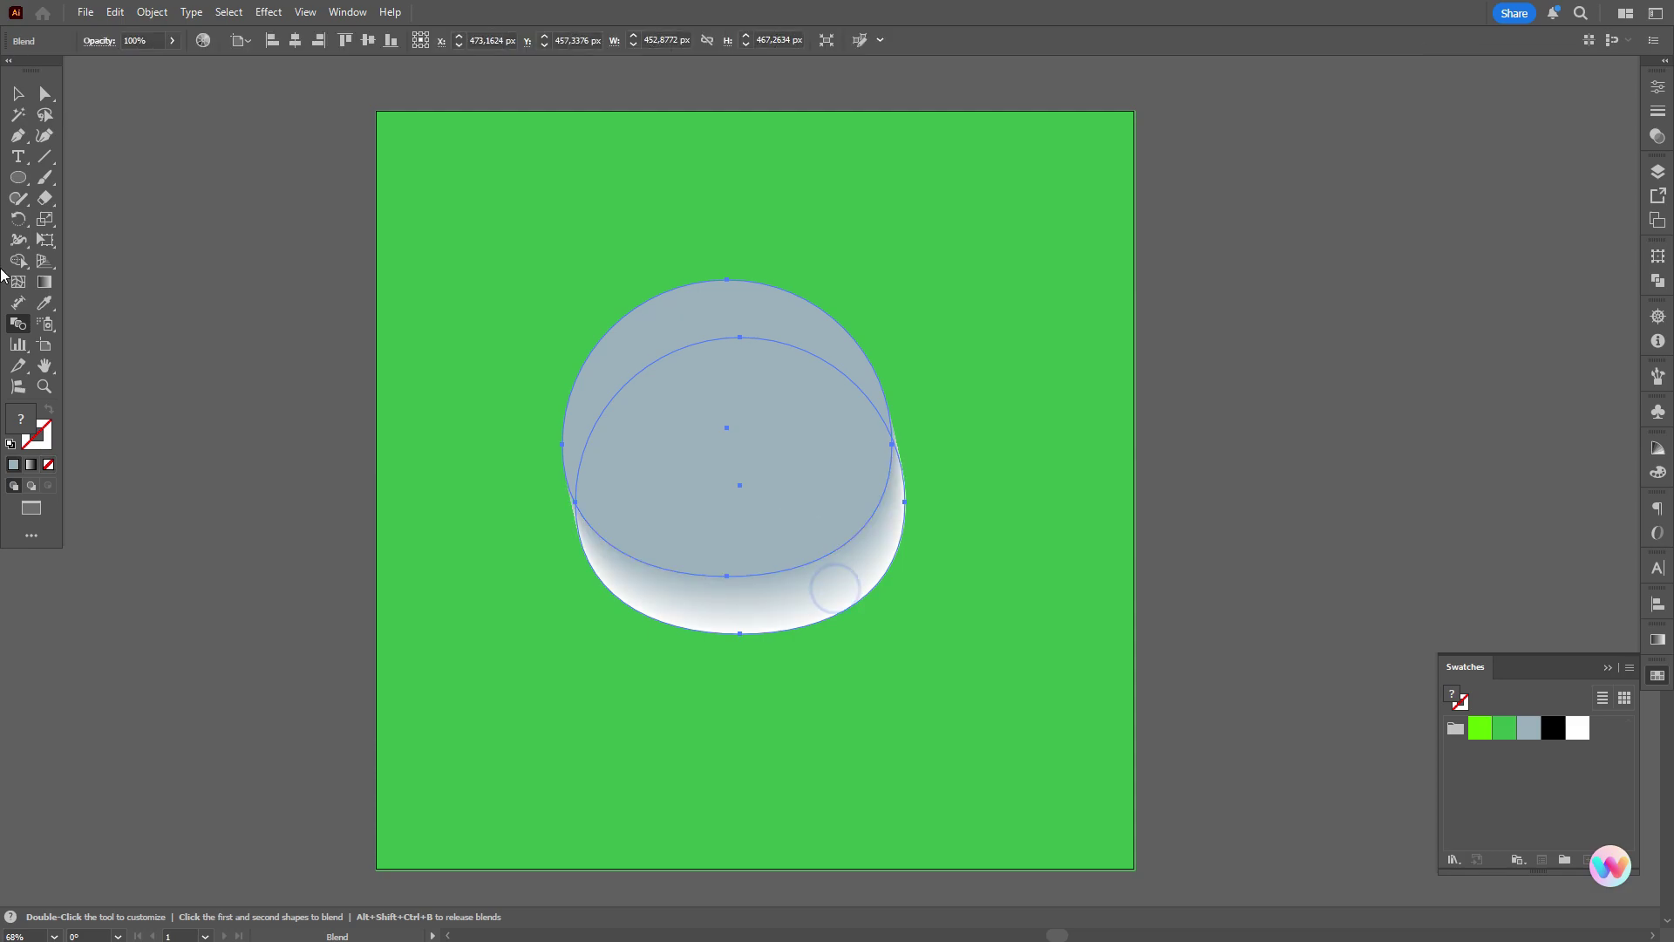
left_click(12, 98)
- Set the blend's transparency mode to Multiply
left_click(164, 167)
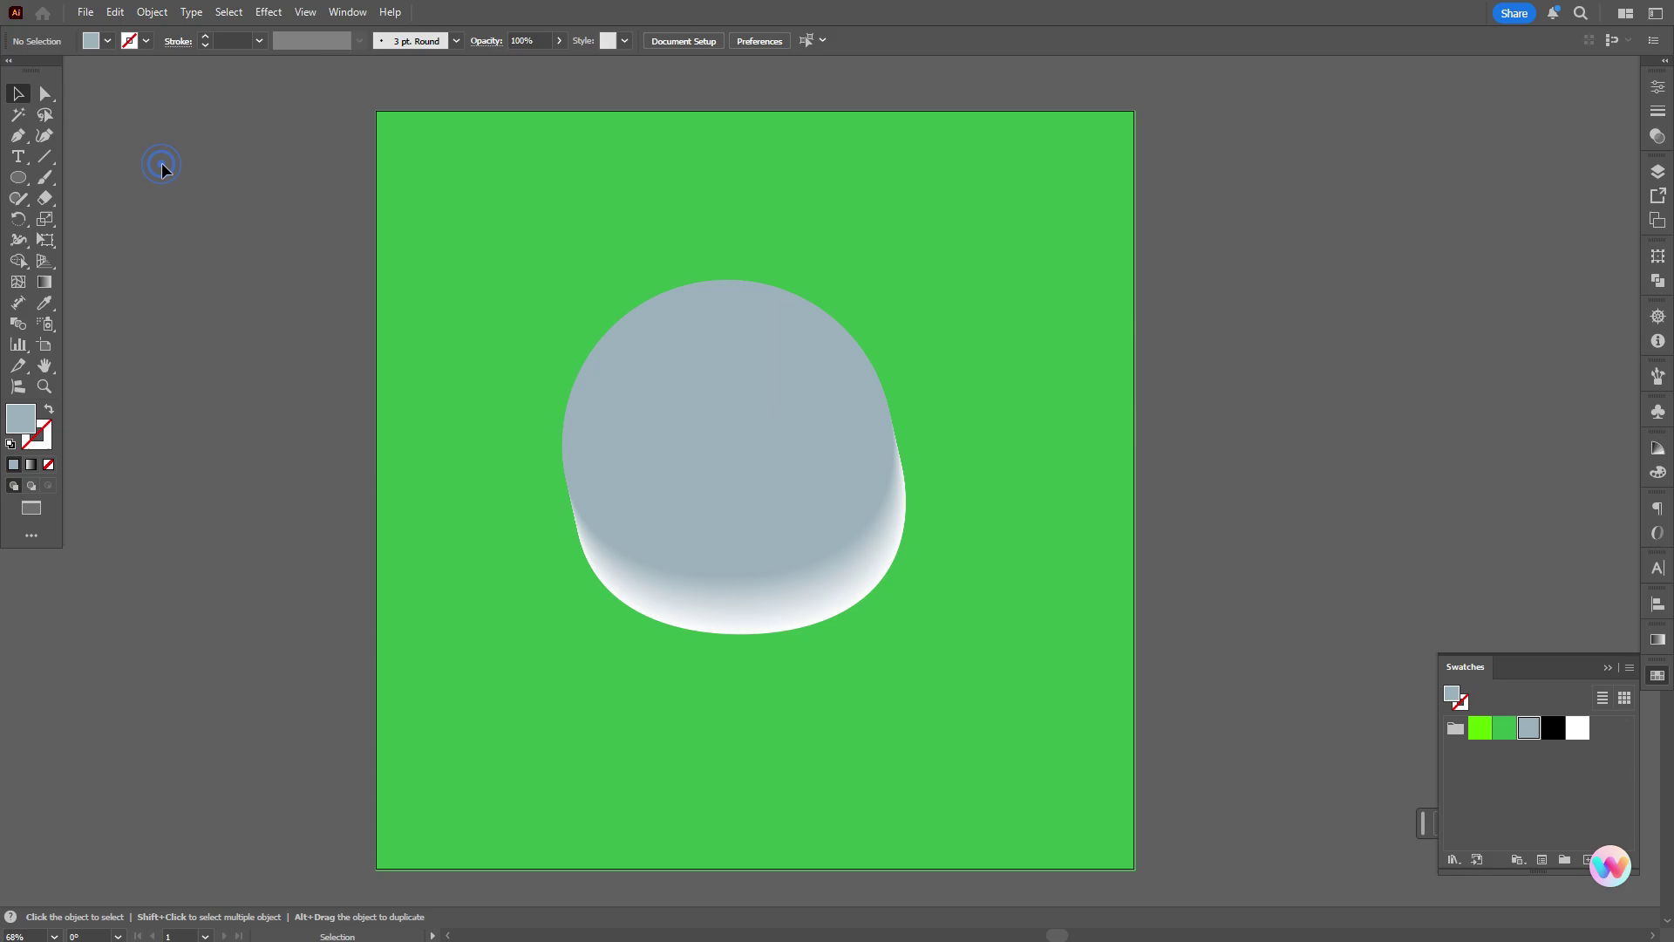
left_click(854, 439)
left_click(1656, 136)
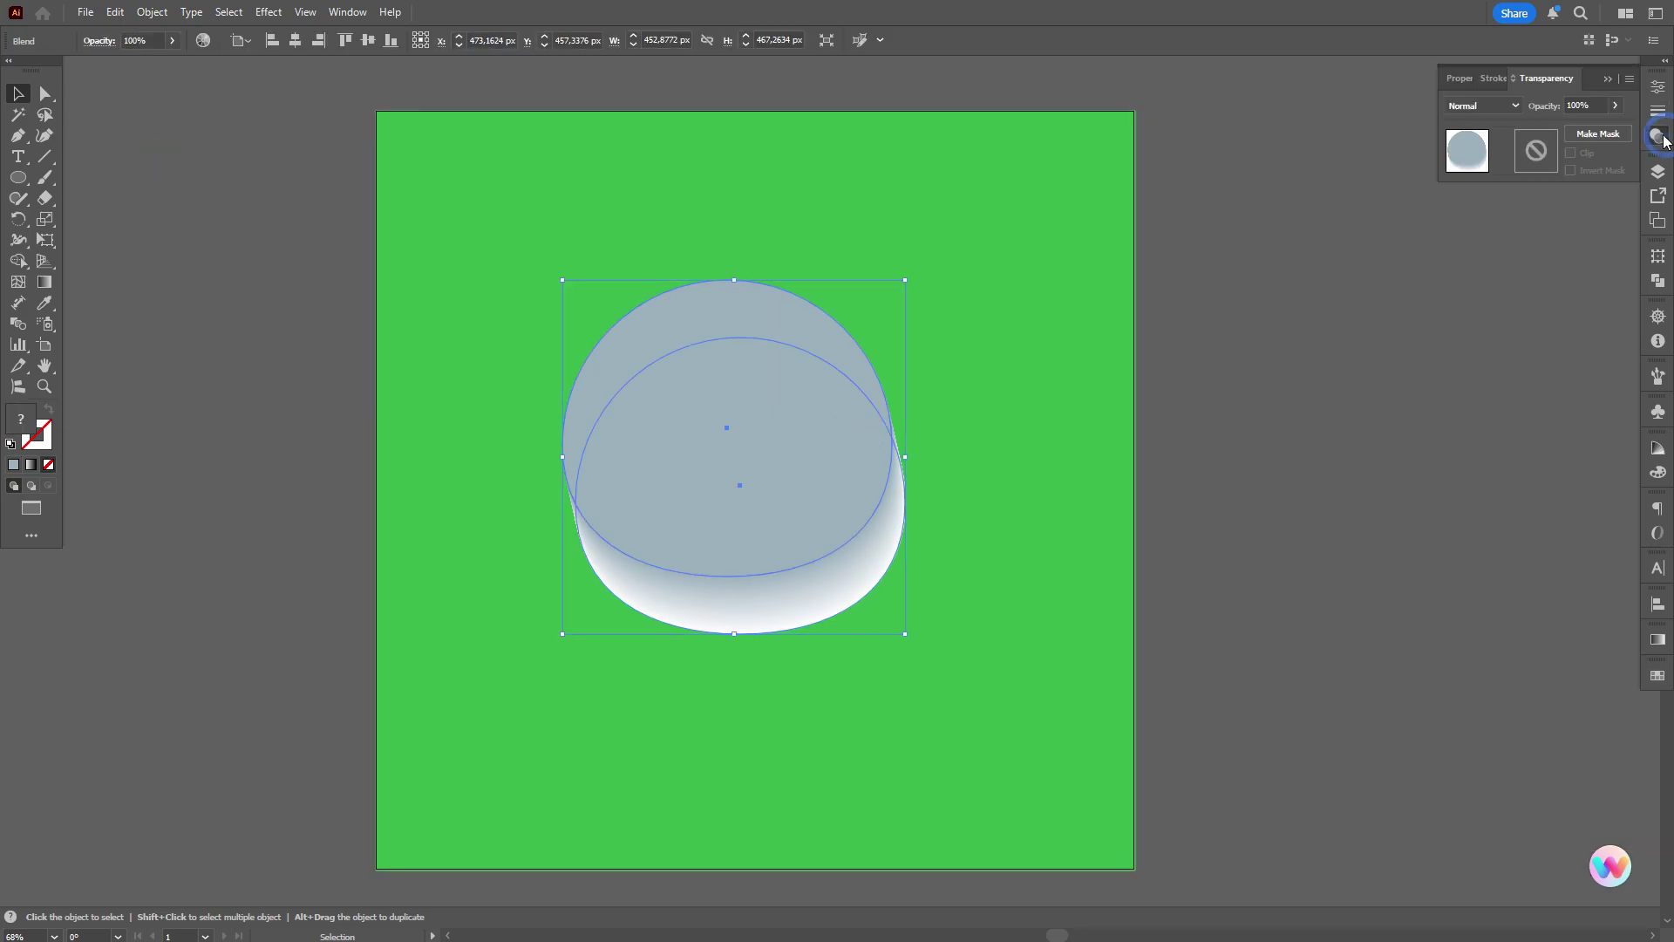
left_click(1500, 106)
left_click(1513, 166)
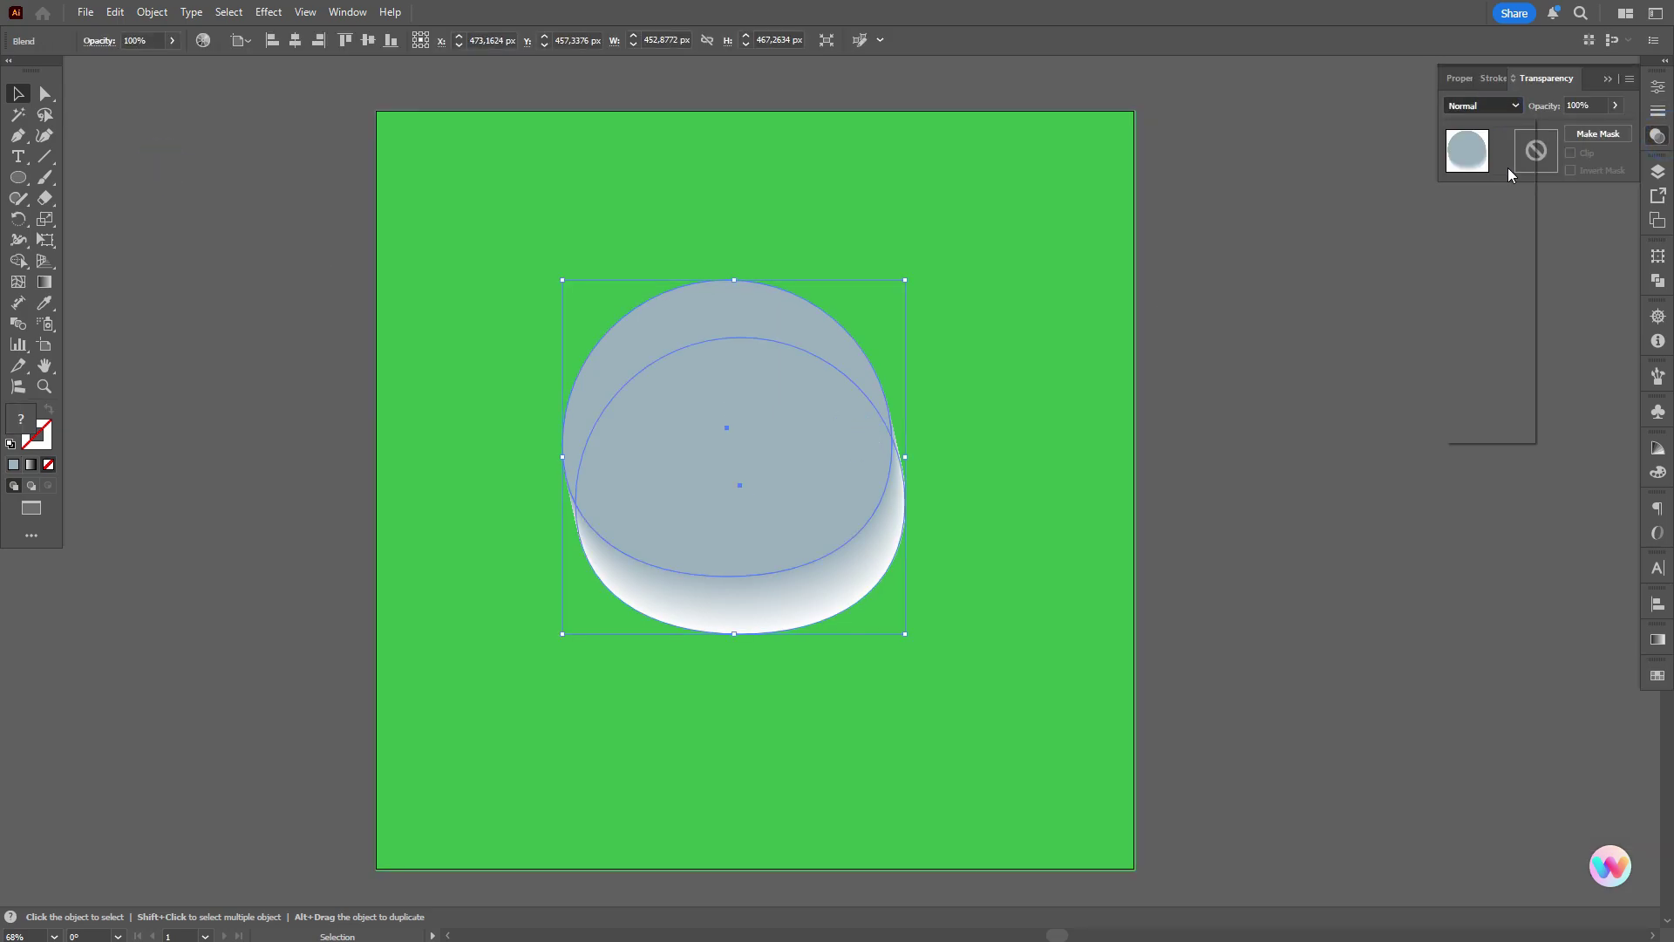
left_click(1236, 370)
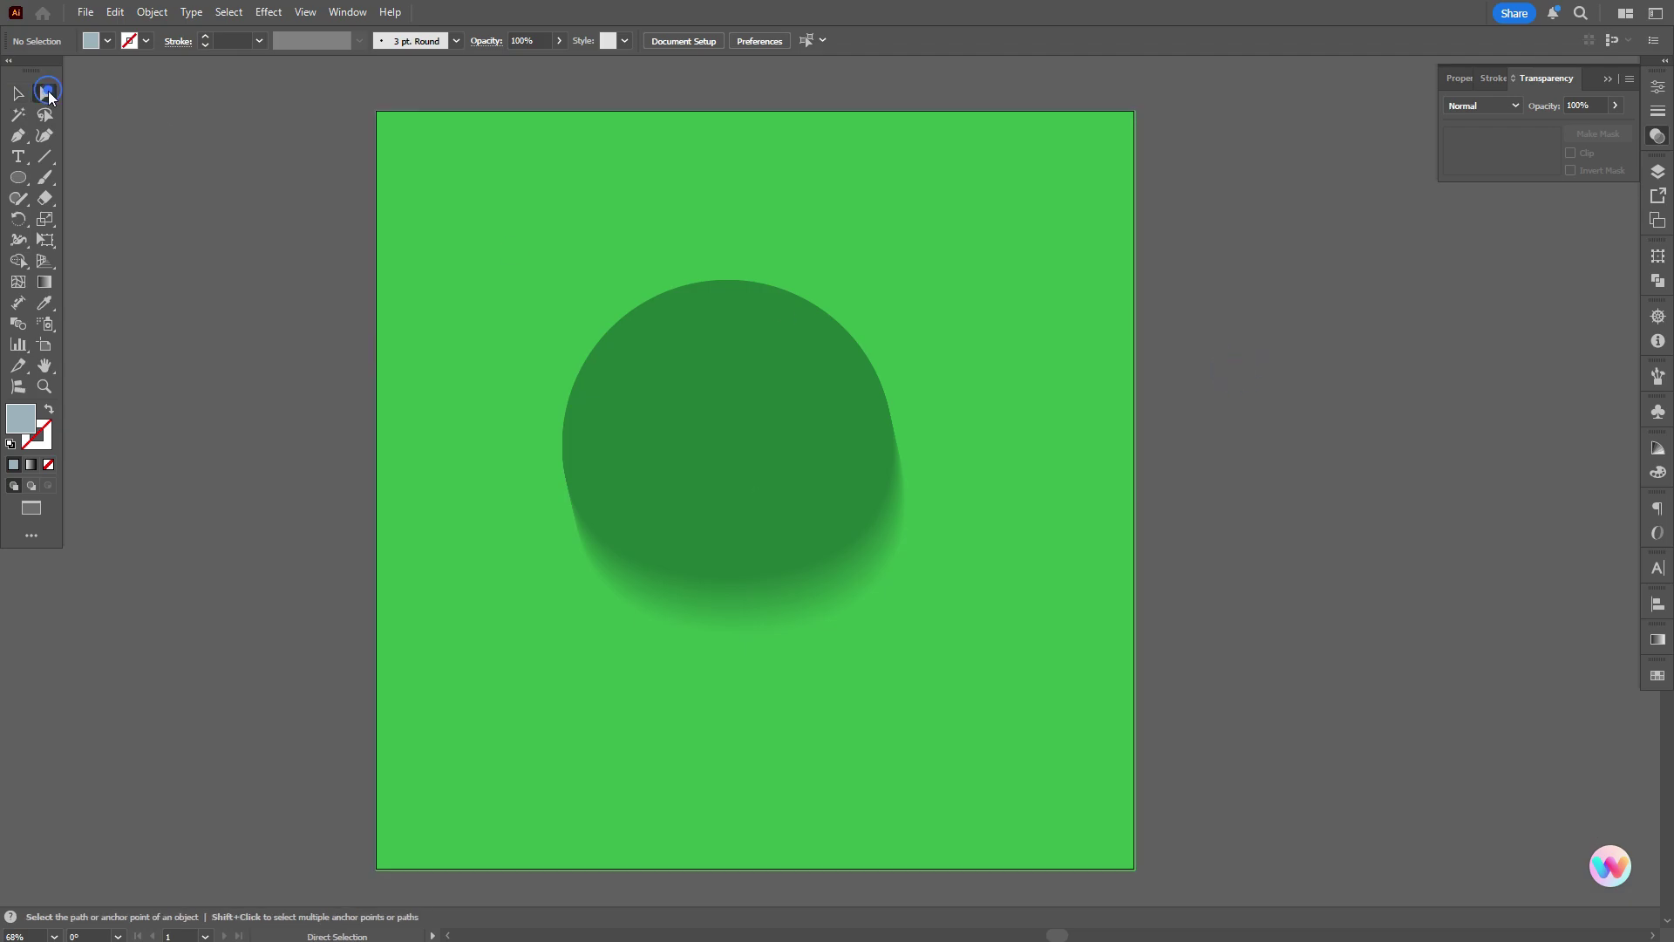
- Paste a copy of the blend's top grey circle and align it over the dark shape
left_click(44, 94)
left_click(767, 399)
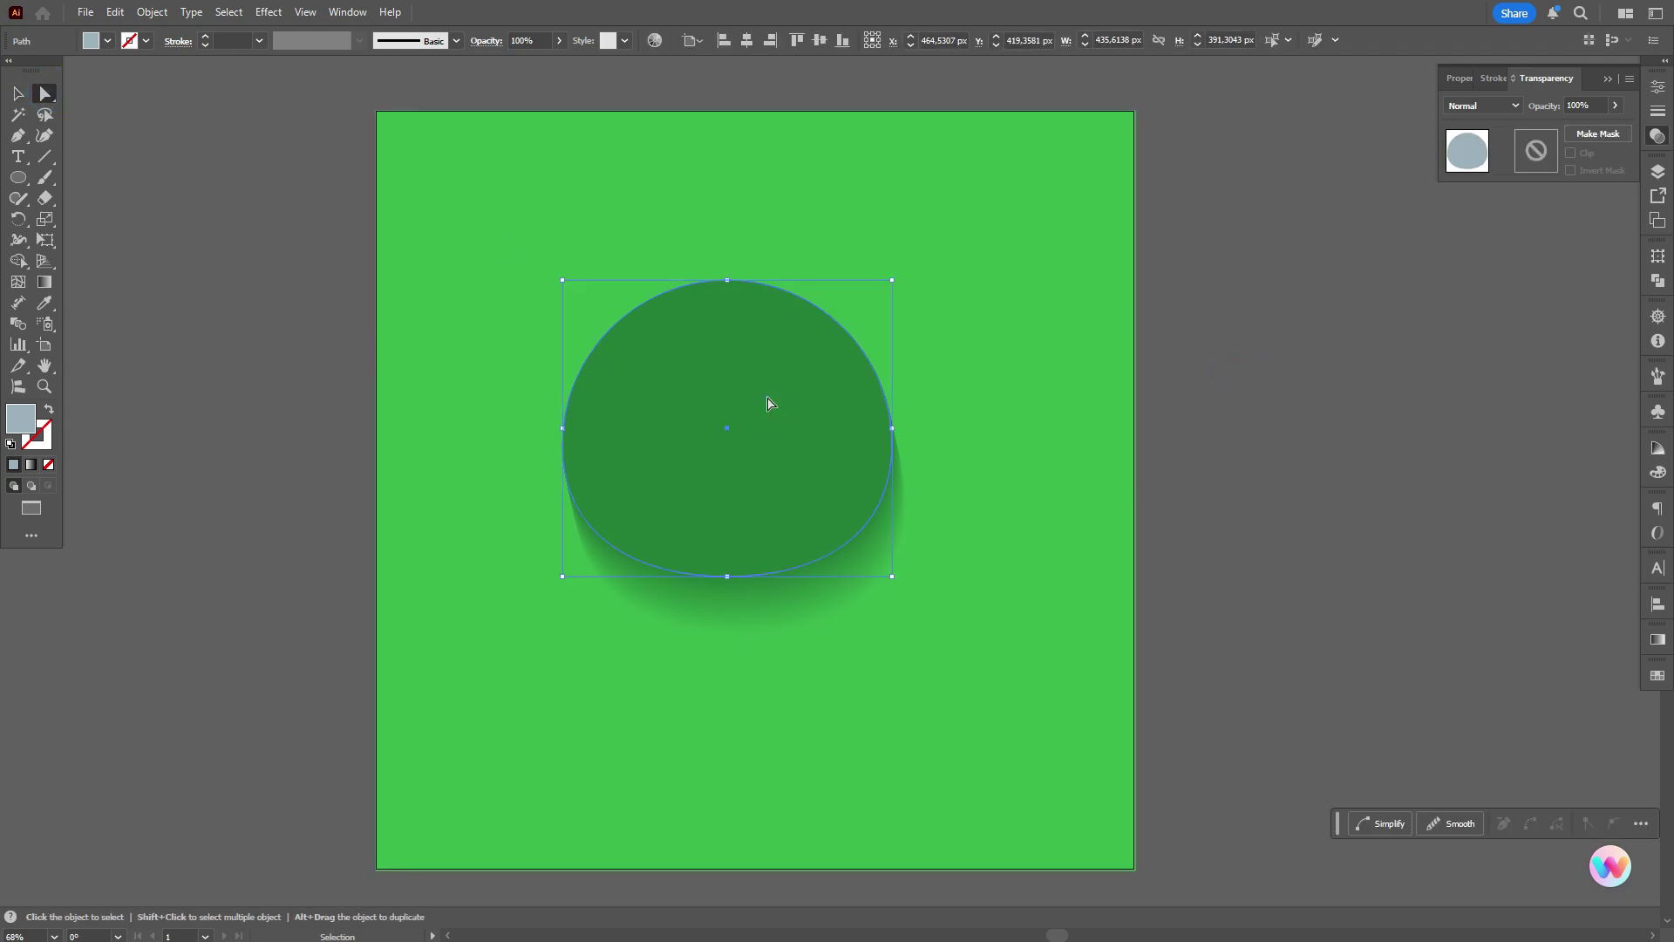
key("ctrl+v")
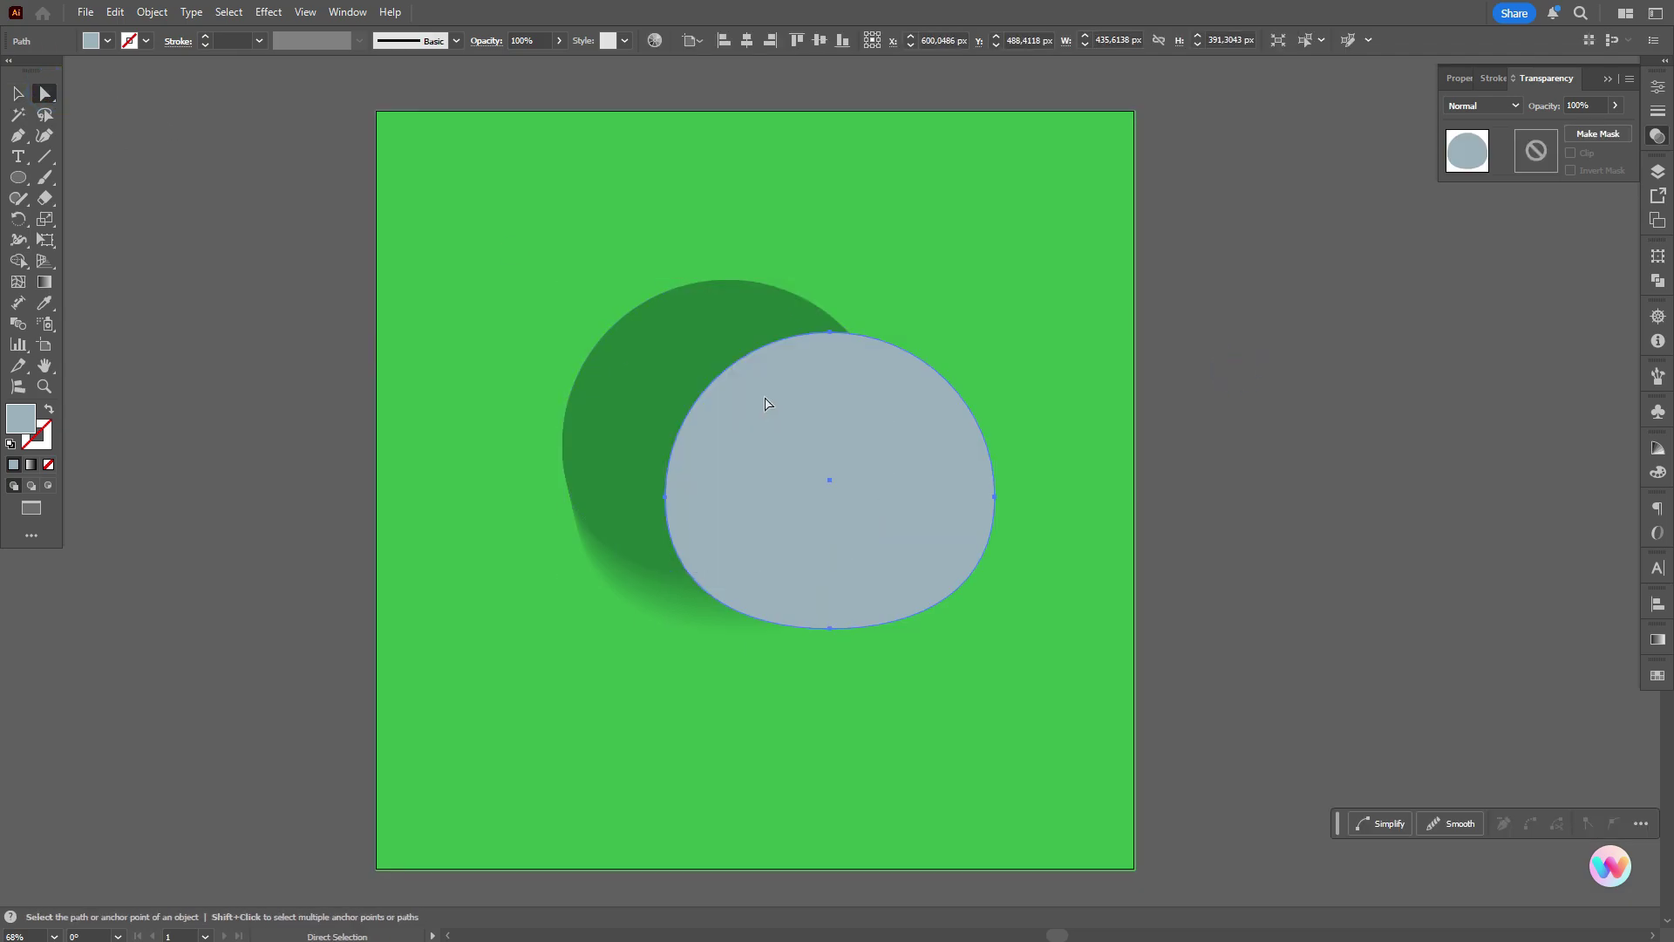
left_click(18, 93)
left_click(213, 178)
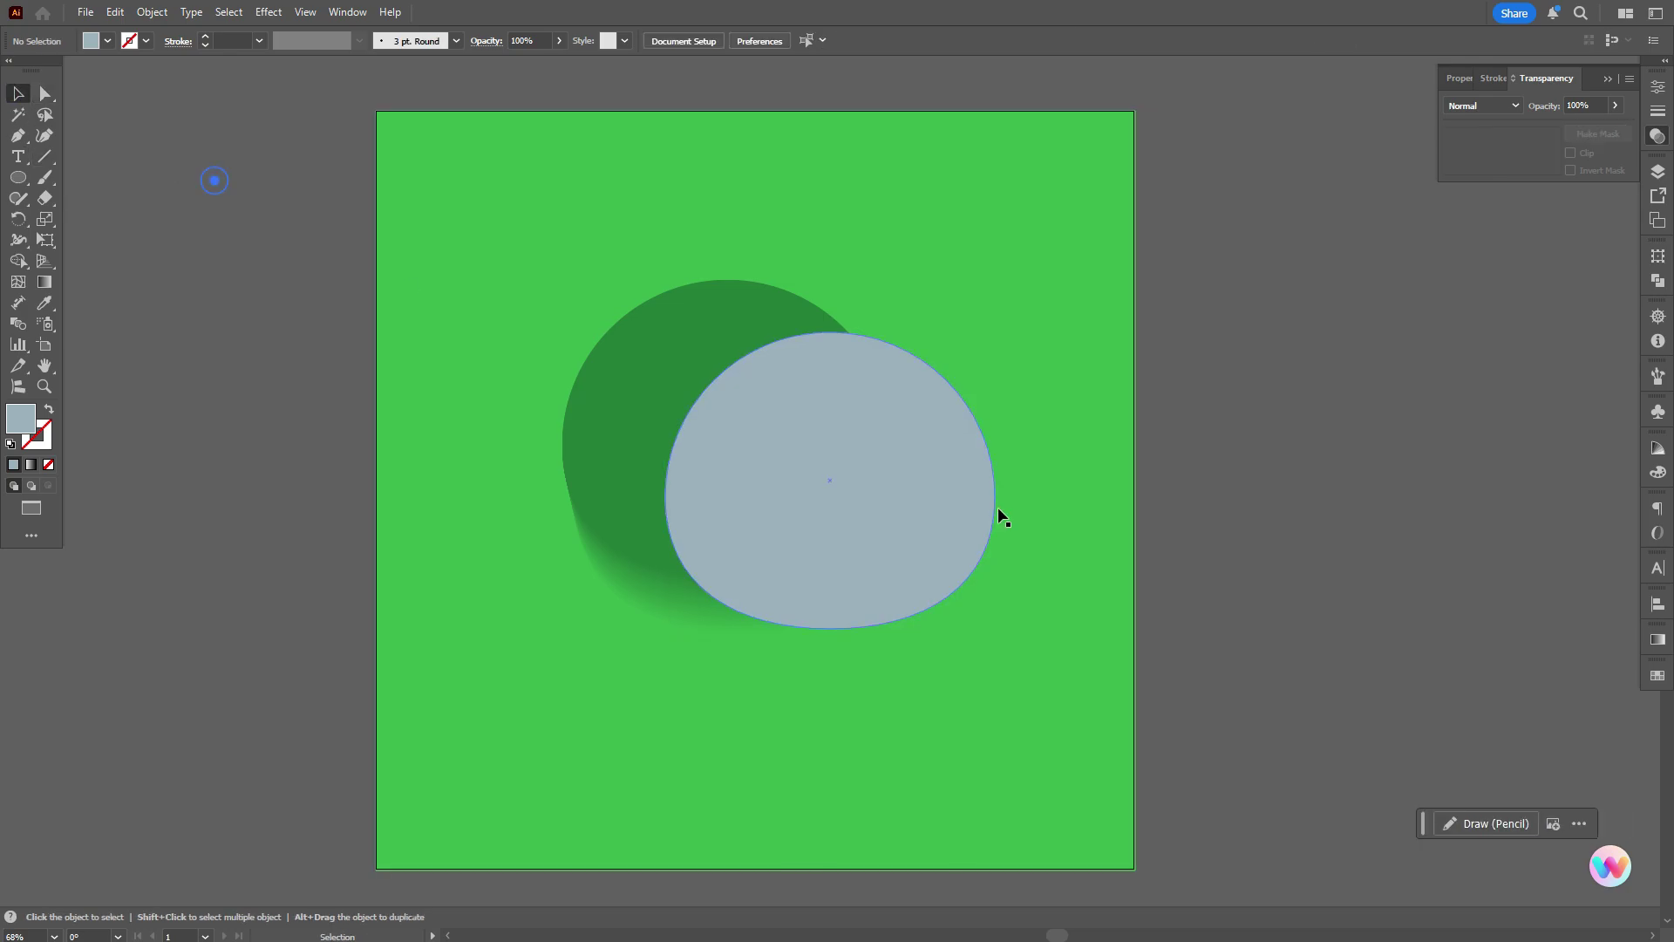
left_click_drag(957, 491, 854, 443)
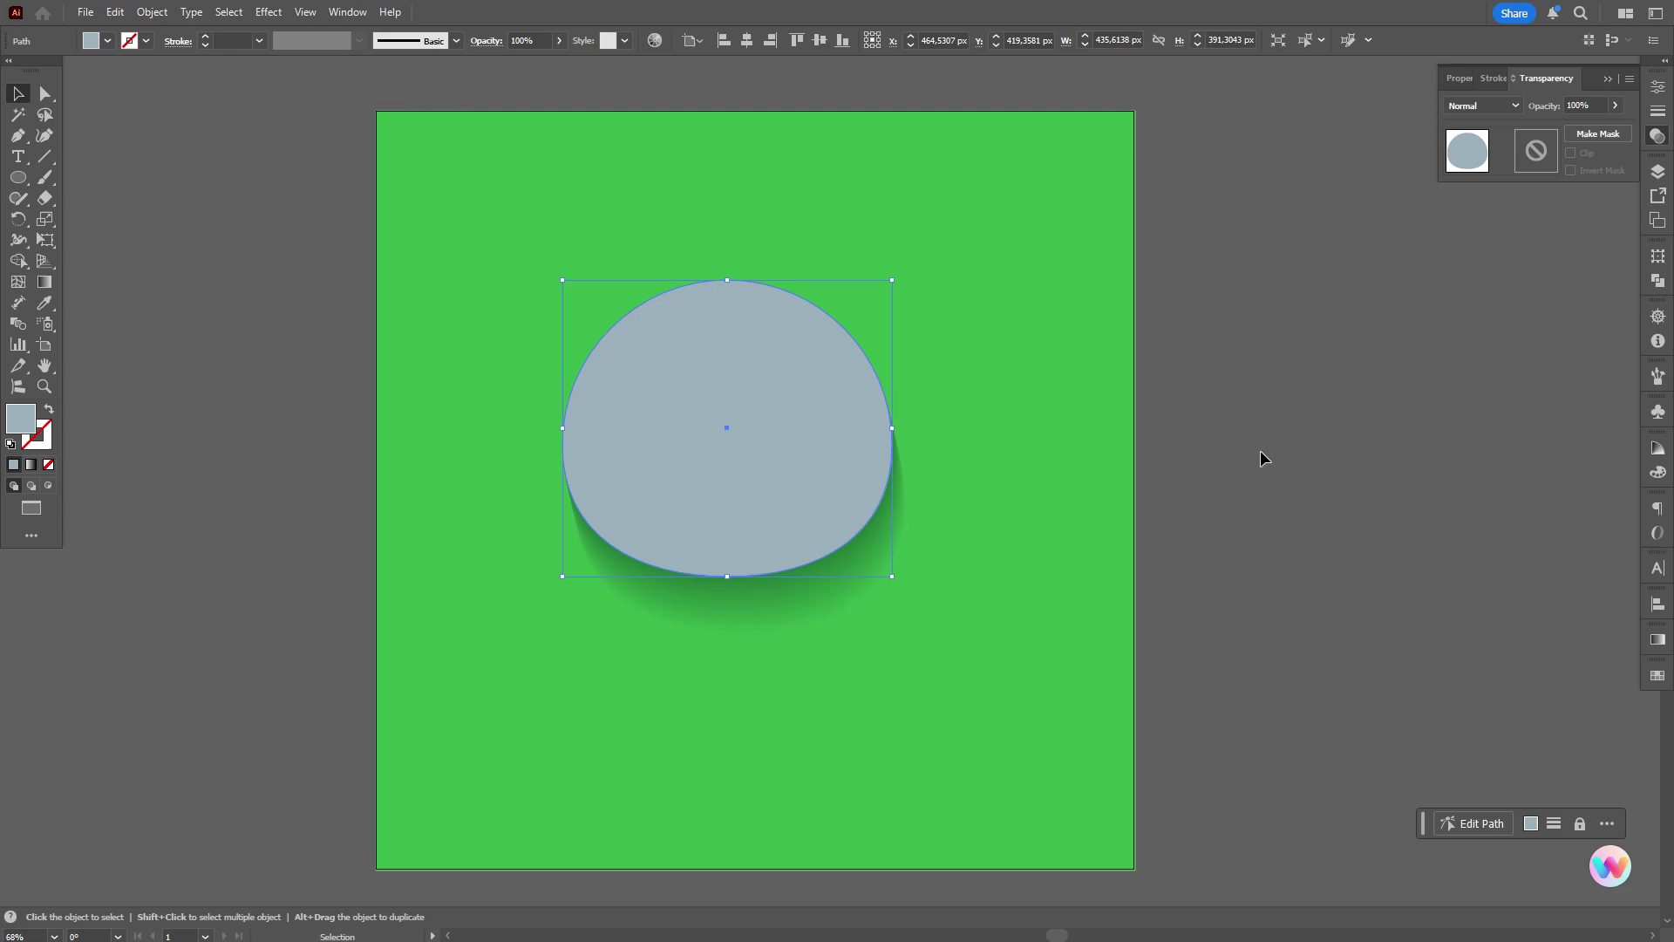
left_click(1262, 445)
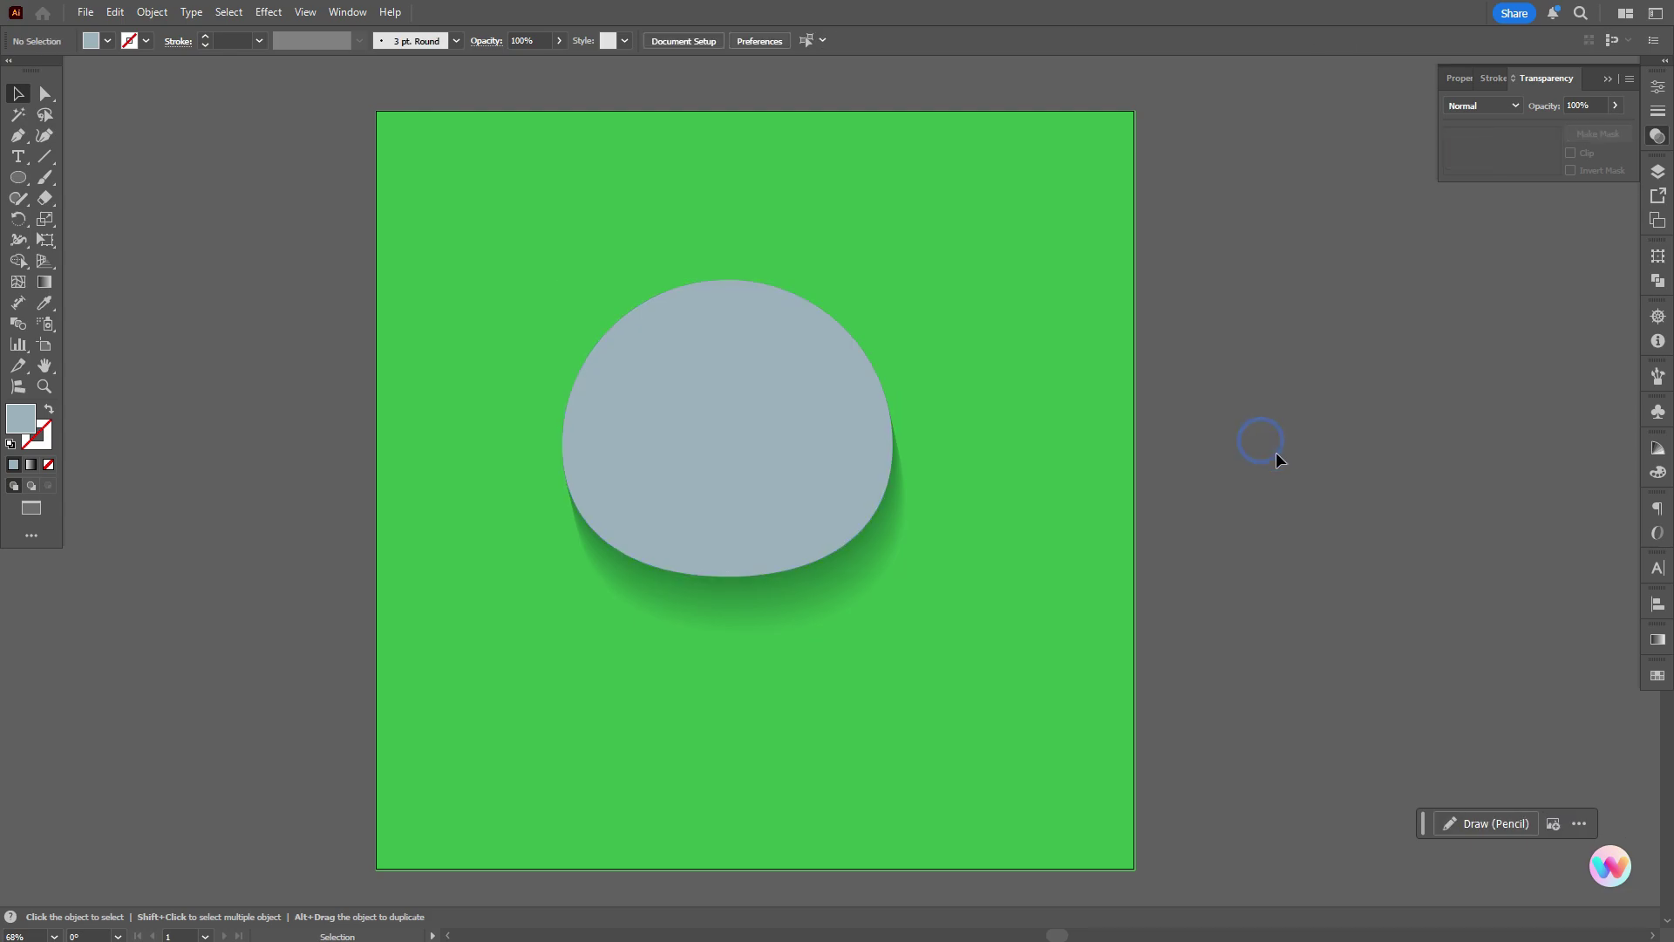
- Apply a gradient mesh to the grey circle from the Object menu
left_click(832, 487)
left_click(152, 12)
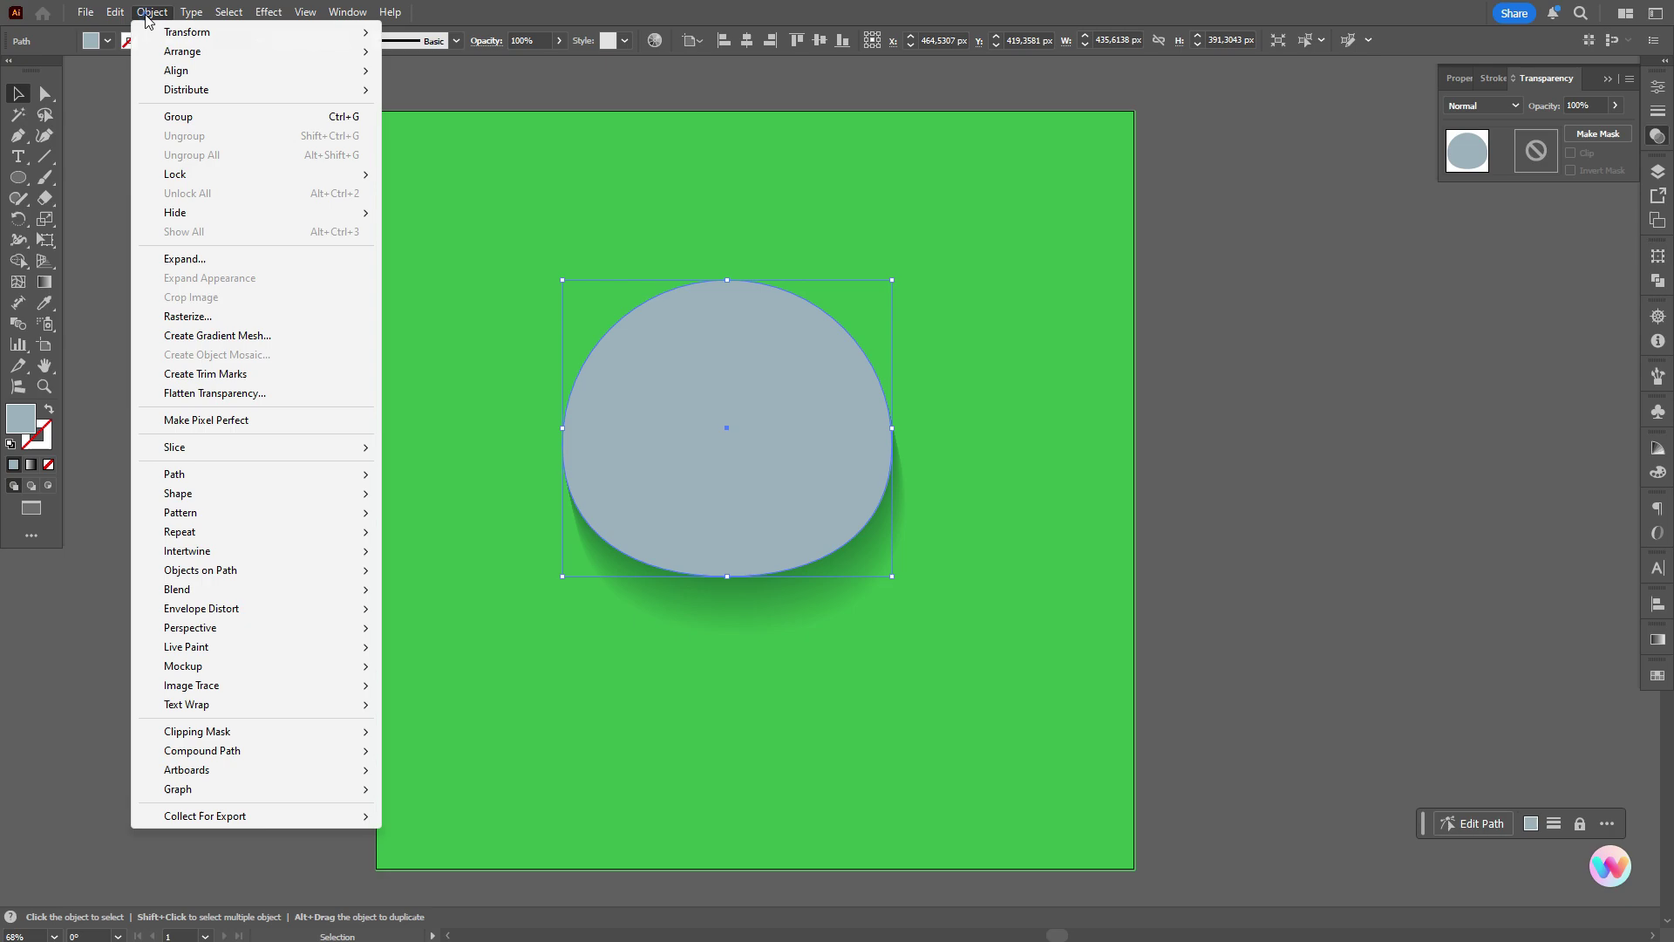
left_click(264, 329)
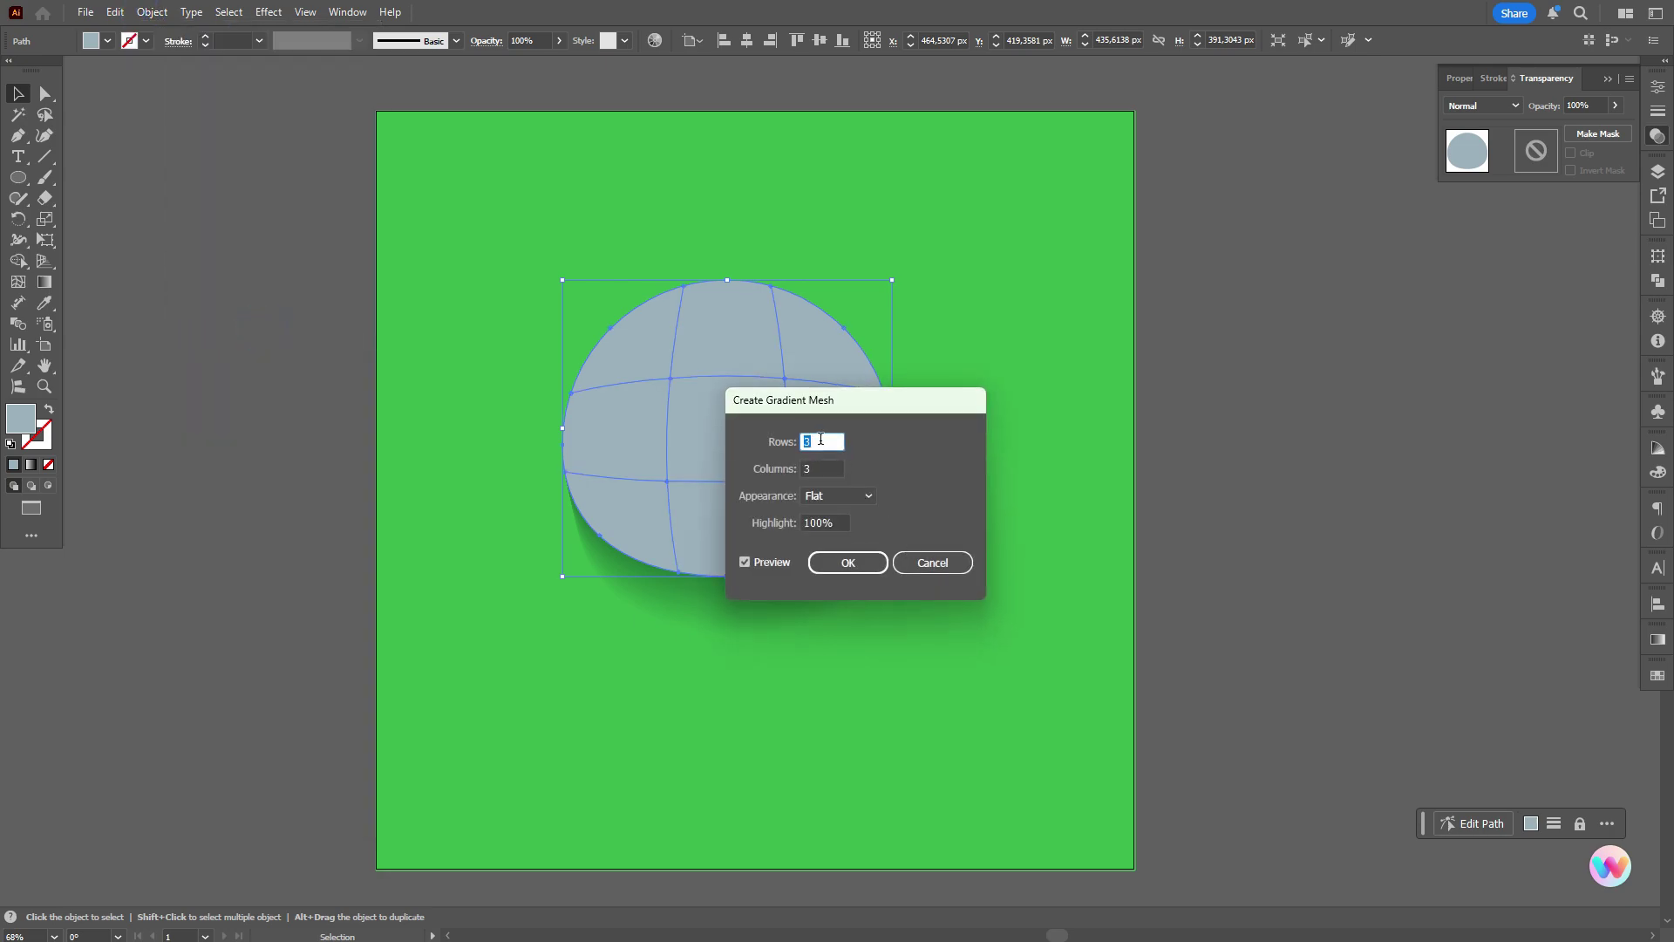
left_click(854, 556)
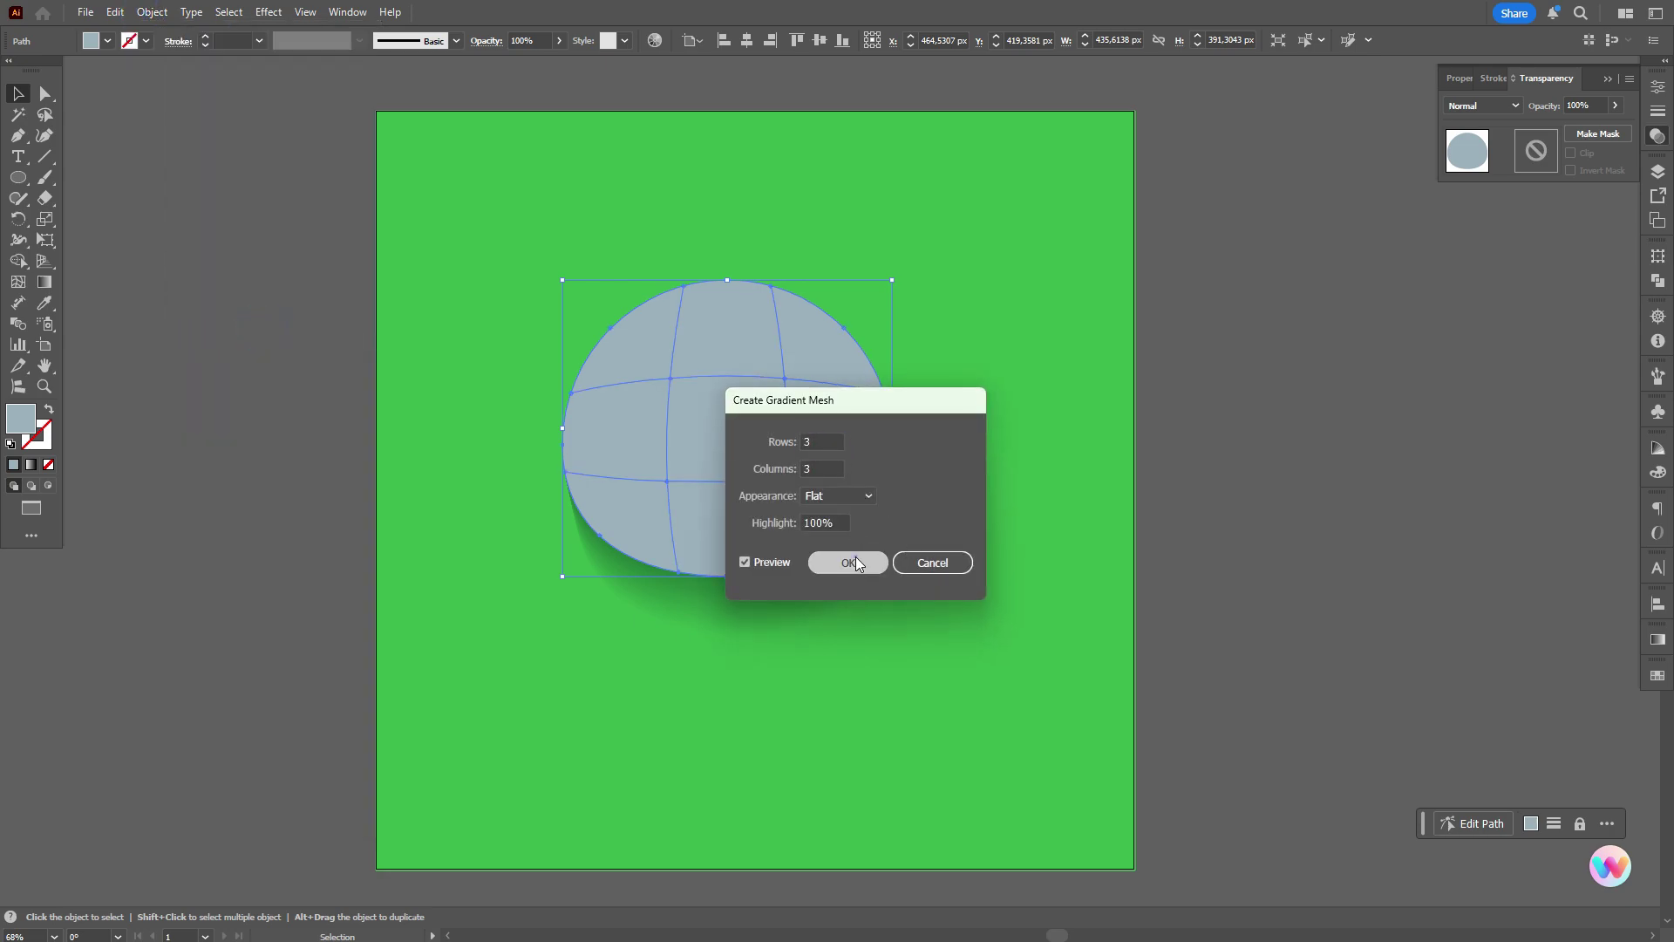
- Drop the white swatch onto four mesh points to brighten the dome
left_click(1658, 677)
left_click_drag(1579, 729, 670, 386)
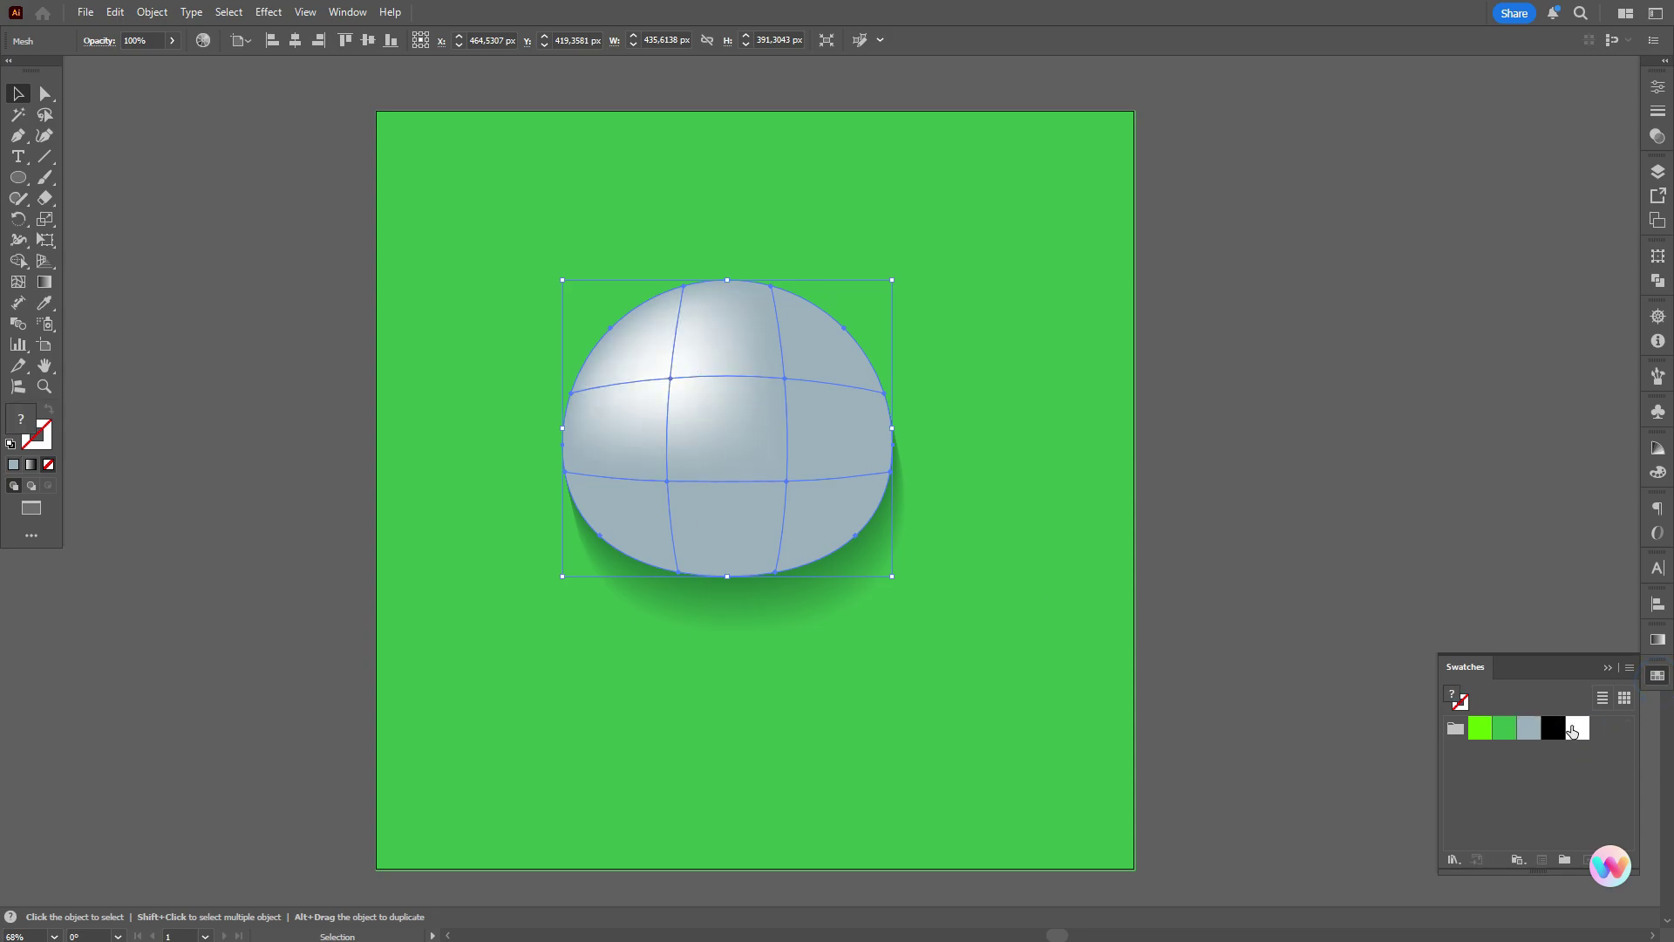
left_click_drag(1573, 730, 785, 380)
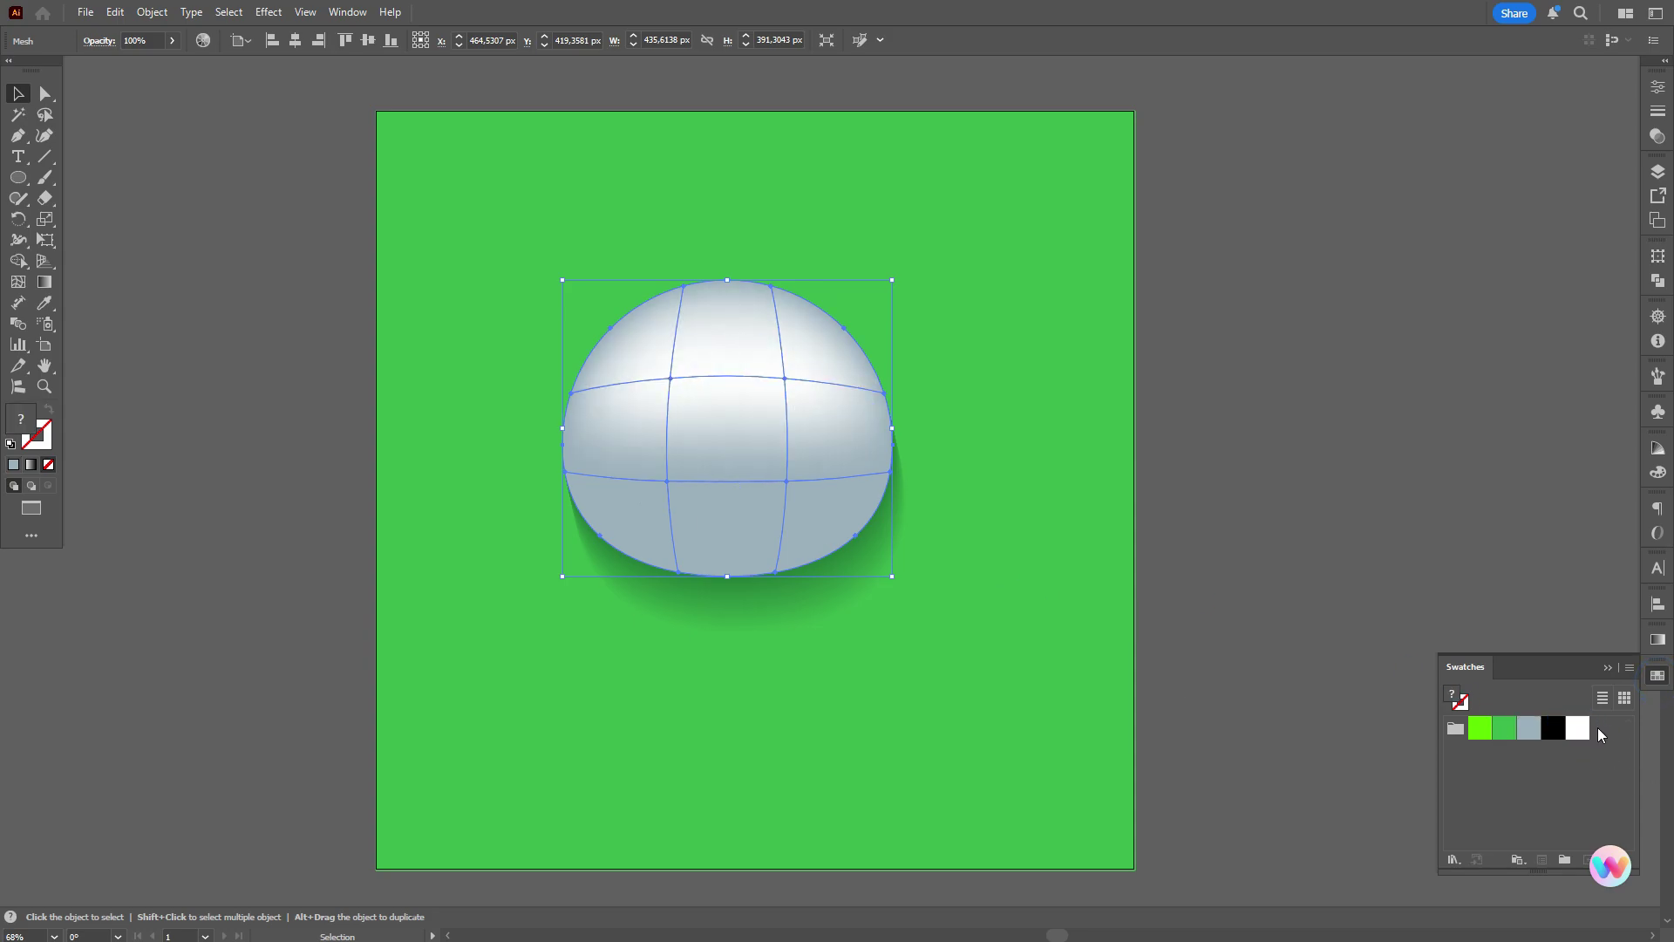
left_click_drag(1577, 729, 667, 481)
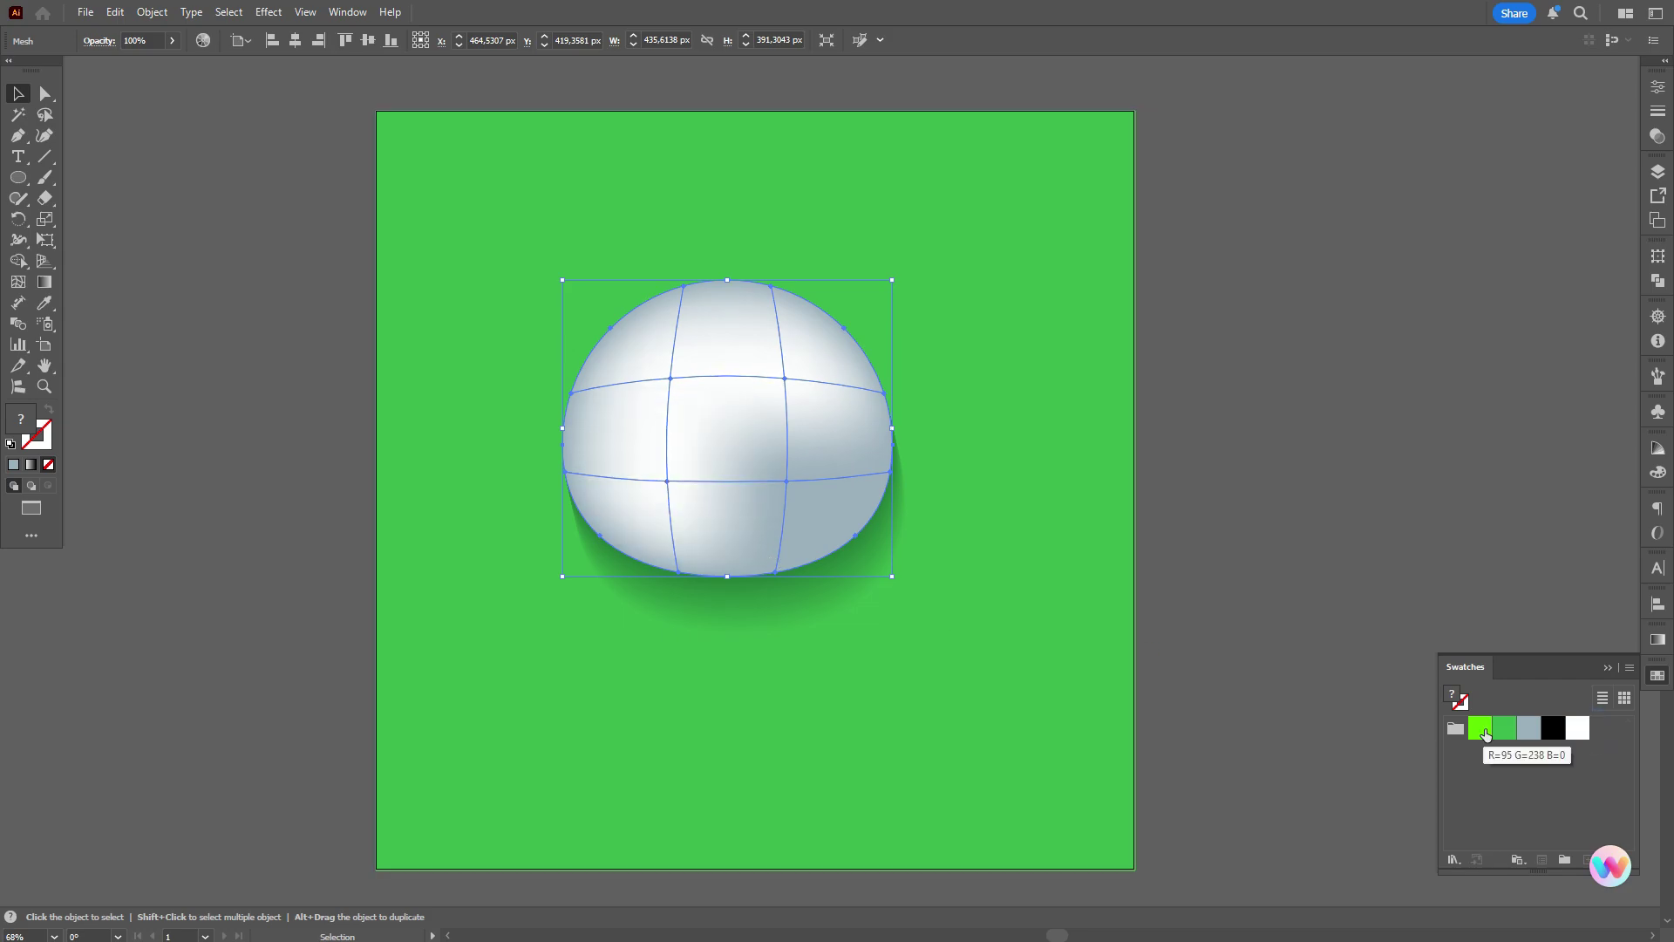
left_click_drag(1576, 729, 786, 481)
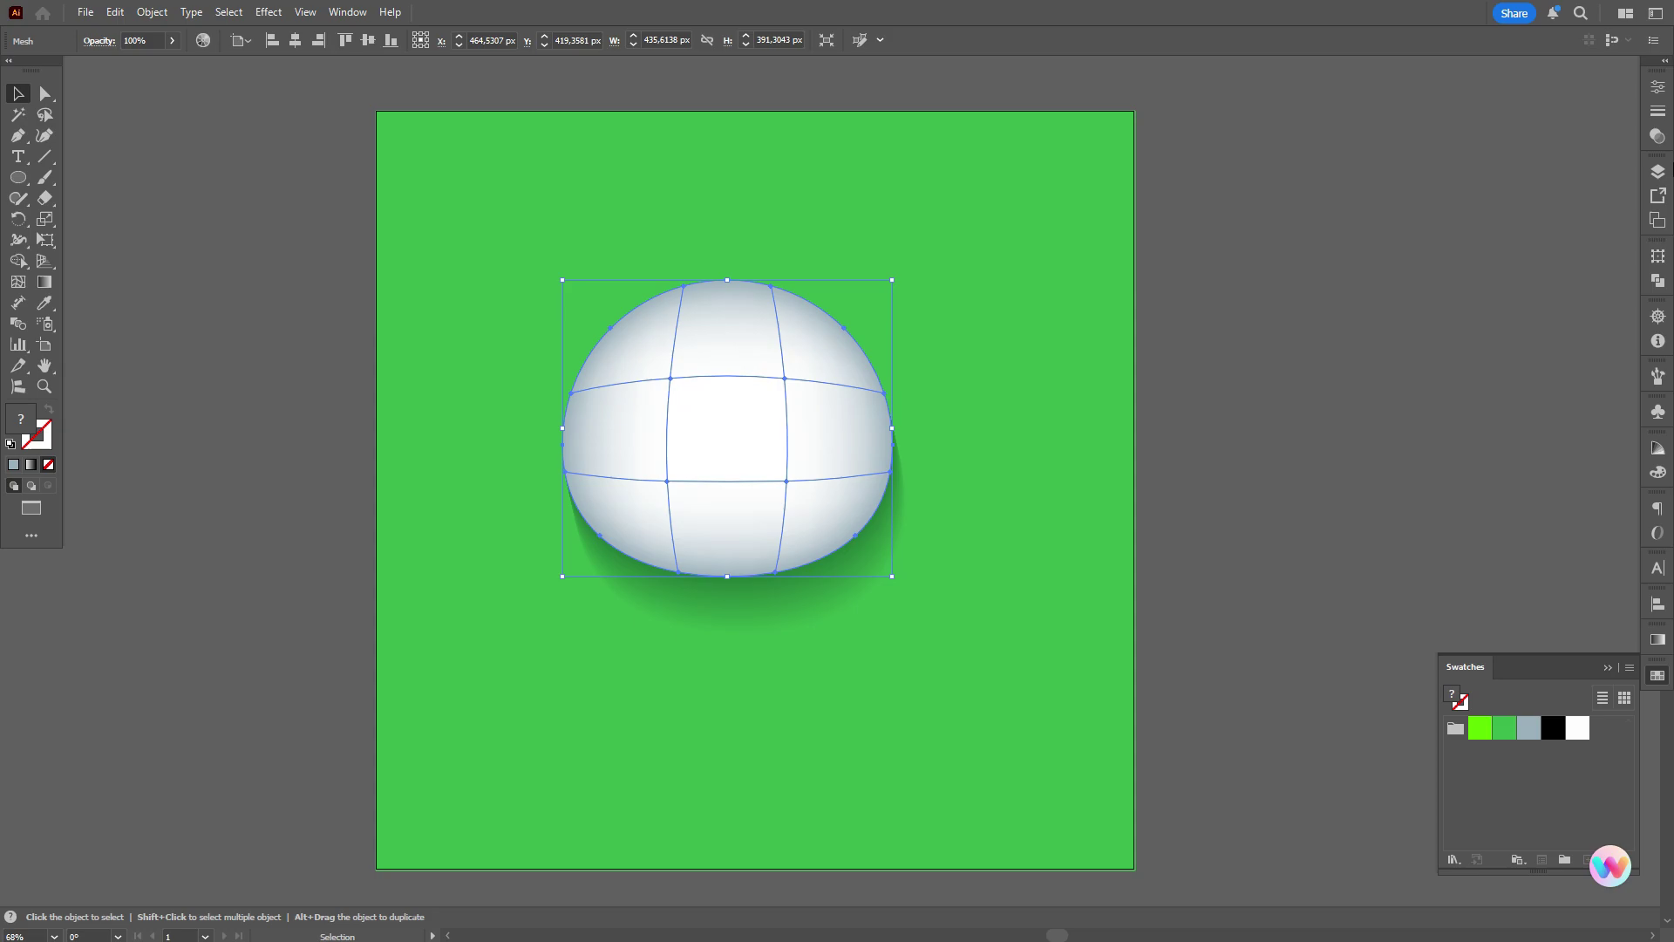
- Set the dome's blending mode to Overlay and move it lower and right
left_click(1658, 137)
left_click(1482, 106)
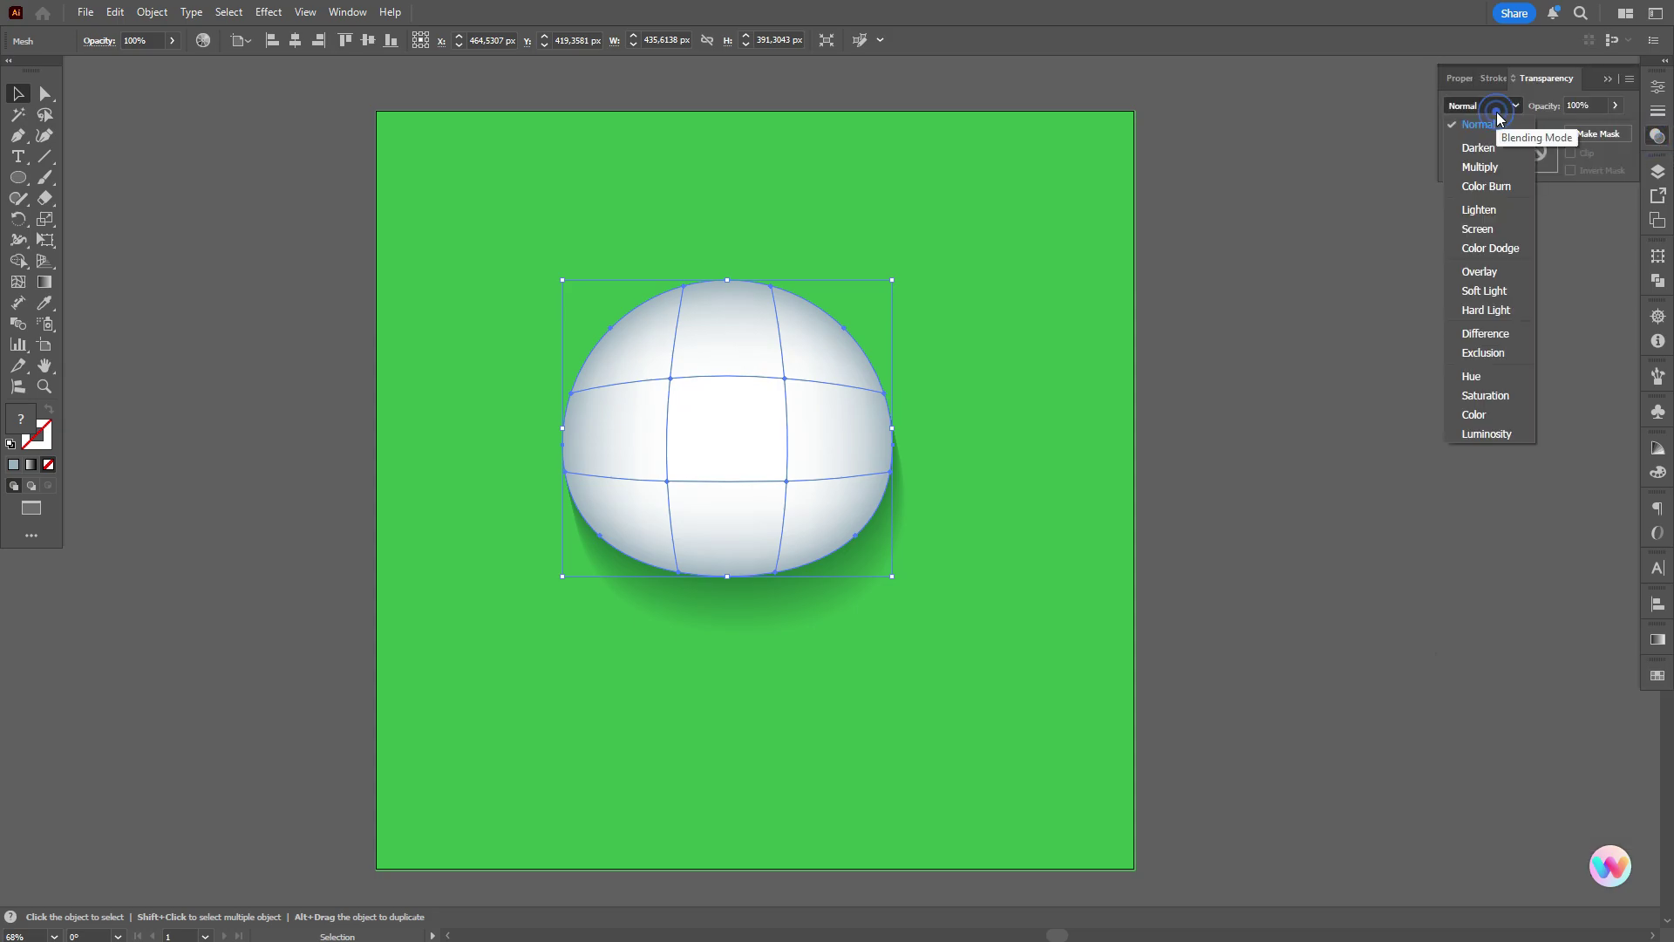
left_click(1520, 272)
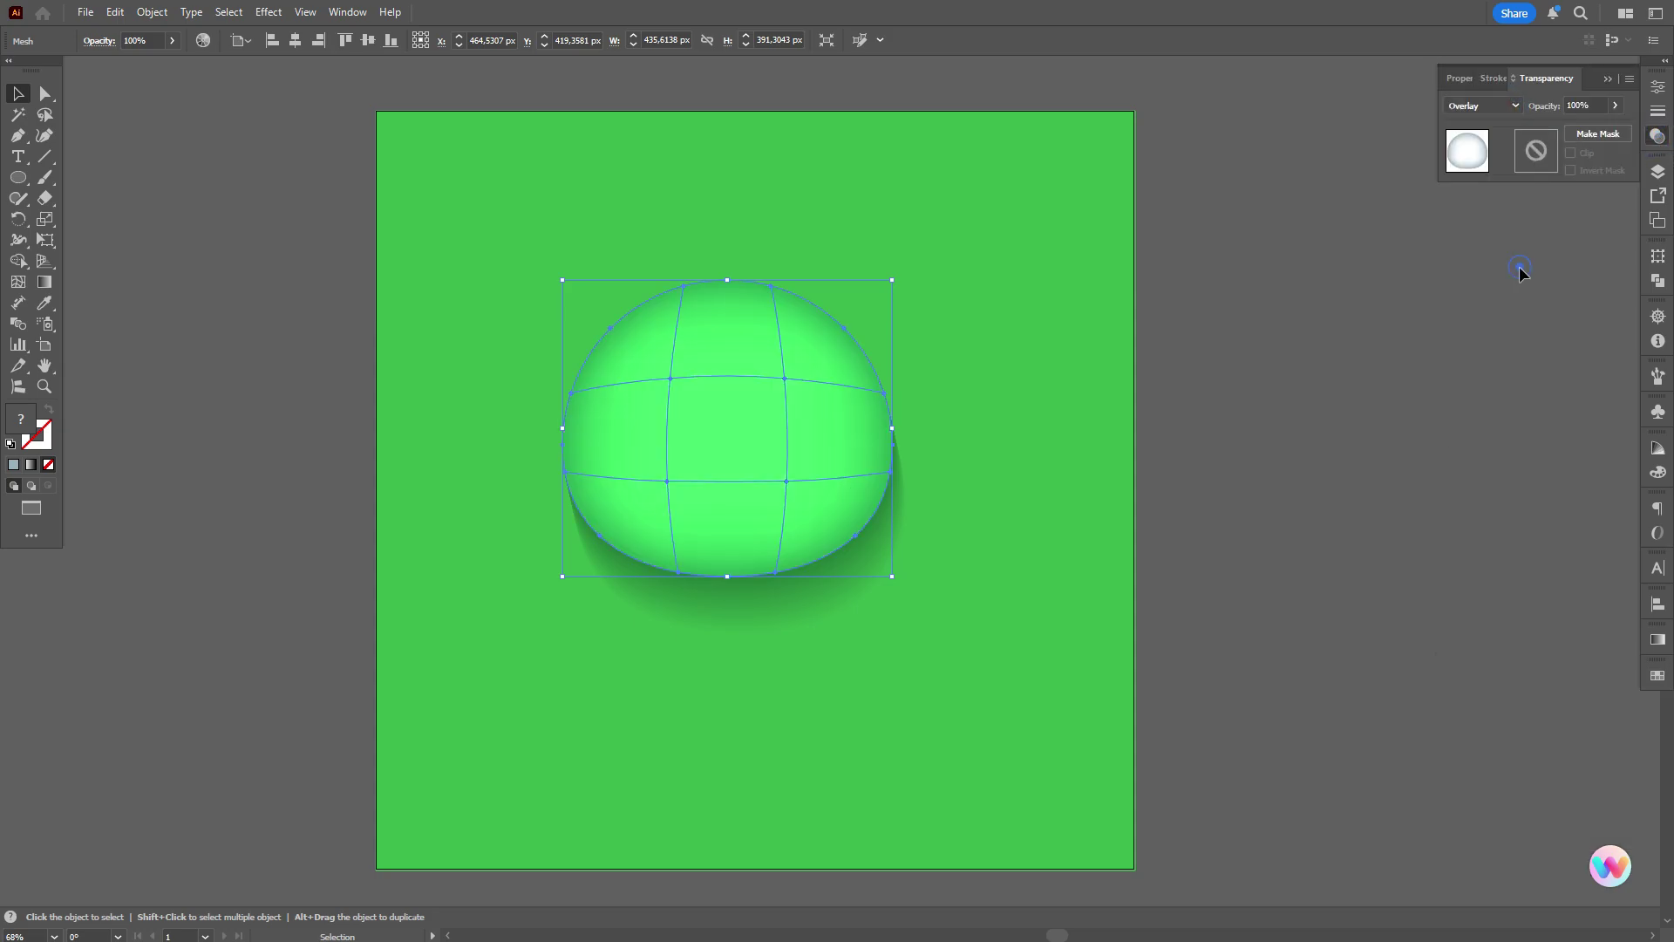
left_click(1292, 413)
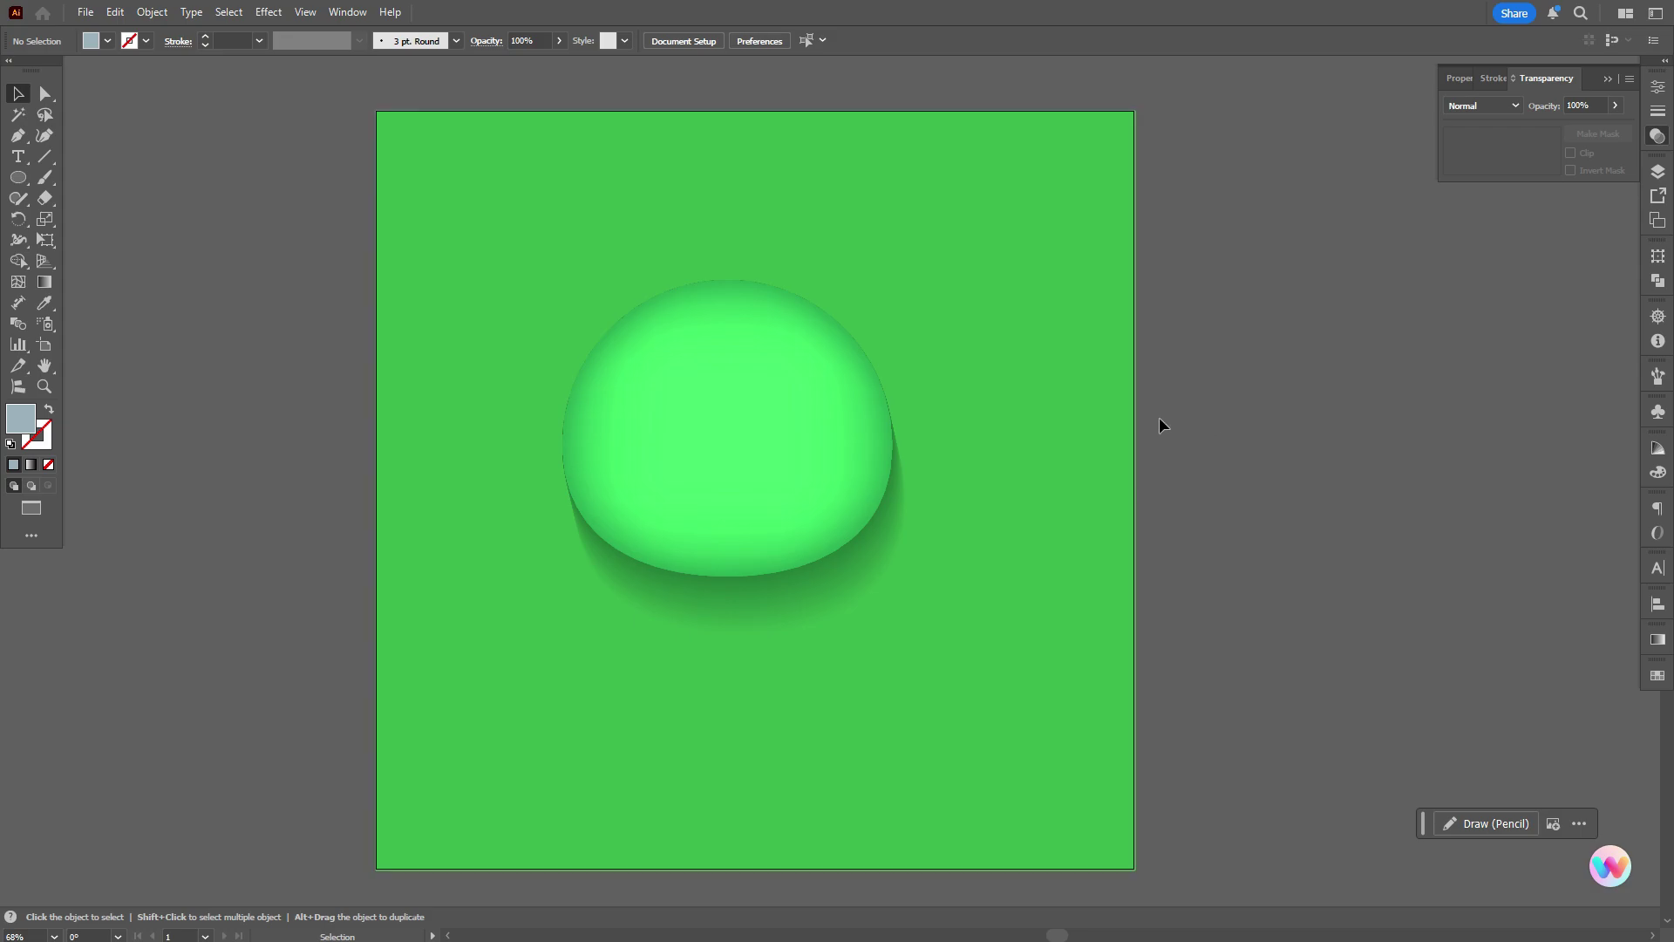
left_click_drag(247, 277, 881, 620)
left_click_drag(1263, 508, 912, 549)
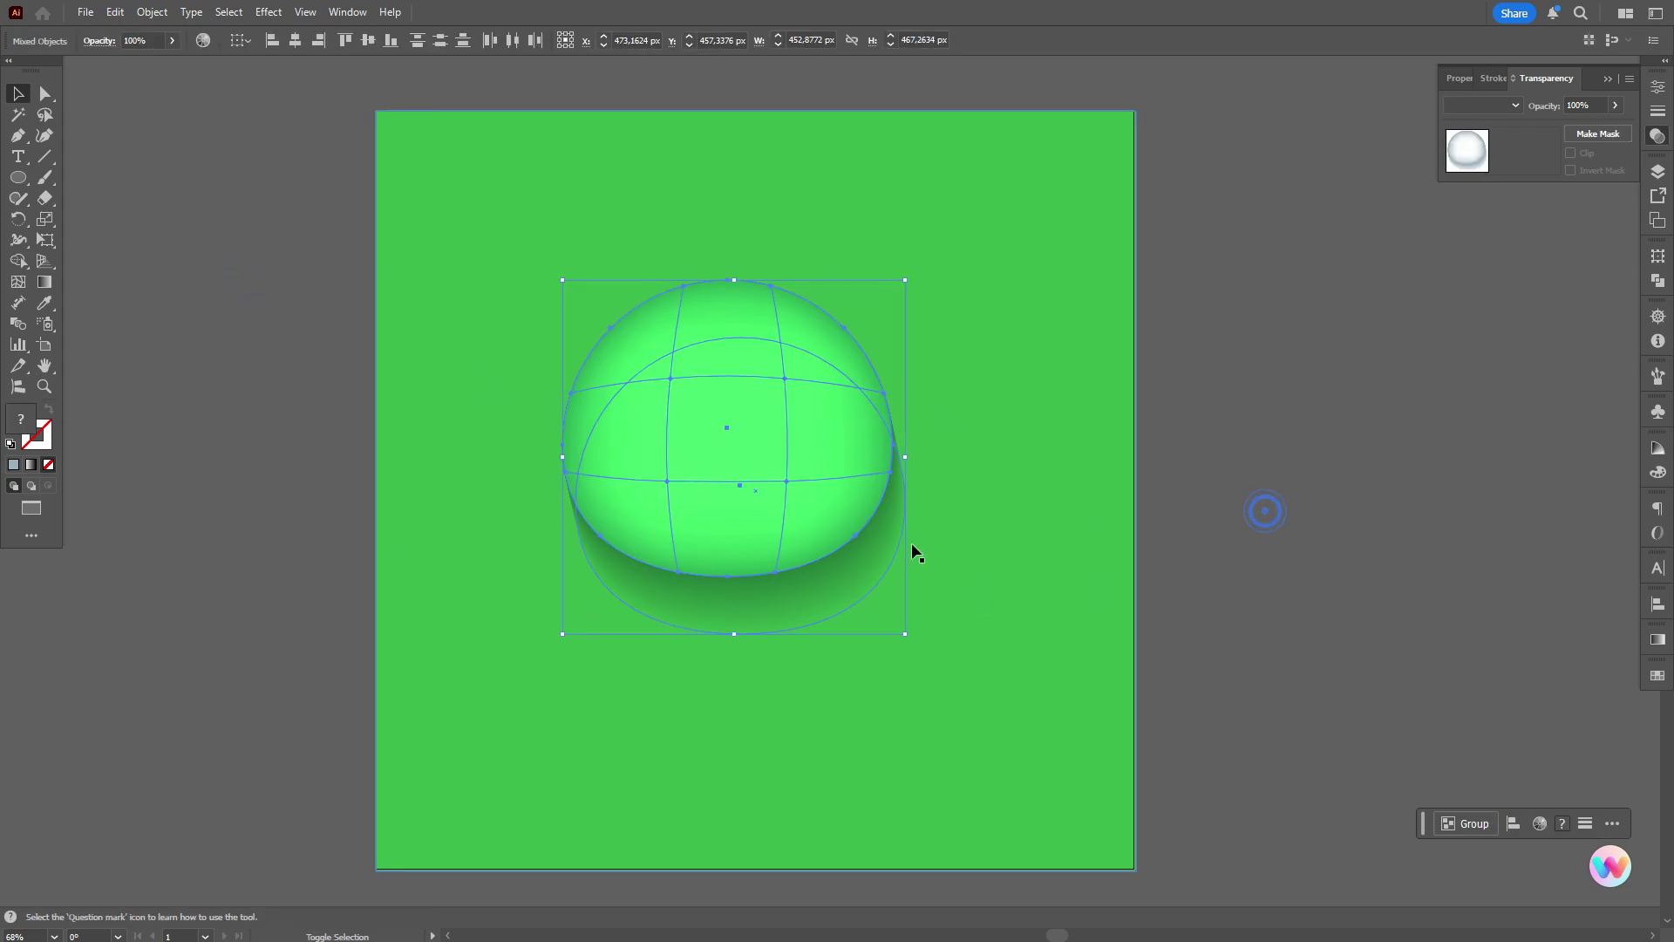
left_click_drag(774, 471, 788, 552)
- Draw an ellipse over the dome's top and fill it with a radial gradient
left_click(1326, 506)
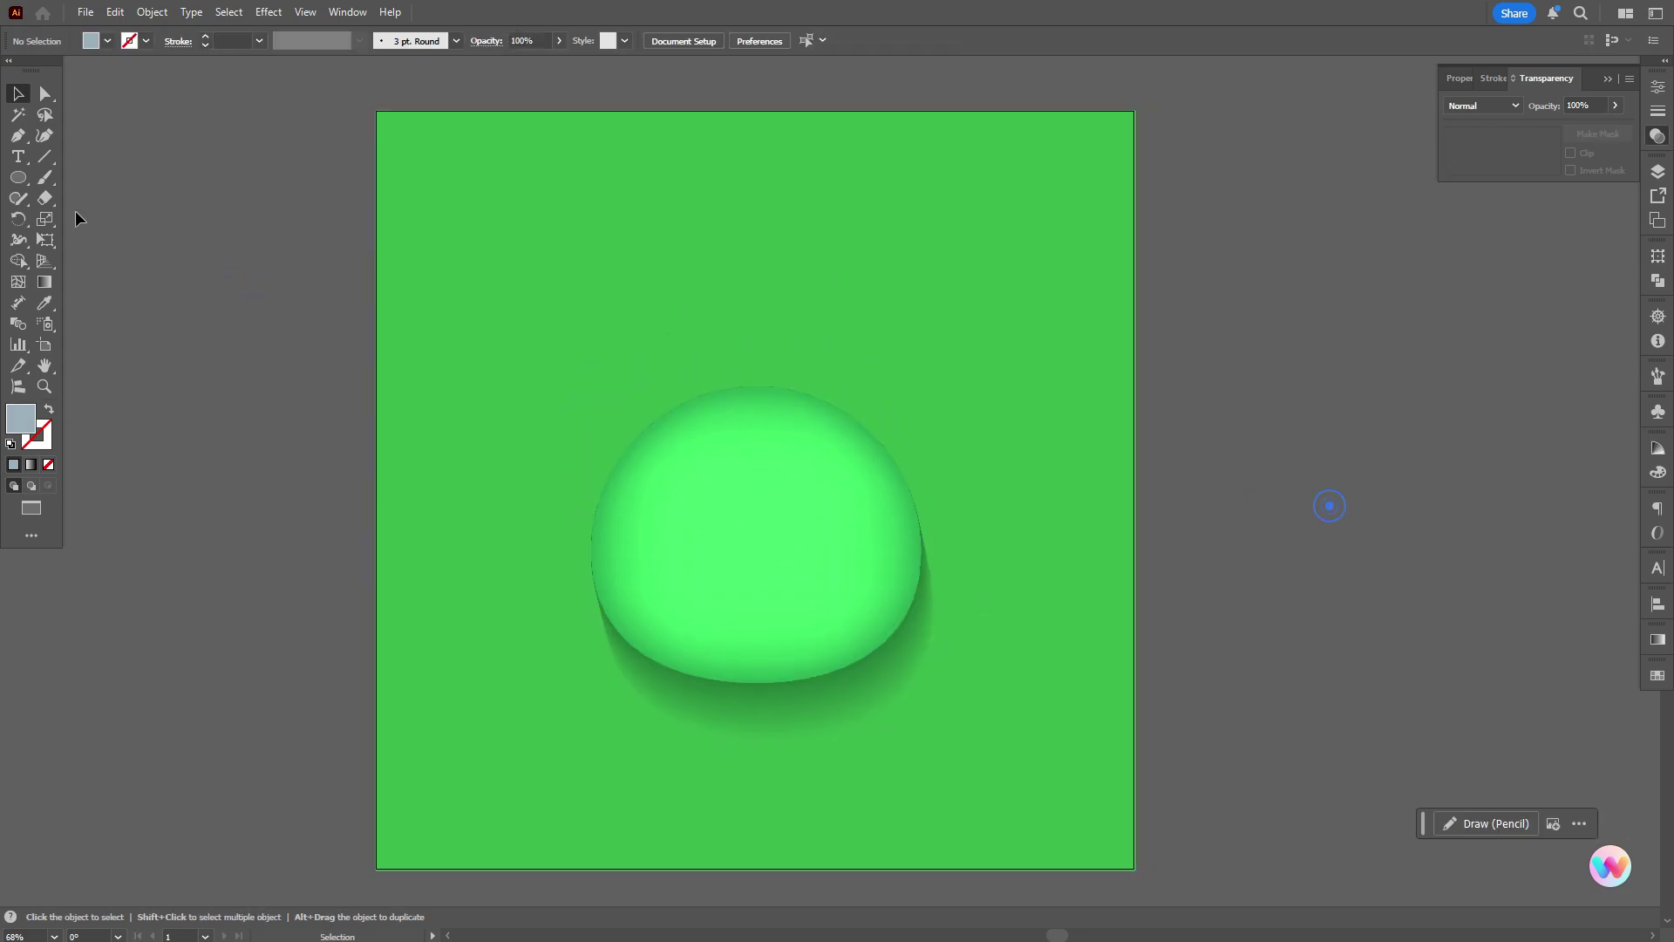
left_click(18, 178)
left_click_drag(658, 284, 863, 461)
left_click(1657, 639)
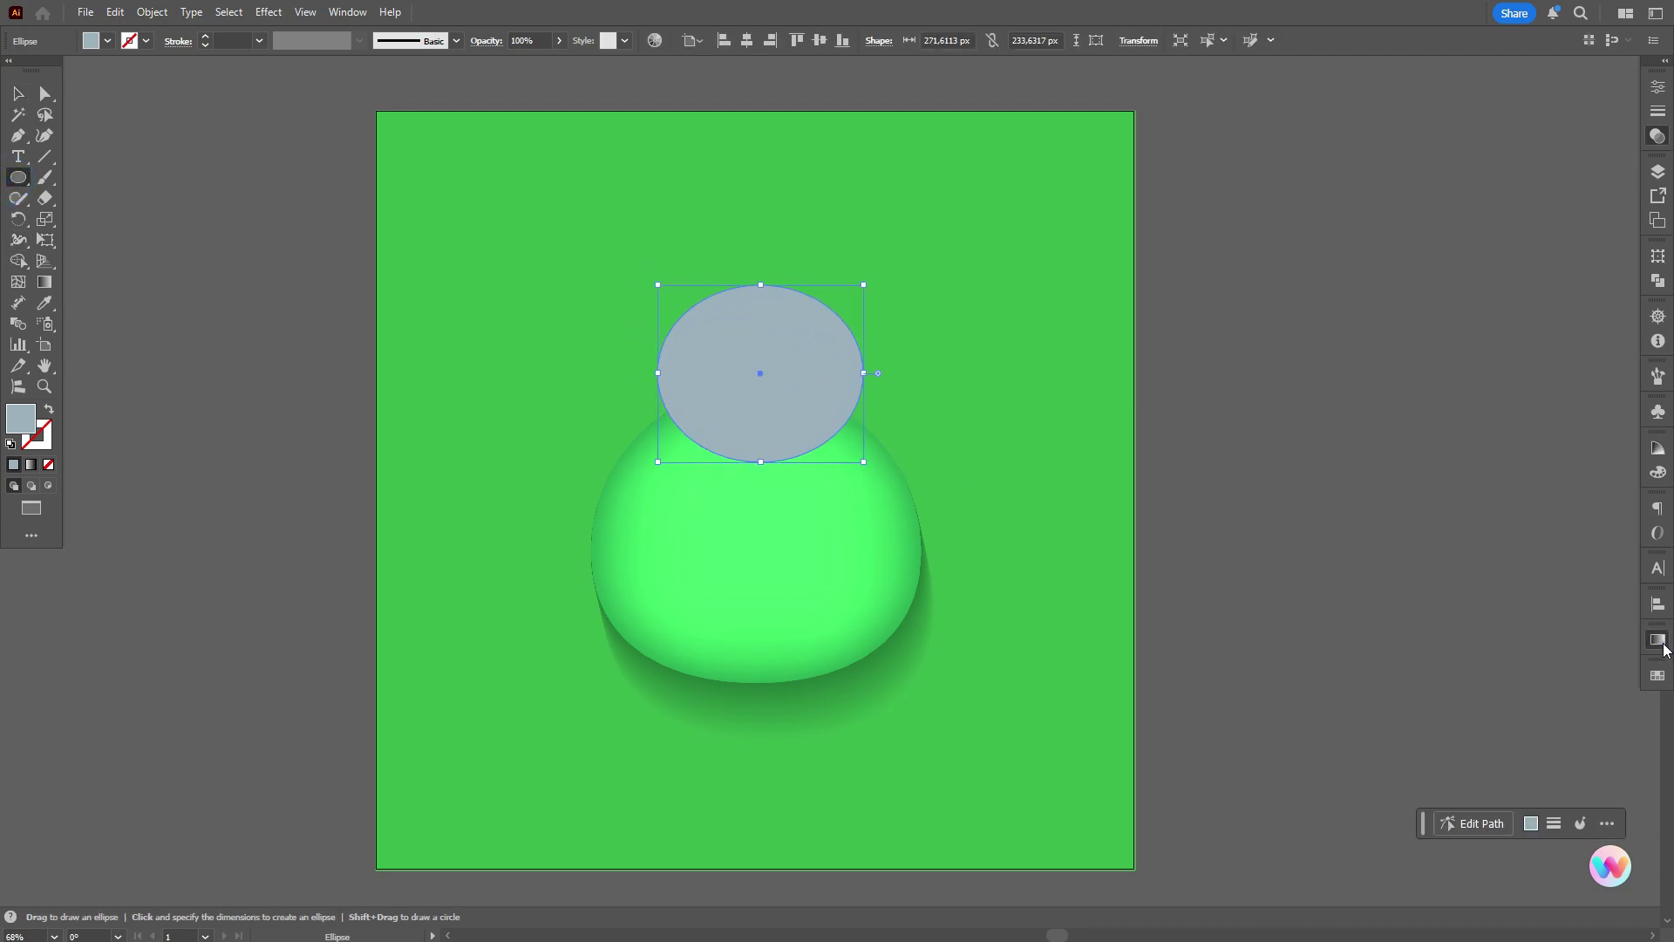
left_click(1546, 659)
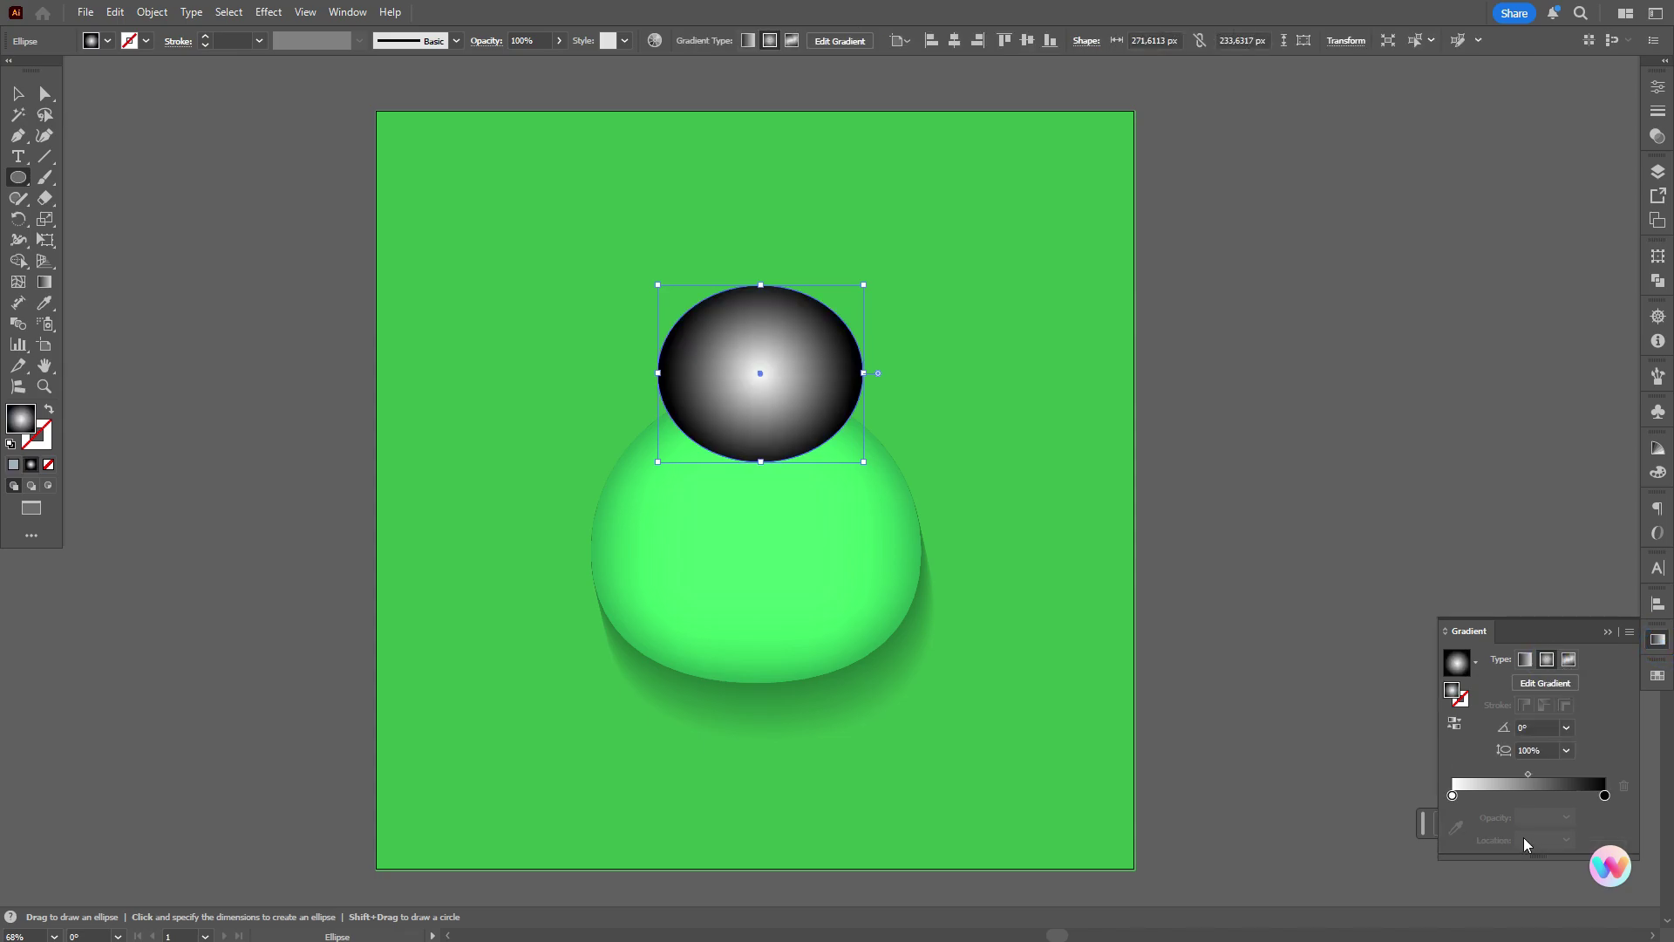
left_click(1451, 795)
double_click(1452, 796)
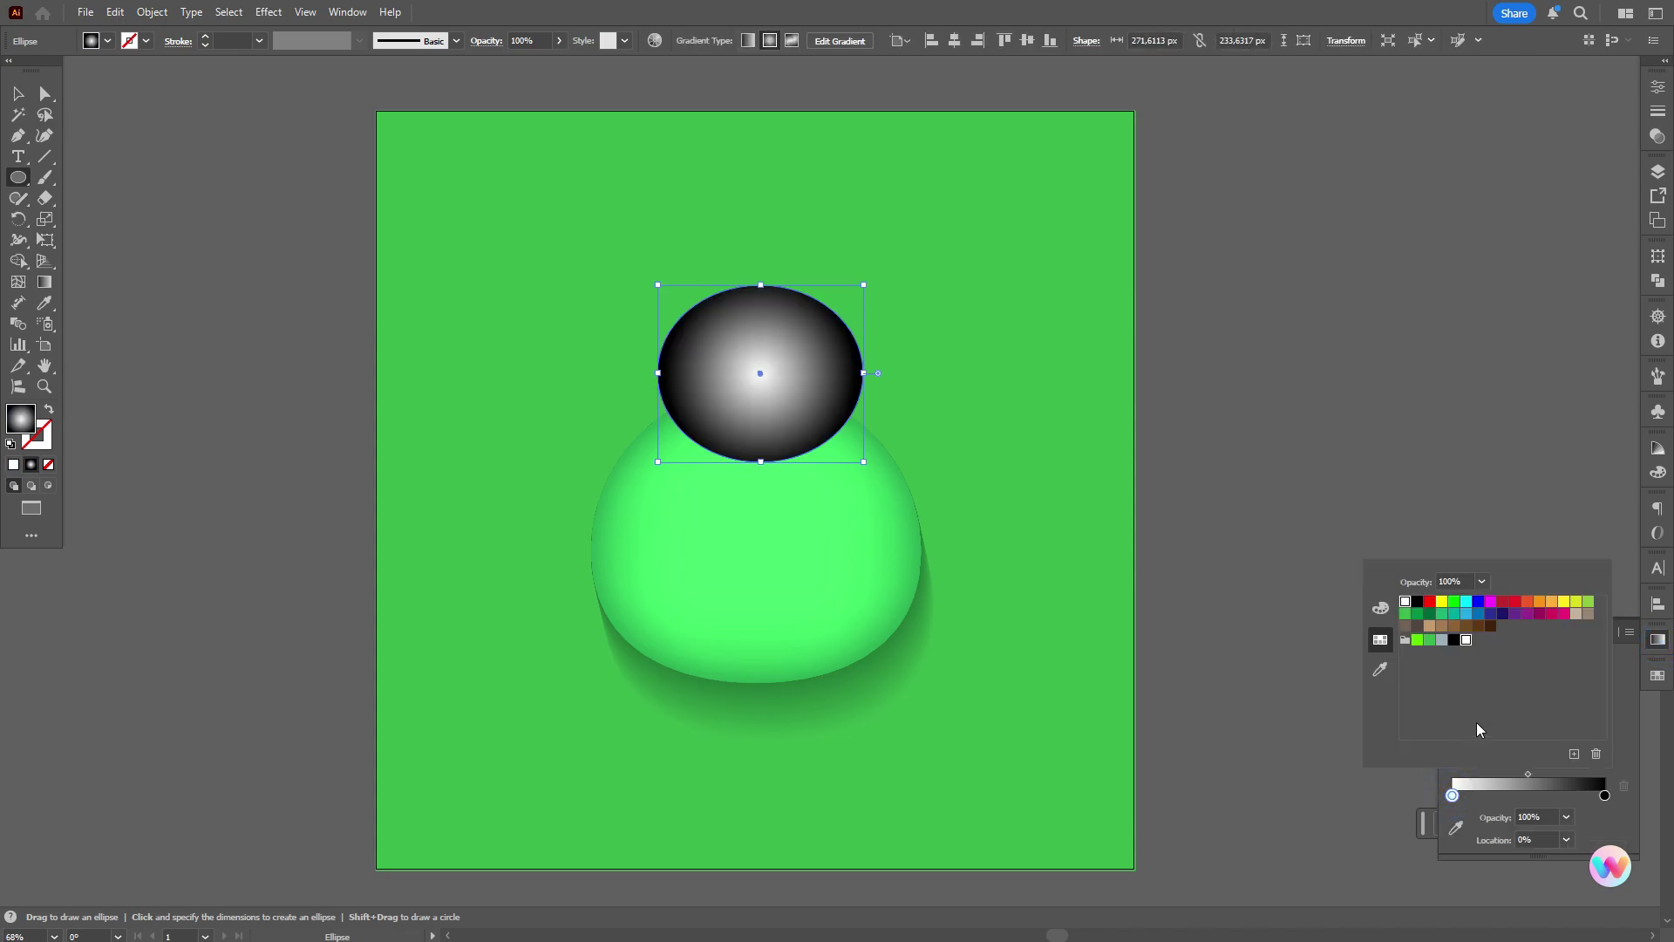
left_click(1604, 796)
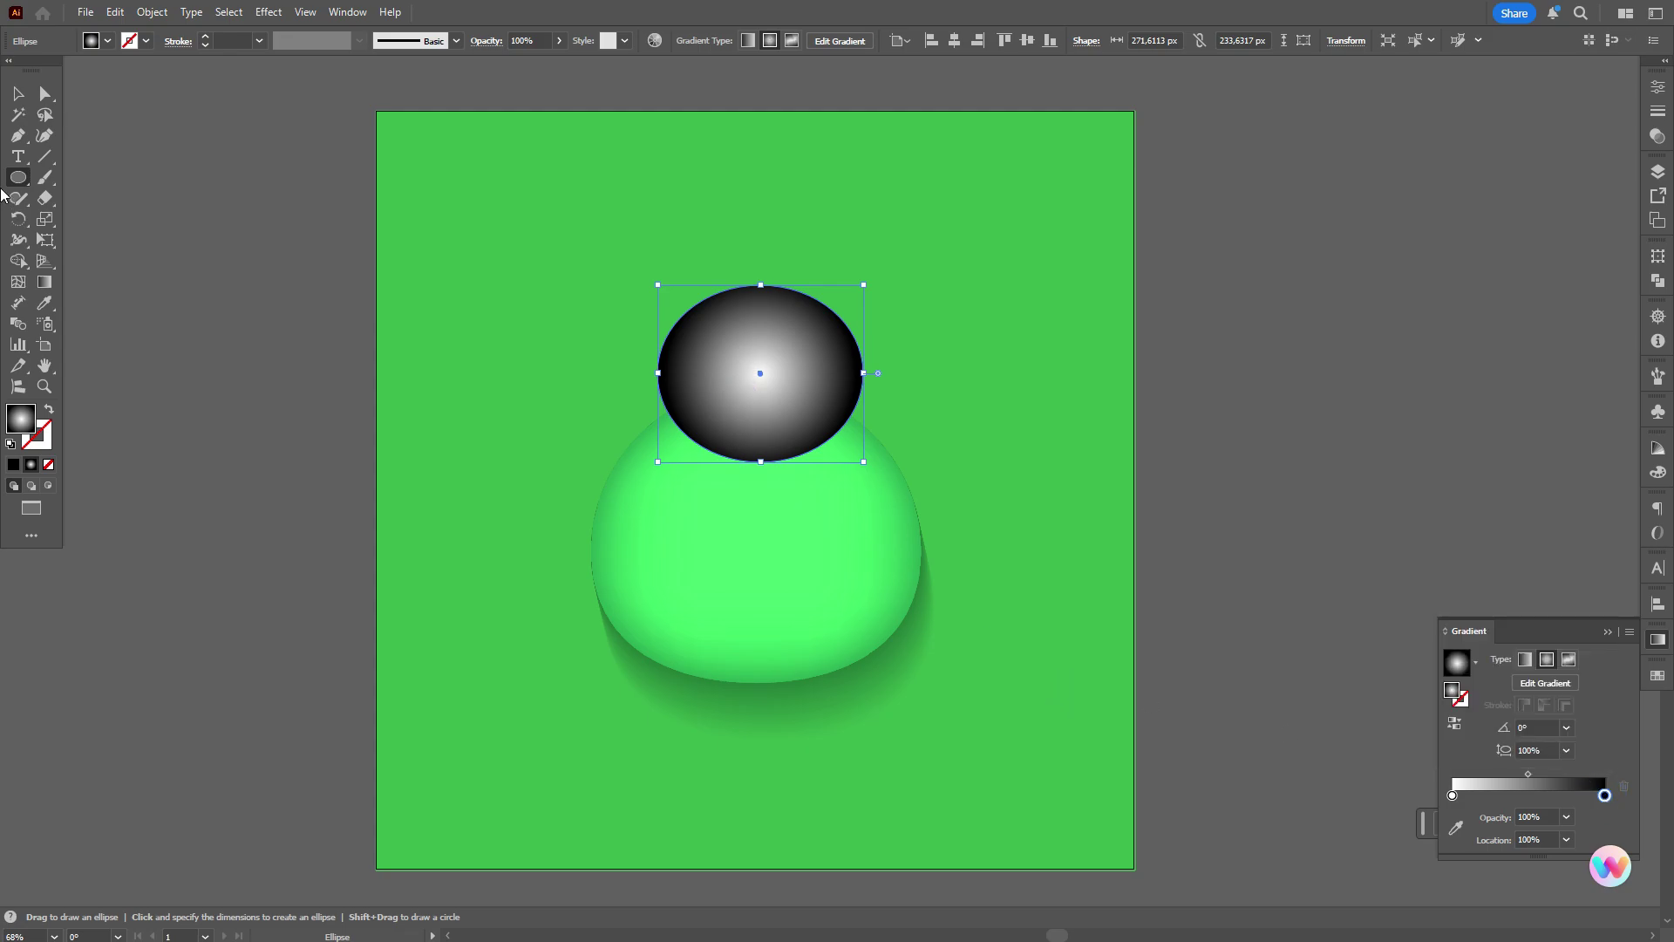
left_click(18, 94)
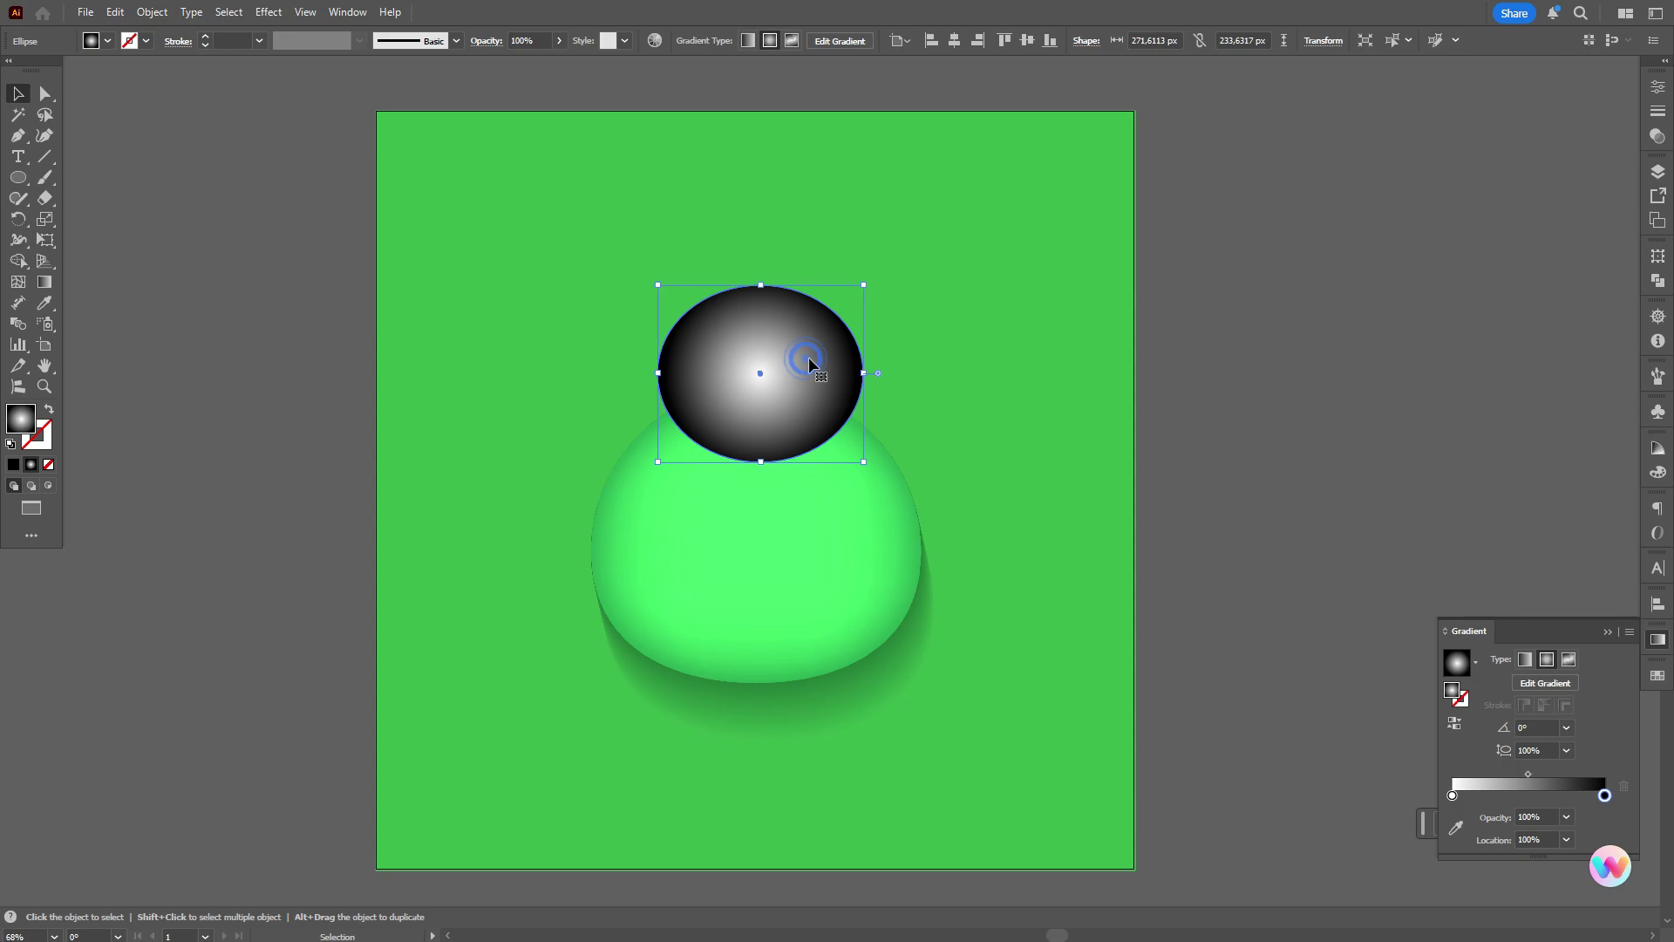
- Reshape the radial highlight toward the top, with gradient midpoint at 41.6201%
key("g")
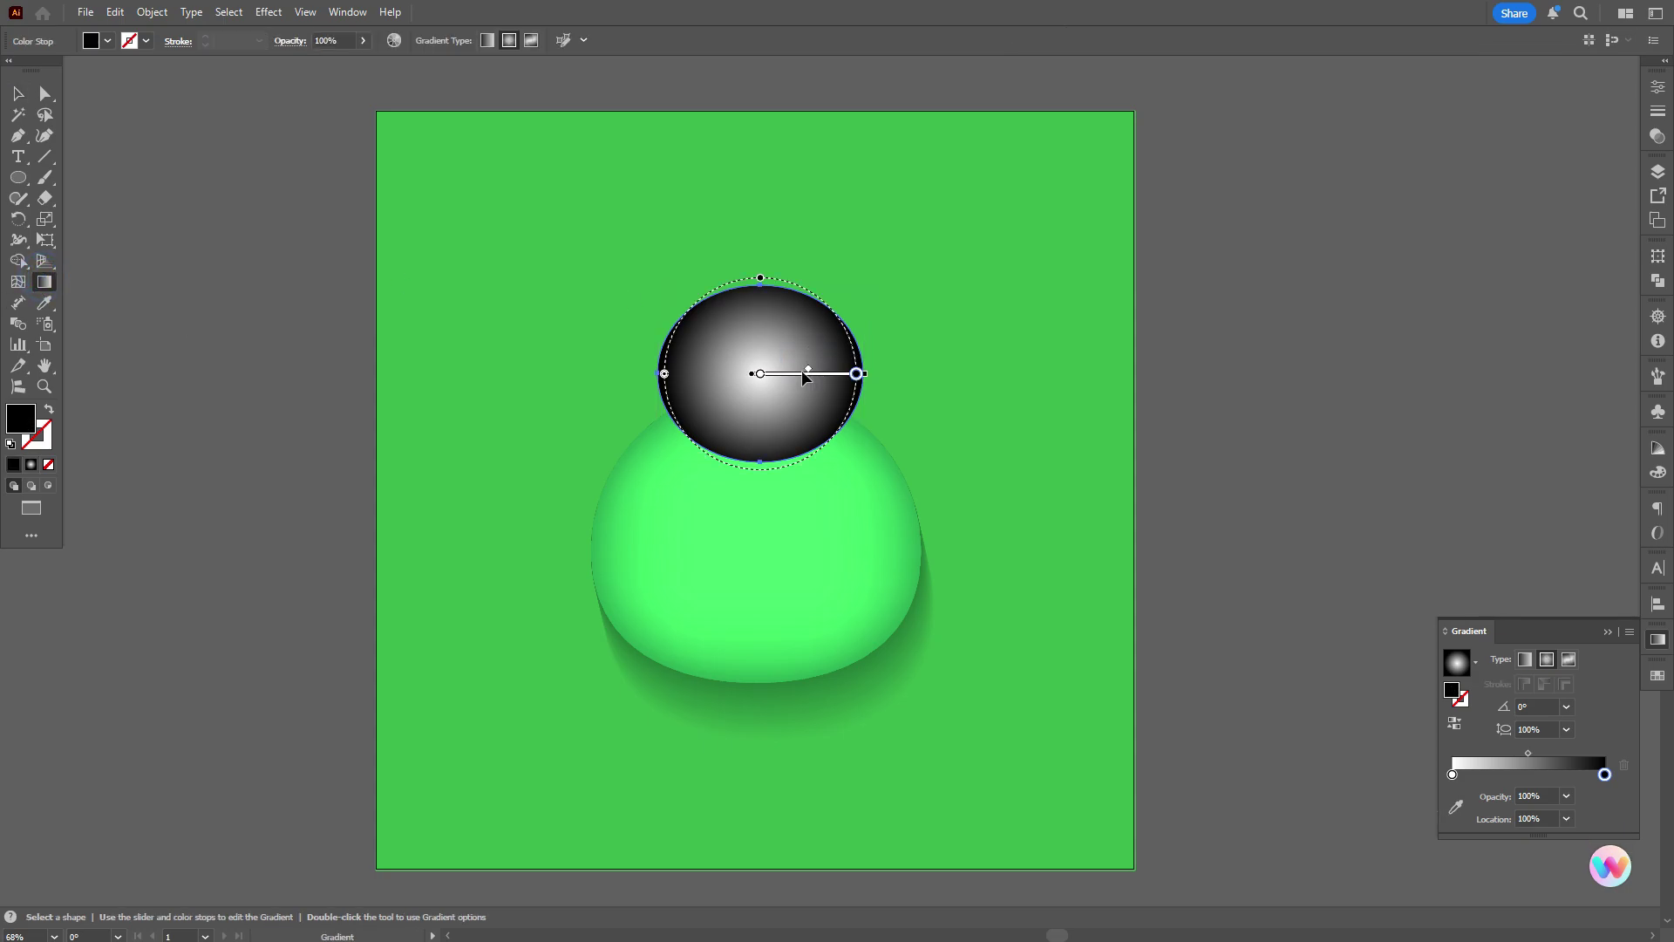
left_click_drag(806, 373, 802, 320)
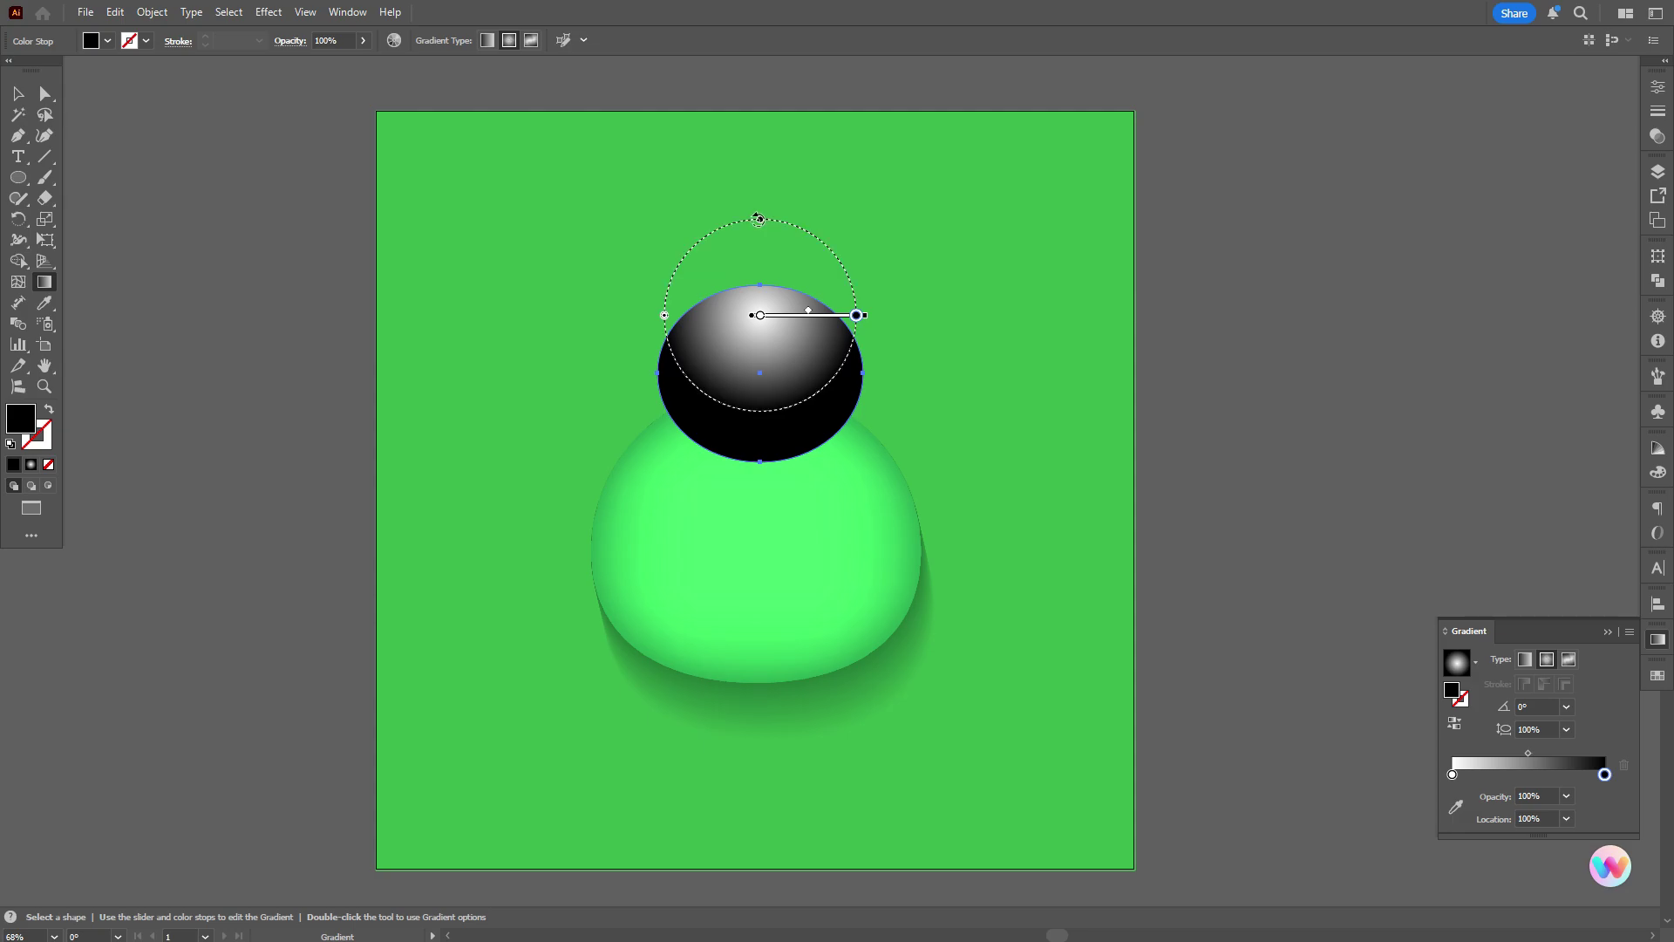
left_click_drag(760, 219, 763, 266)
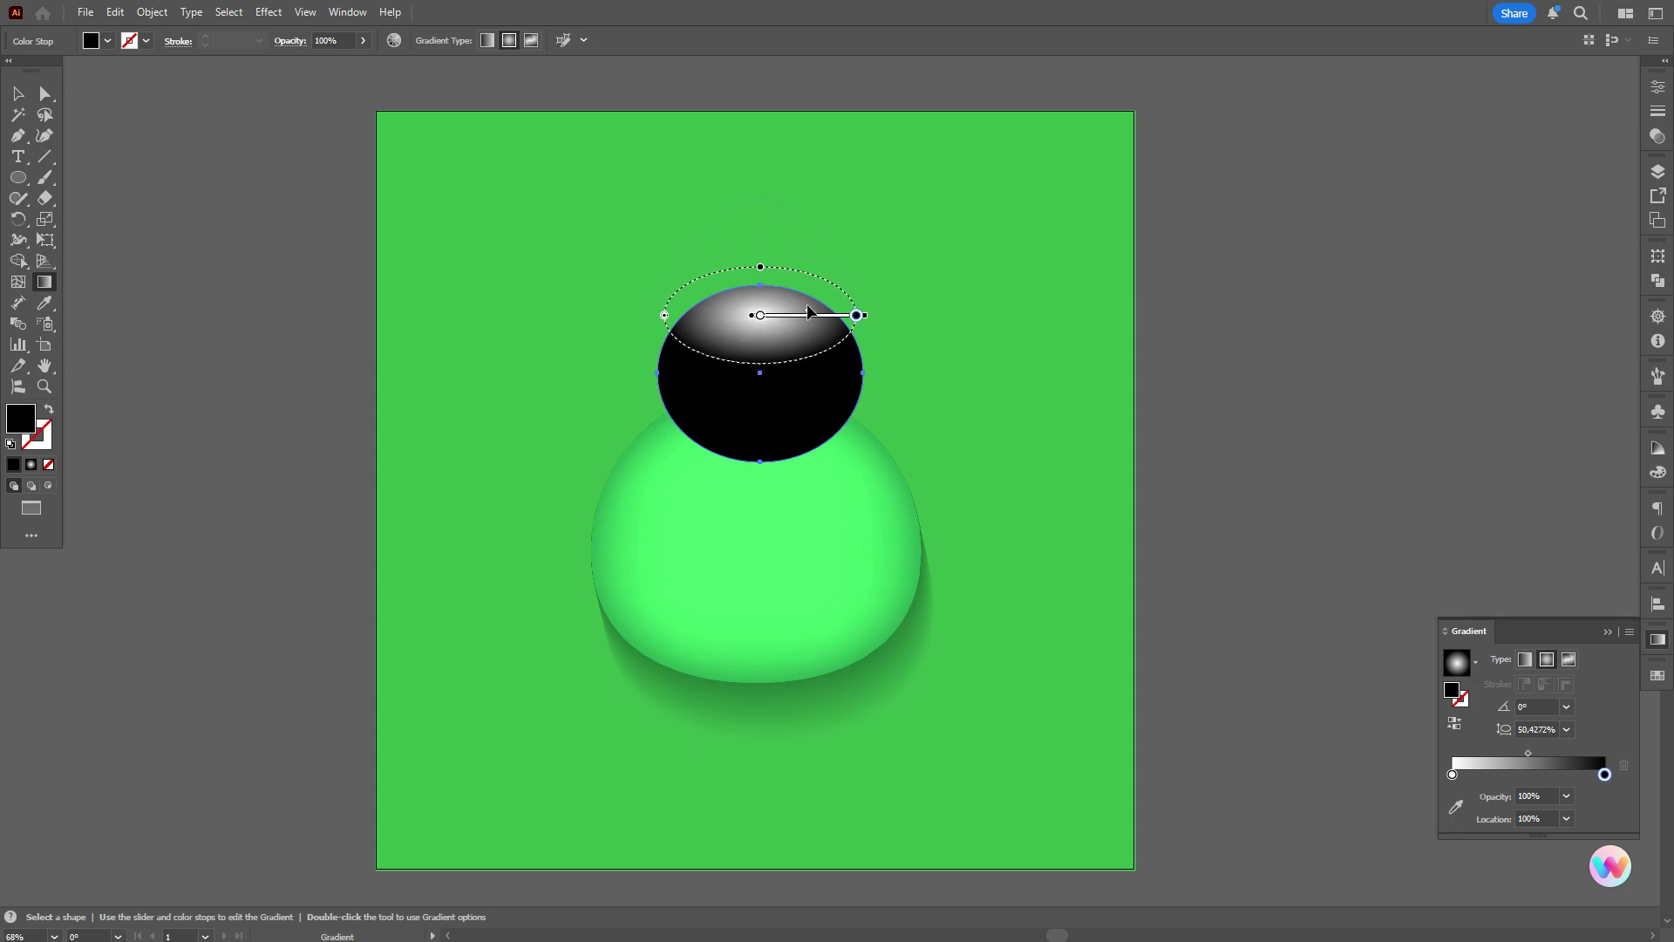
left_click_drag(796, 322, 797, 330)
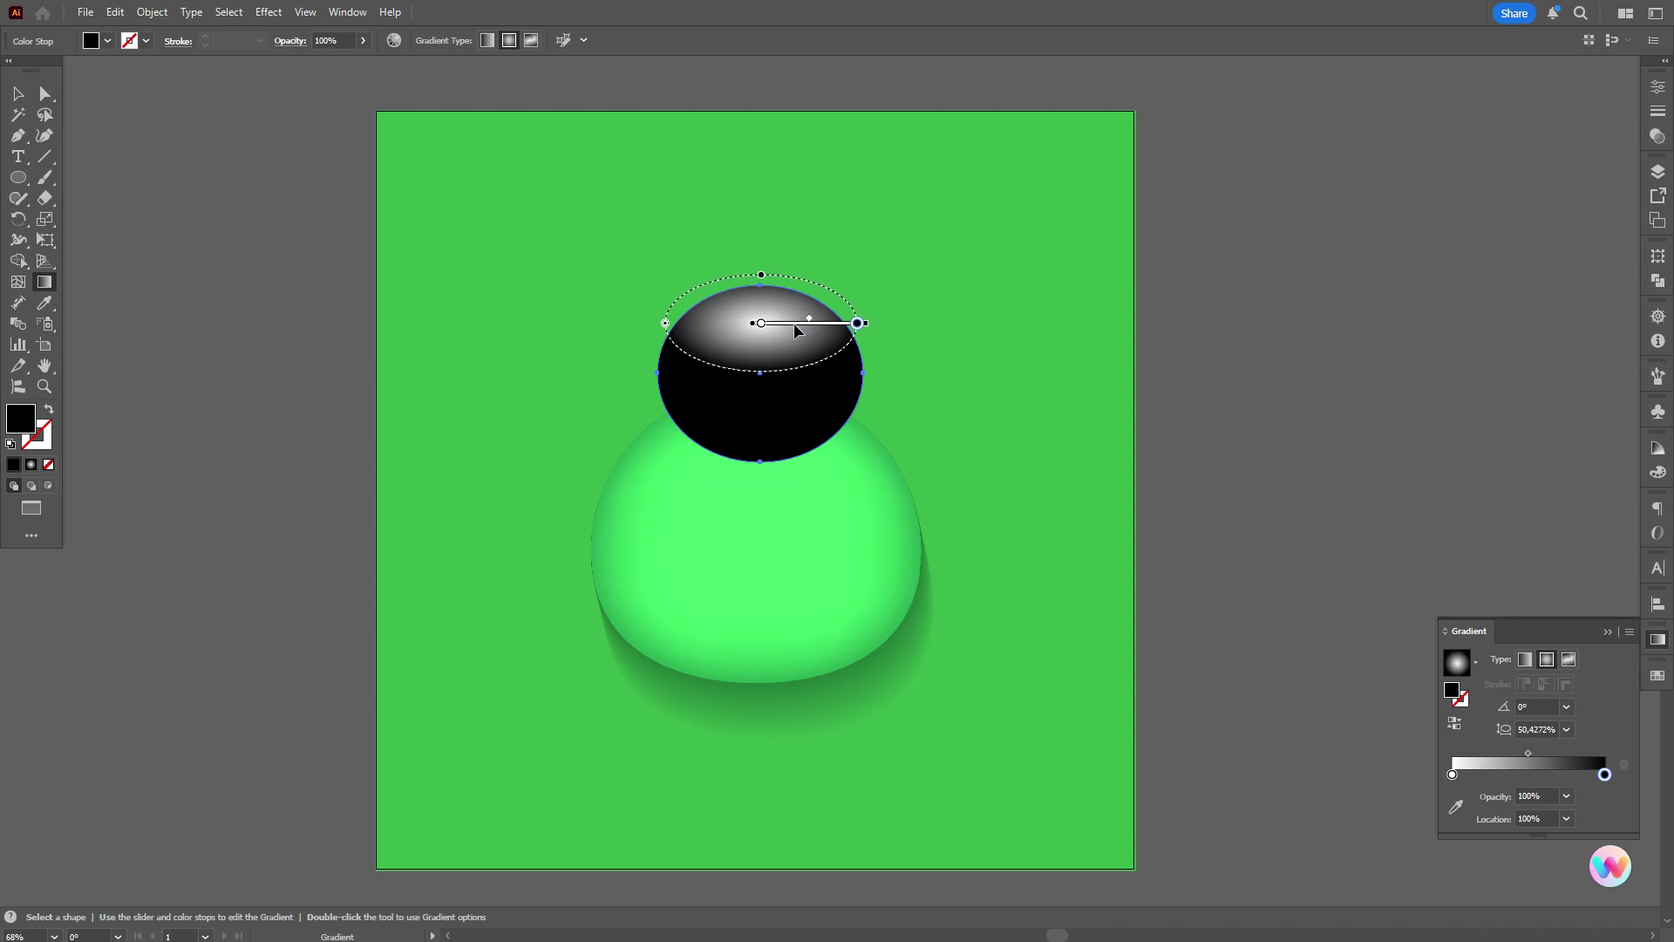
left_click_drag(1526, 755, 1514, 762)
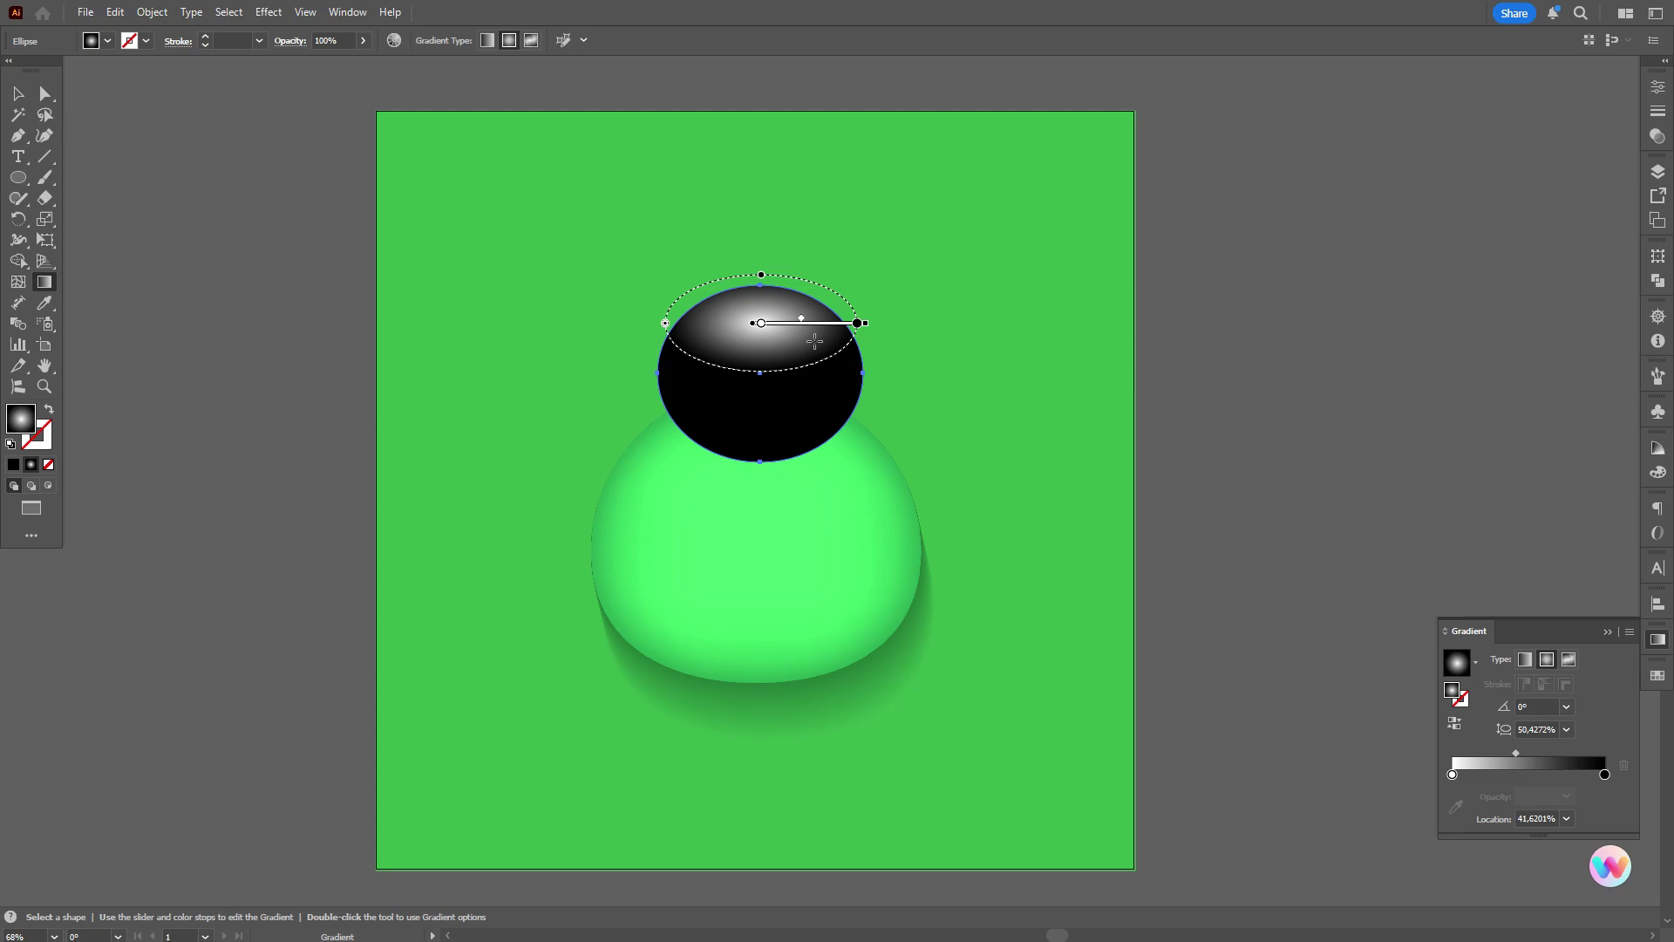
mouse_move(828, 333)
left_mouse_down()
mouse_move(800, 470)
mouse_move(776, 469)
left_mouse_up()
key("v")
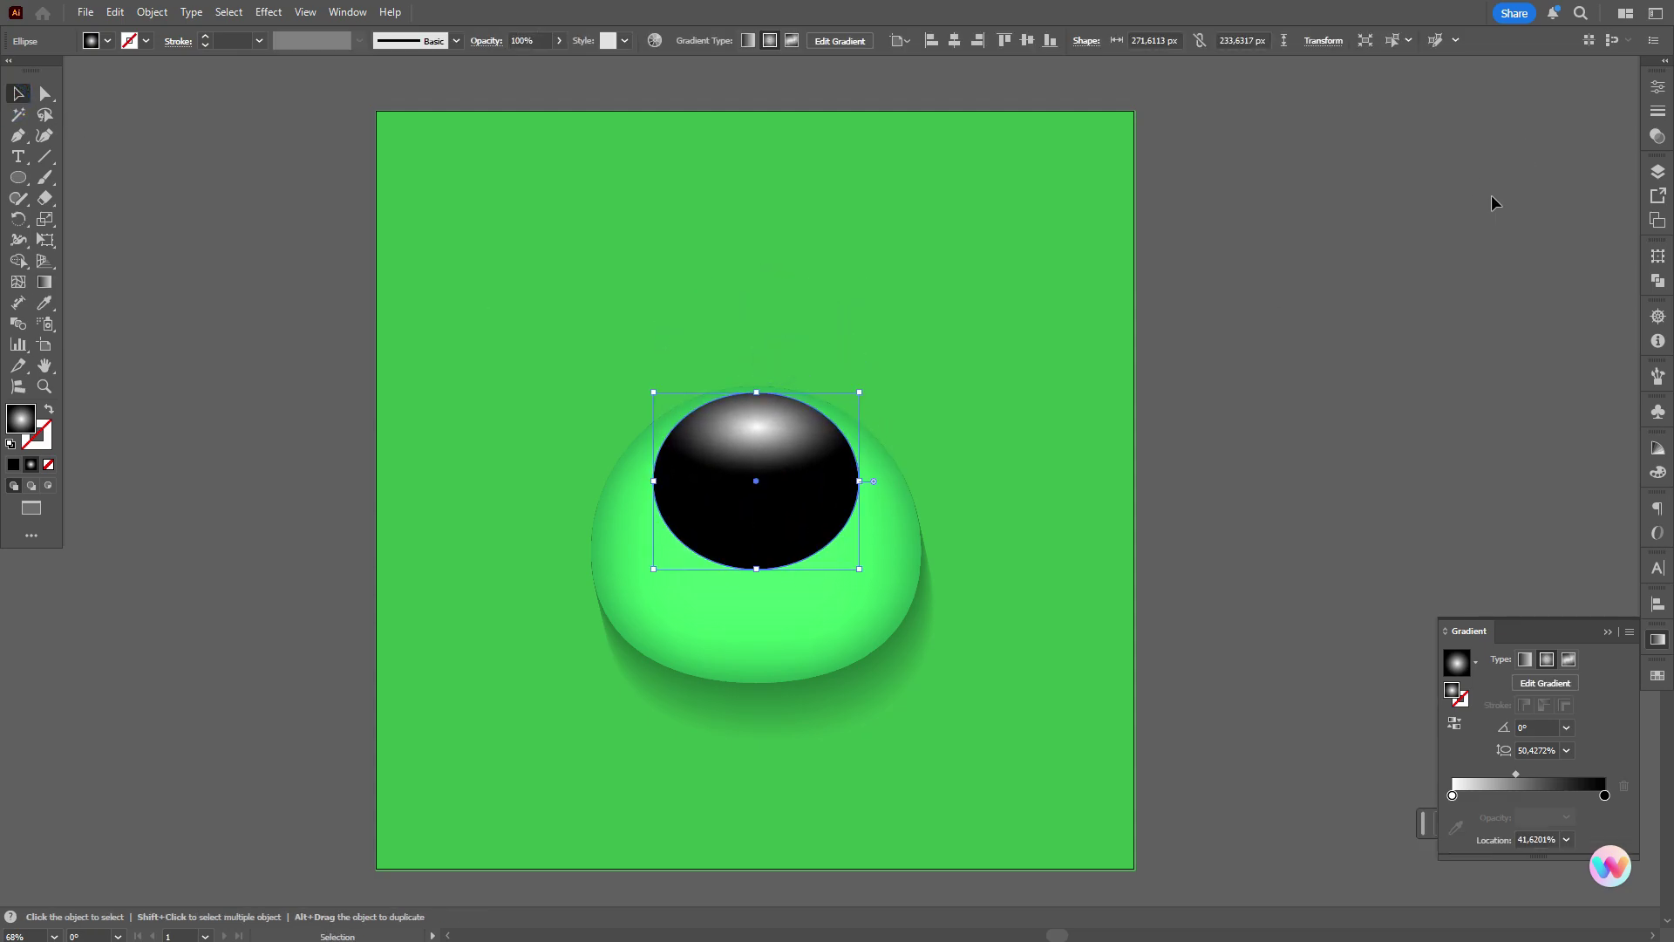
- Set the highlight ellipse to Screen blending and widen it on both sides
left_click(1659, 141)
left_click(1482, 105)
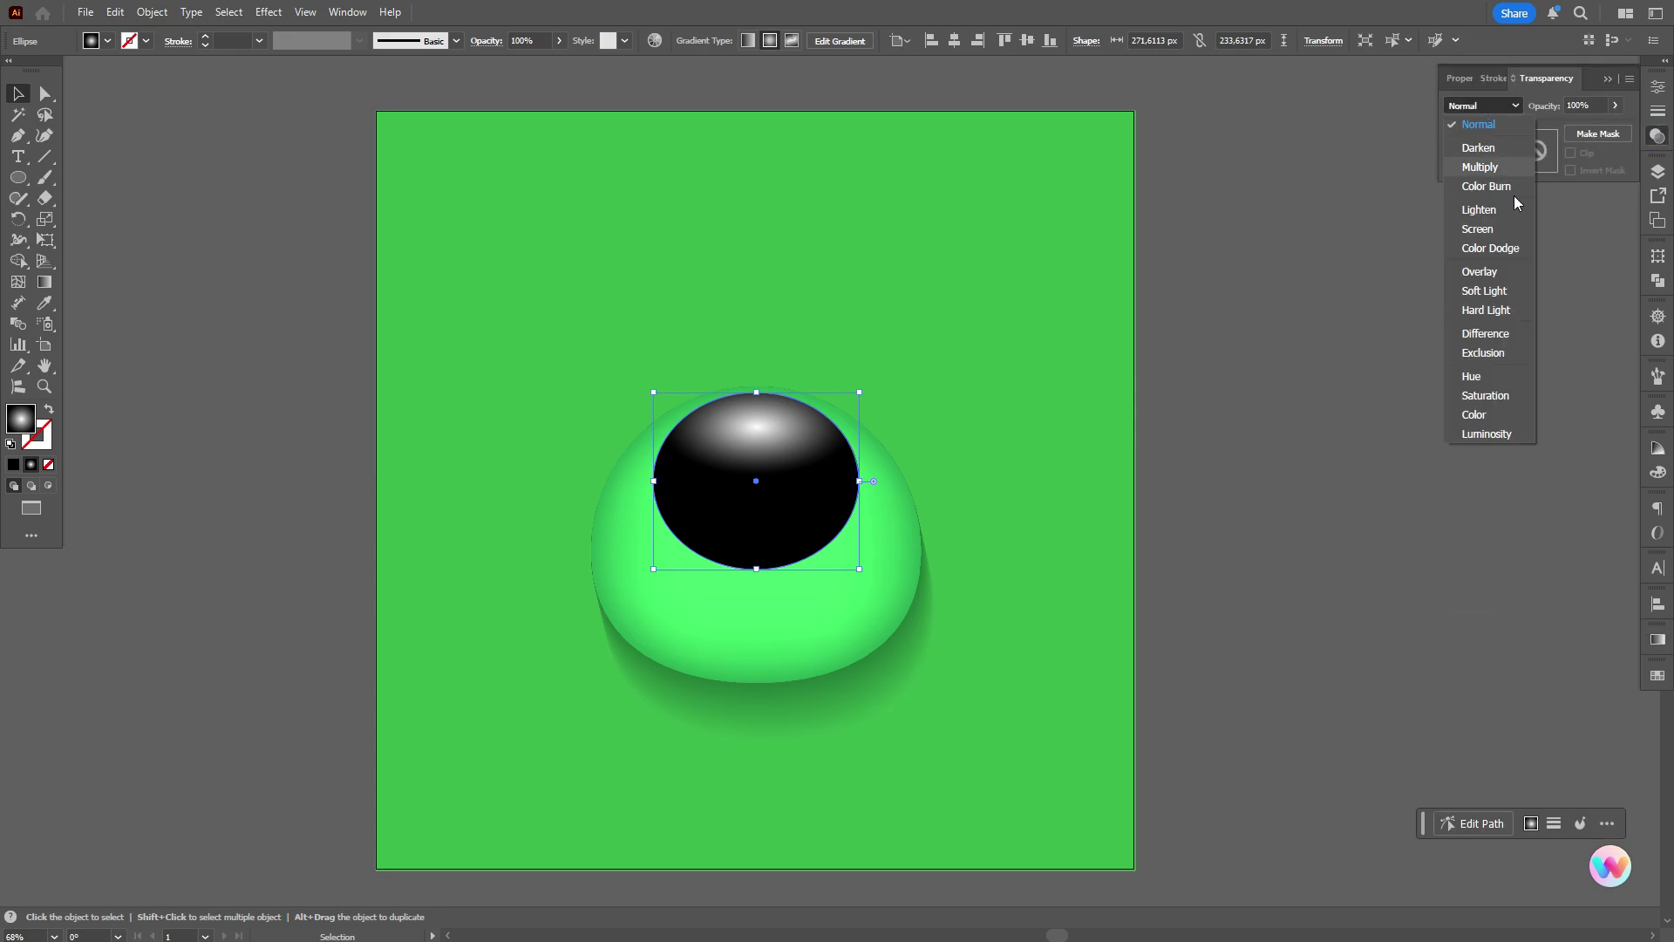
left_click(1505, 230)
left_click(1323, 344)
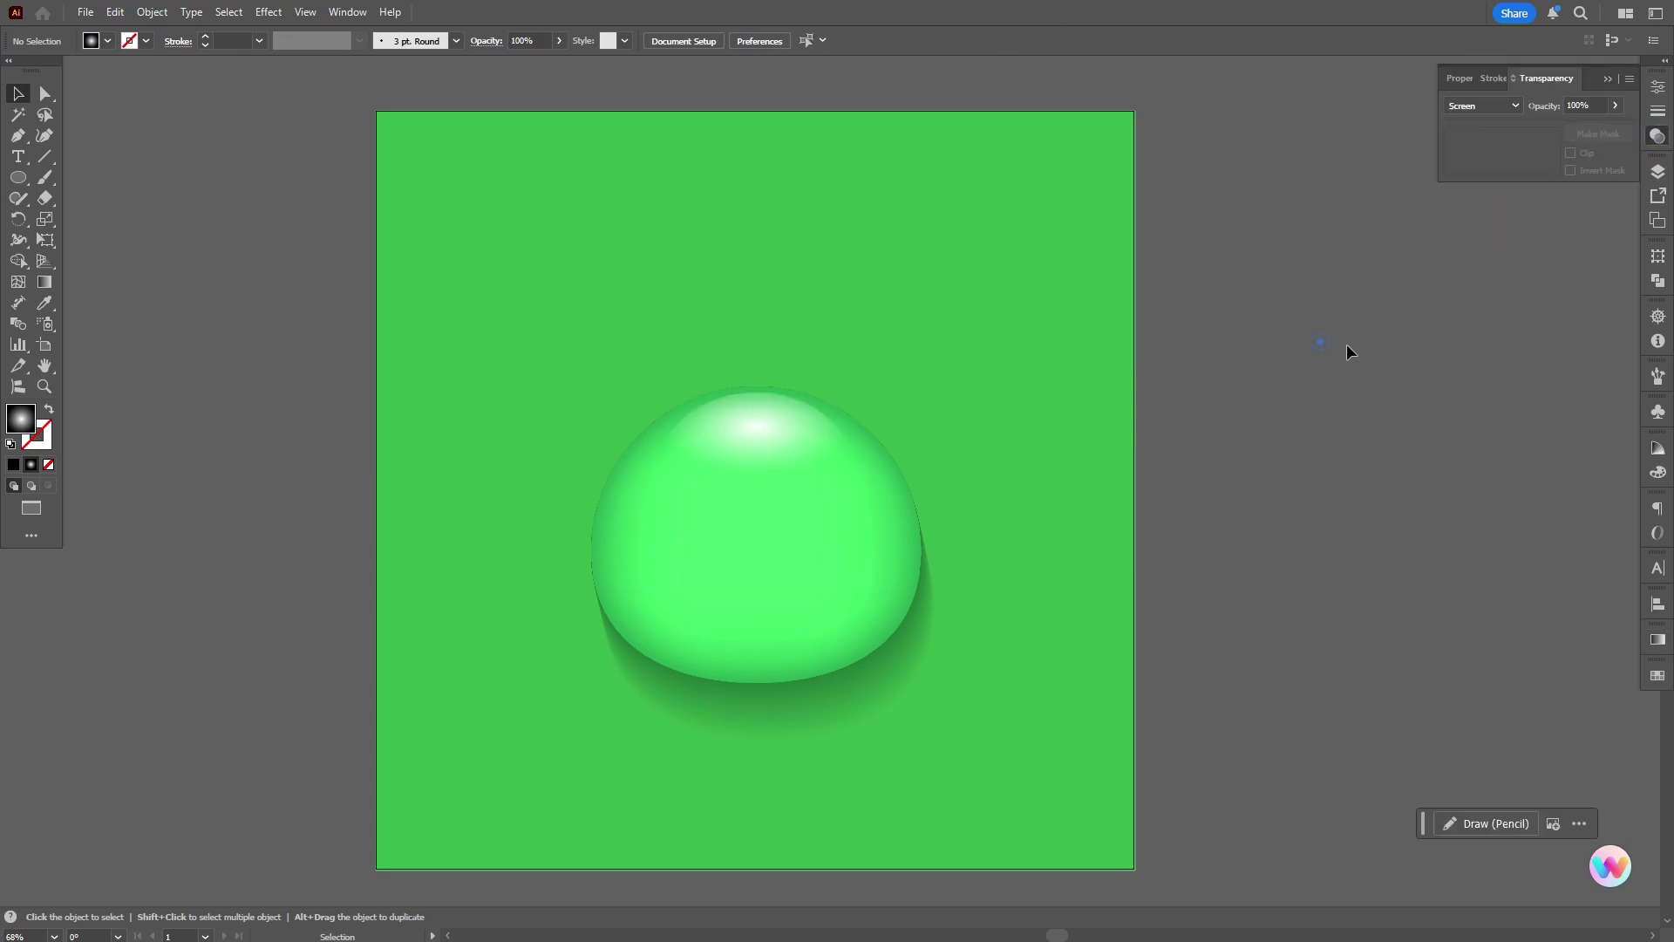
left_click_drag(789, 473, 788, 478)
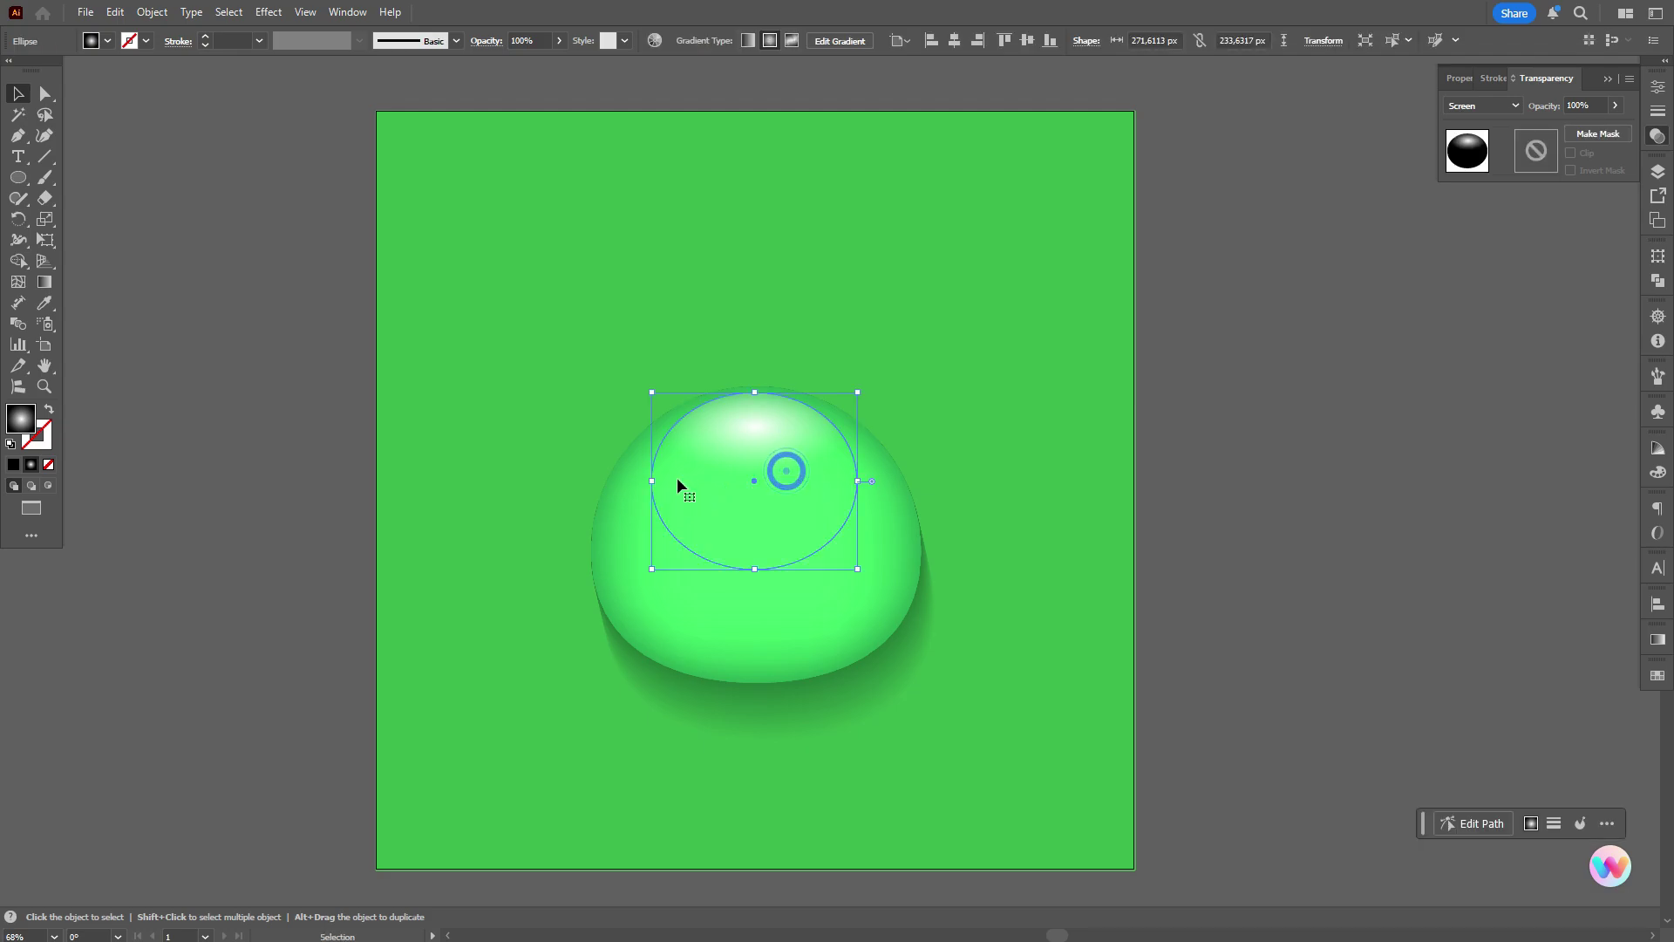
left_click_drag(651, 481, 643, 480)
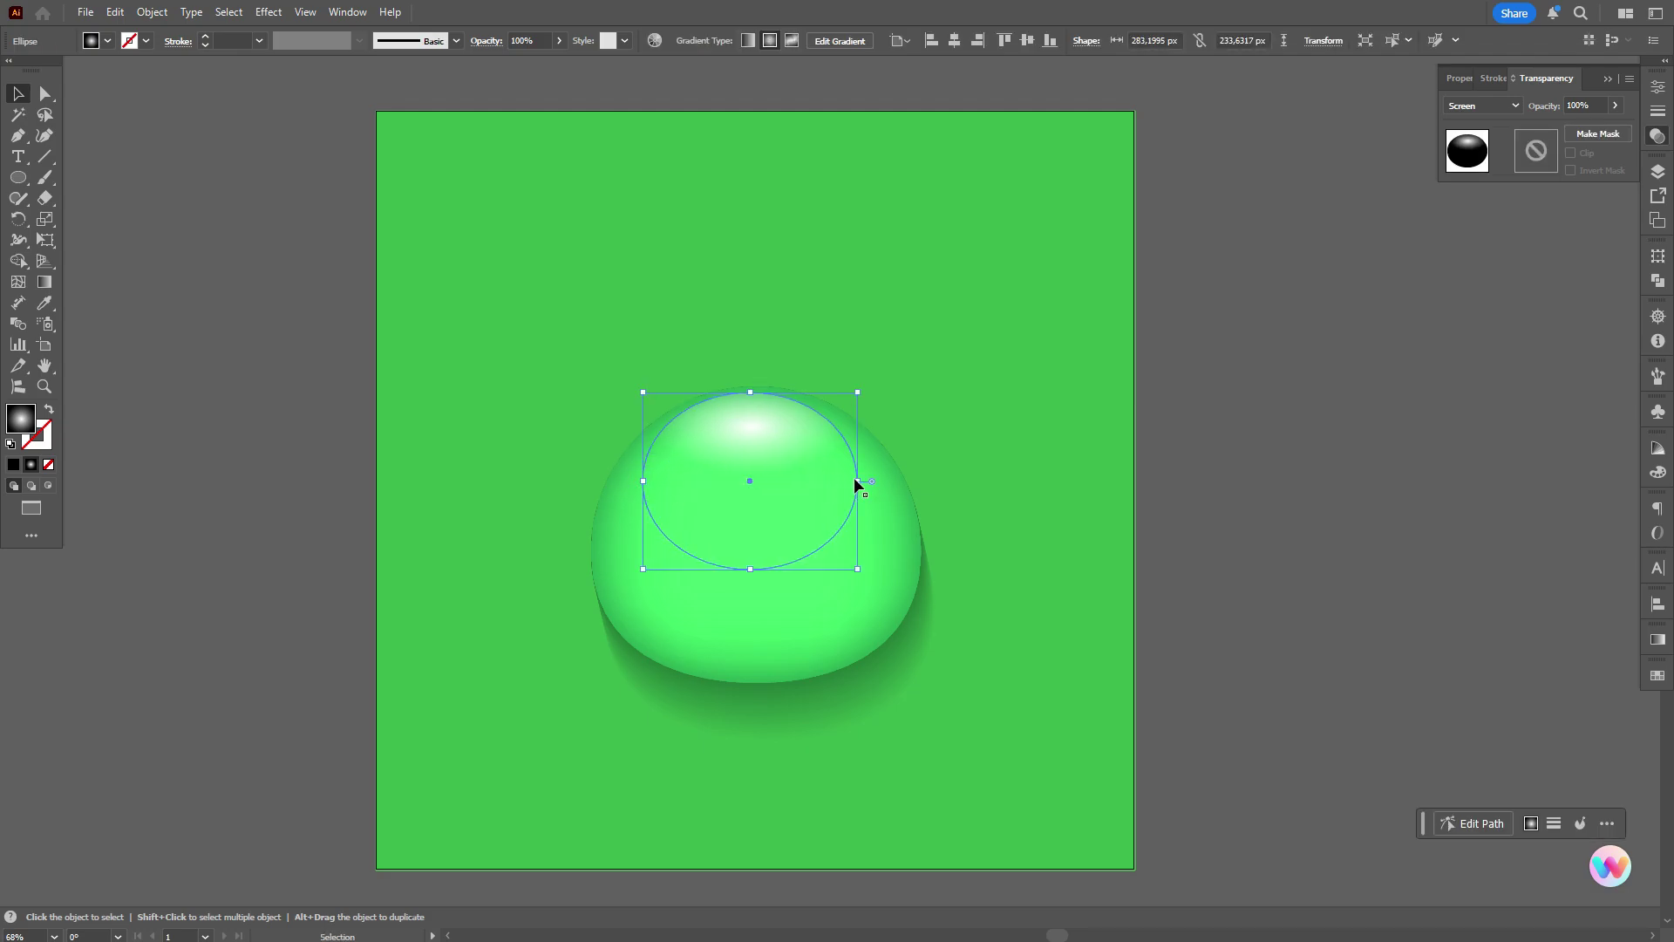
mouse_move(855, 485)
left_mouse_down()
mouse_move(879, 481)
mouse_move(826, 477)
left_mouse_up()
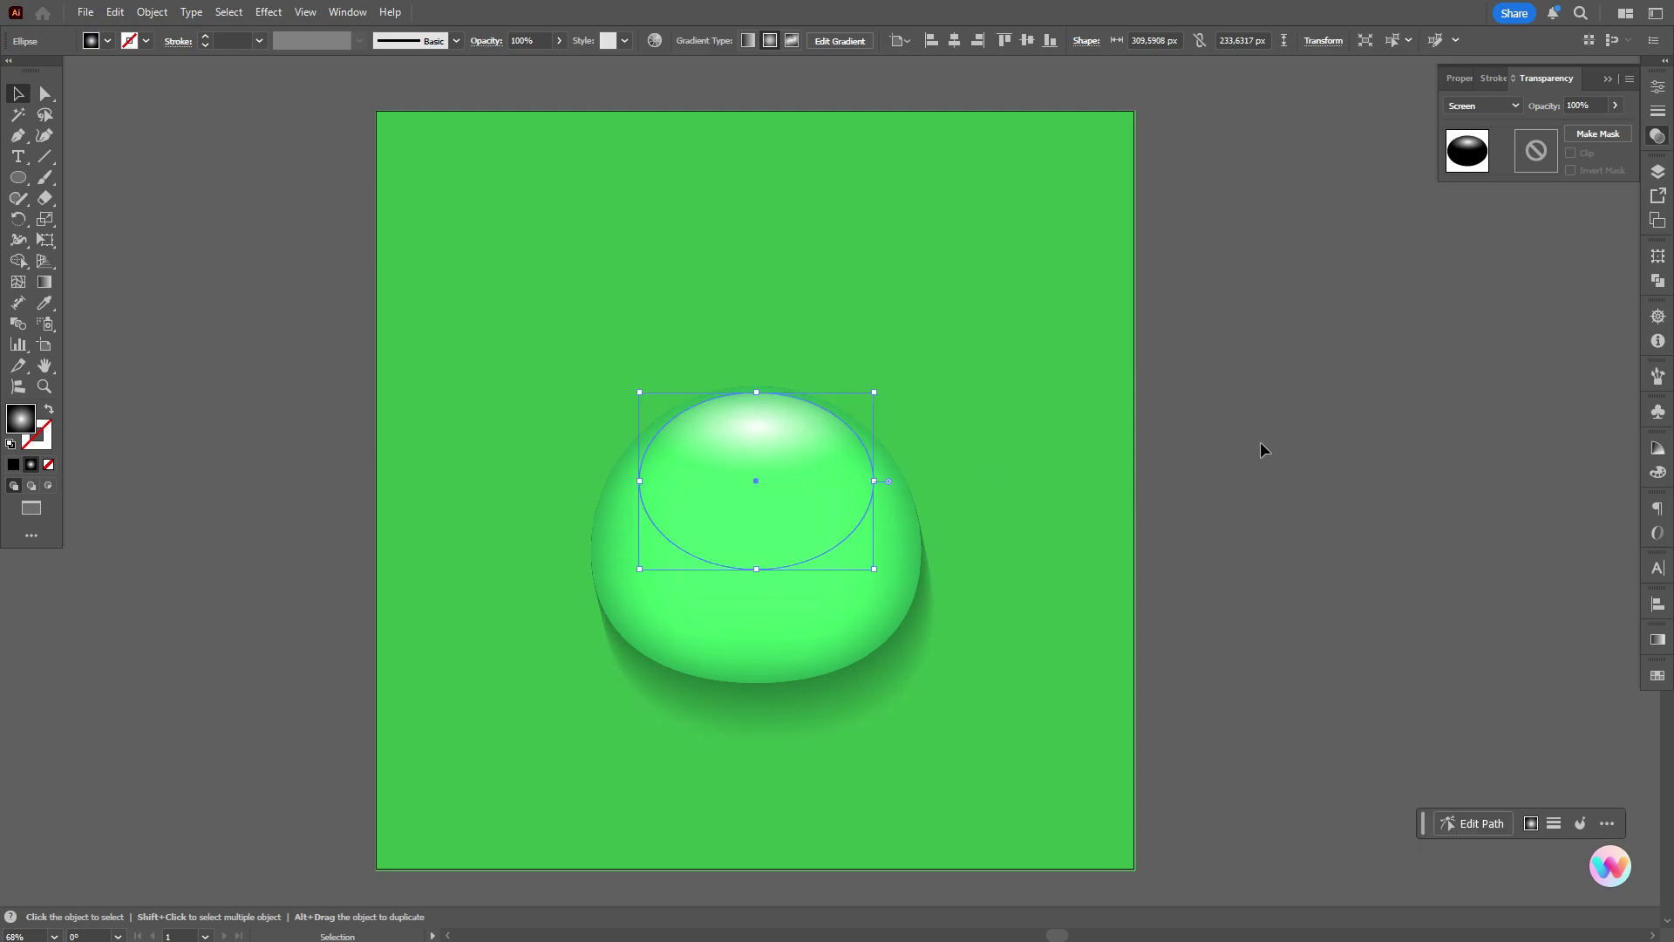
left_click(1261, 445)
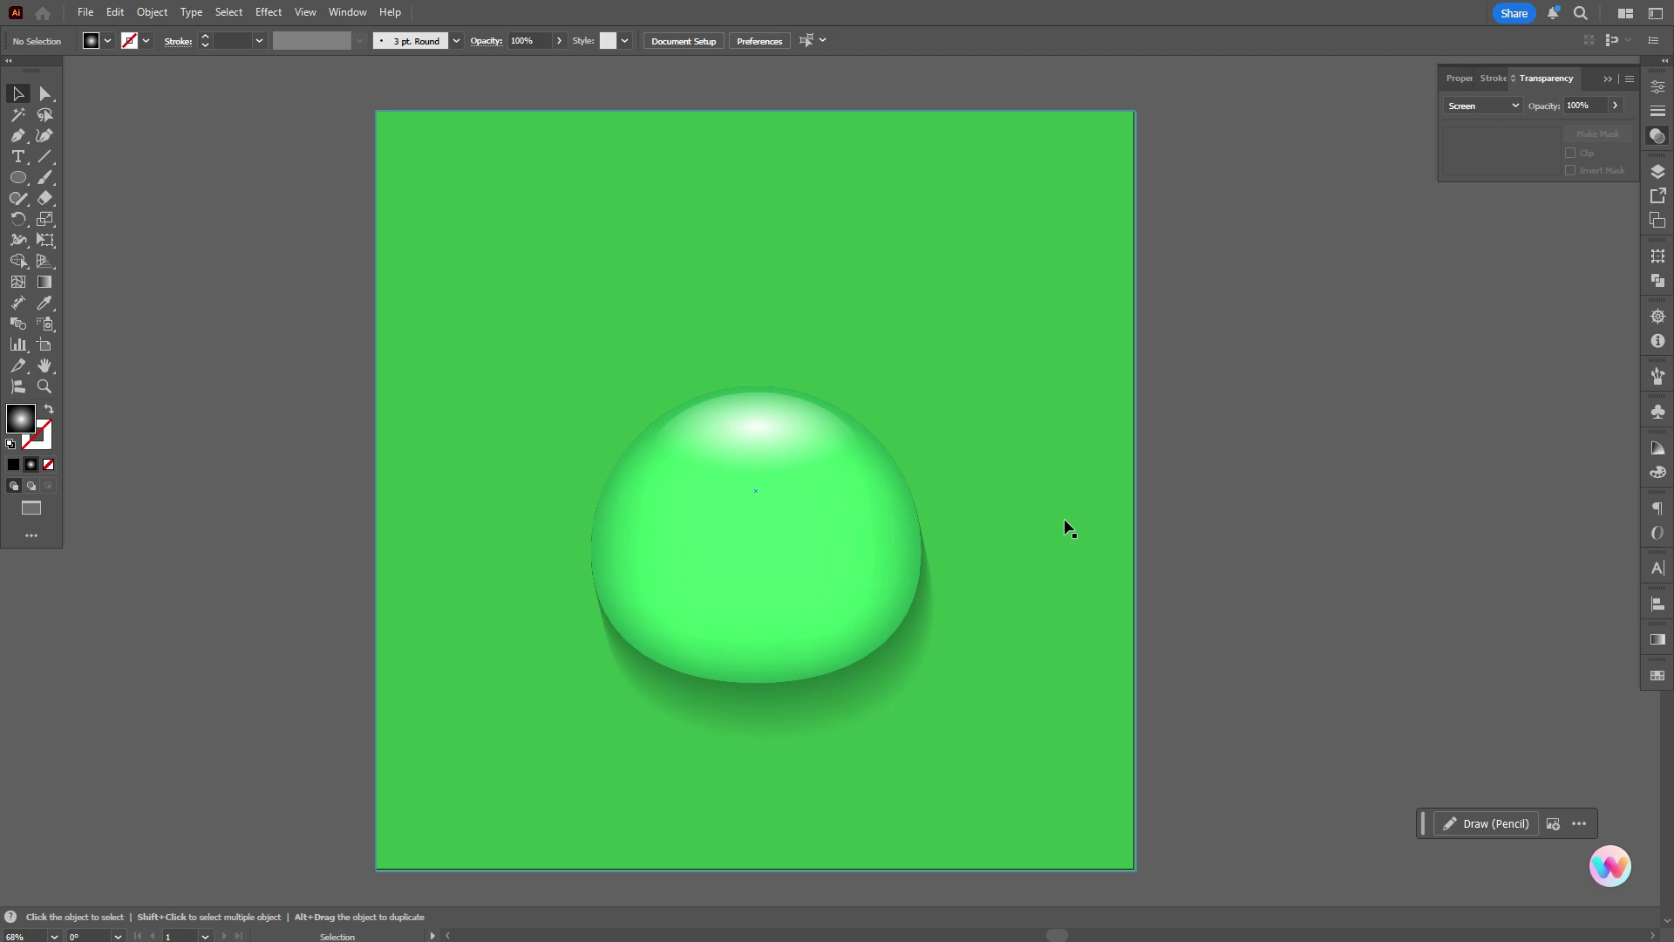
- Duplicate the highlight, flip it upside down, and place it near the dome's bottom
left_click(752, 436)
left_click_drag(777, 452, 758, 543)
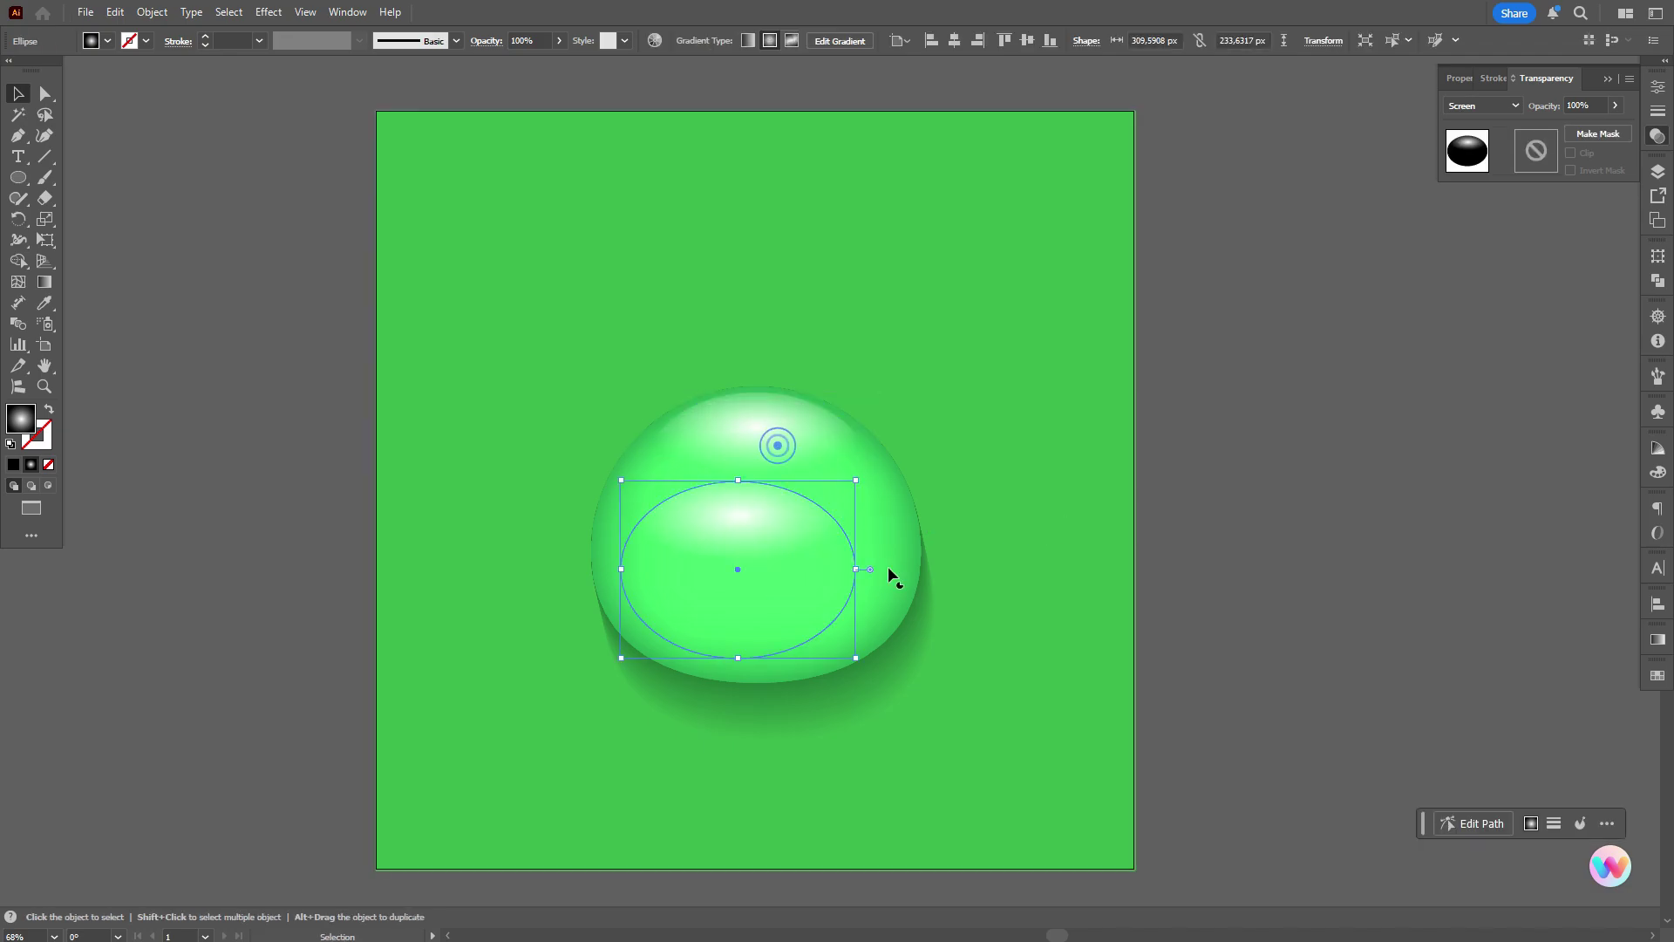
left_click_drag(887, 566, 607, 568)
left_click_drag(739, 607, 760, 620)
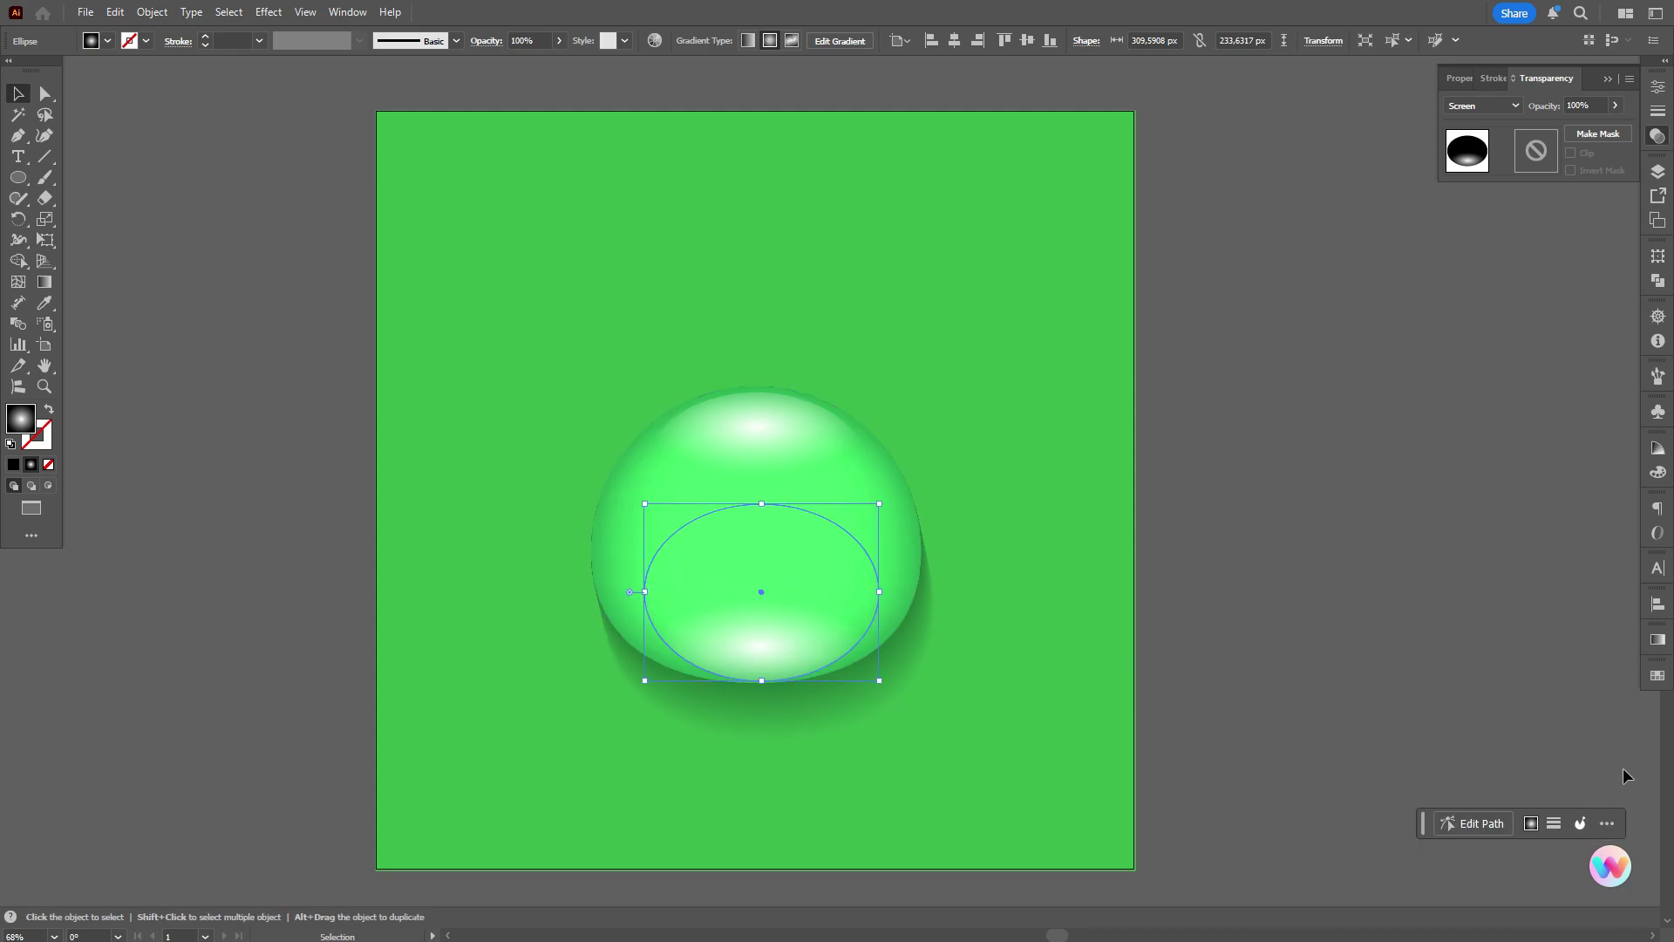
- Shift the lower highlight's gradient midpoint to 29.3296% and move the reflection down
left_click(1658, 641)
left_click_drag(1515, 776, 1493, 779)
left_click(44, 282)
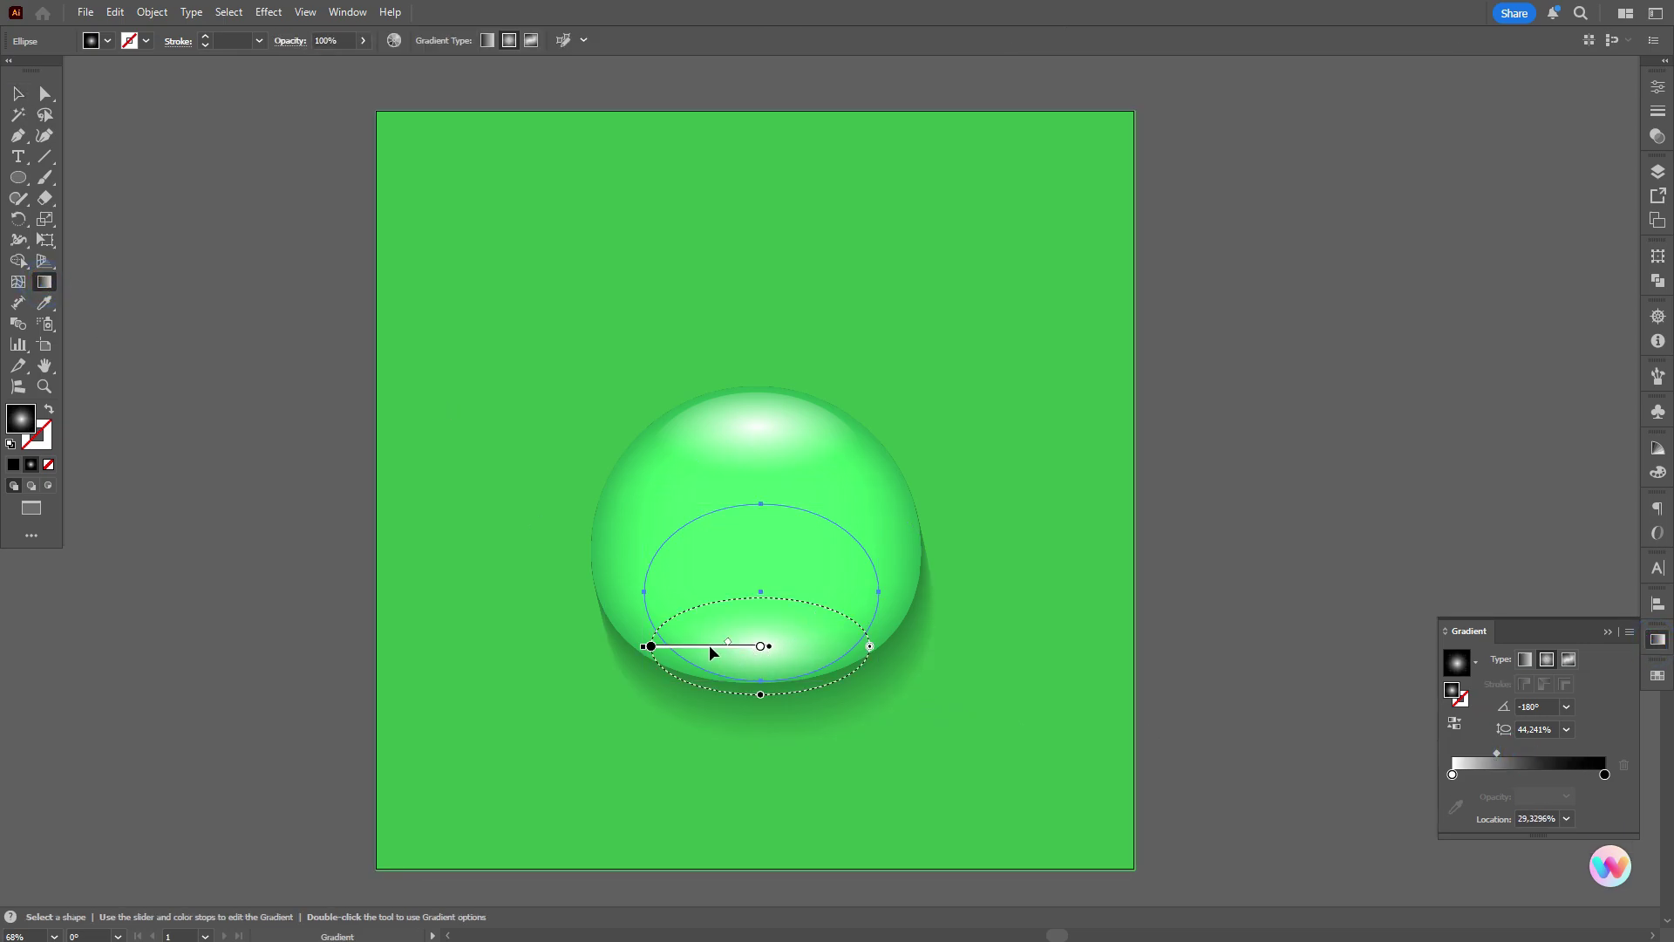
left_click_drag(708, 645, 712, 667)
left_click(18, 94)
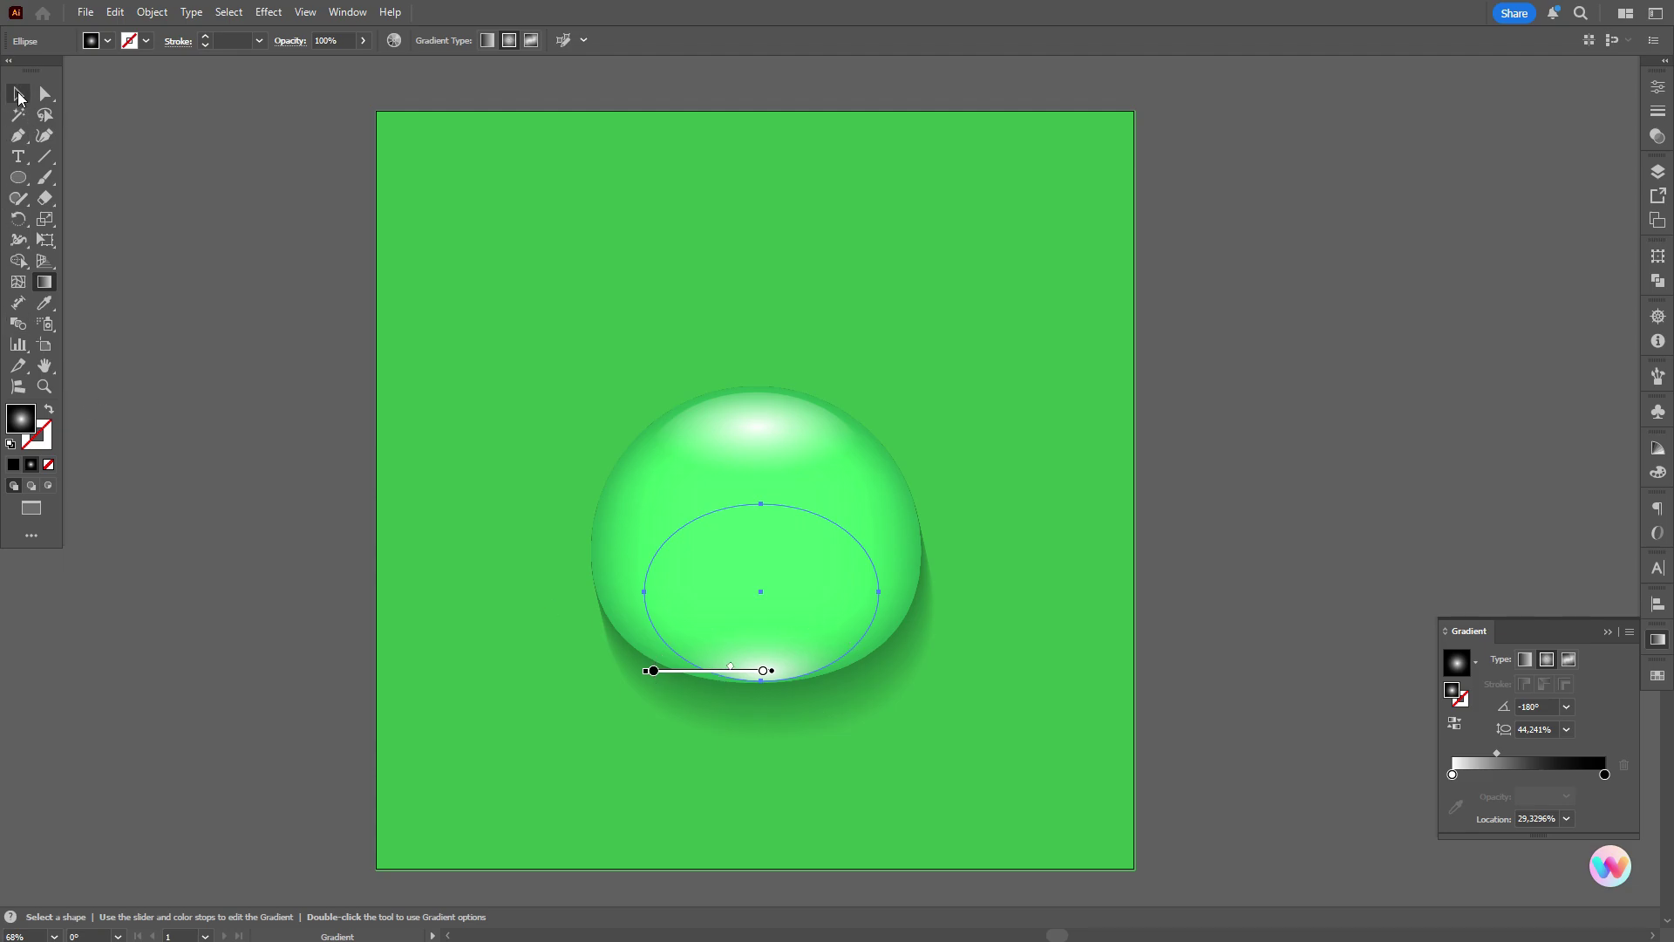
left_click(306, 343)
- Widen the lower highlight ellipse left and right and flatten it from the top
left_click(801, 649)
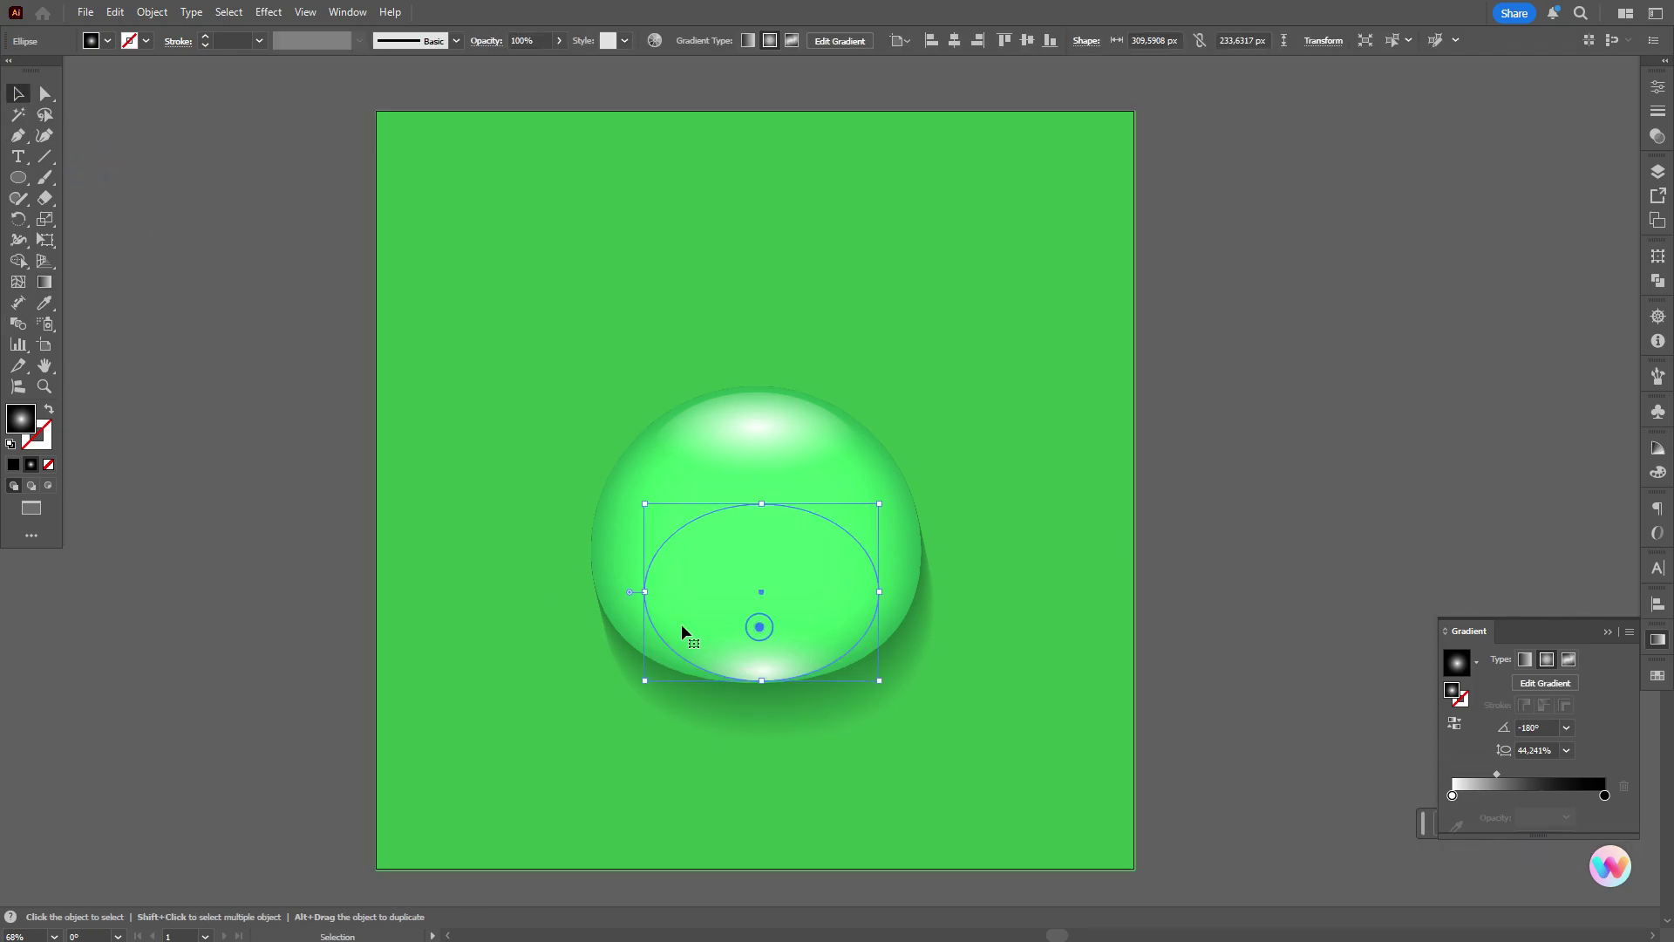
left_click_drag(644, 592, 625, 596)
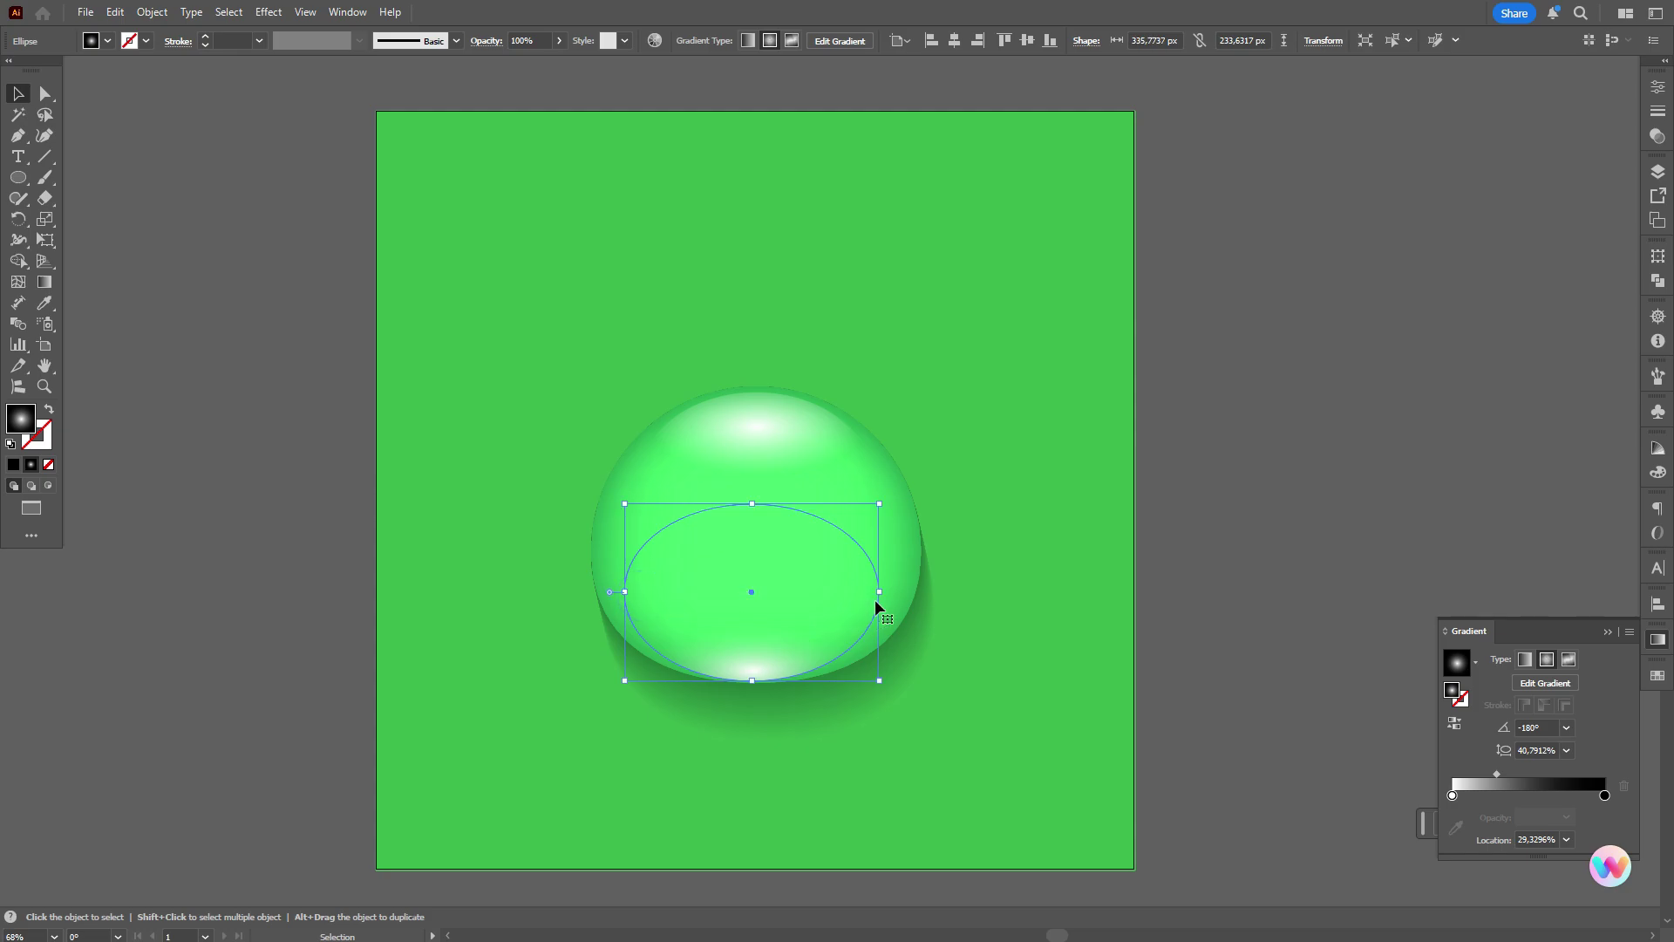
left_click_drag(882, 598, 829, 626)
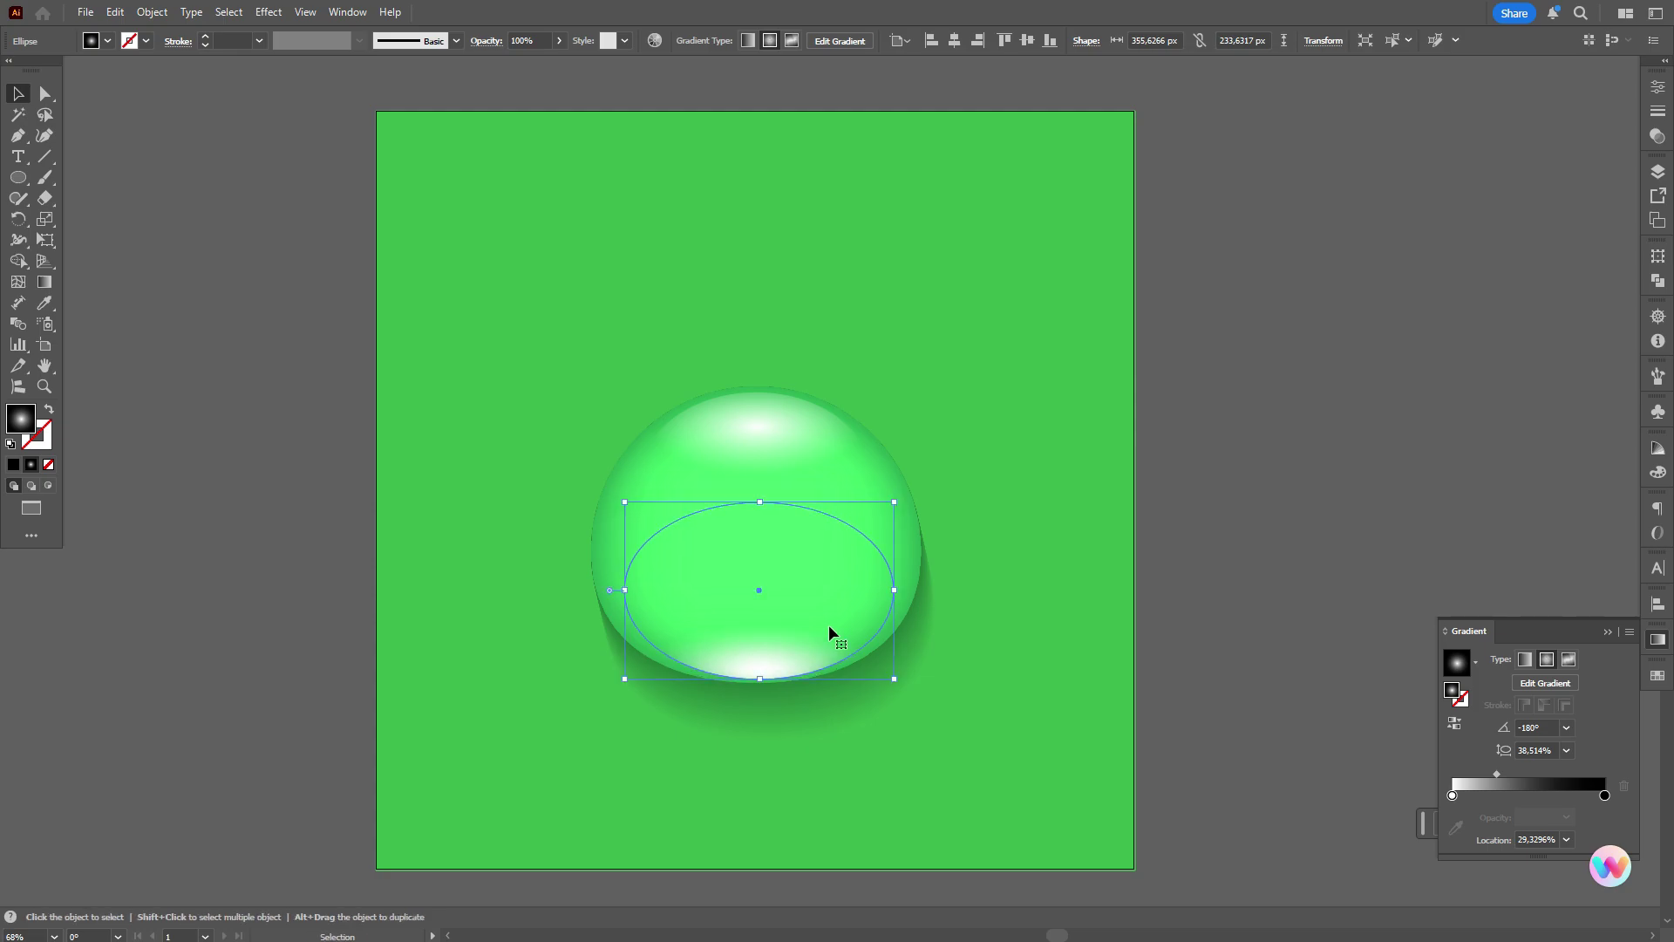
left_click_drag(760, 503, 741, 613)
left_click(1333, 620)
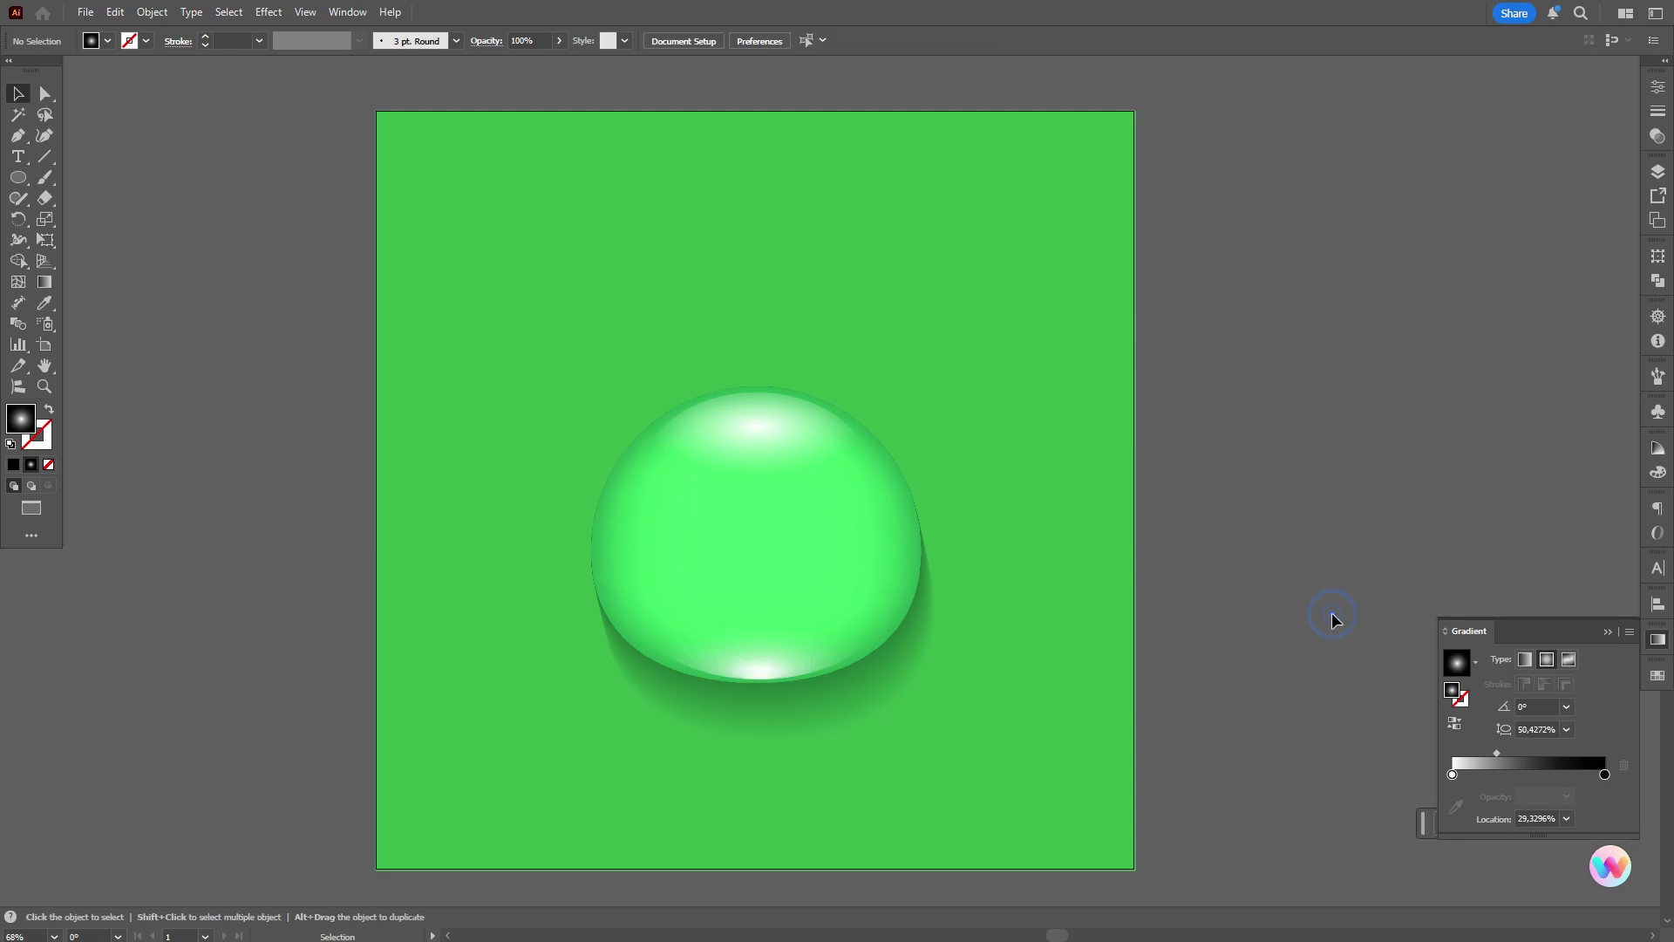
- Draw a circle at the top-left with a radial gradient and an extra color stop
left_click(18, 177)
left_click_drag(508, 201, 639, 333)
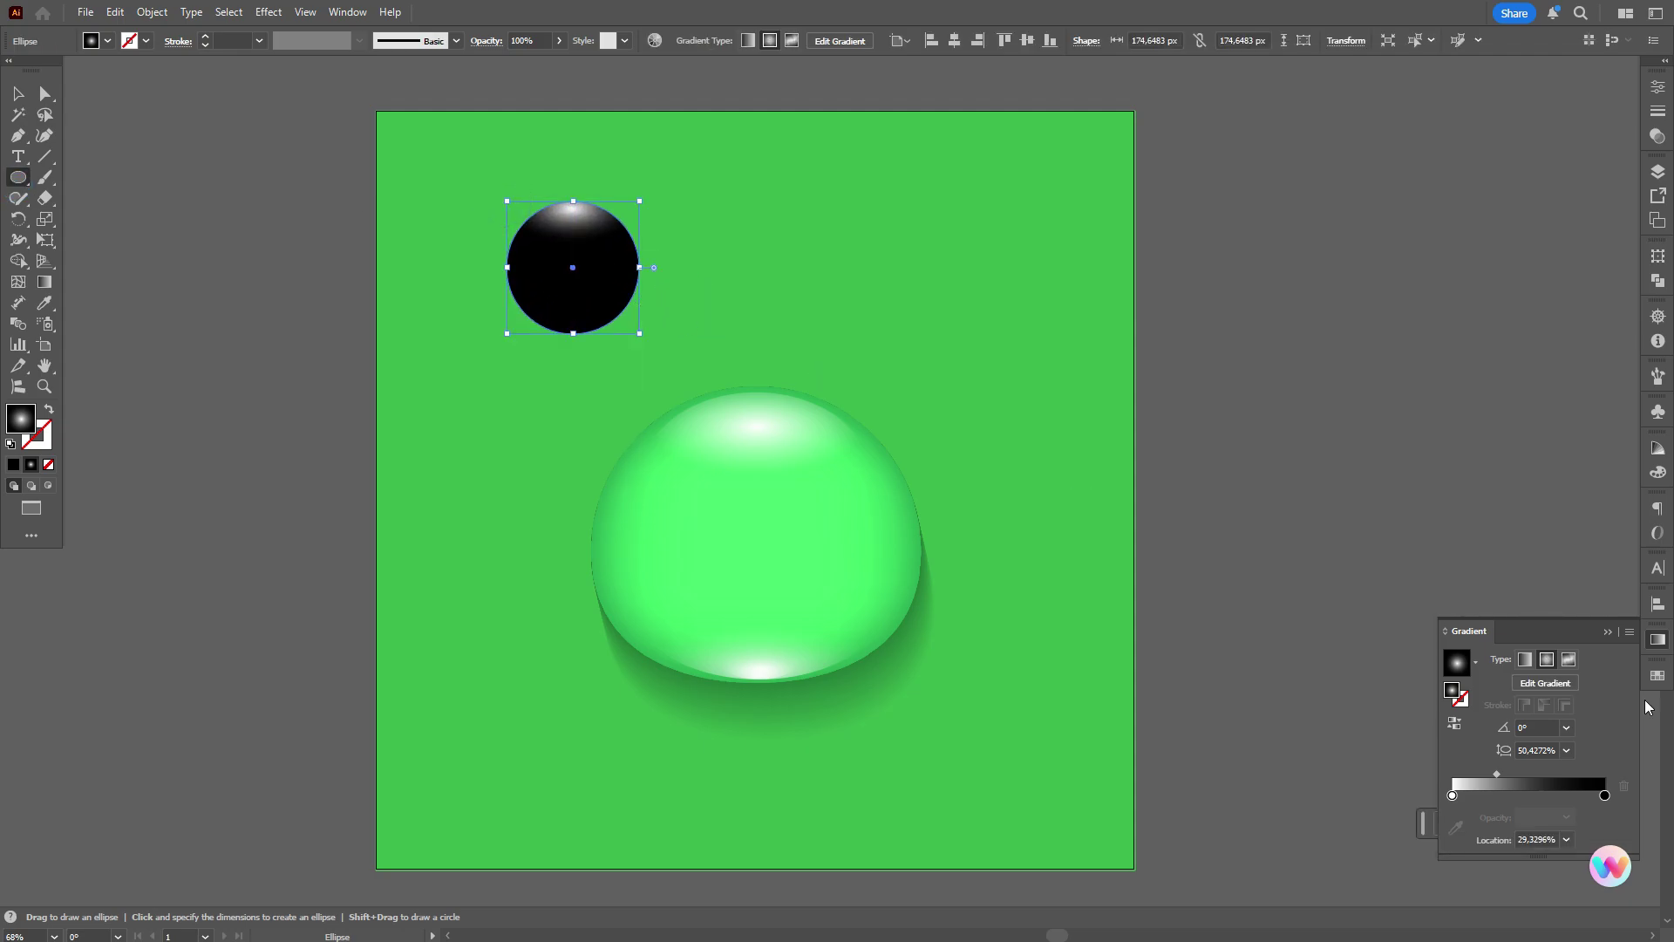
left_click(1531, 663)
left_click(1551, 664)
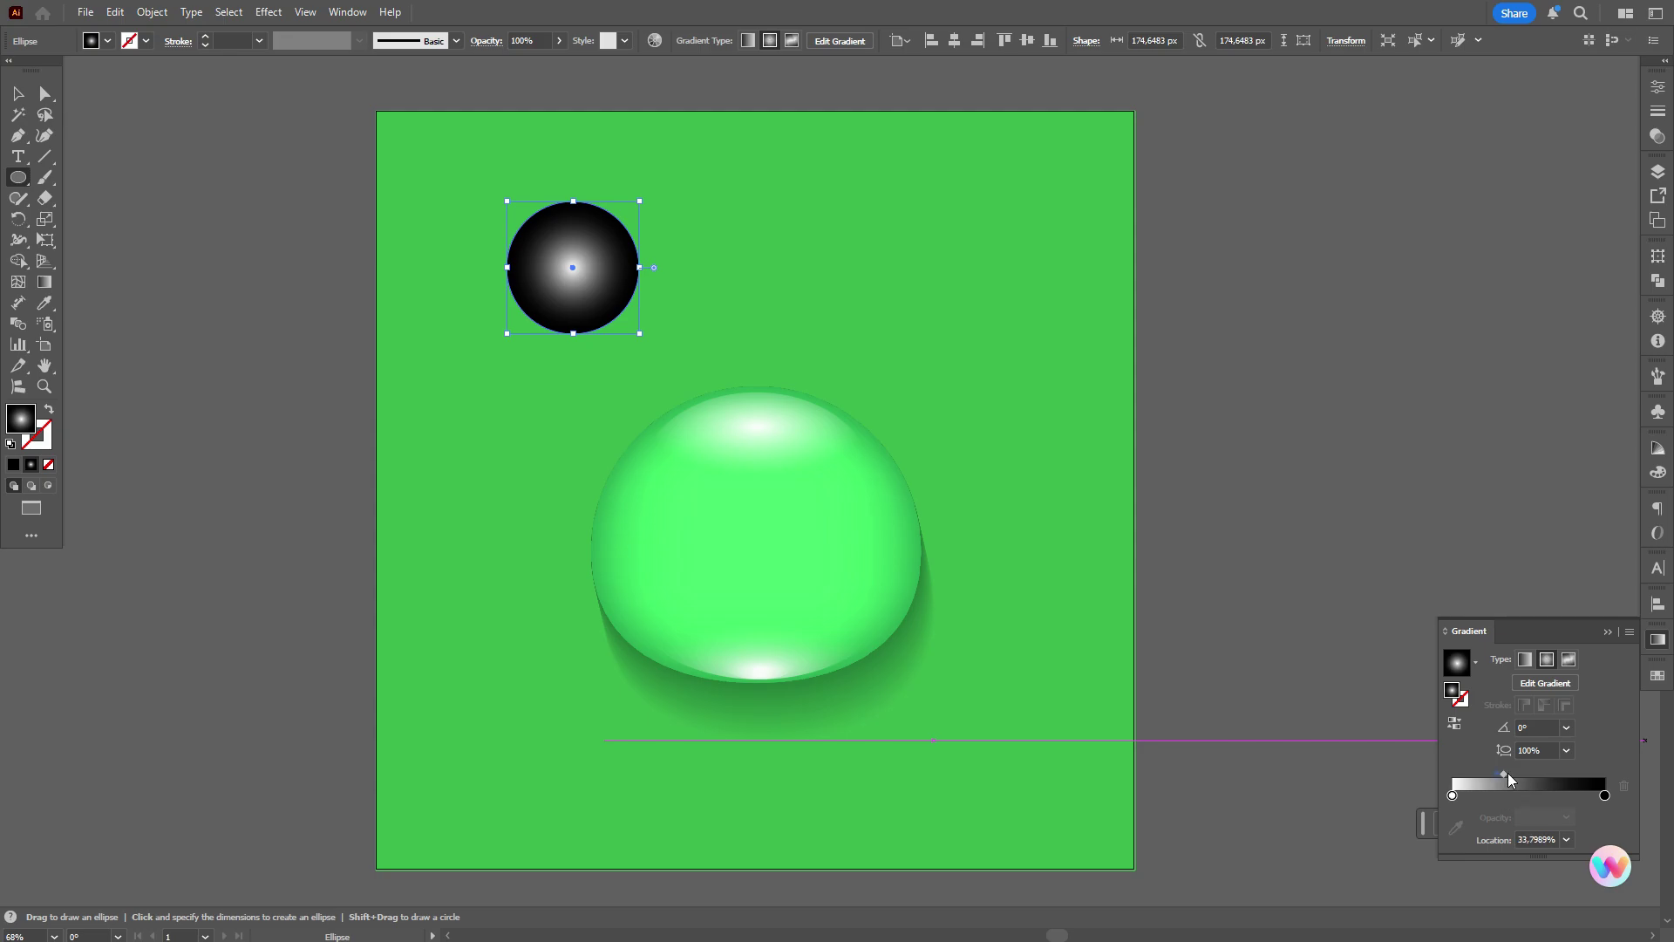
left_click_drag(1585, 790, 1520, 783)
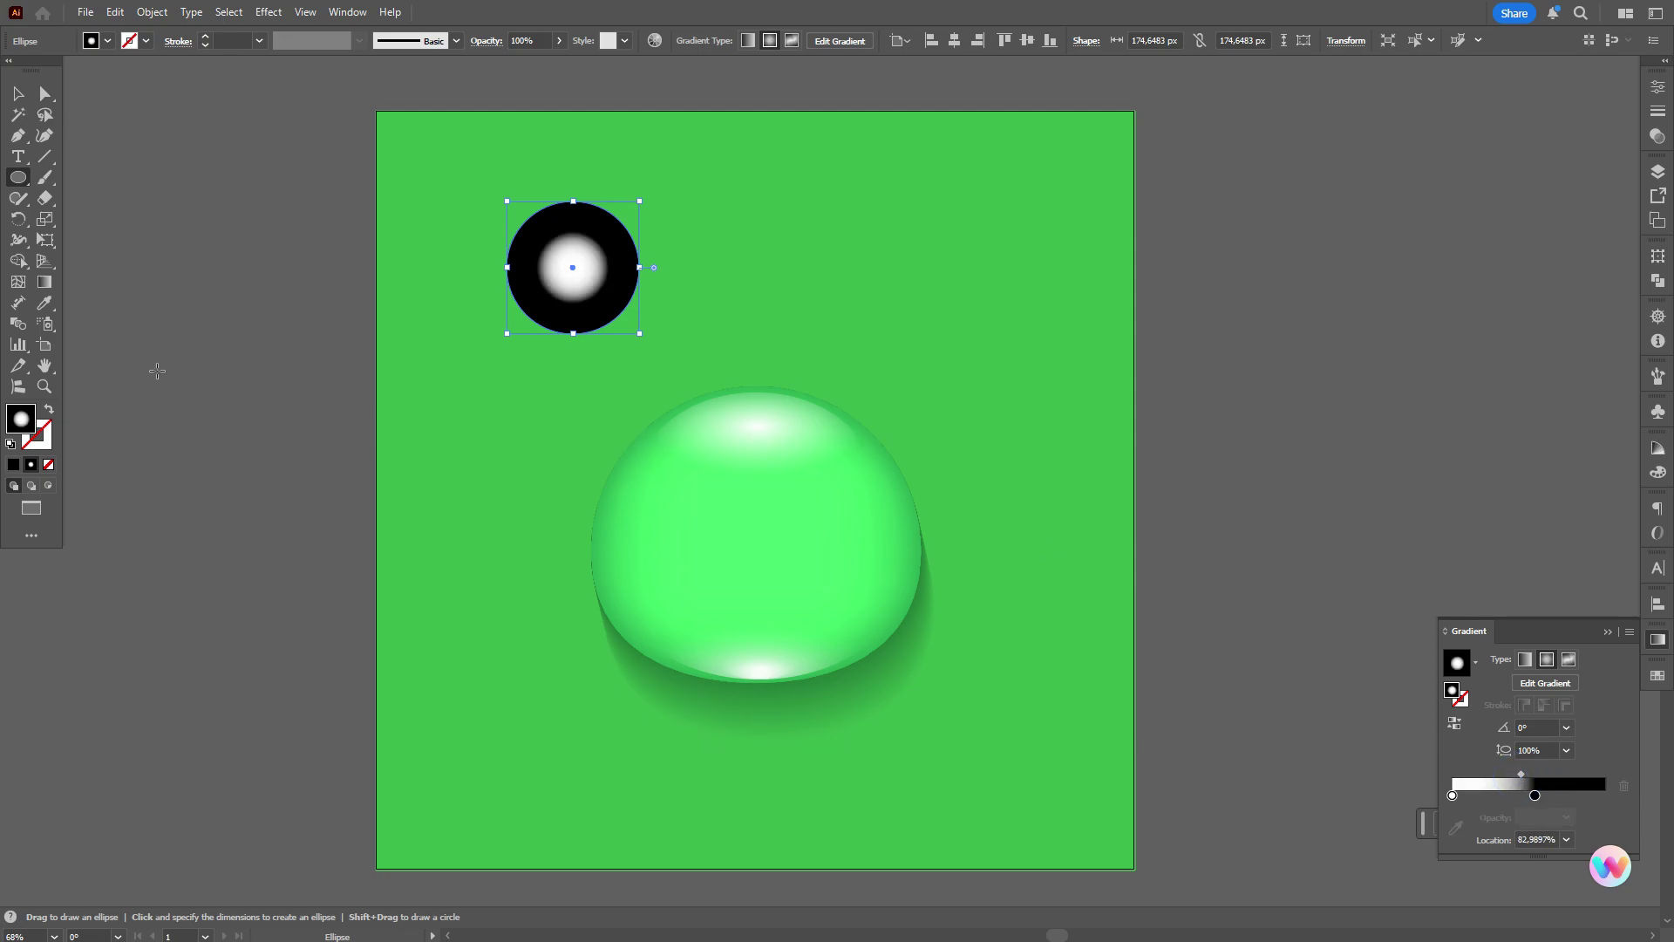
- Squash the white radial glow into an oval and move the circle onto the drop
left_click(45, 282)
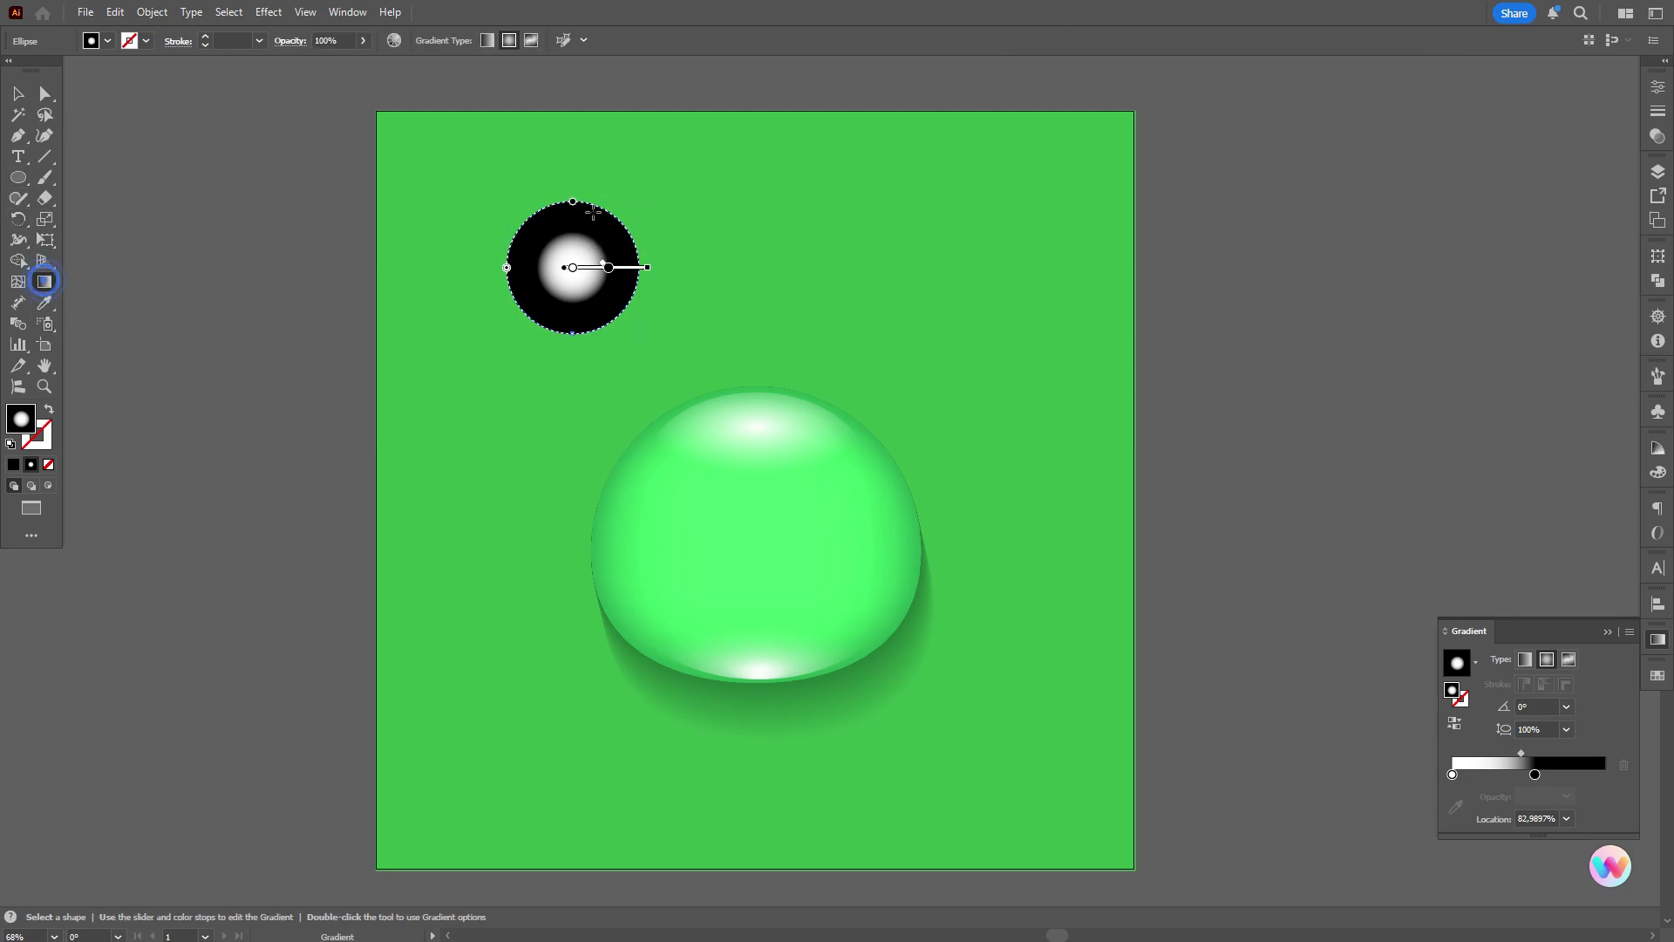
left_click_drag(573, 203, 573, 224)
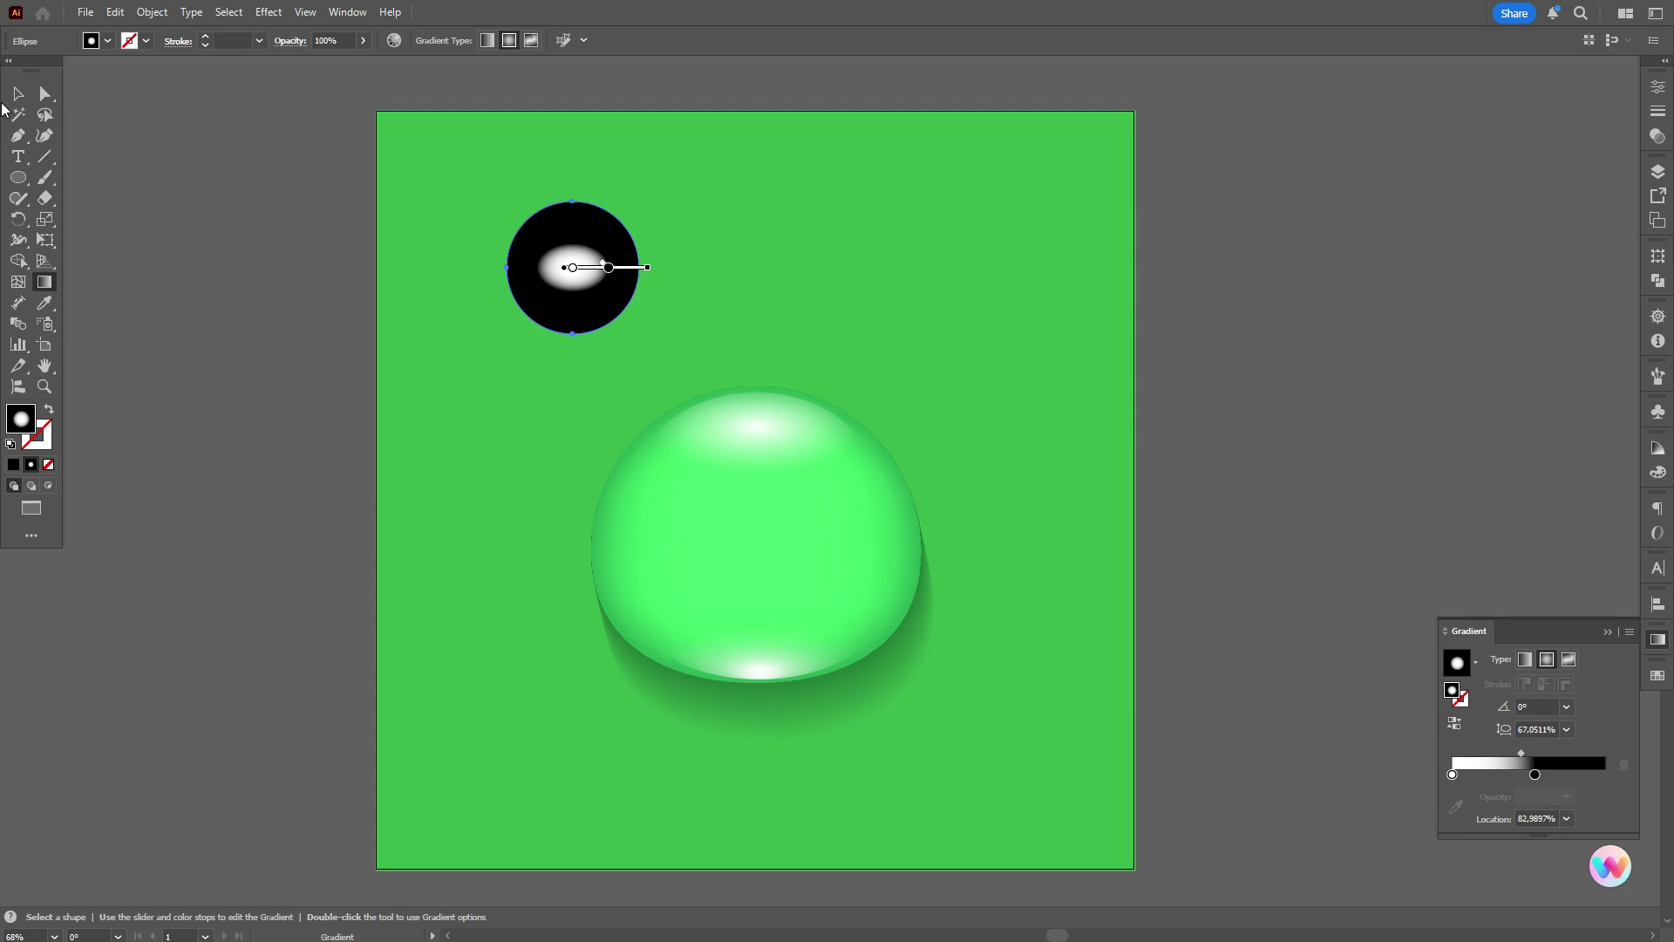
key("v")
left_click_drag(579, 297, 731, 511)
- Set the circle to Screen blending, rotate it about 16 degrees, and shrink it
left_click(1658, 112)
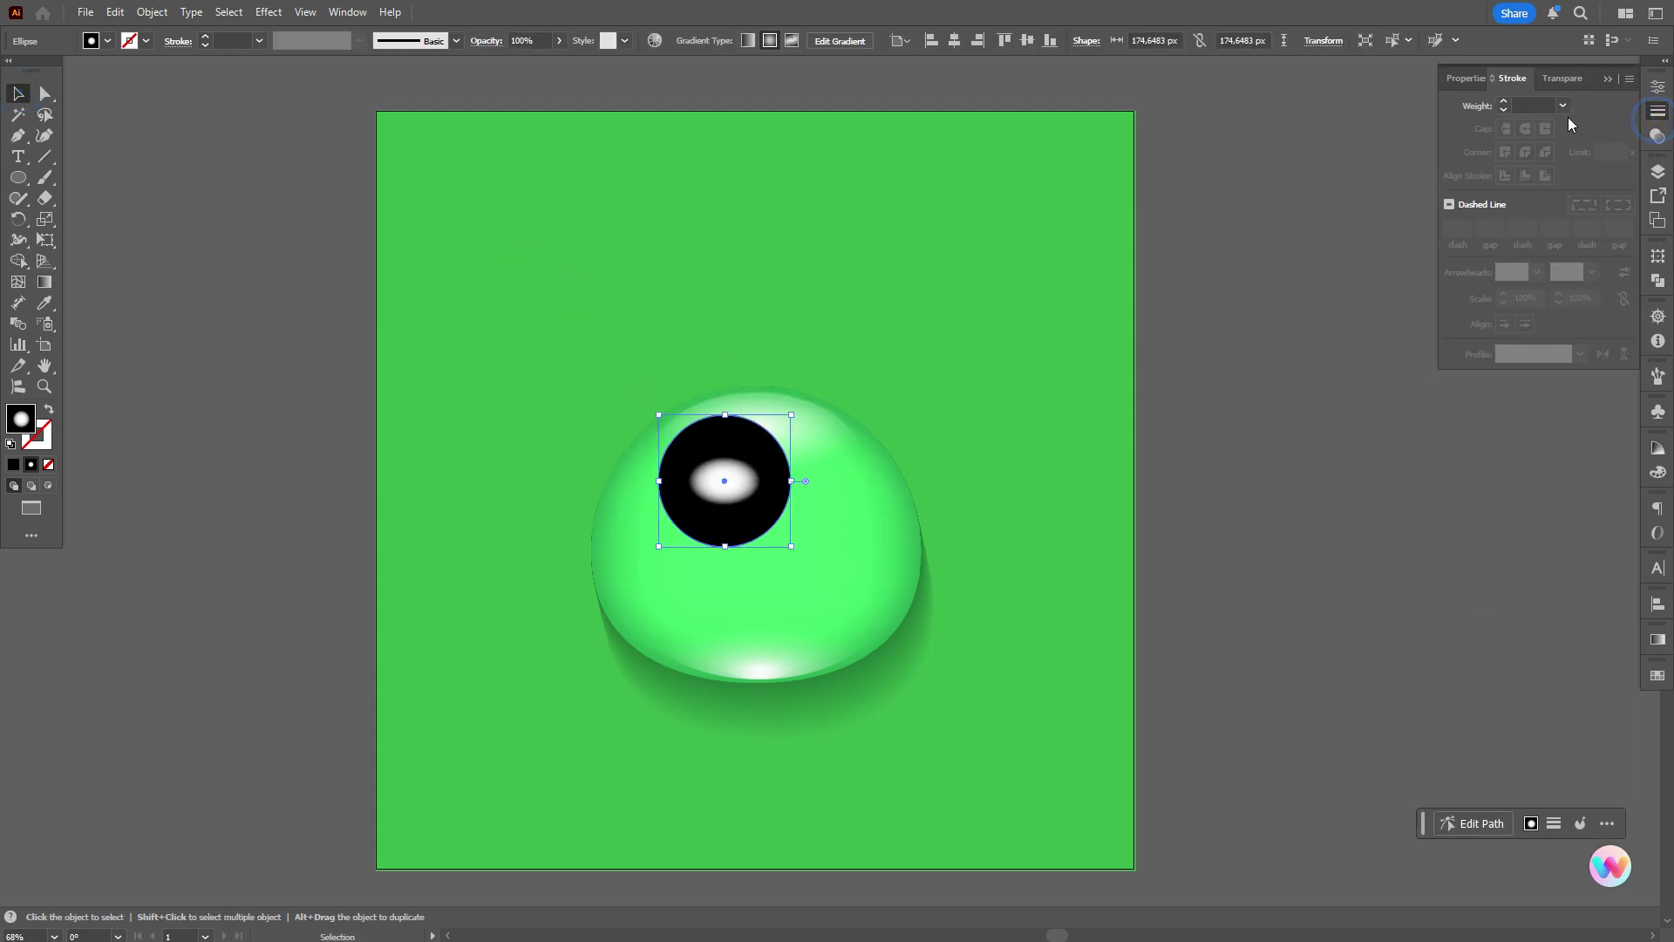
left_click(1561, 79)
left_click(1514, 105)
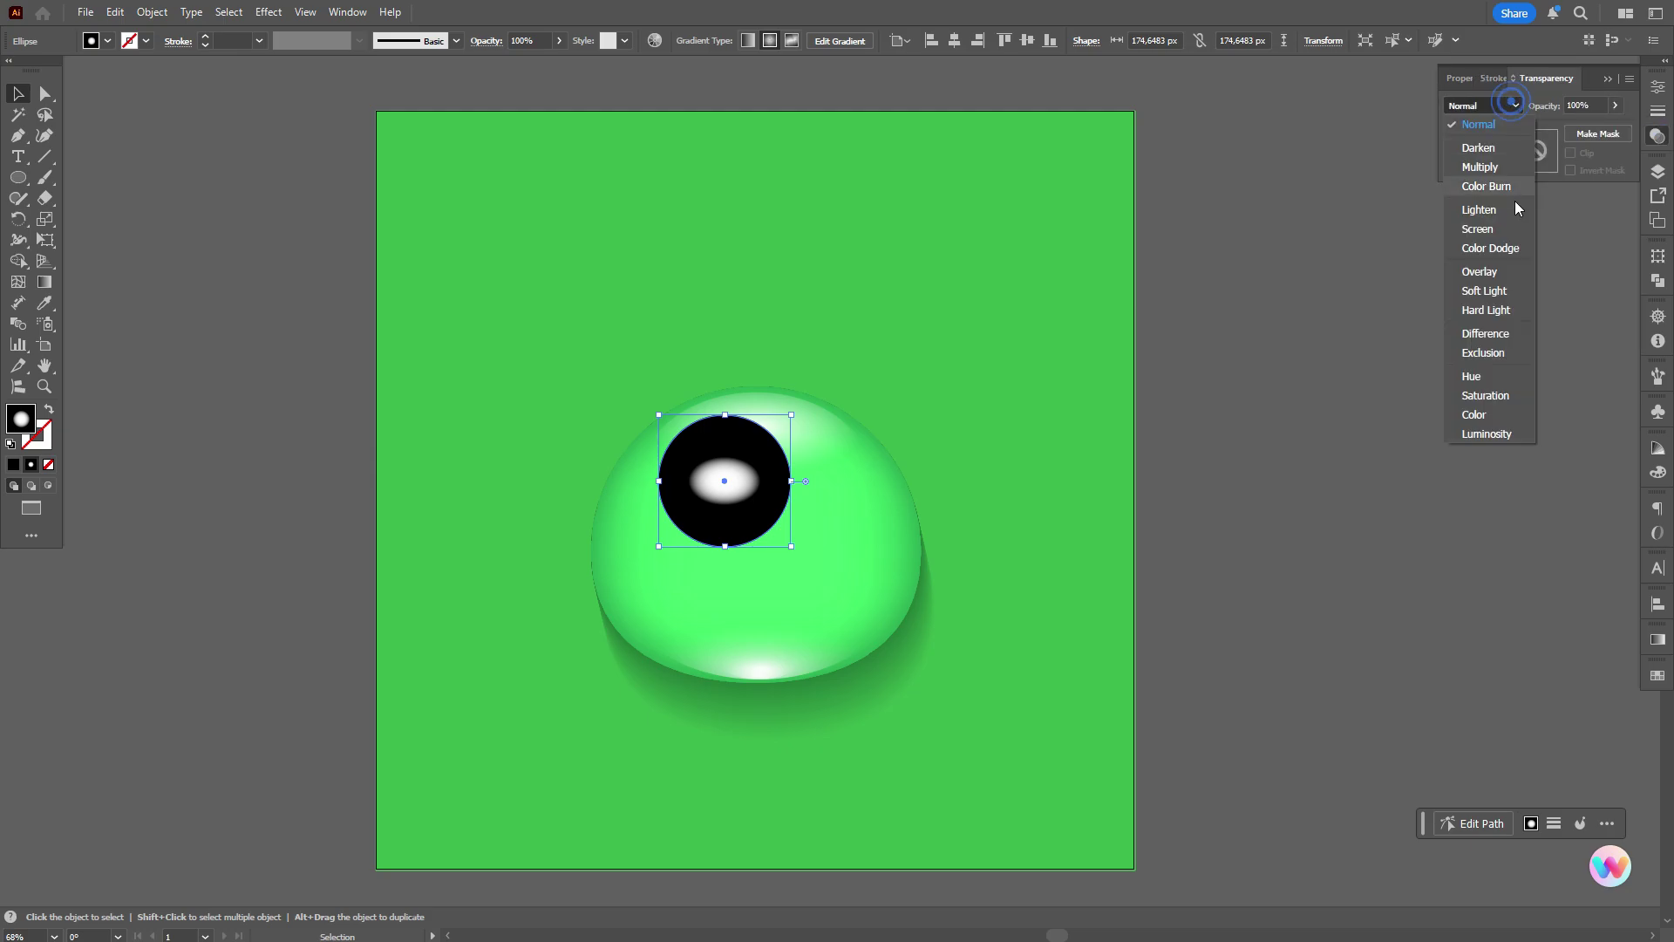
left_click(1514, 229)
left_click_drag(797, 481, 699, 455)
left_click_drag(720, 522, 728, 529)
- Duplicate the highlight to its right and narrow the copy
left_click_drag(698, 464, 771, 490)
left_click(846, 457)
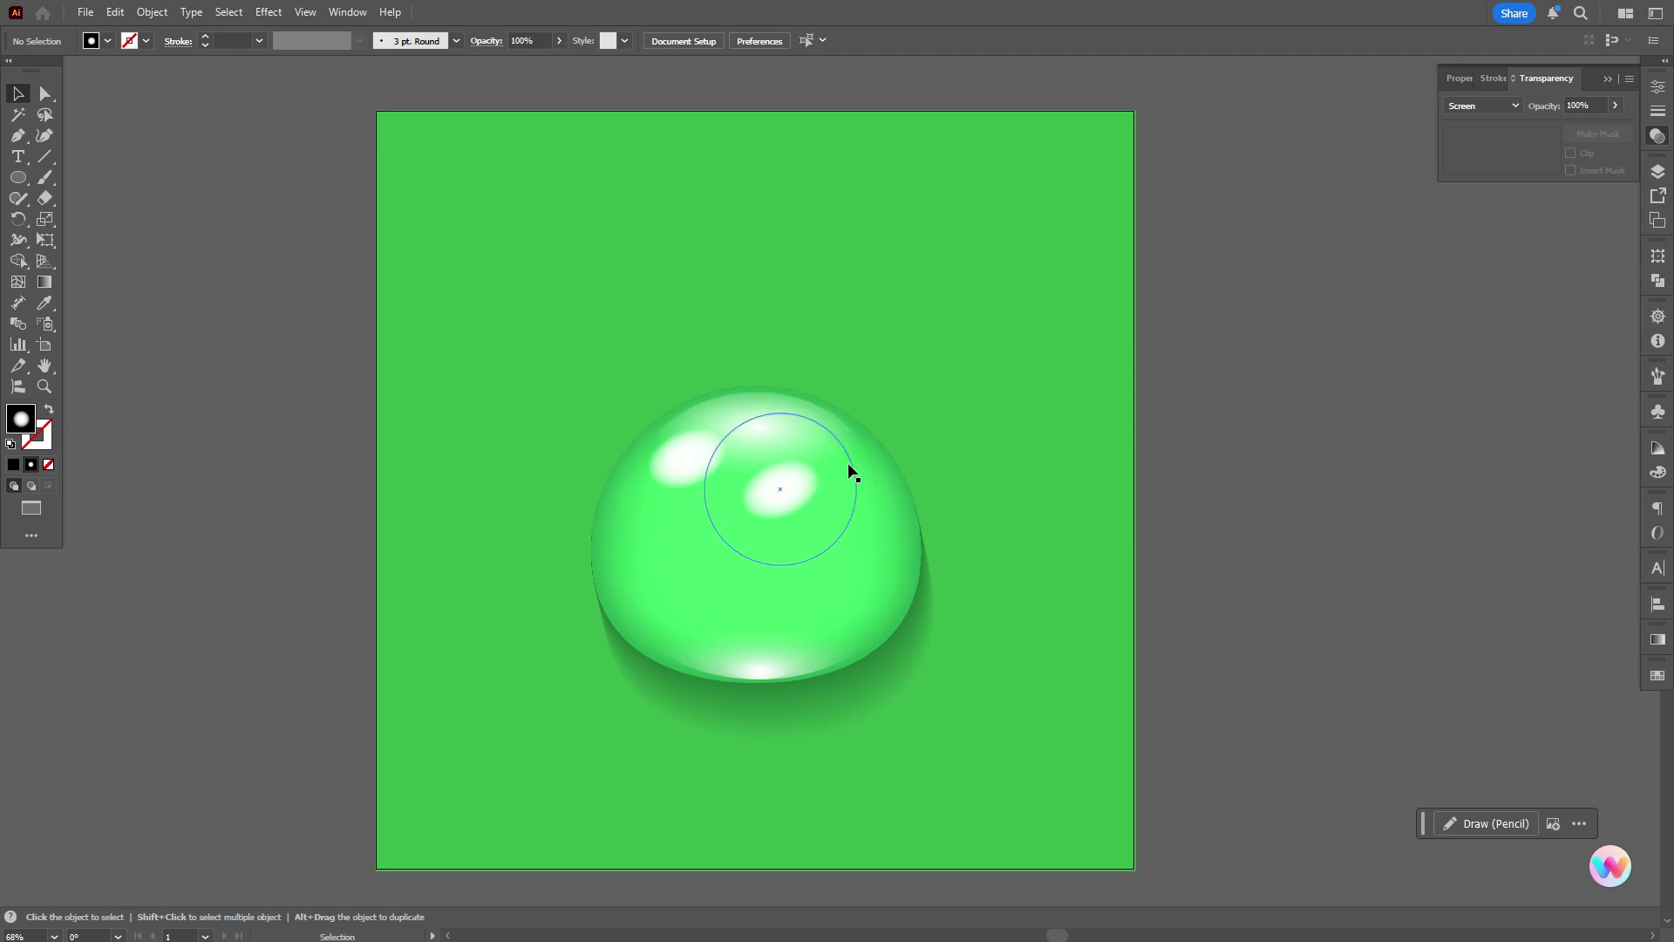
left_click(811, 484)
left_click_drag(851, 460, 781, 437)
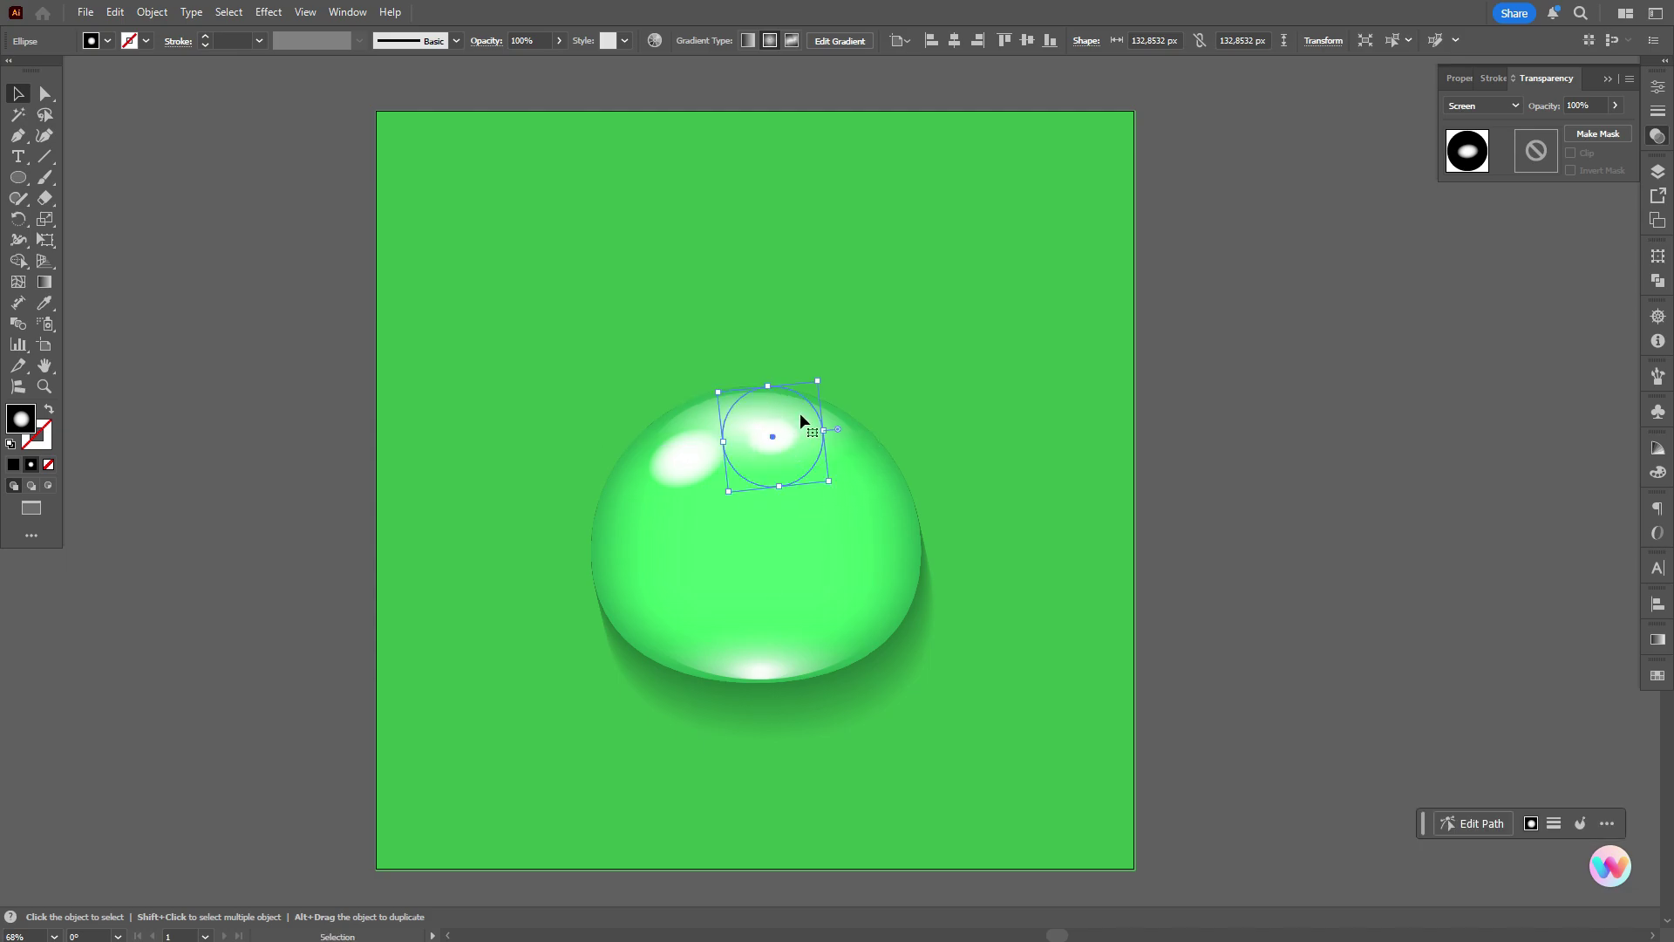
- Move the larger top highlight's gradient midpoint to 29.33% and nudge it slightly
left_click(798, 412)
left_click(1659, 643)
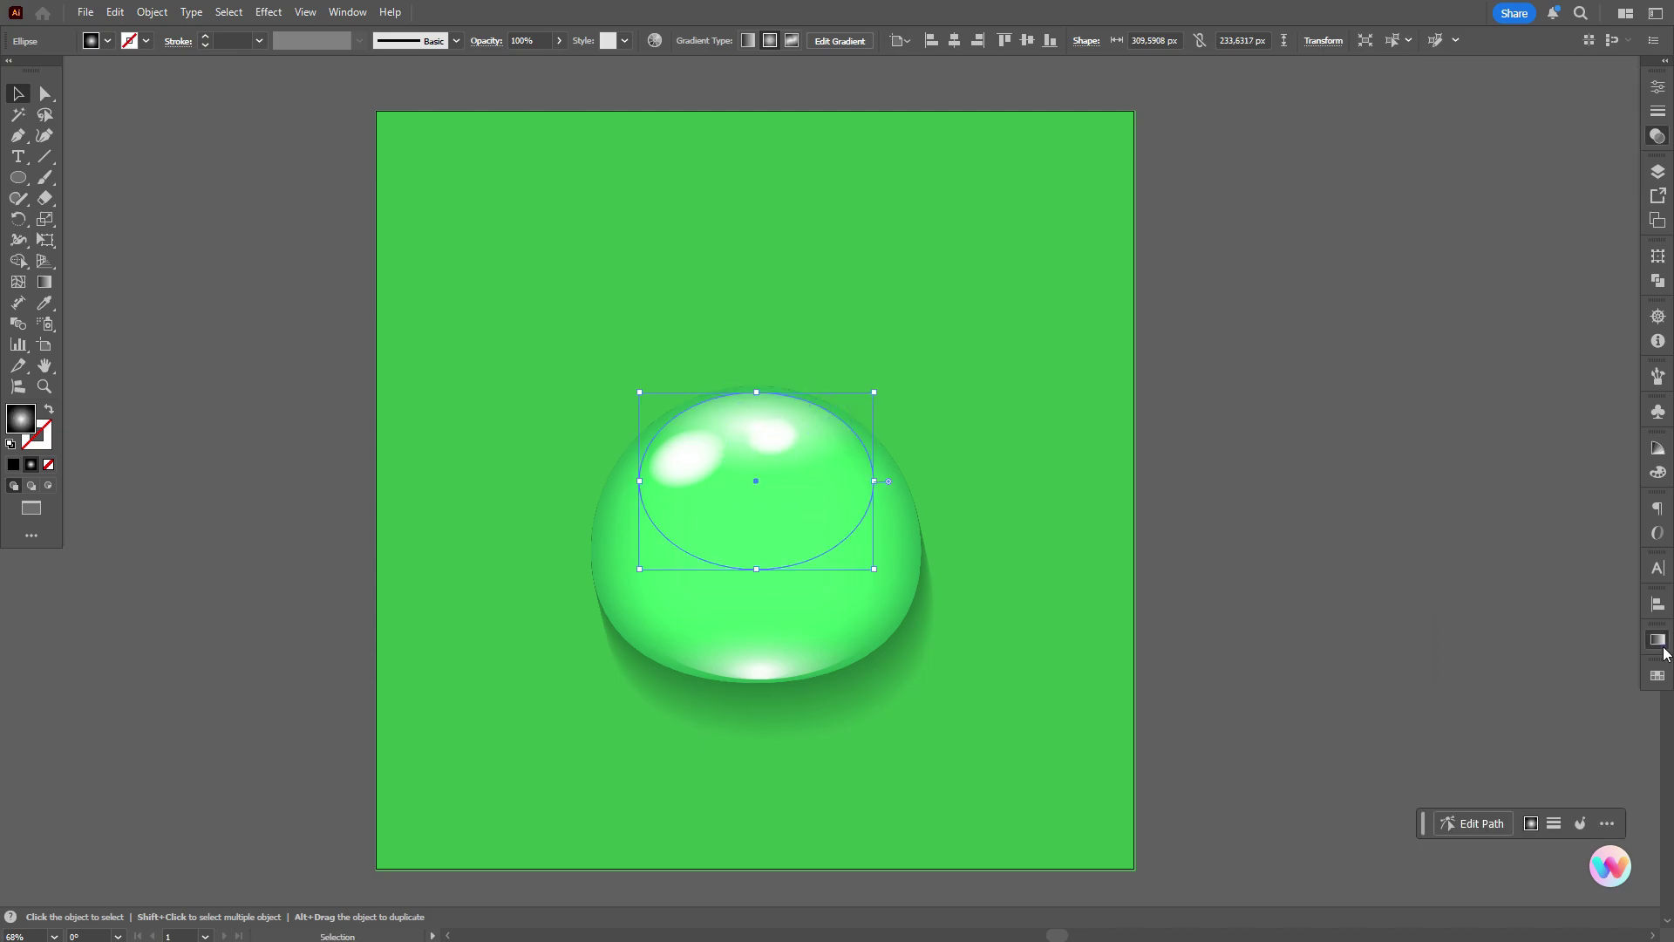
left_click_drag(1516, 773, 1502, 778)
left_click(1351, 507)
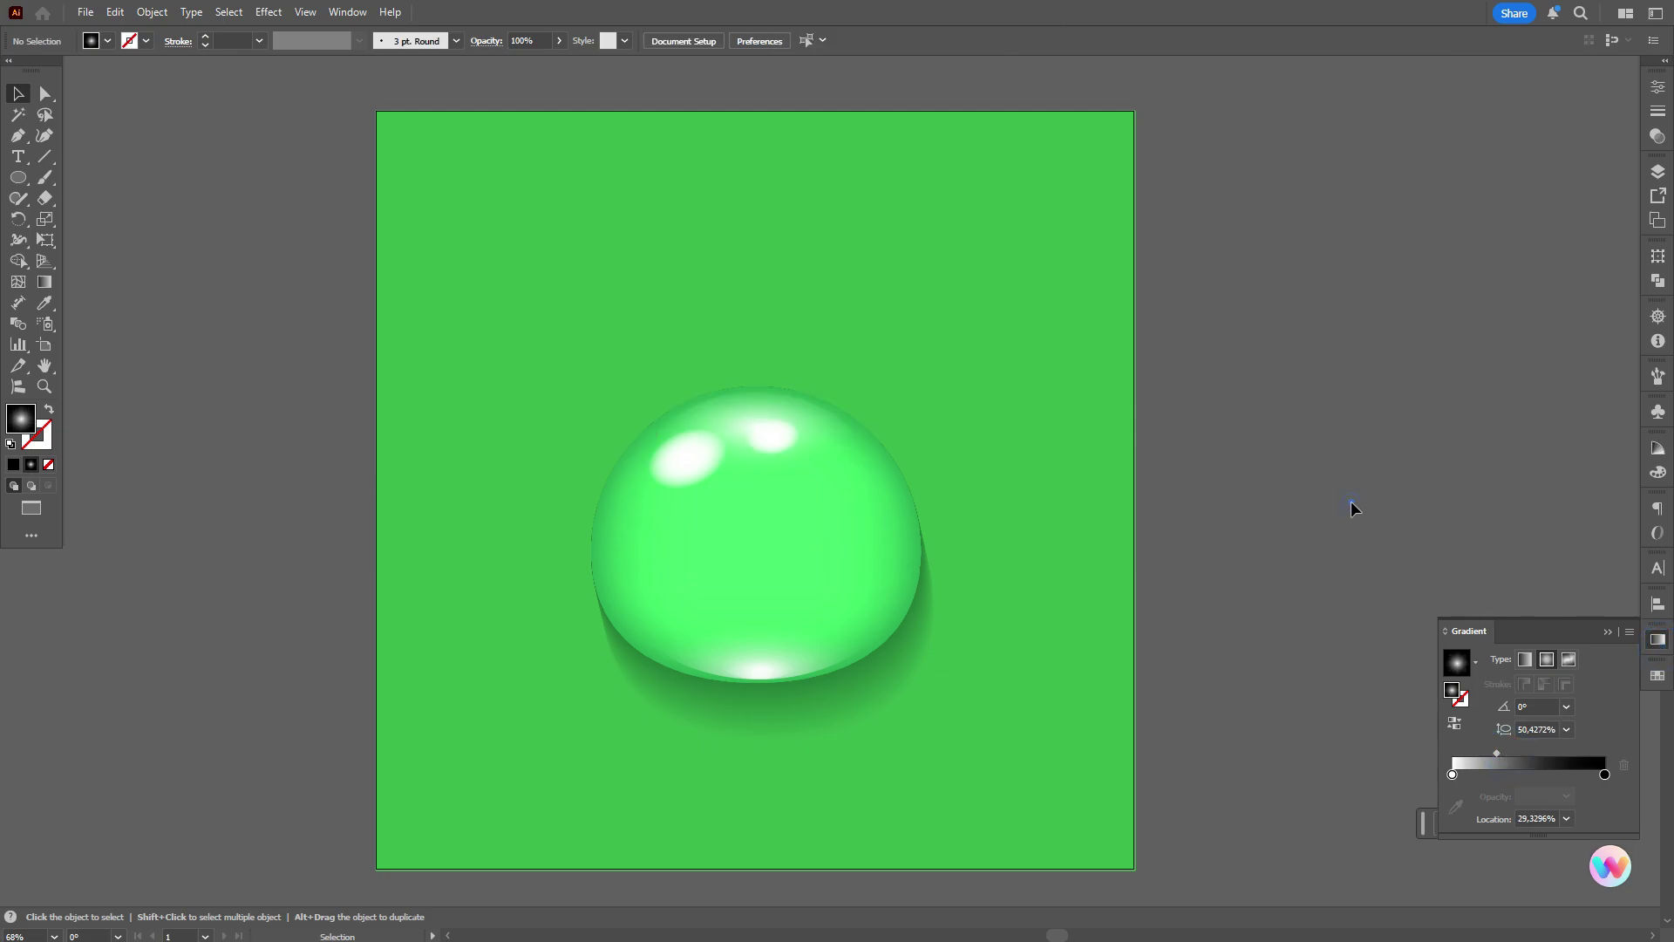
left_click_drag(786, 443, 782, 436)
left_click(1311, 426)
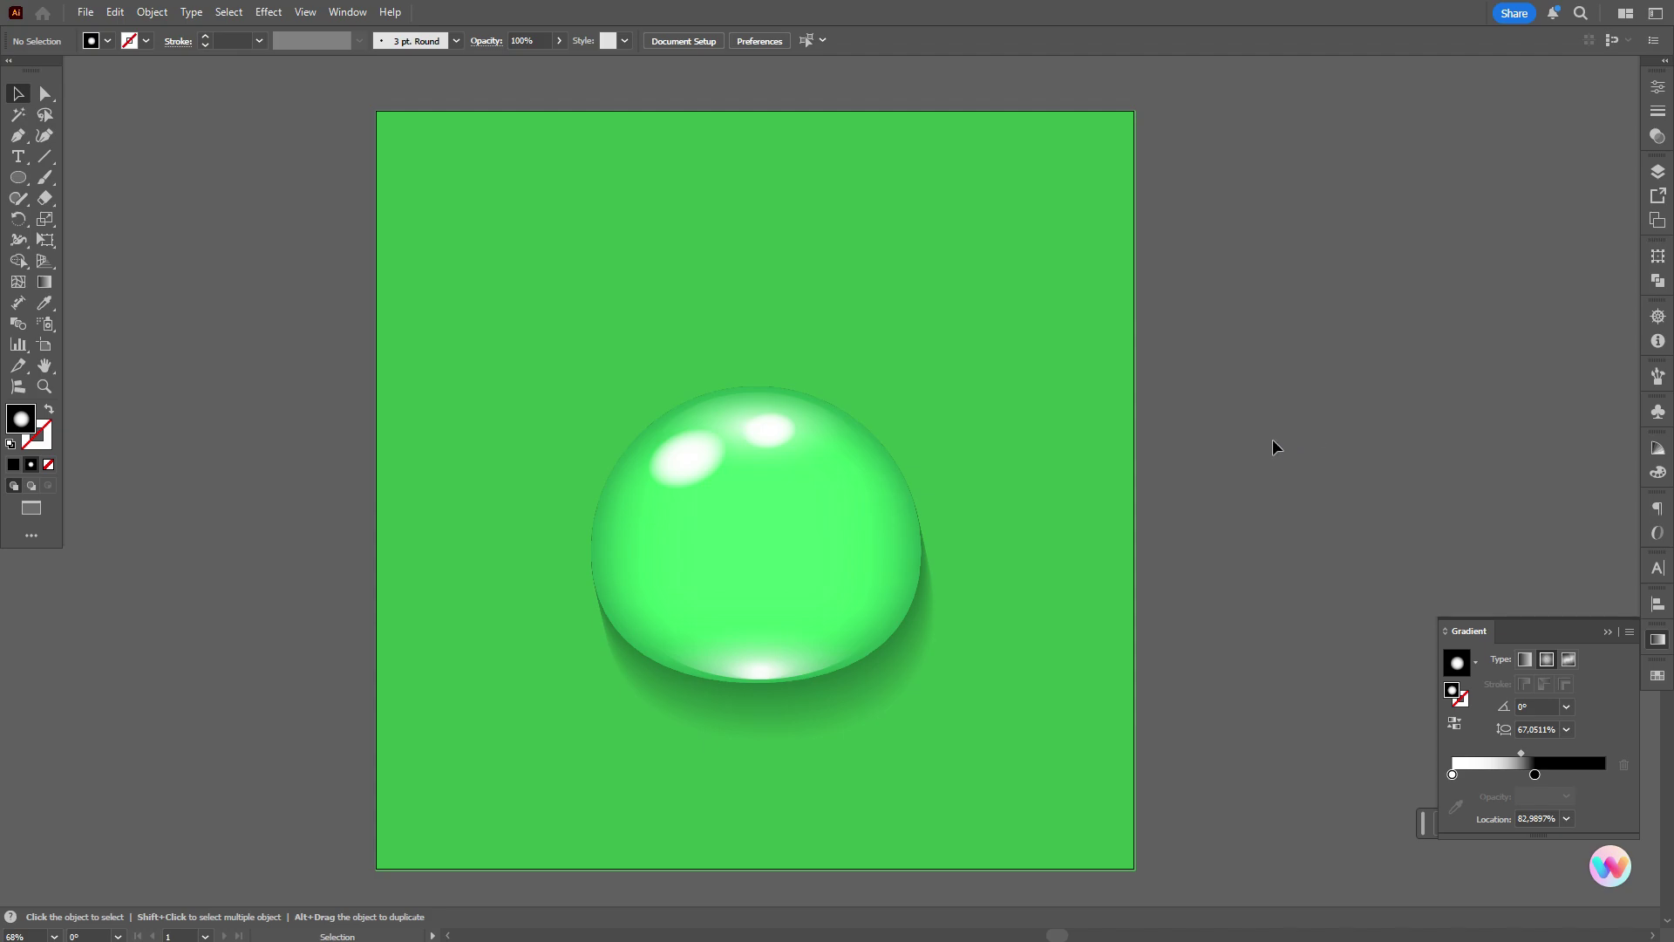
- Draw a large circle over the lower drop and fill it solid black
left_click(20, 177)
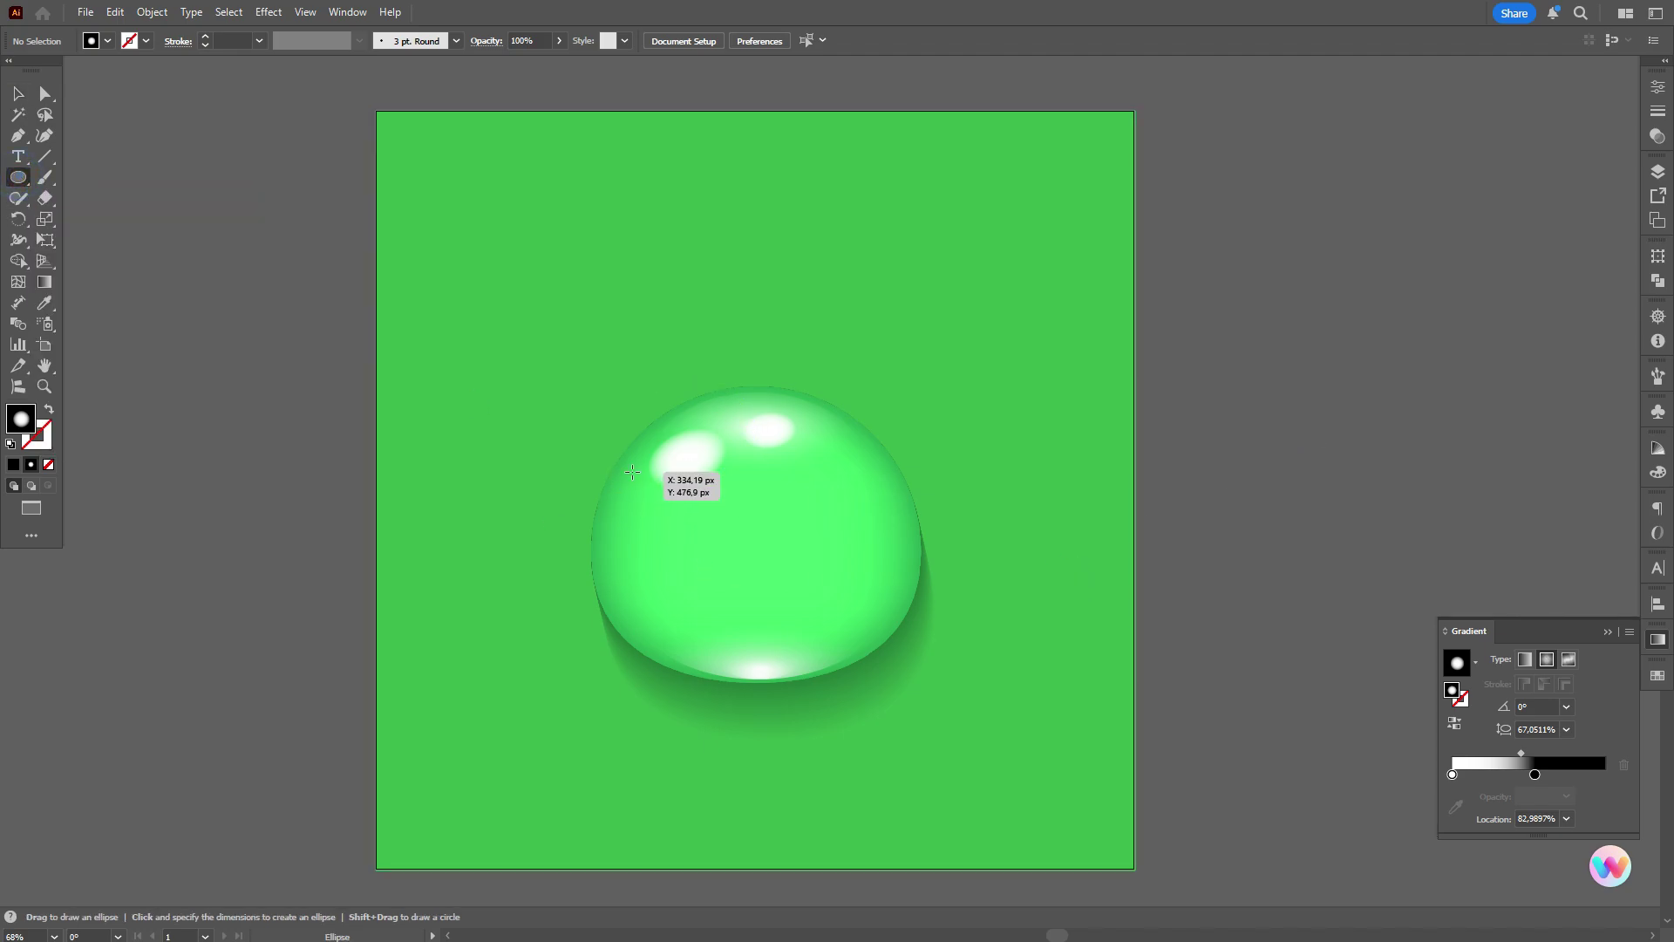
left_click_drag(627, 458, 904, 757)
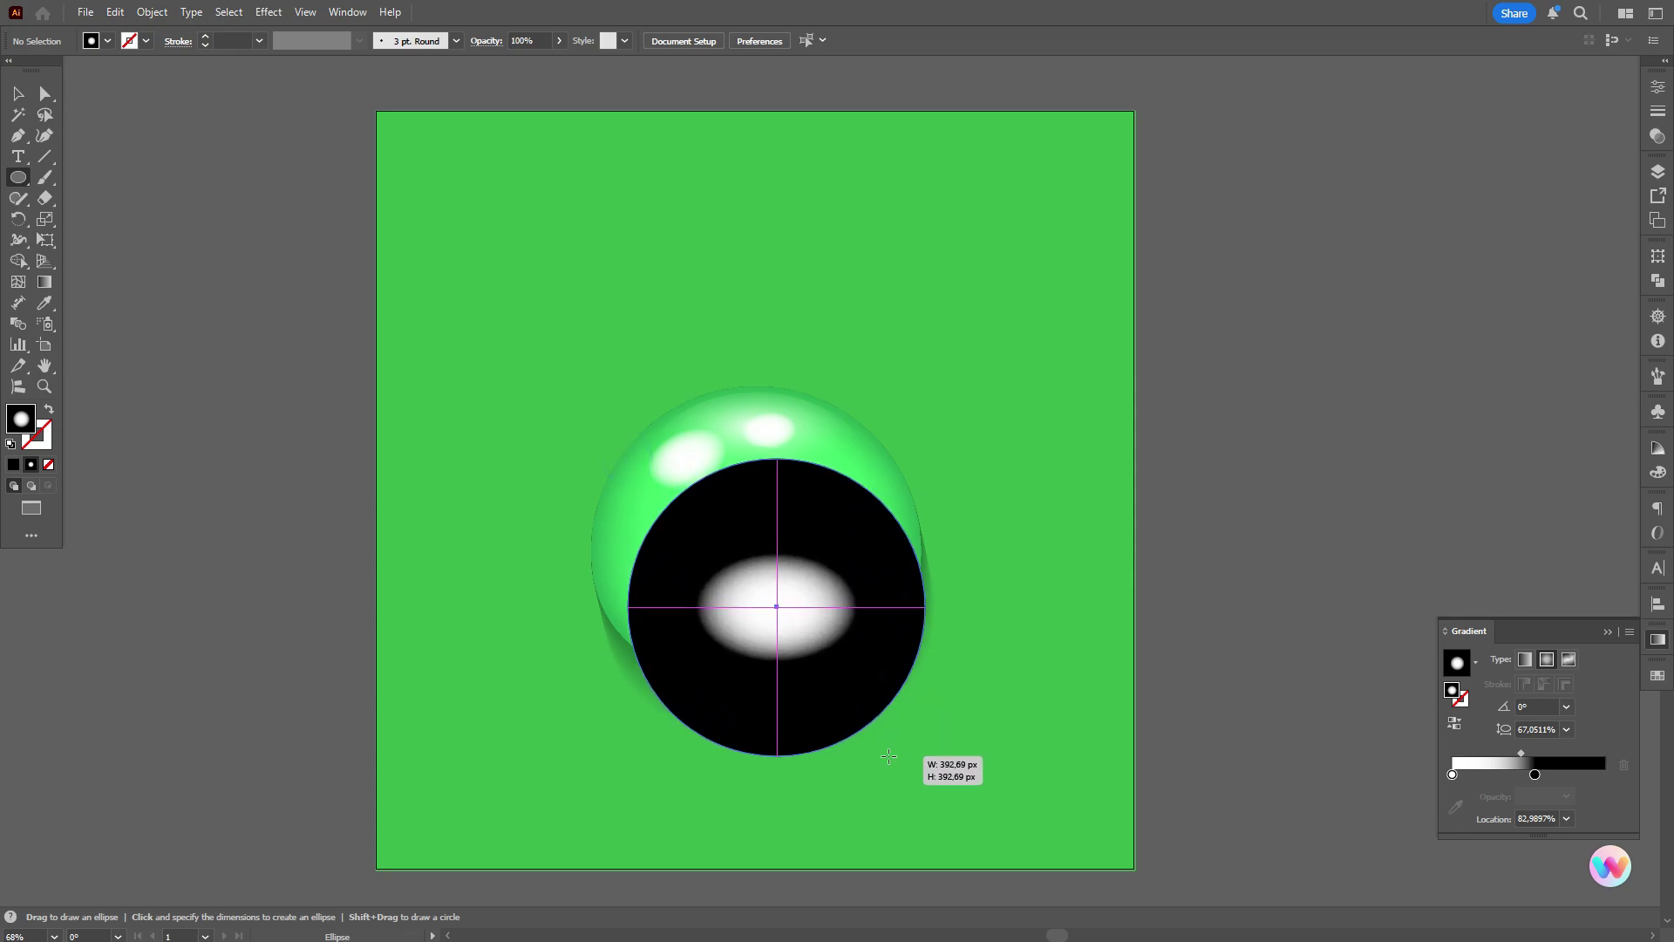
left_click(1658, 675)
left_click(1554, 728)
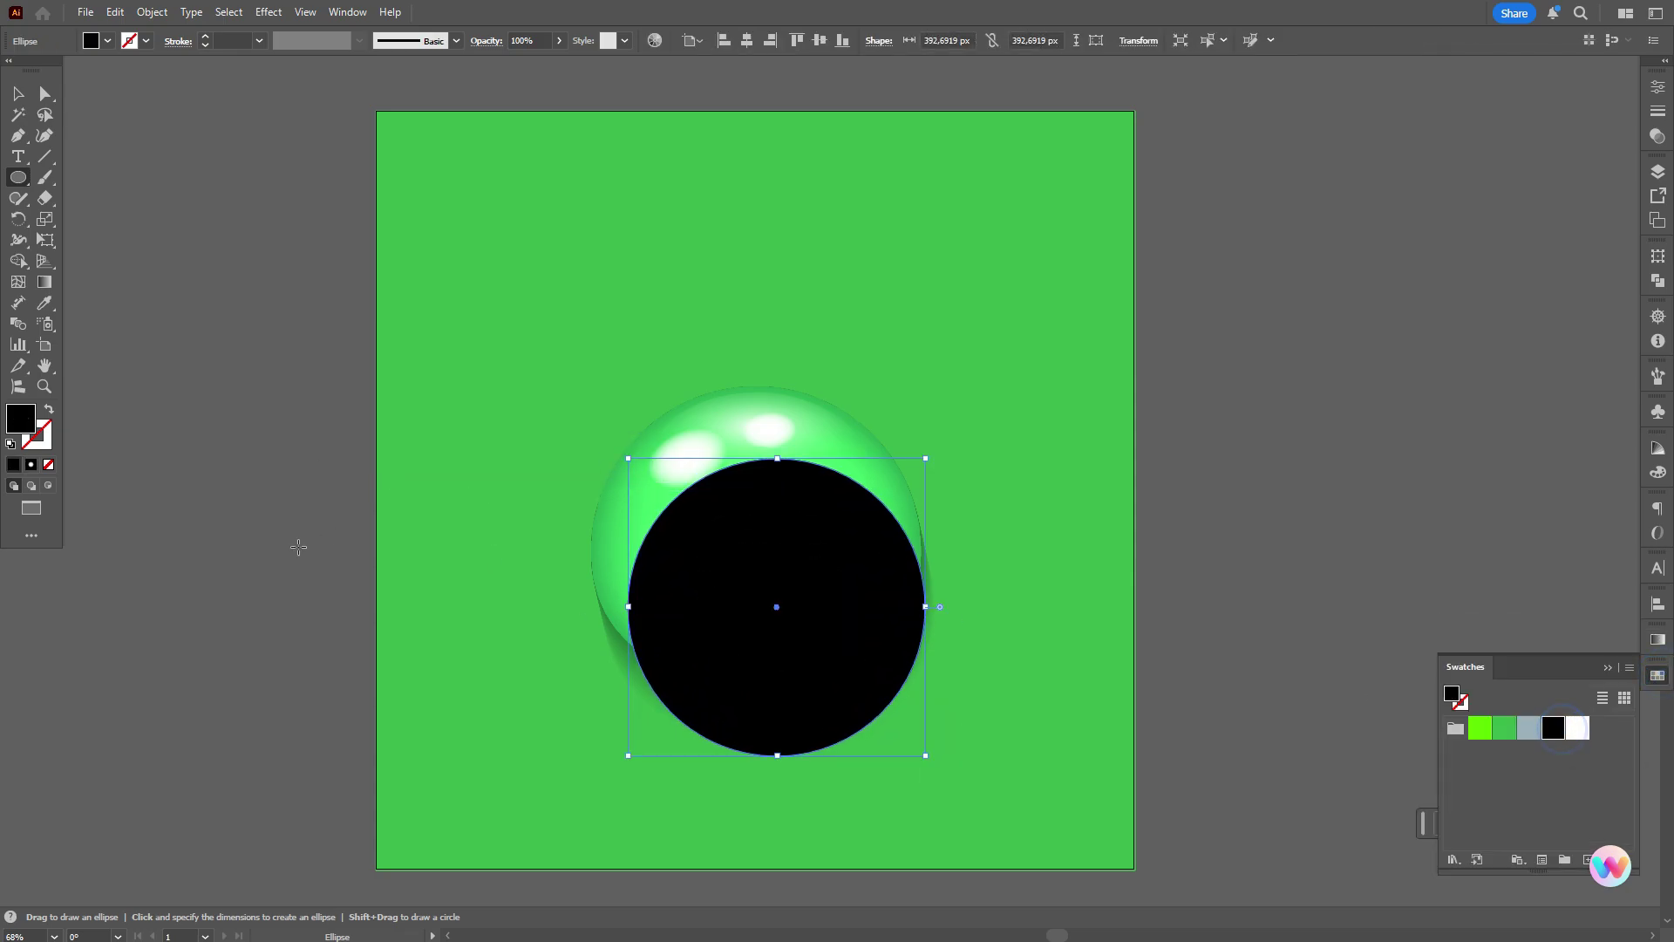
- Resize the black ellipse over the drop's lower half and swap it to a black outline
left_click(17, 94)
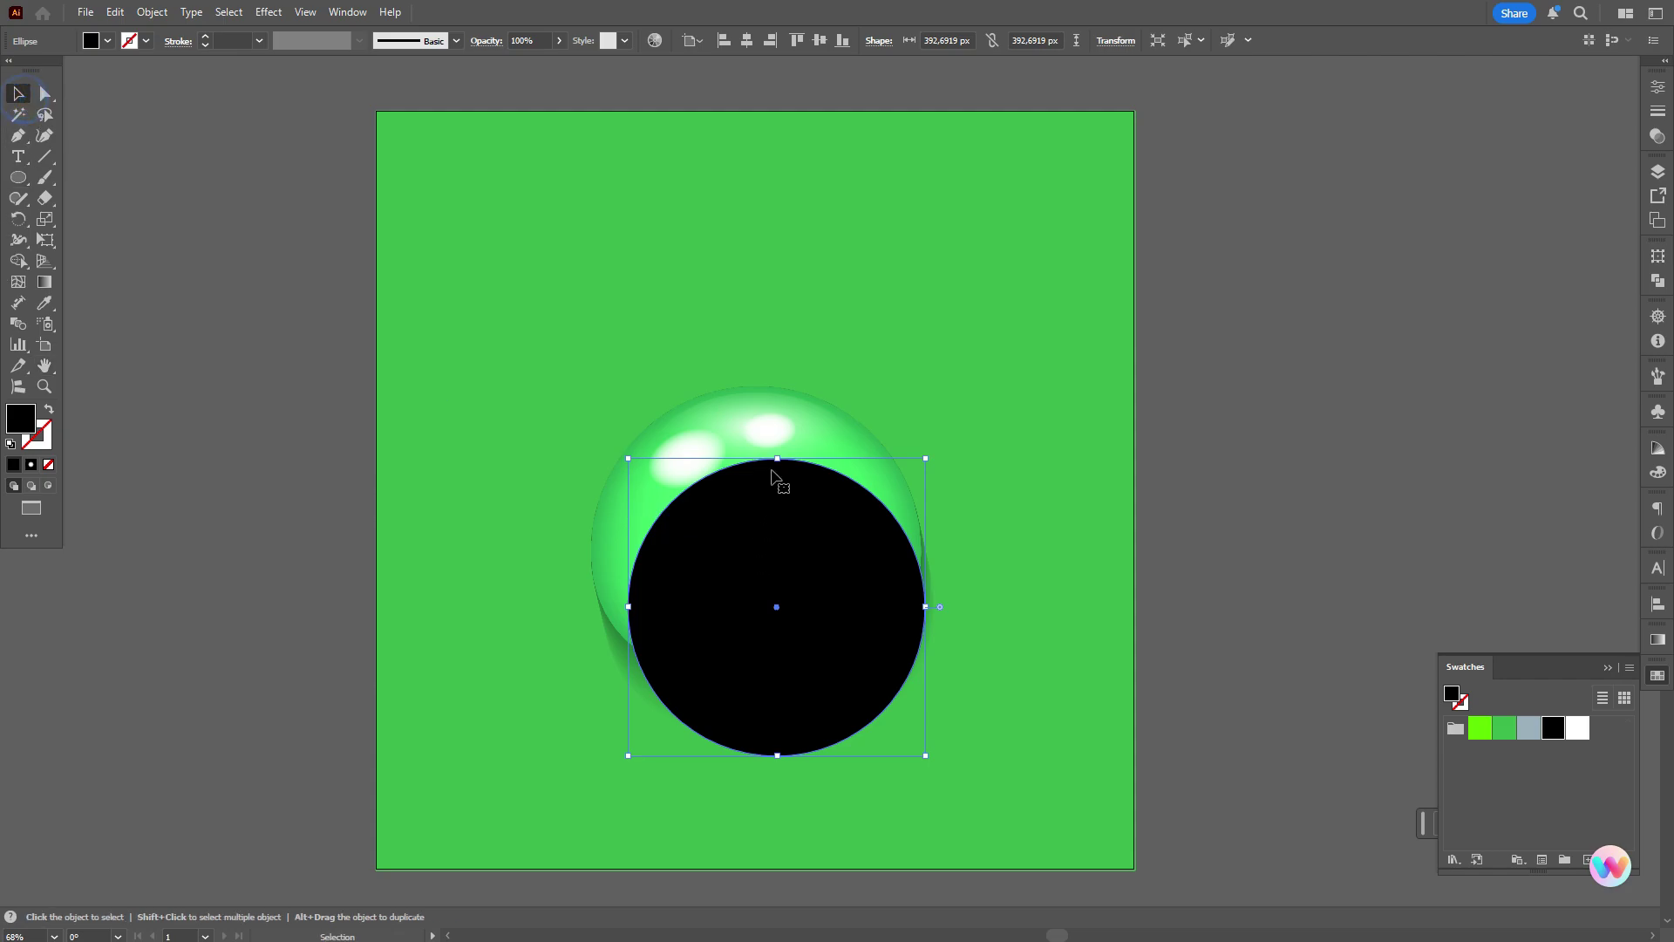
left_click_drag(777, 460, 776, 523)
mouse_move(767, 637)
left_mouse_down()
mouse_move(776, 672)
mouse_move(777, 654)
left_mouse_up()
left_click_drag(867, 622, 894, 623)
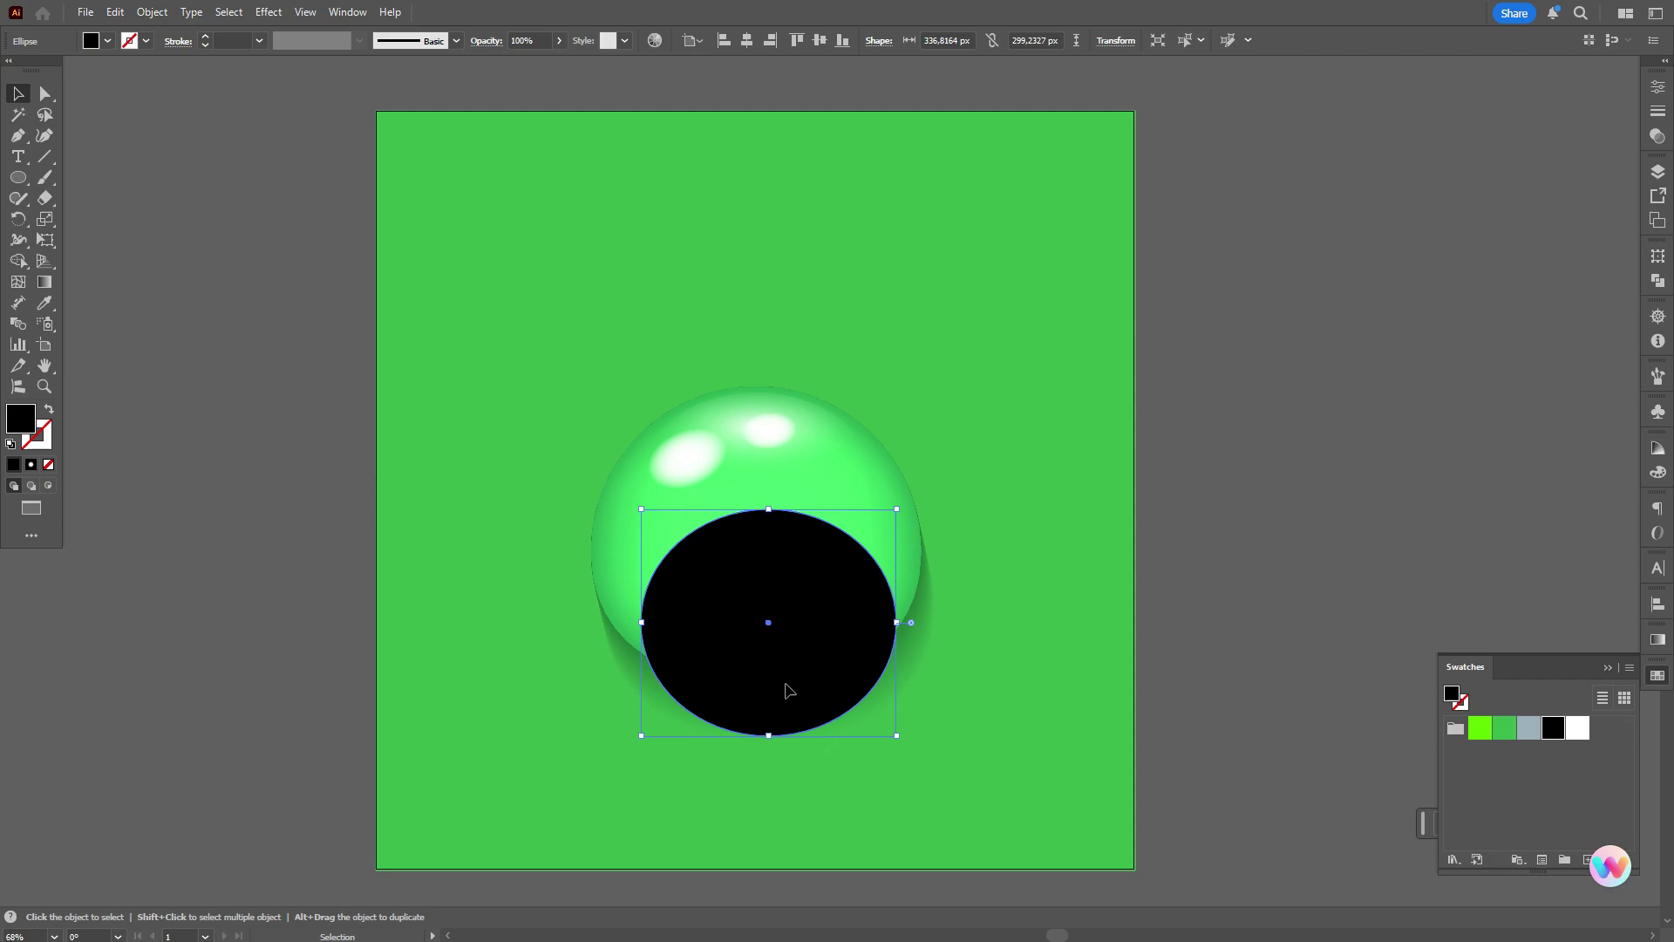
left_click_drag(786, 693, 777, 683)
left_click(47, 410)
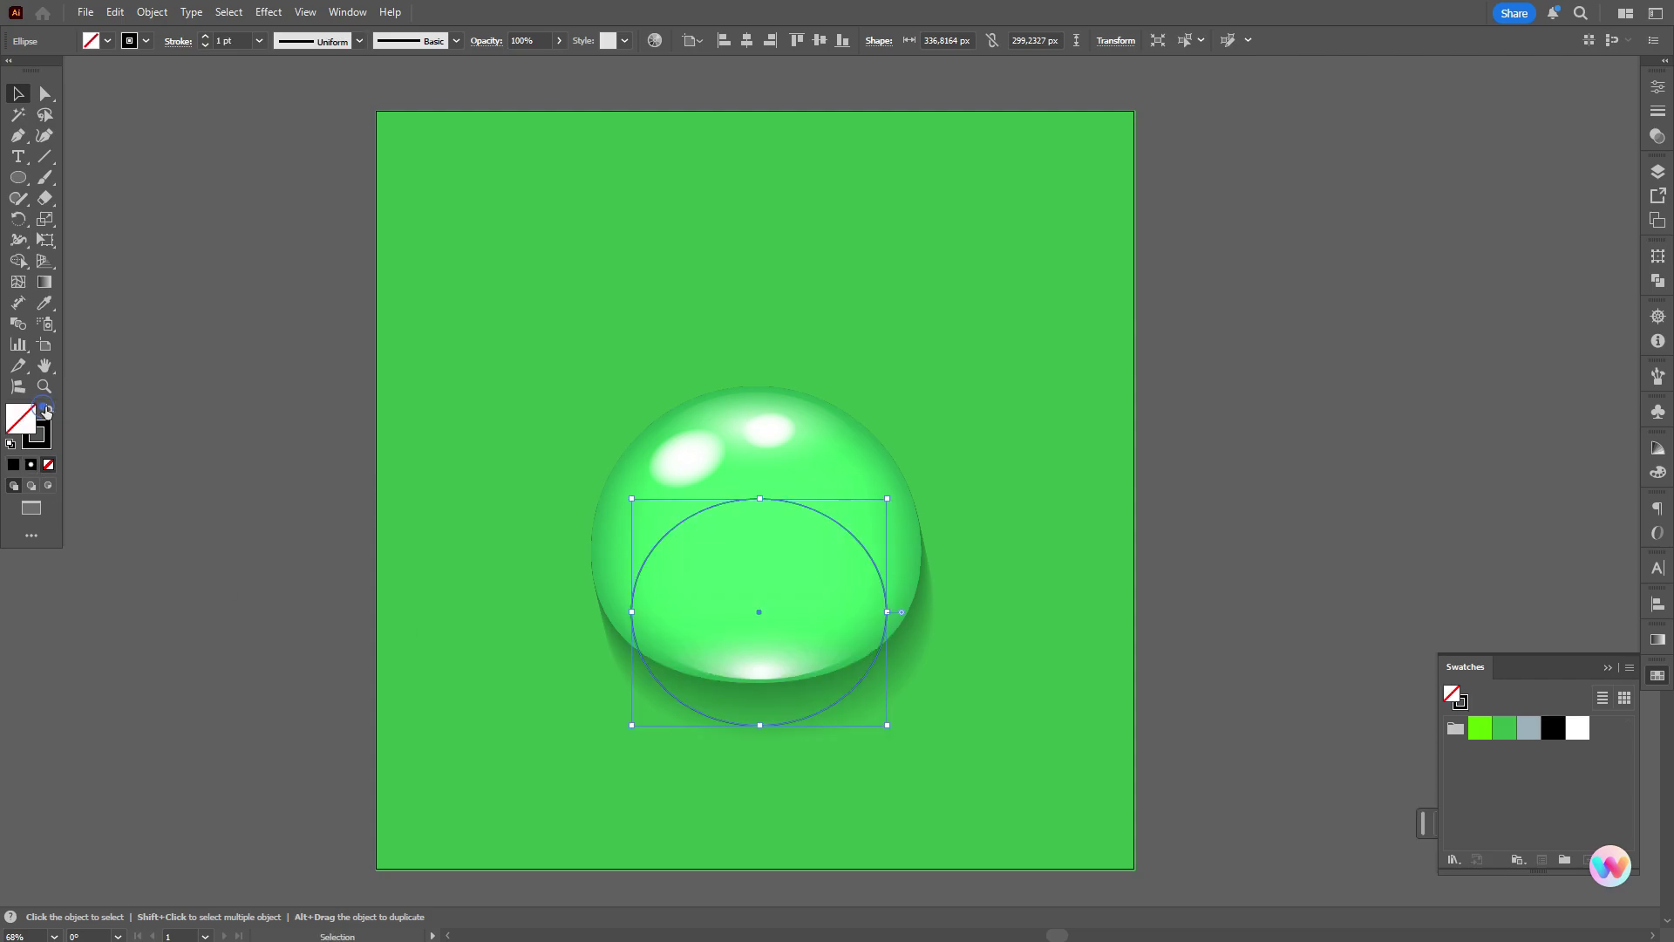
left_click(172, 442)
- Pen-draw a closed angular outline around the drop's bottom edge, then select the ellipse
left_click(16, 137)
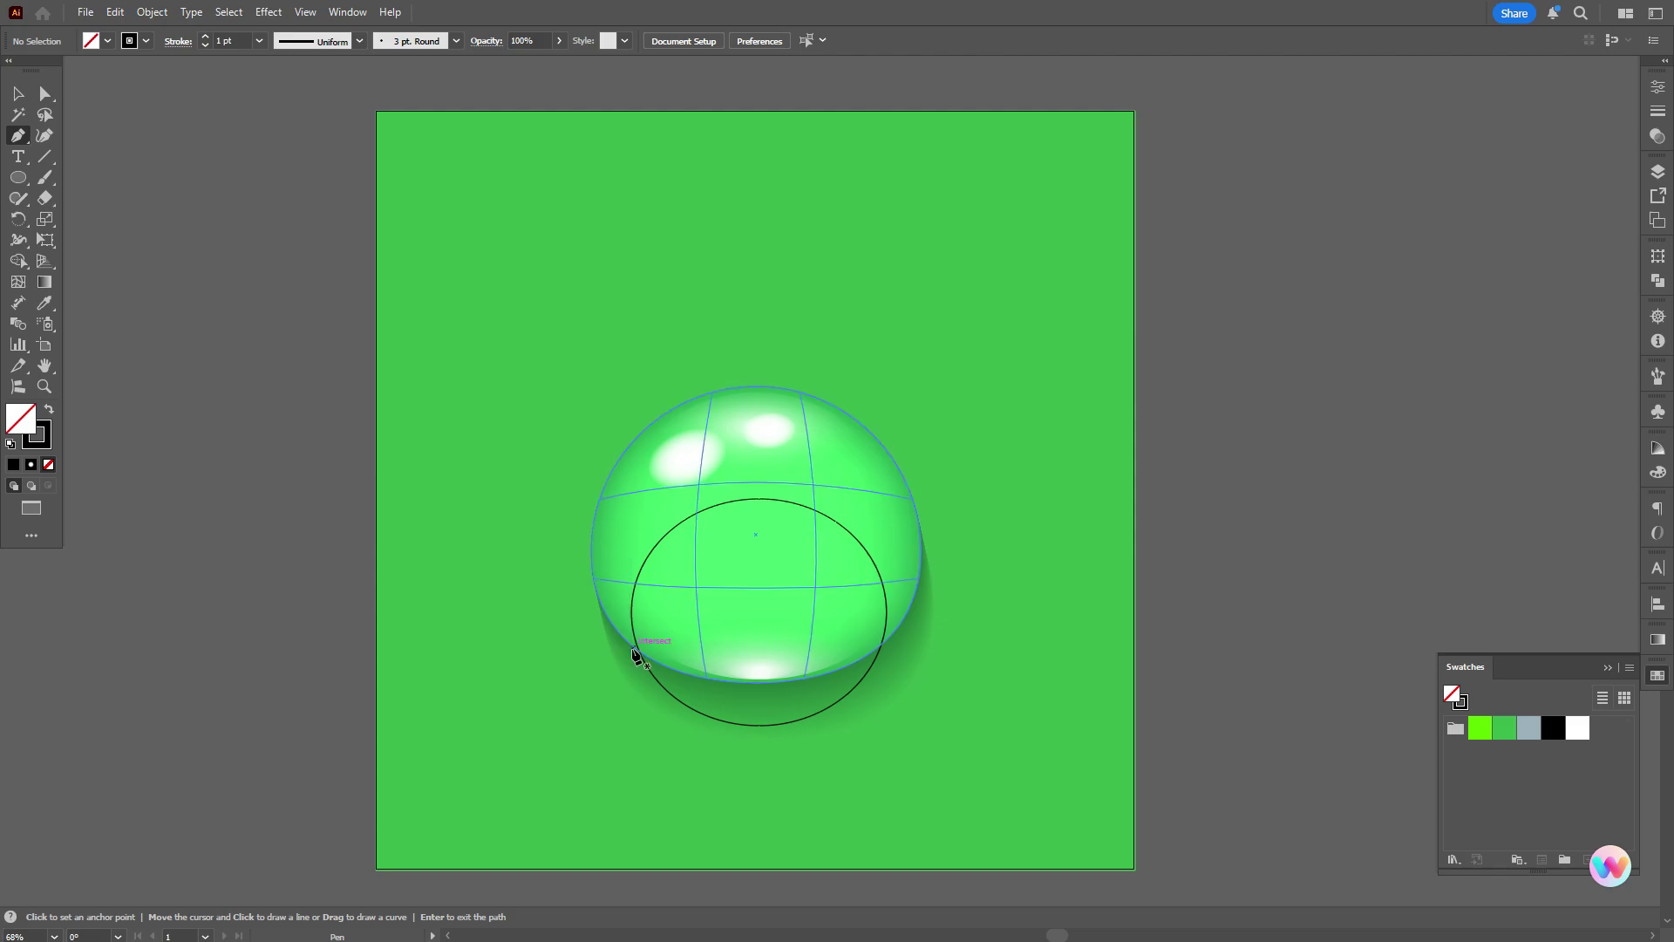
left_click(761, 682)
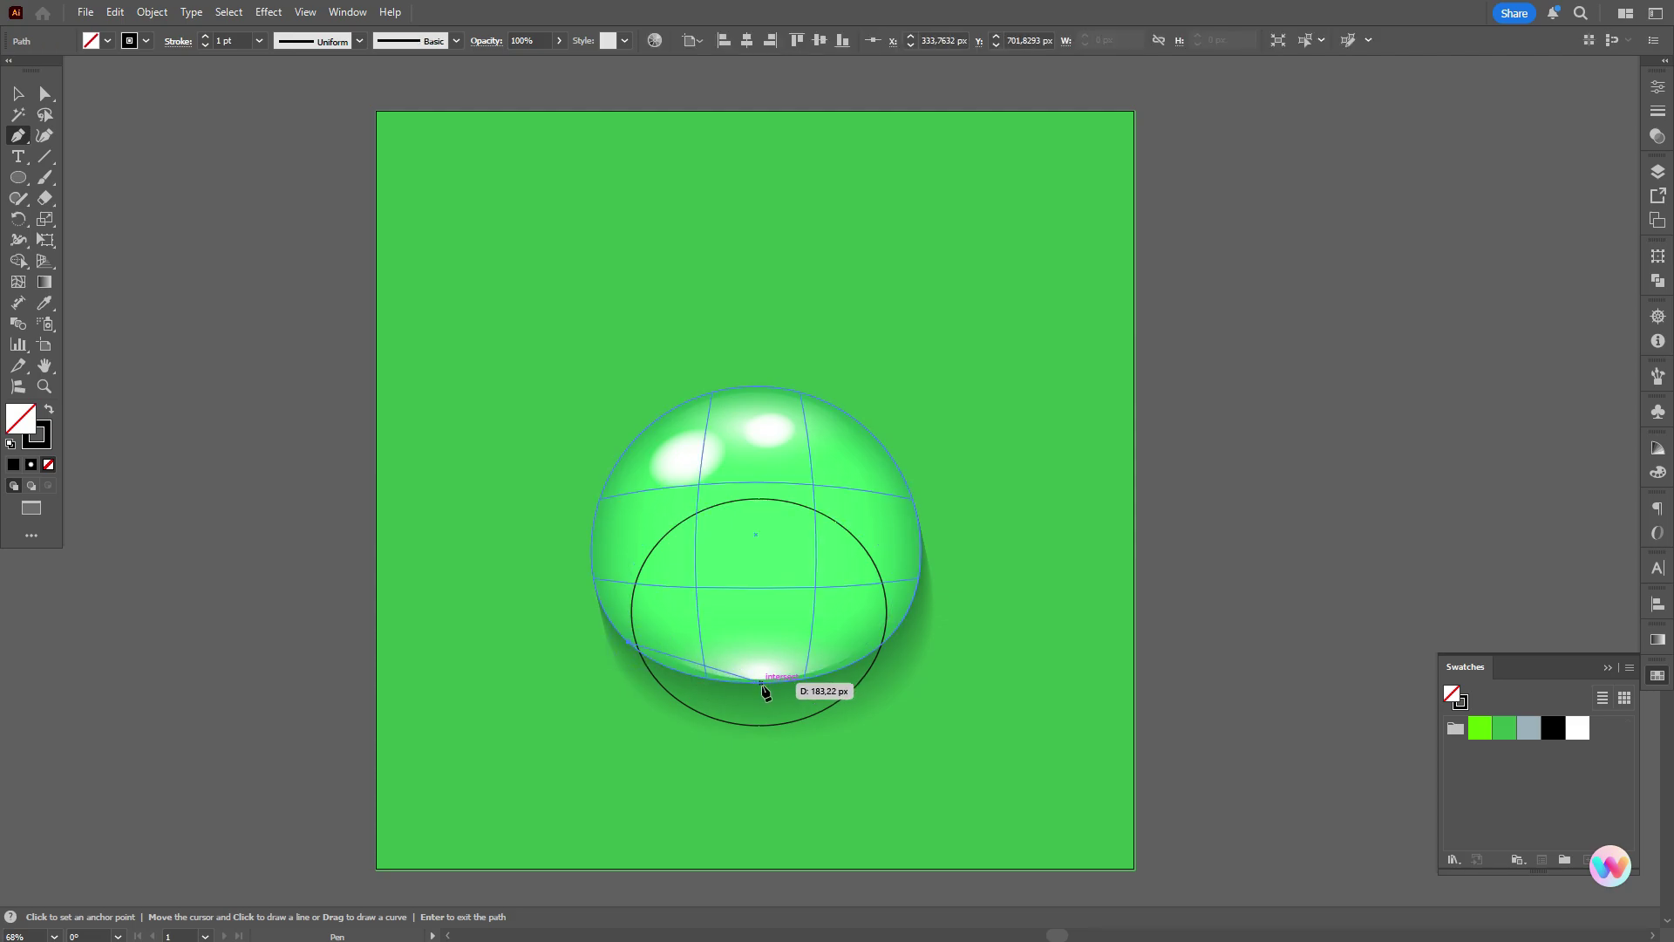
left_click_drag(761, 685, 815, 691)
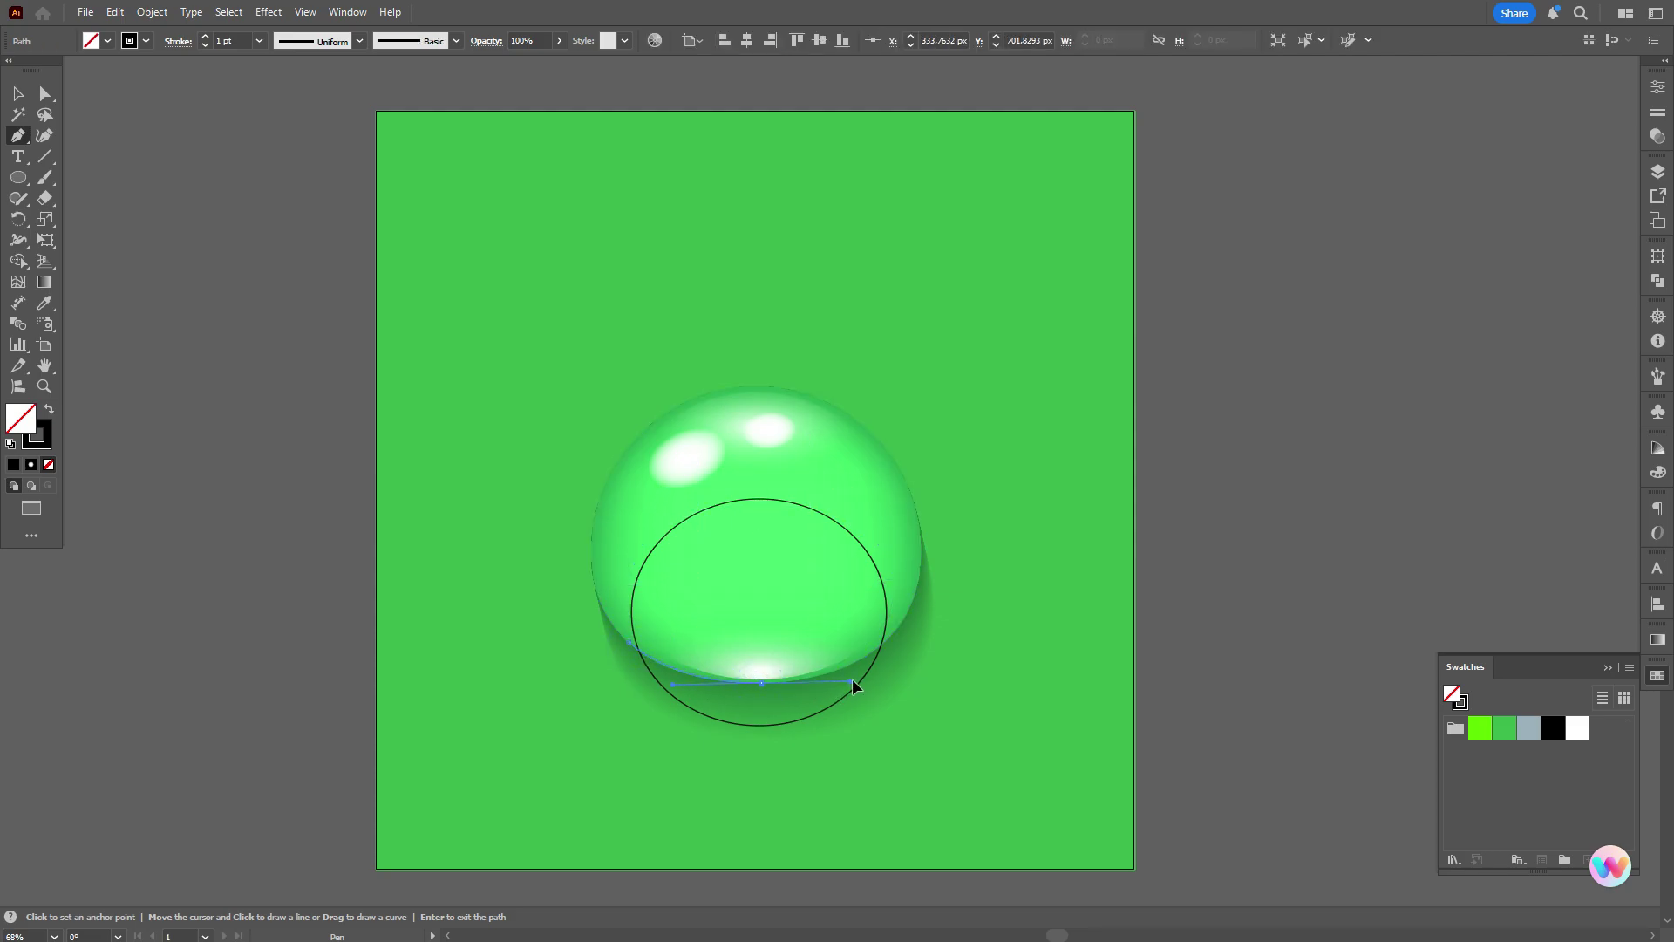
left_click(855, 679)
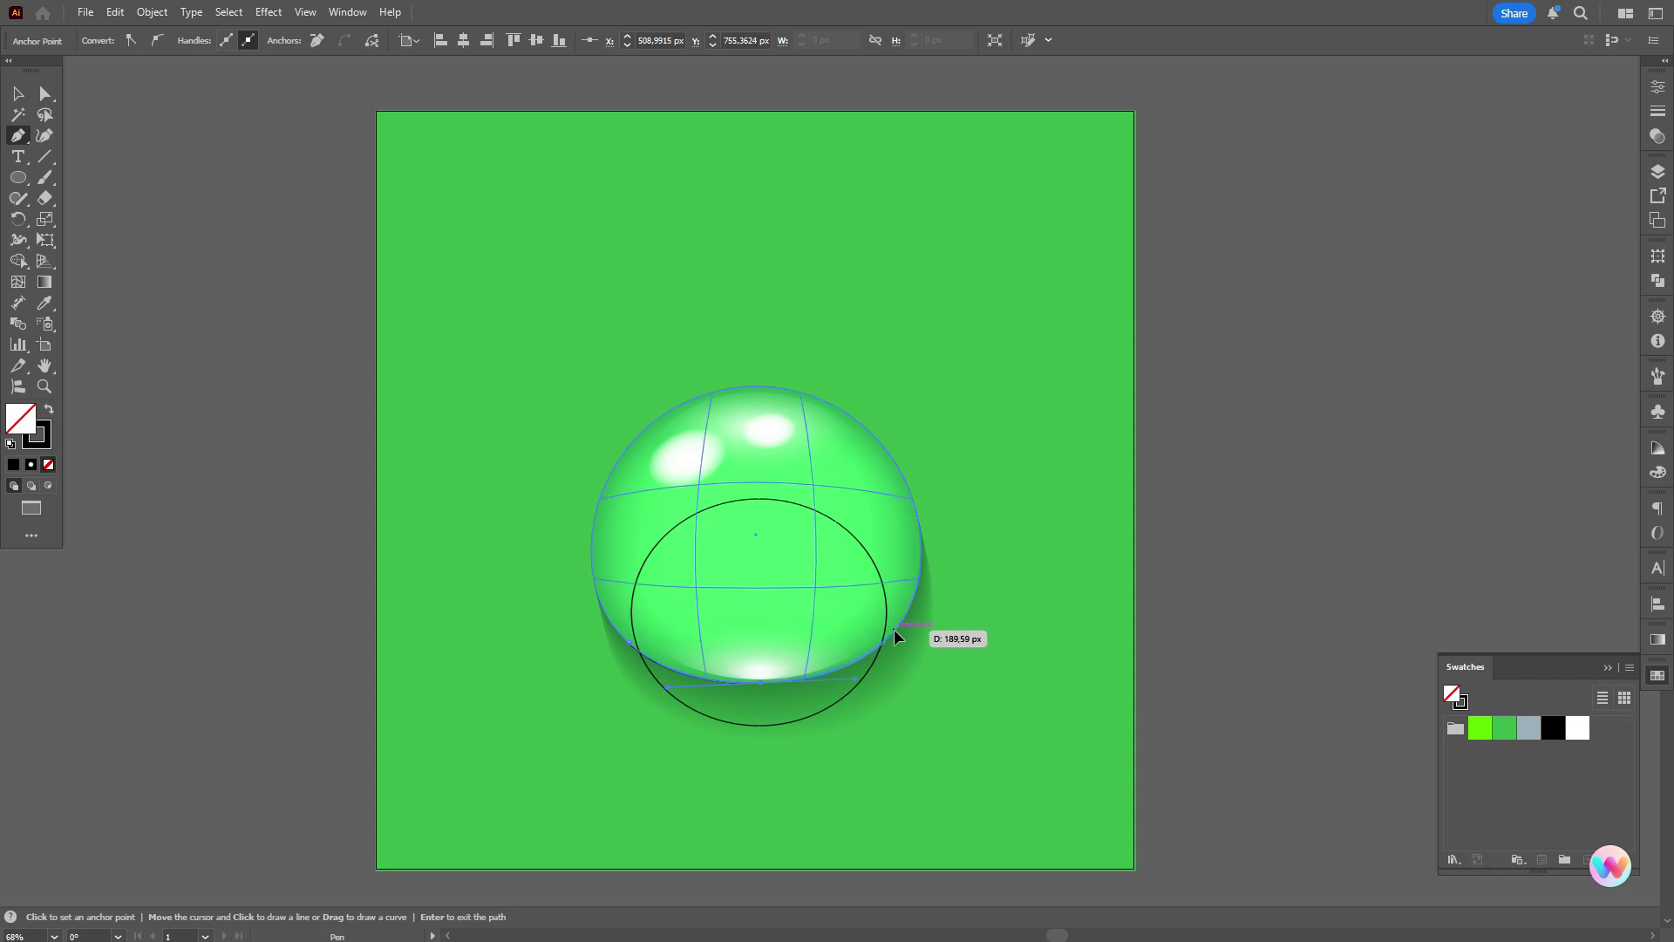
left_click(895, 630)
left_click(902, 695)
left_click(751, 783)
left_click(633, 751)
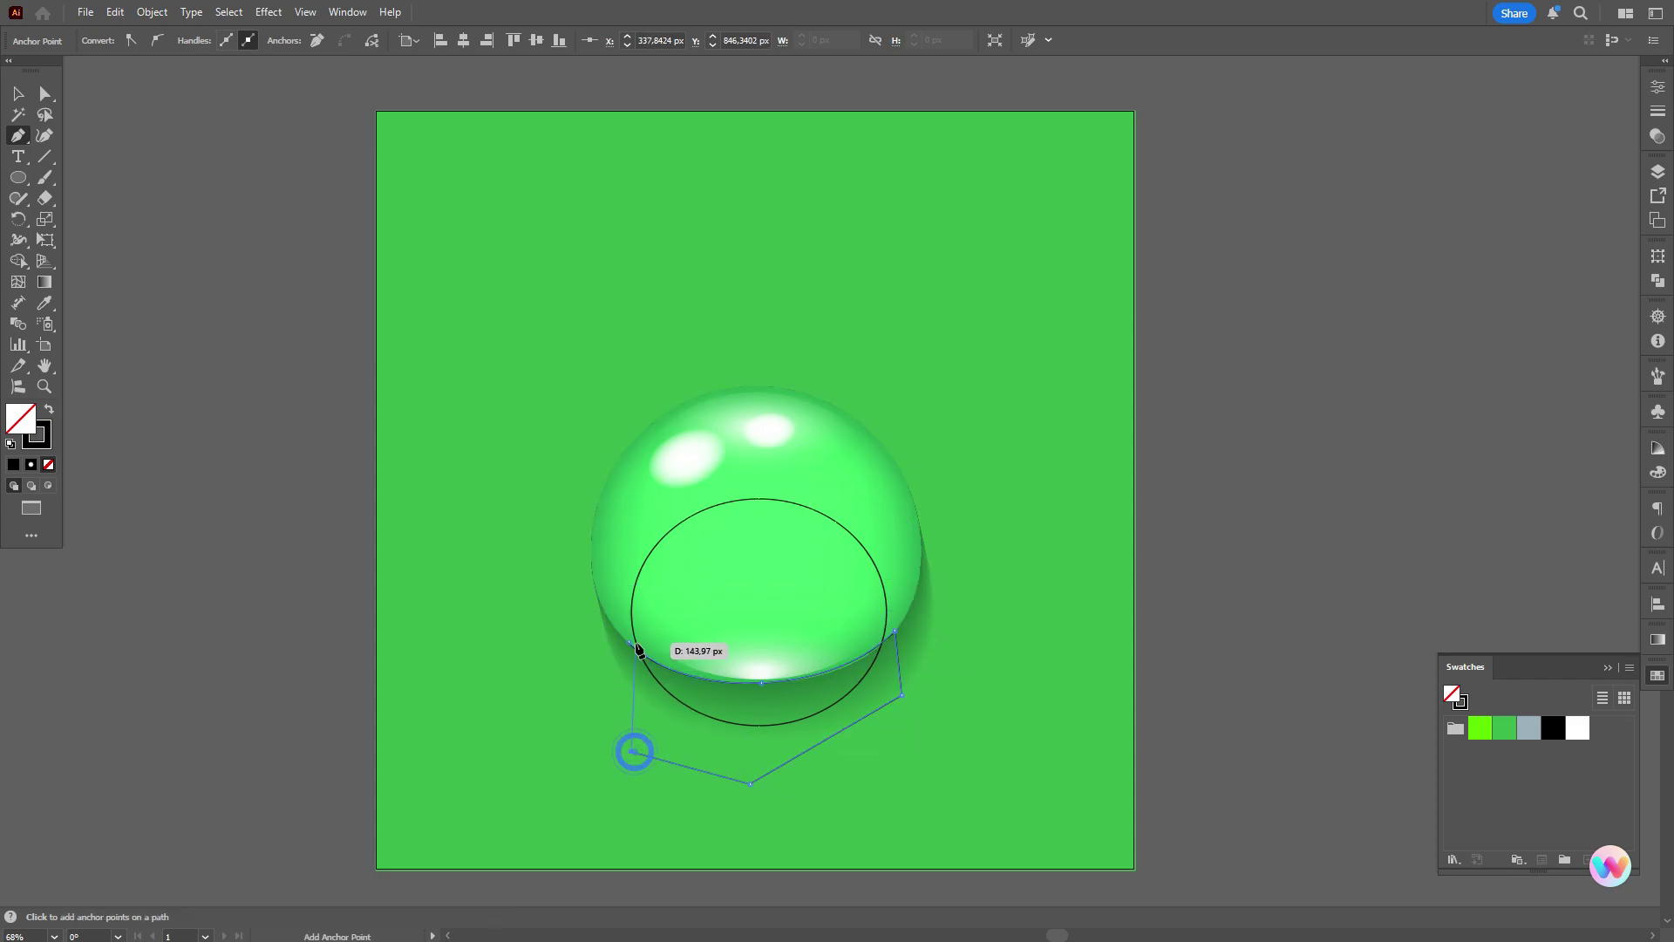
left_click(629, 644)
left_click(17, 93)
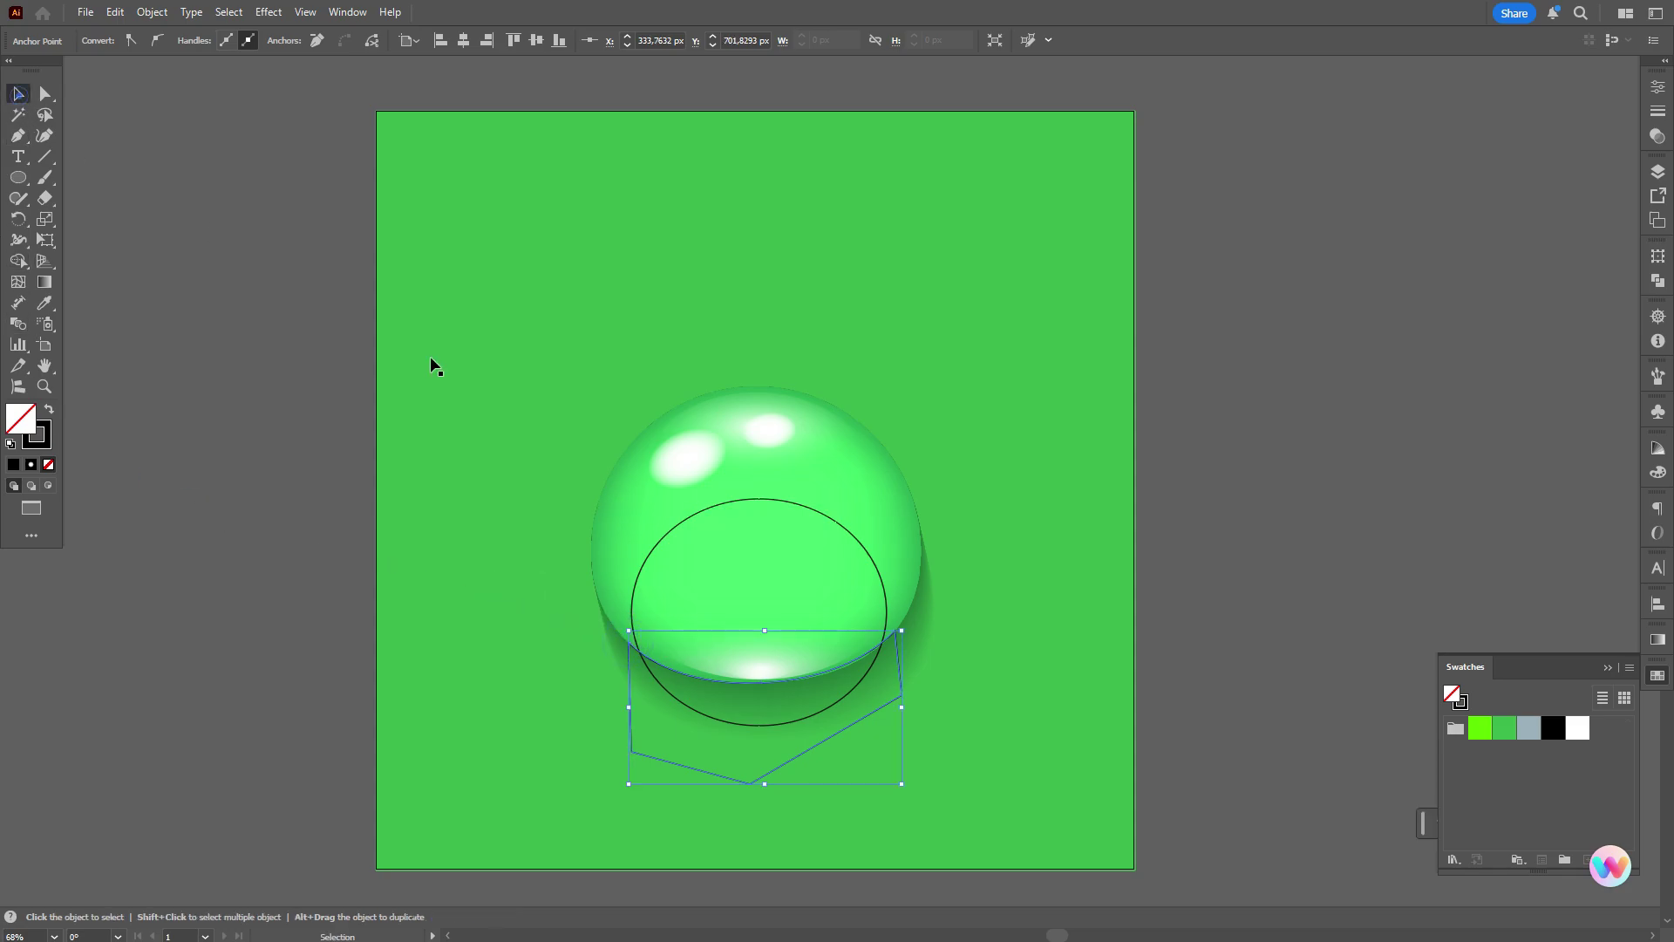
left_click(818, 512)
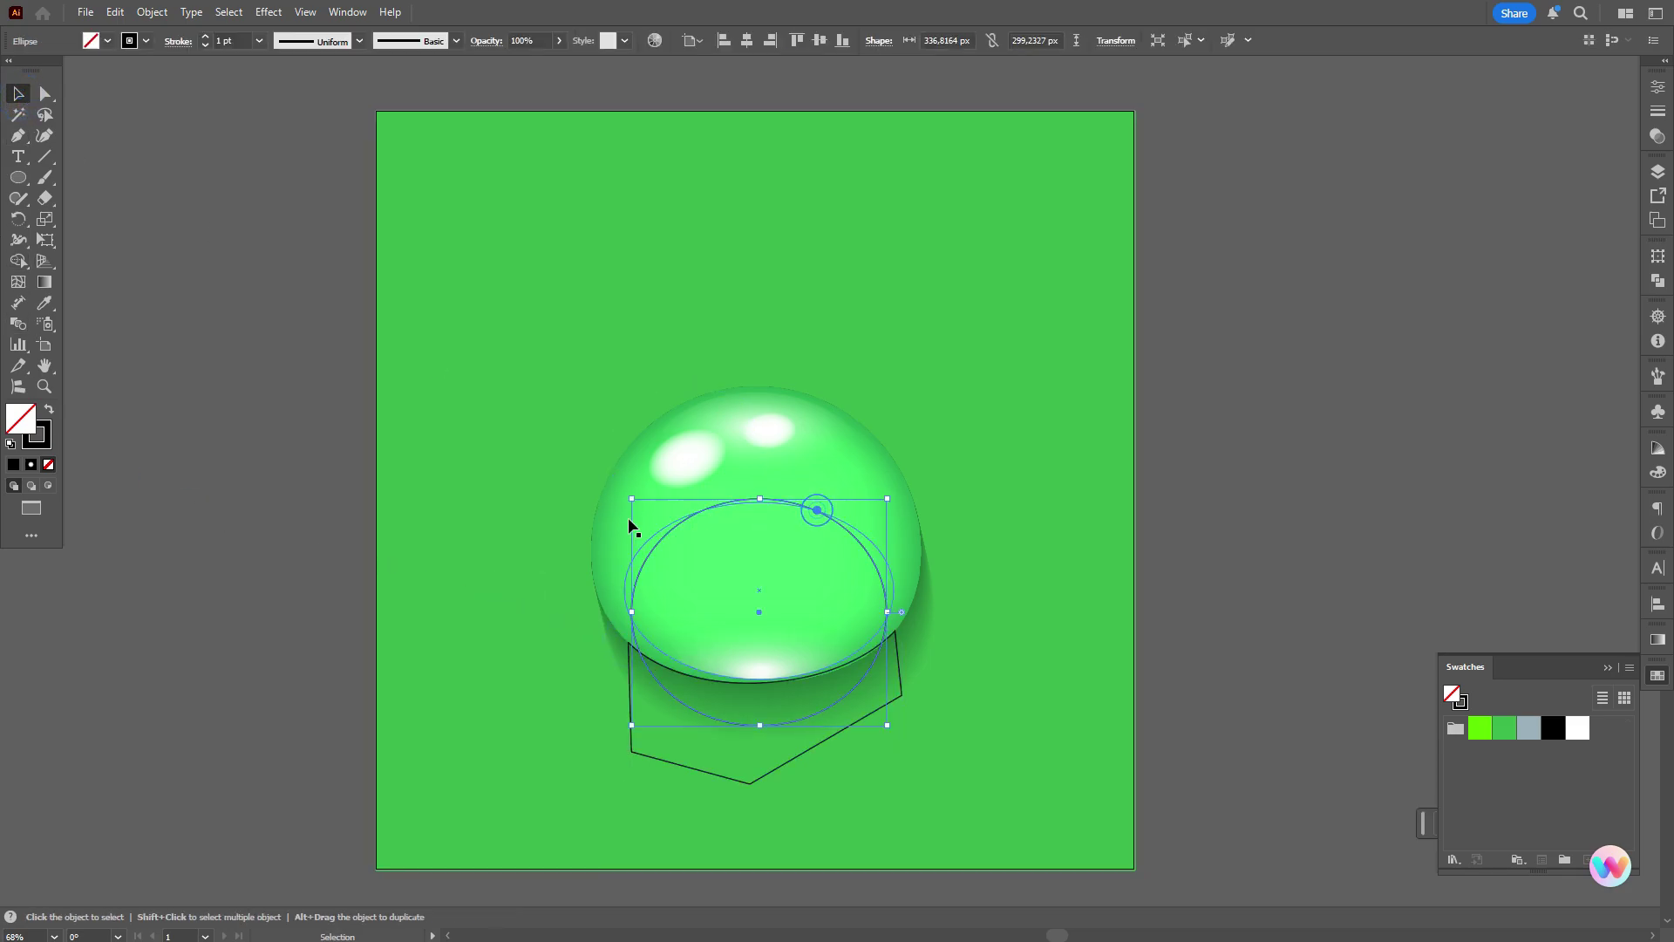
- Give the ellipse and the pen shape solid black fills with no outline
left_click(48, 410)
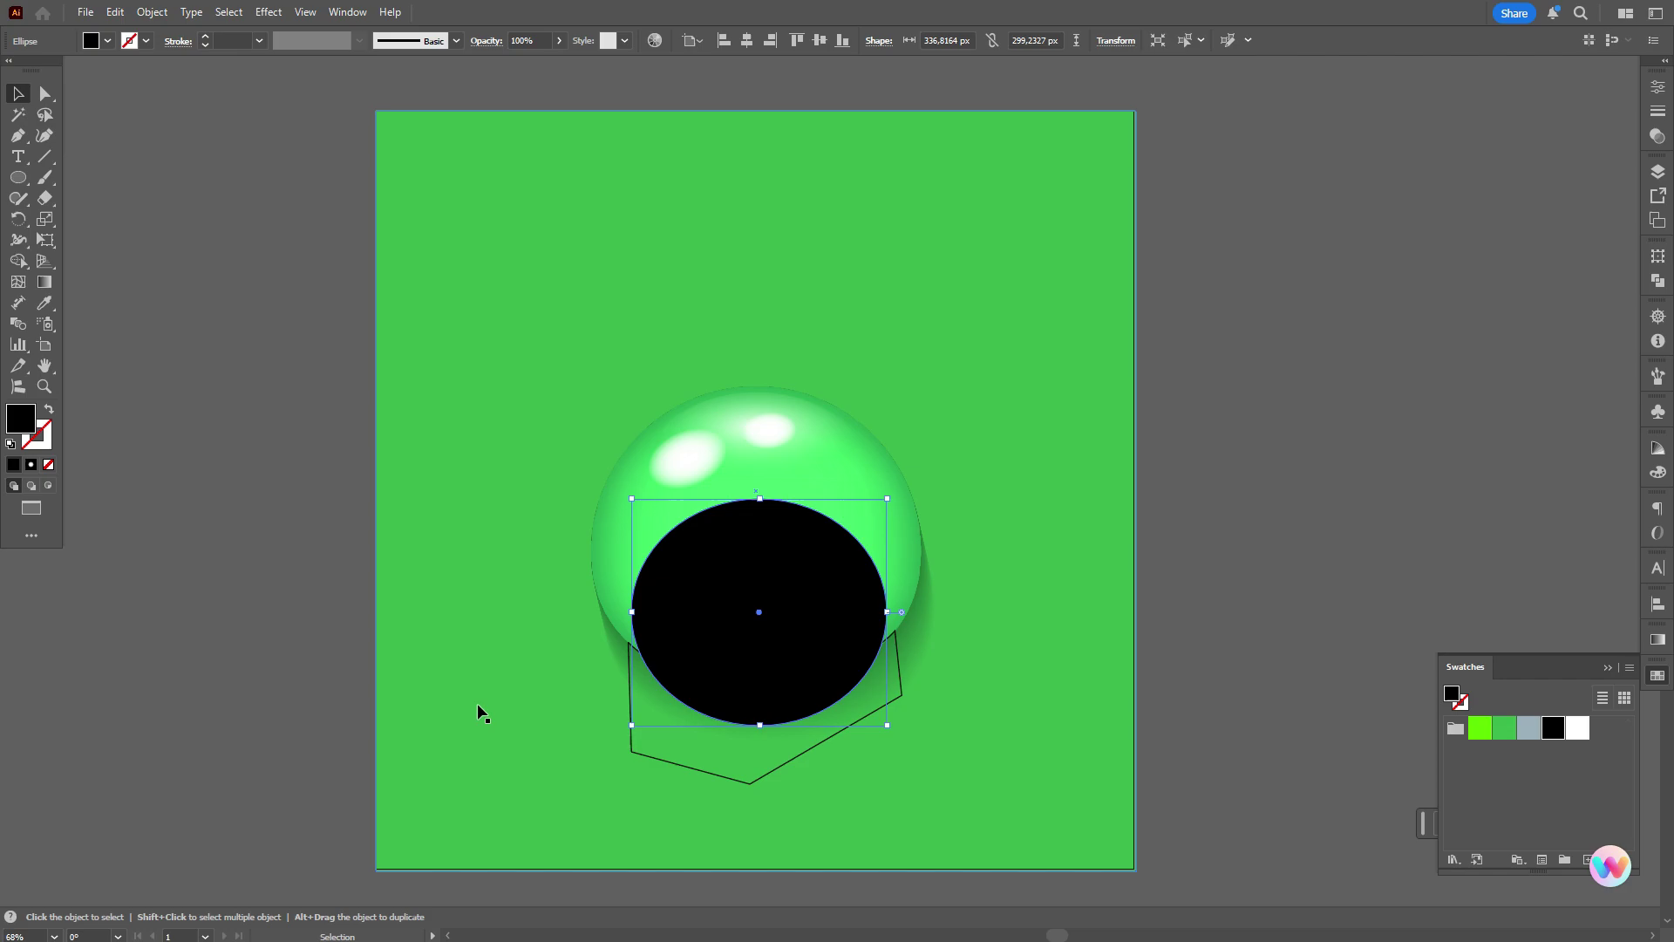
left_click(645, 760)
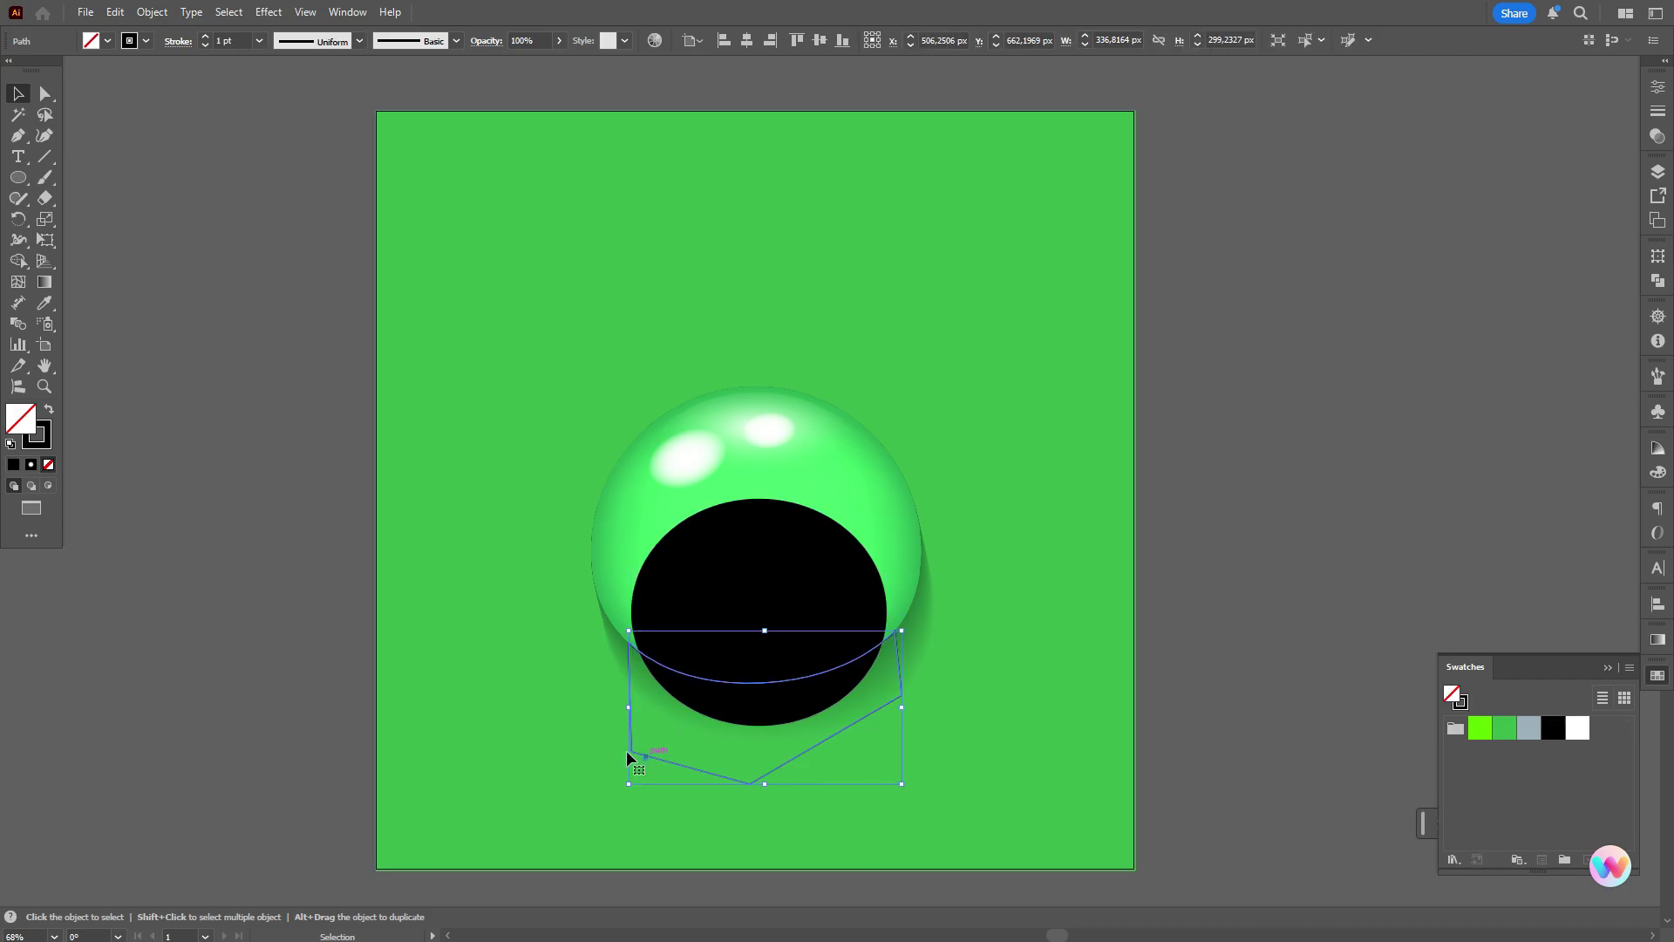
left_click(48, 411)
- Carve the ellipse and pen shape into a crescent with Shape Builder, removing both extra regions
left_click(689, 567)
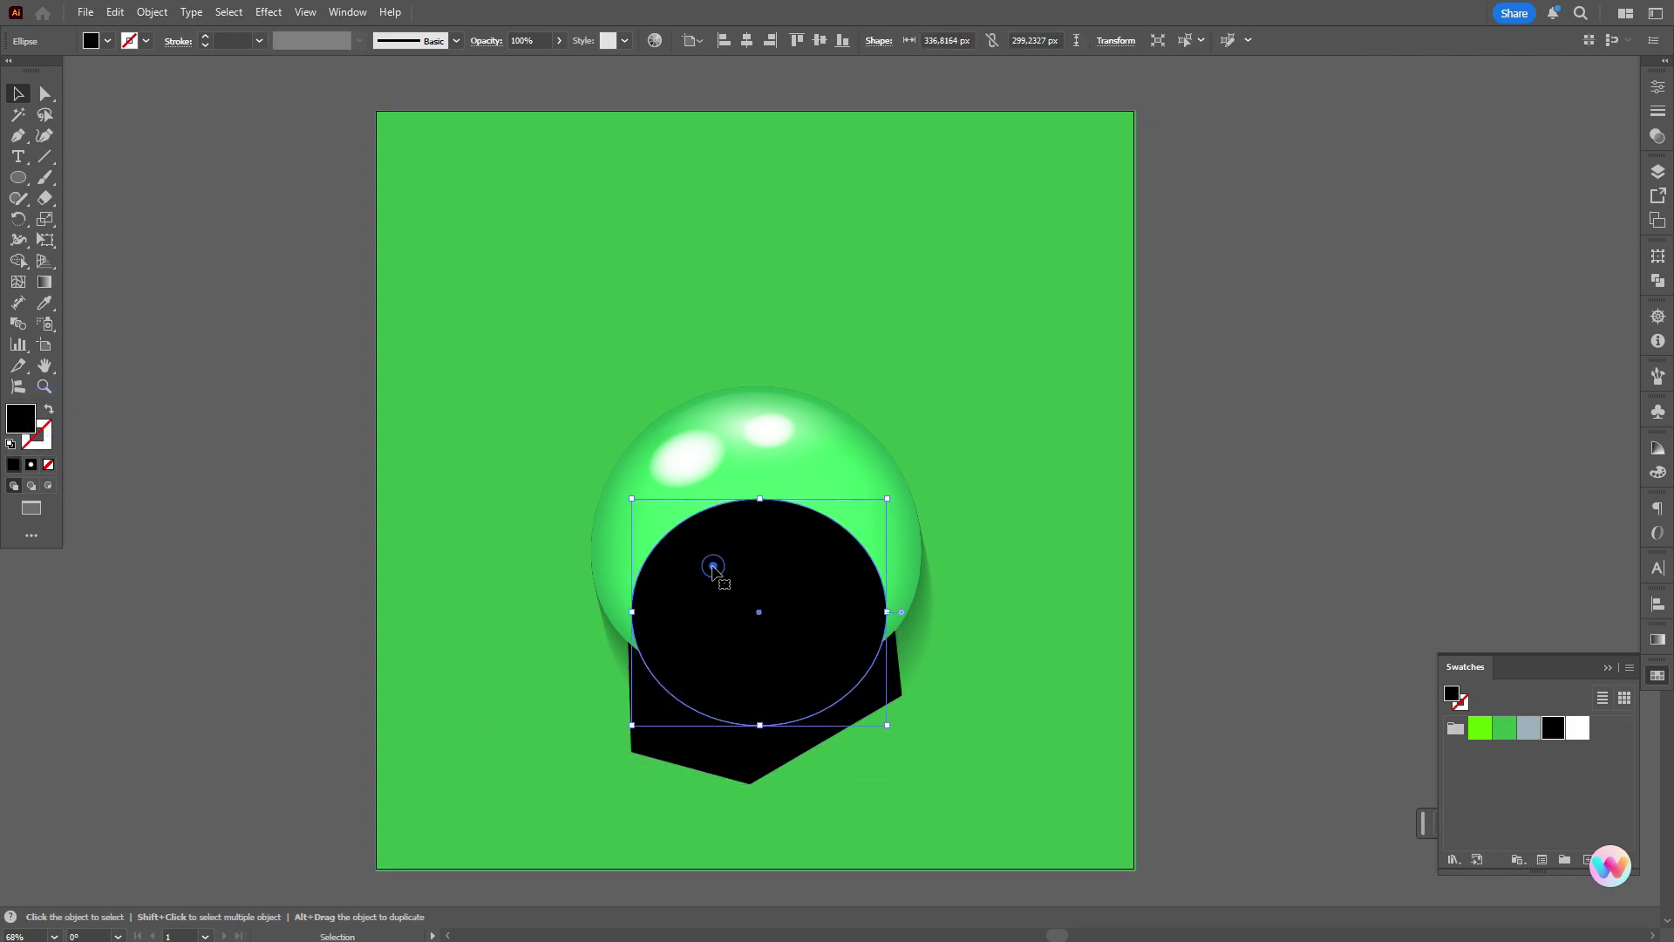
left_click(685, 744, "shift")
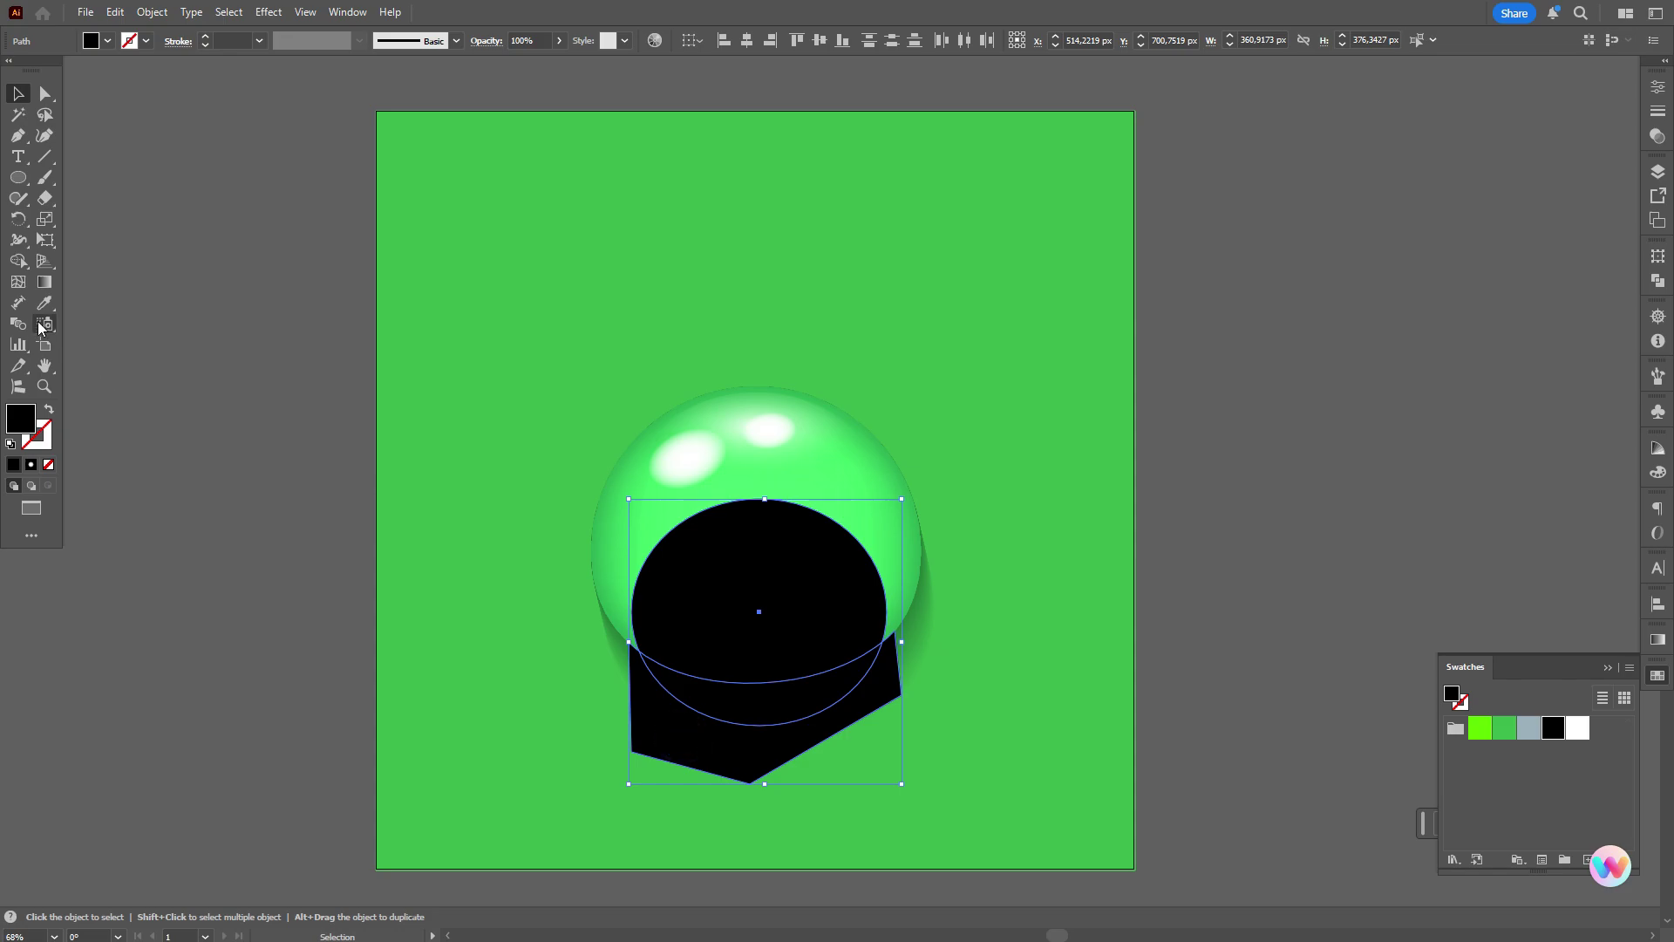
left_click(19, 261)
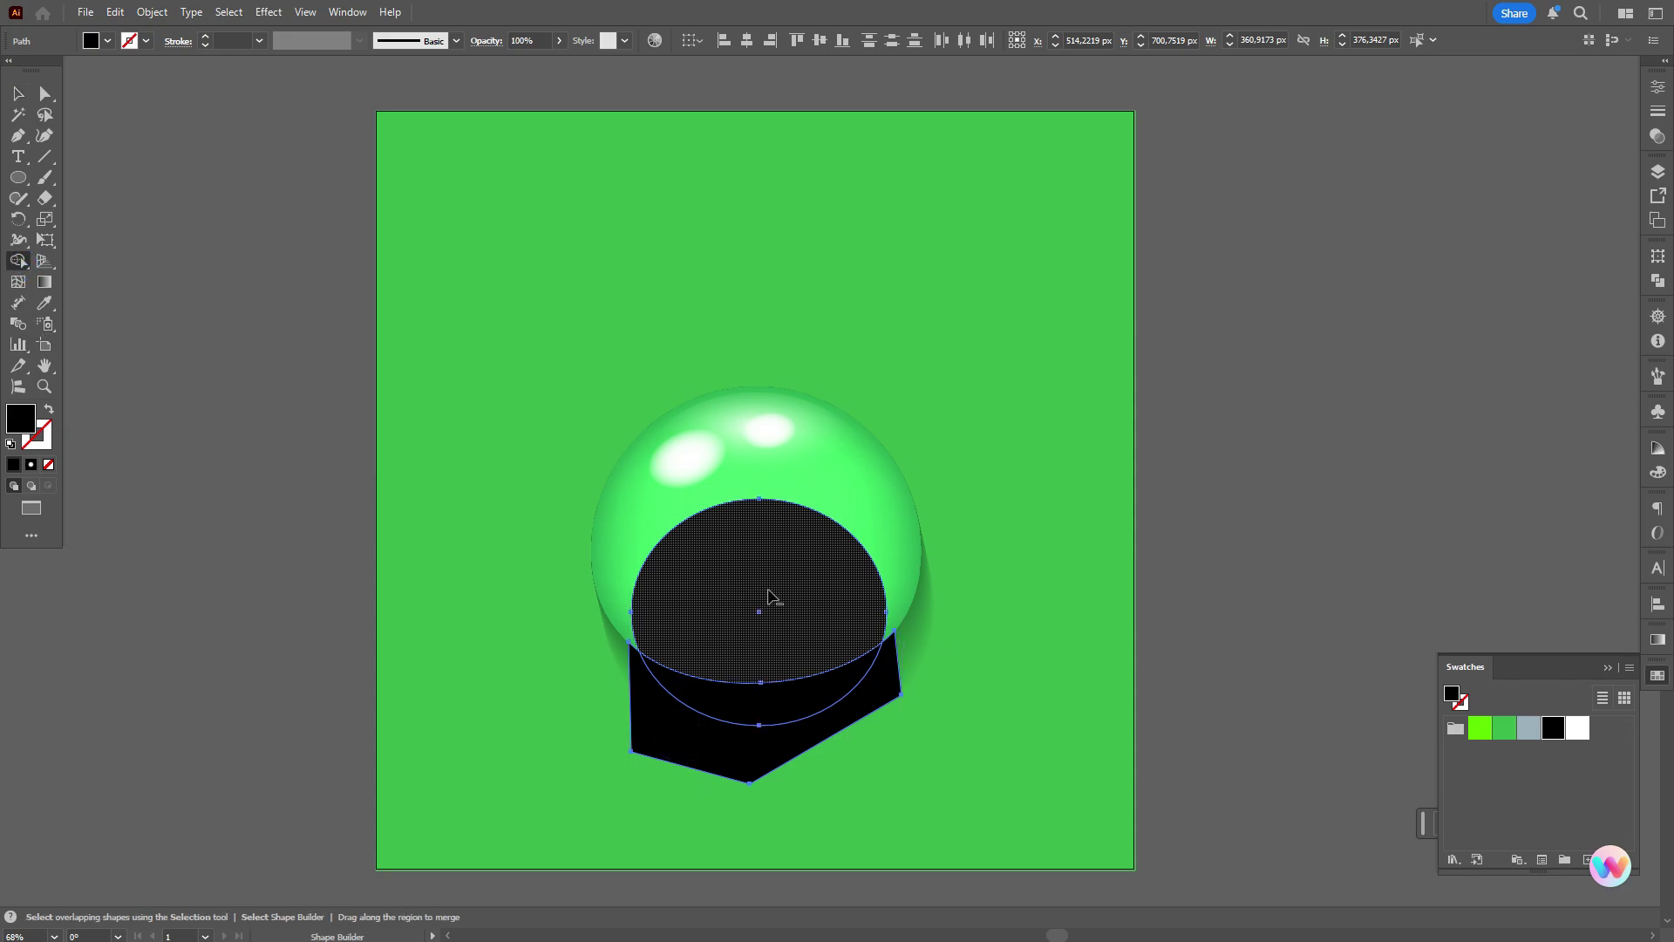
left_click(772, 598, "alt")
left_click(689, 749, "alt")
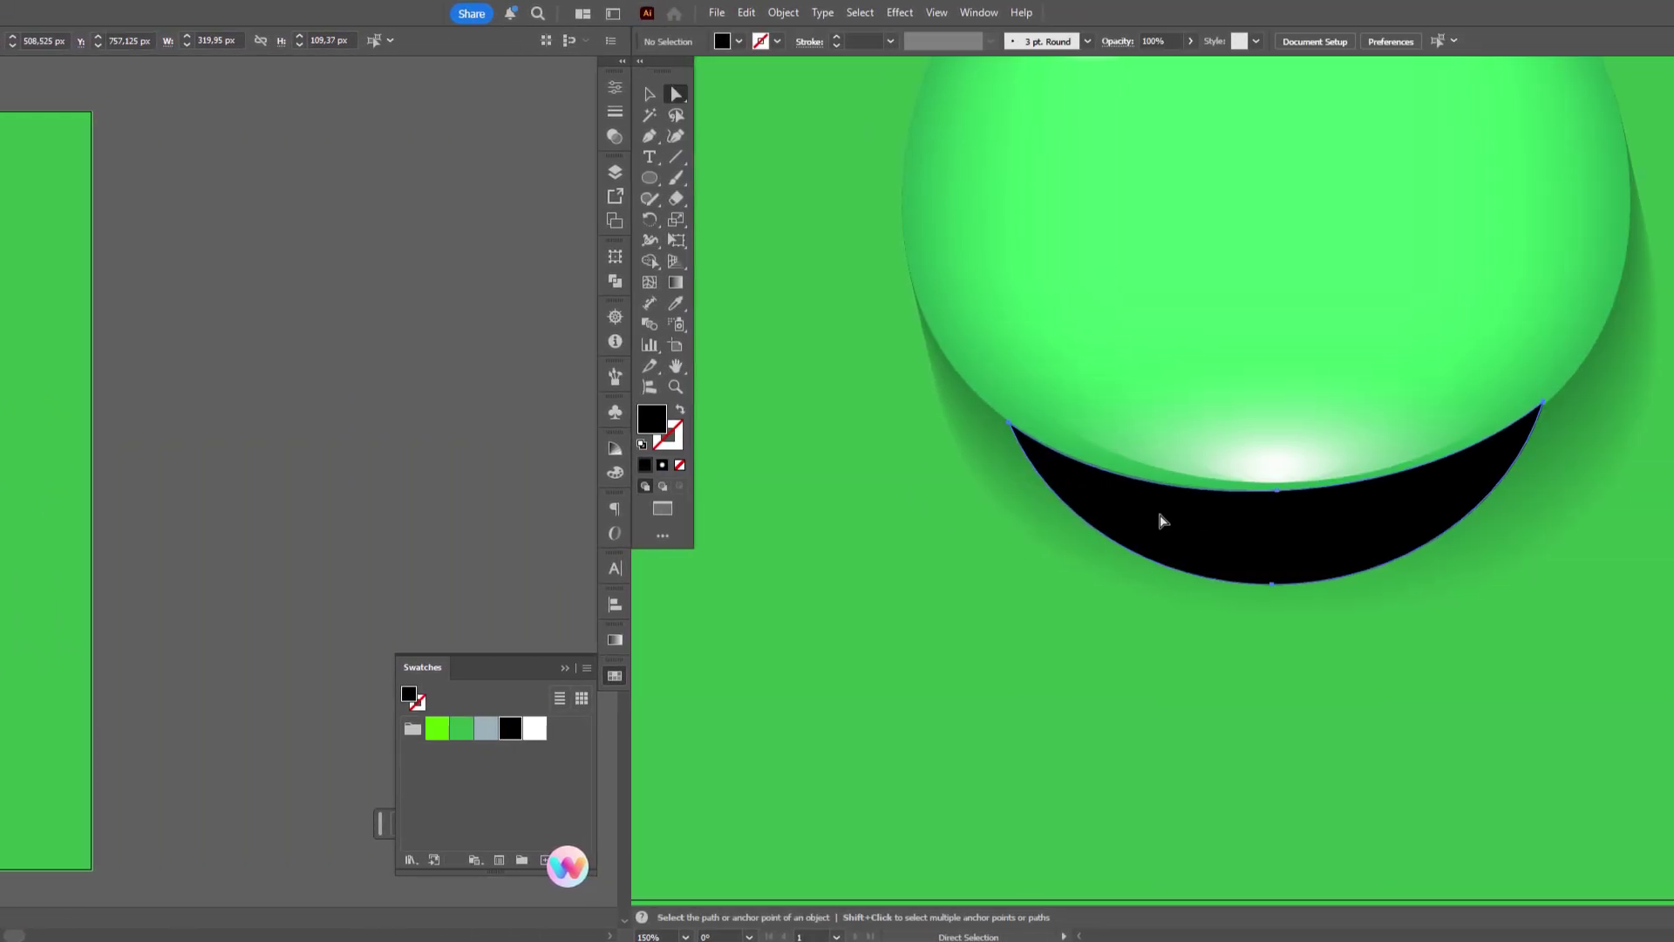
- Round off the crescent's left and right tips with their corner widgets
left_click(1020, 436)
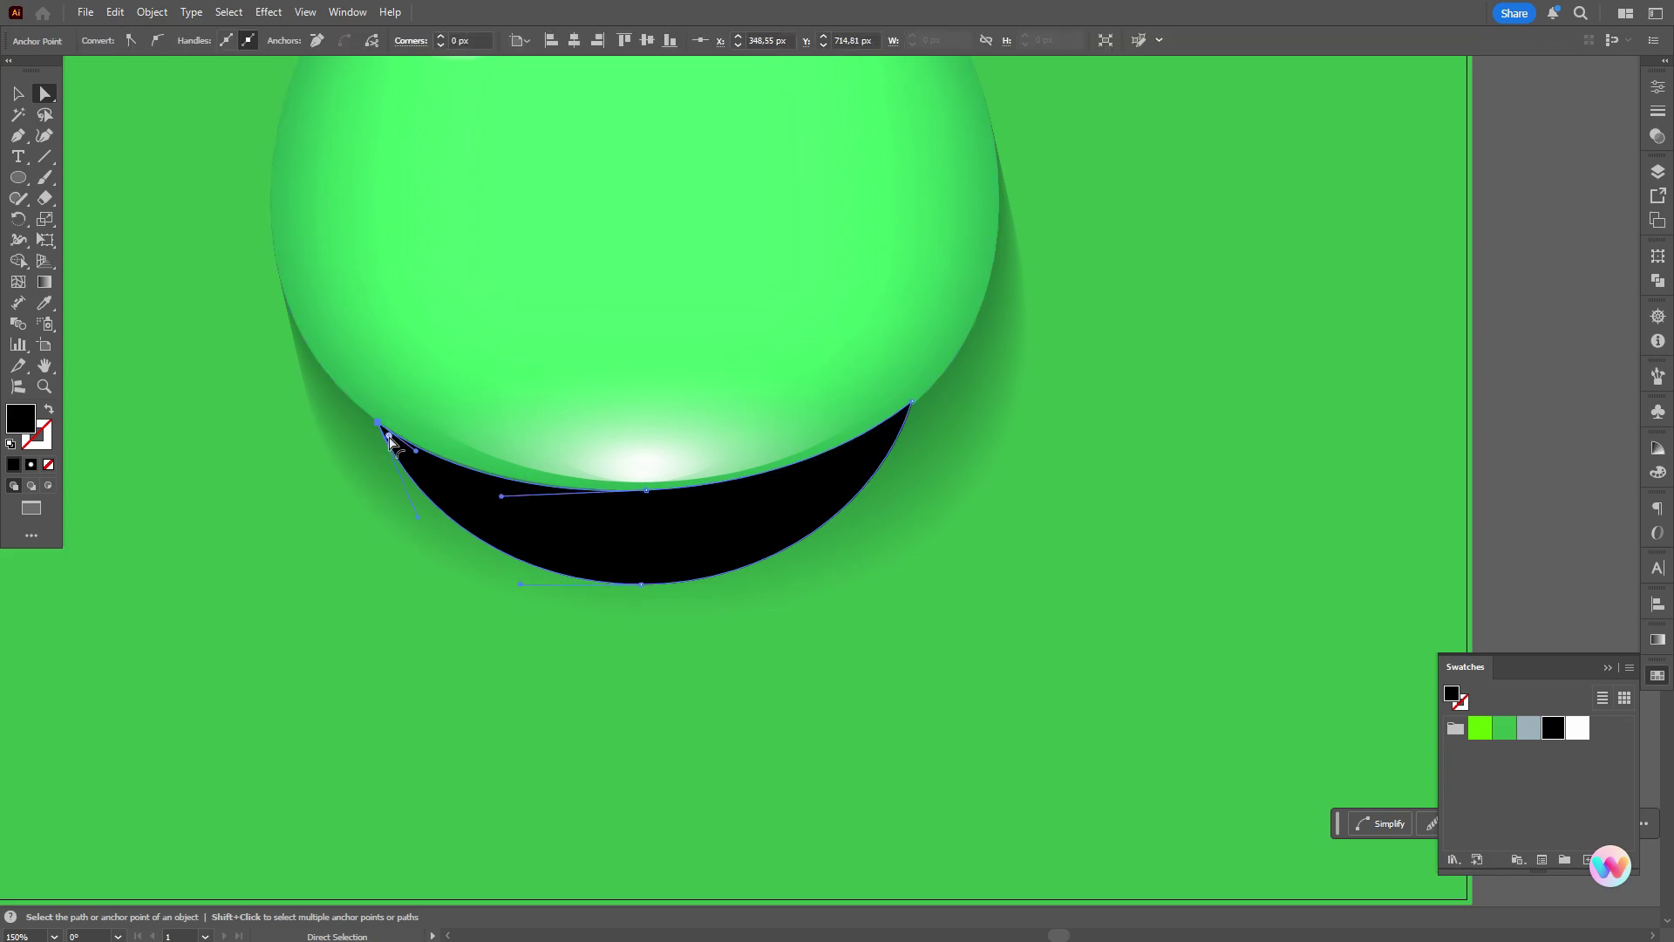
left_click_drag(389, 442, 434, 479)
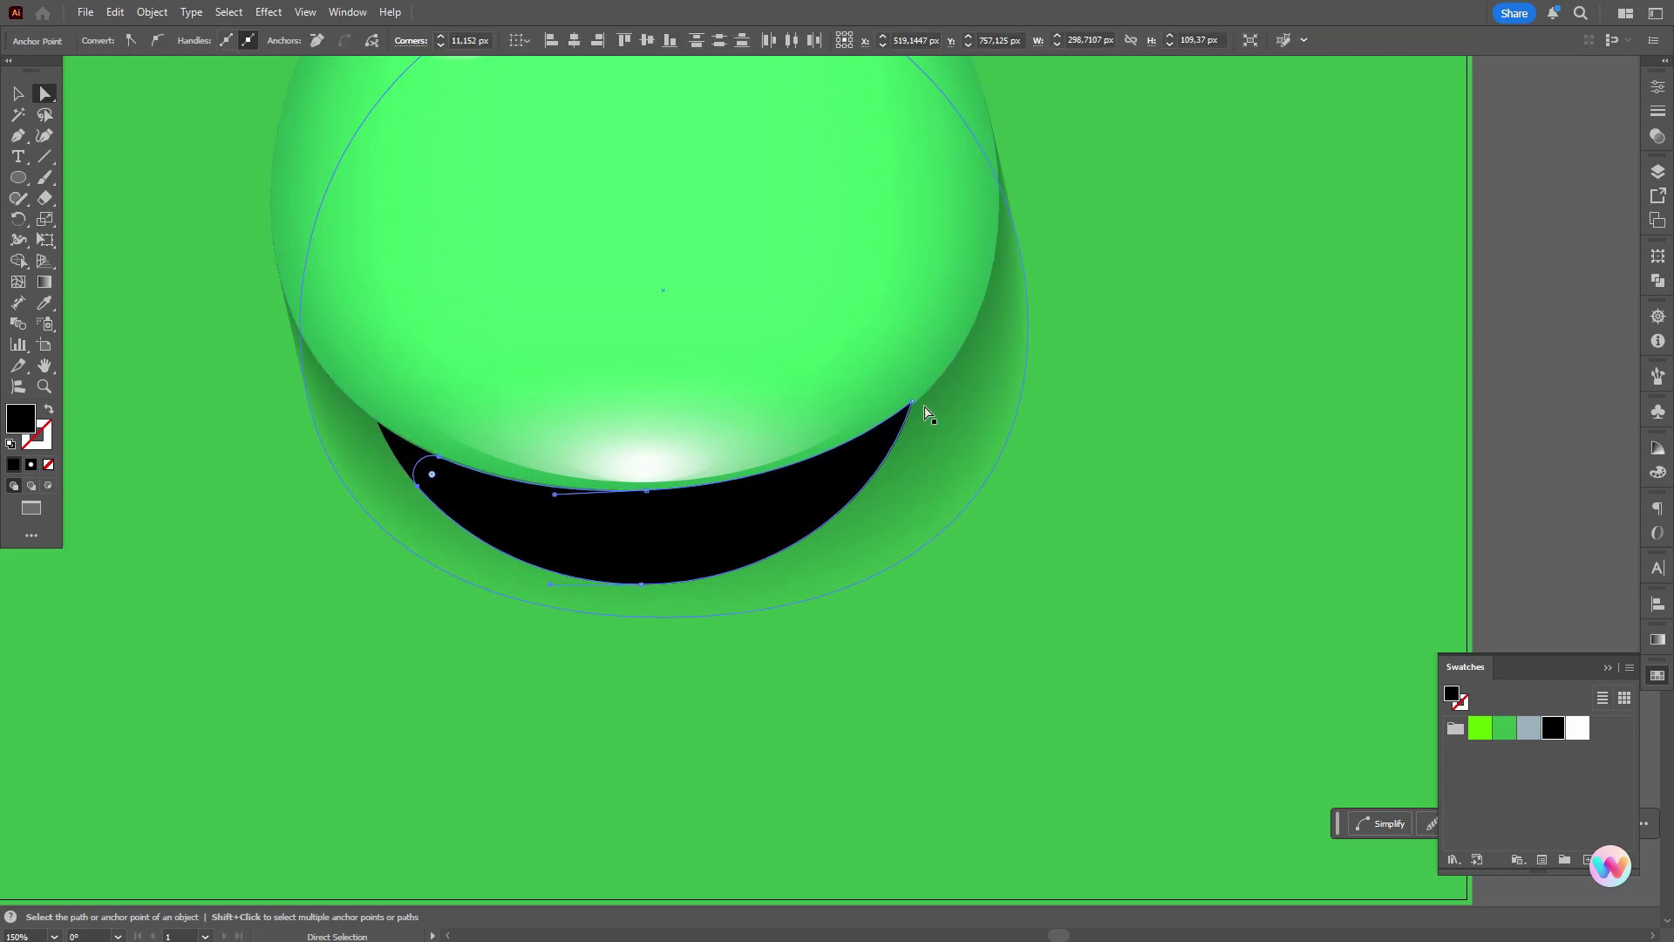
left_click(912, 402)
left_click_drag(903, 417, 852, 459)
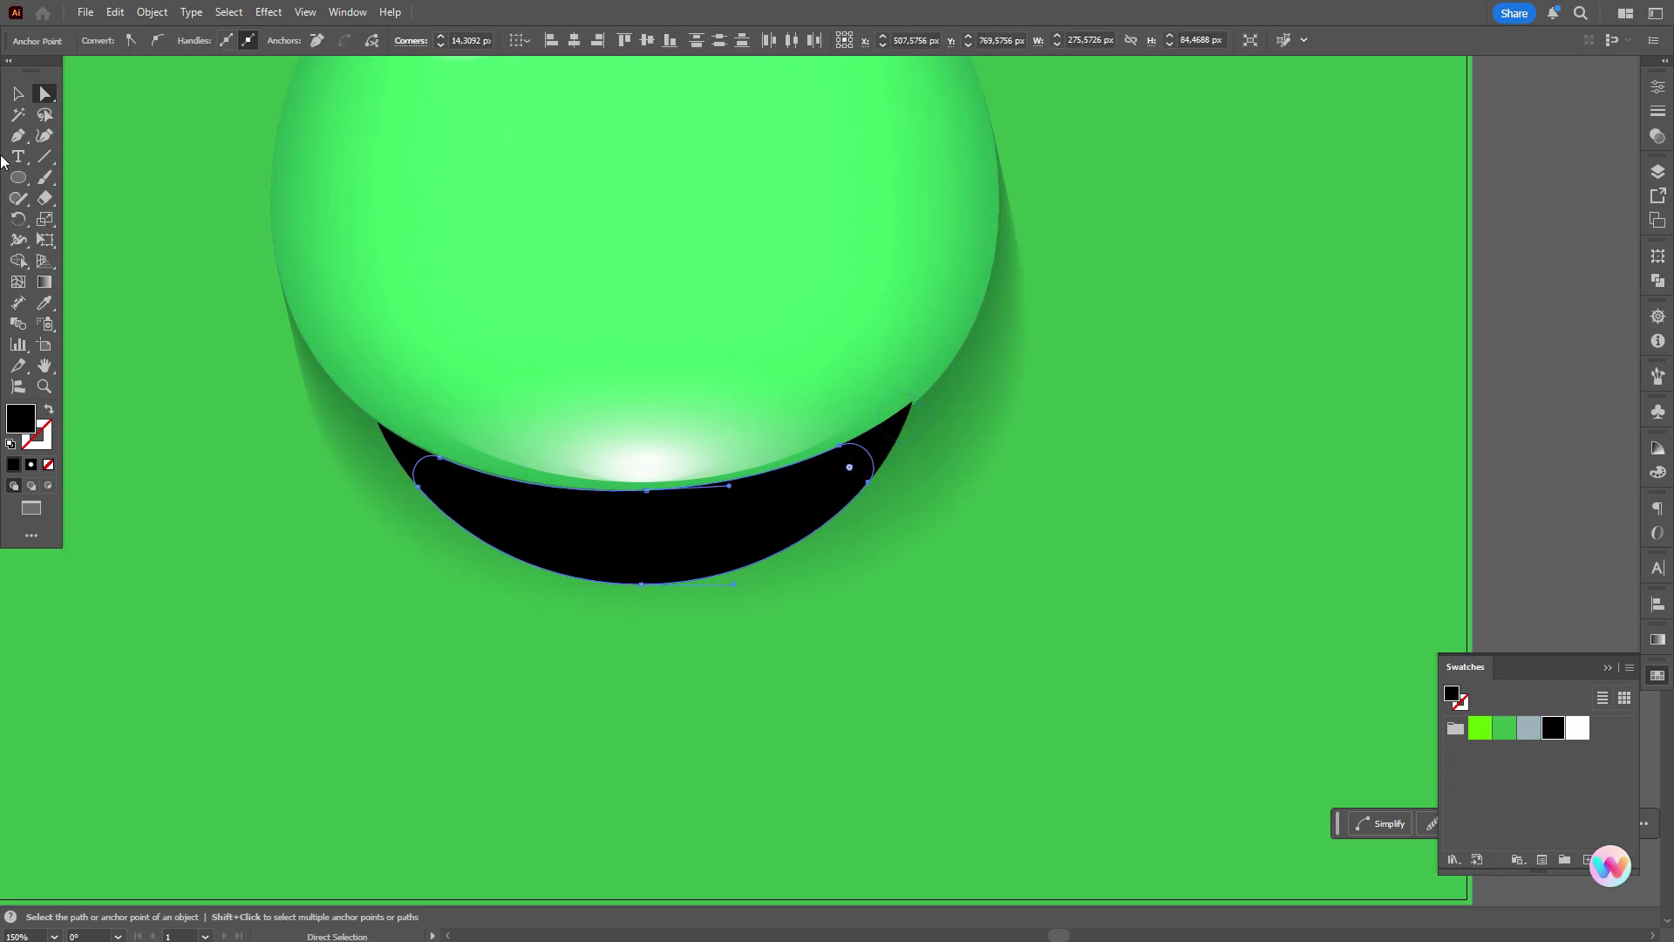
- Select the whole crescent and shift it away from the drop
key("v")
left_click(88, 167)
left_click_drag(390, 449, 348, 523)
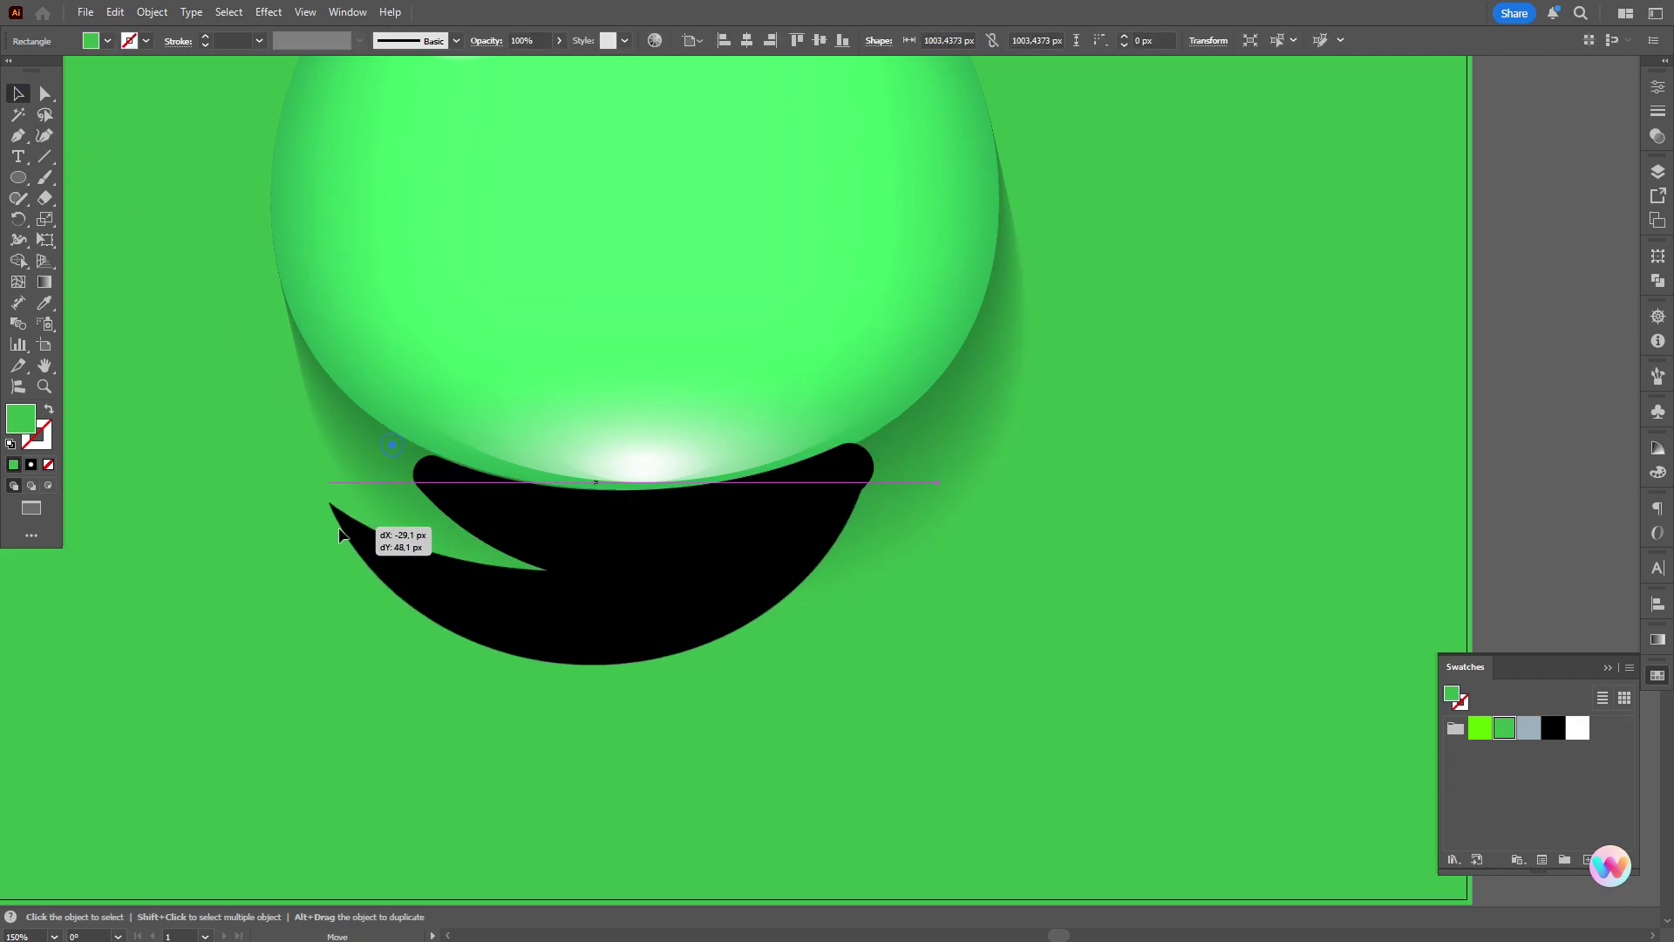
- Undo the accidental move and nudge the crescent slightly lower, centred under the drop
key("ctrl+z")
key("ctrl+shift+a")
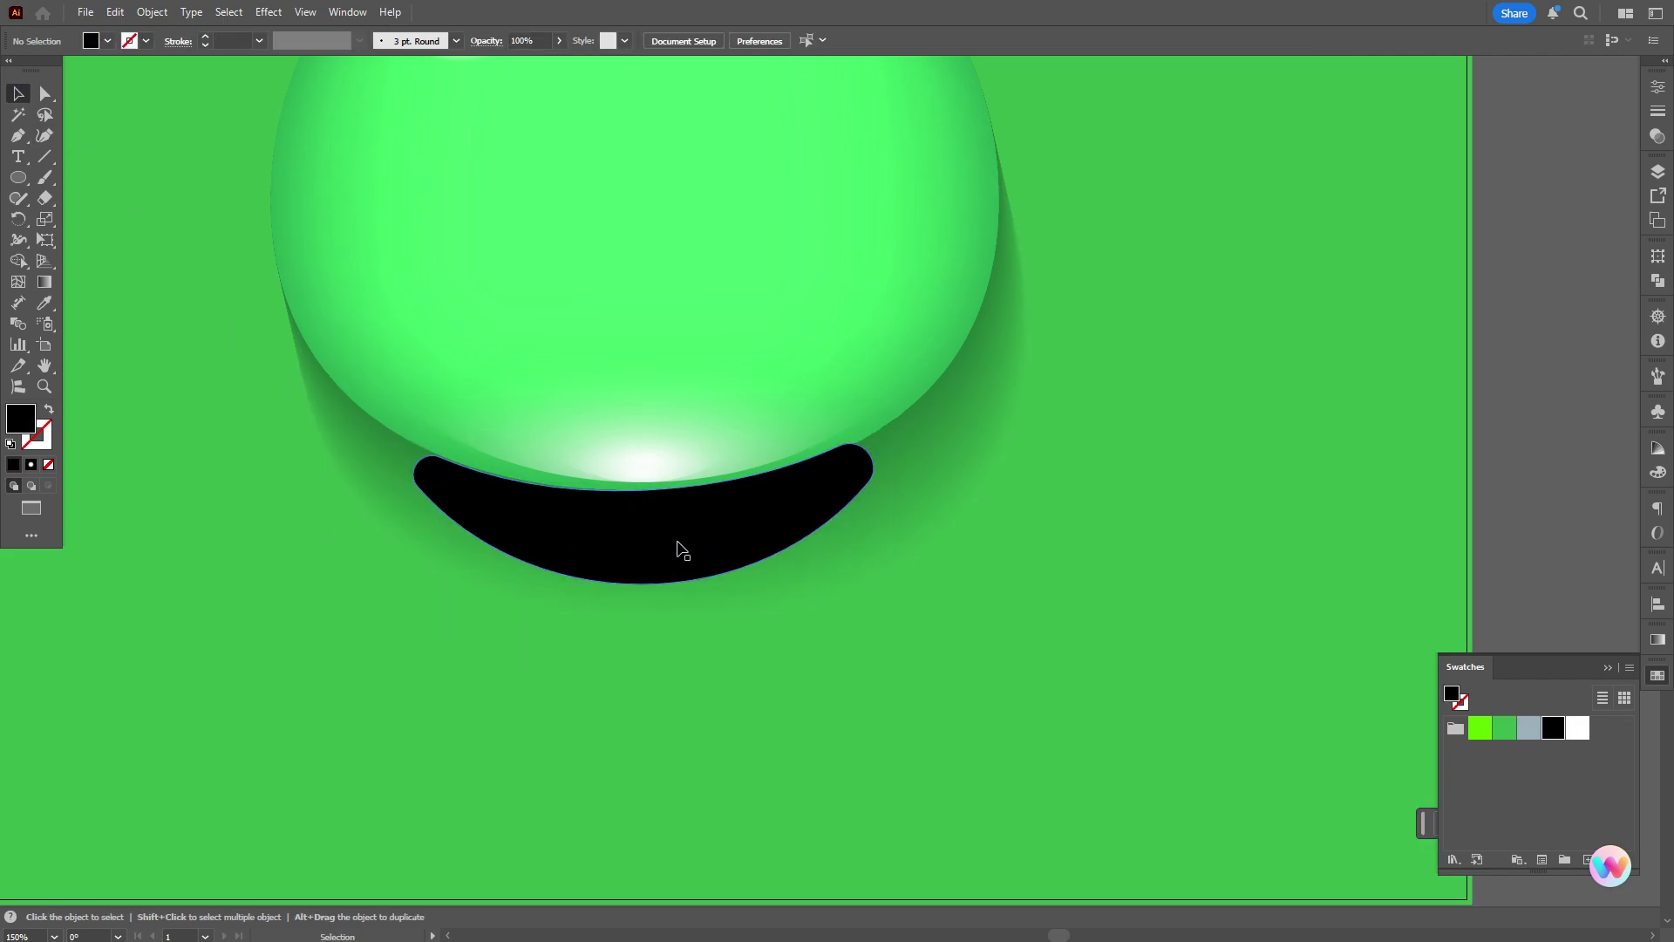
left_click_drag(739, 536, 750, 540)
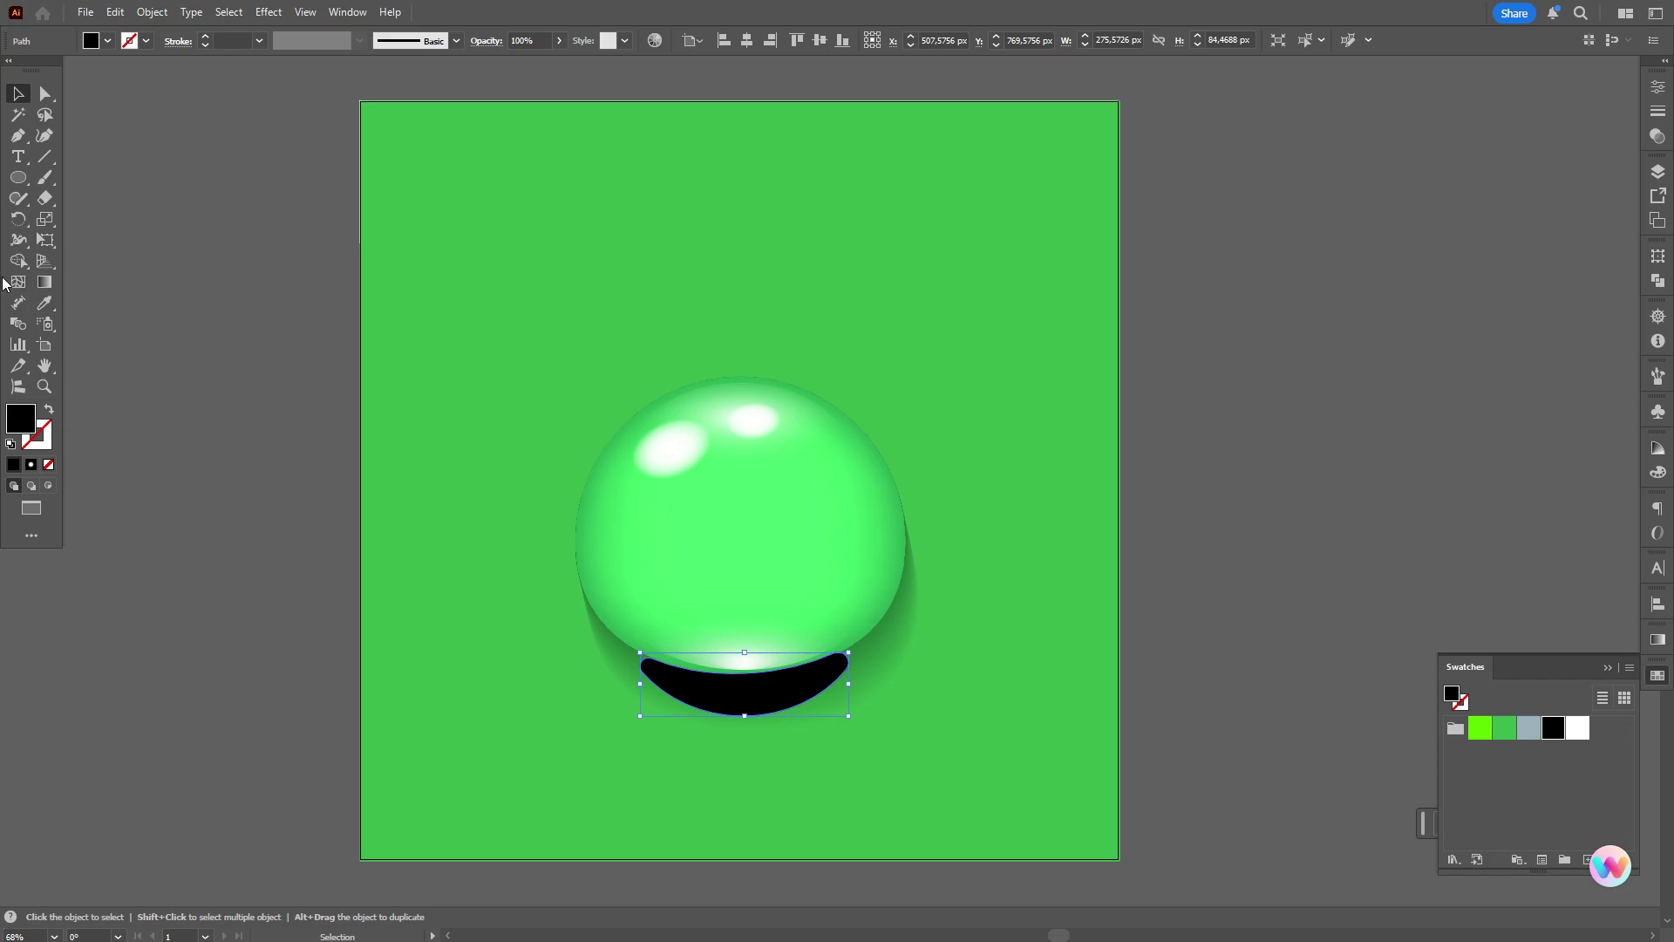
- Add a mesh point at the crescent's centre and colour it bright green
left_click(36, 281)
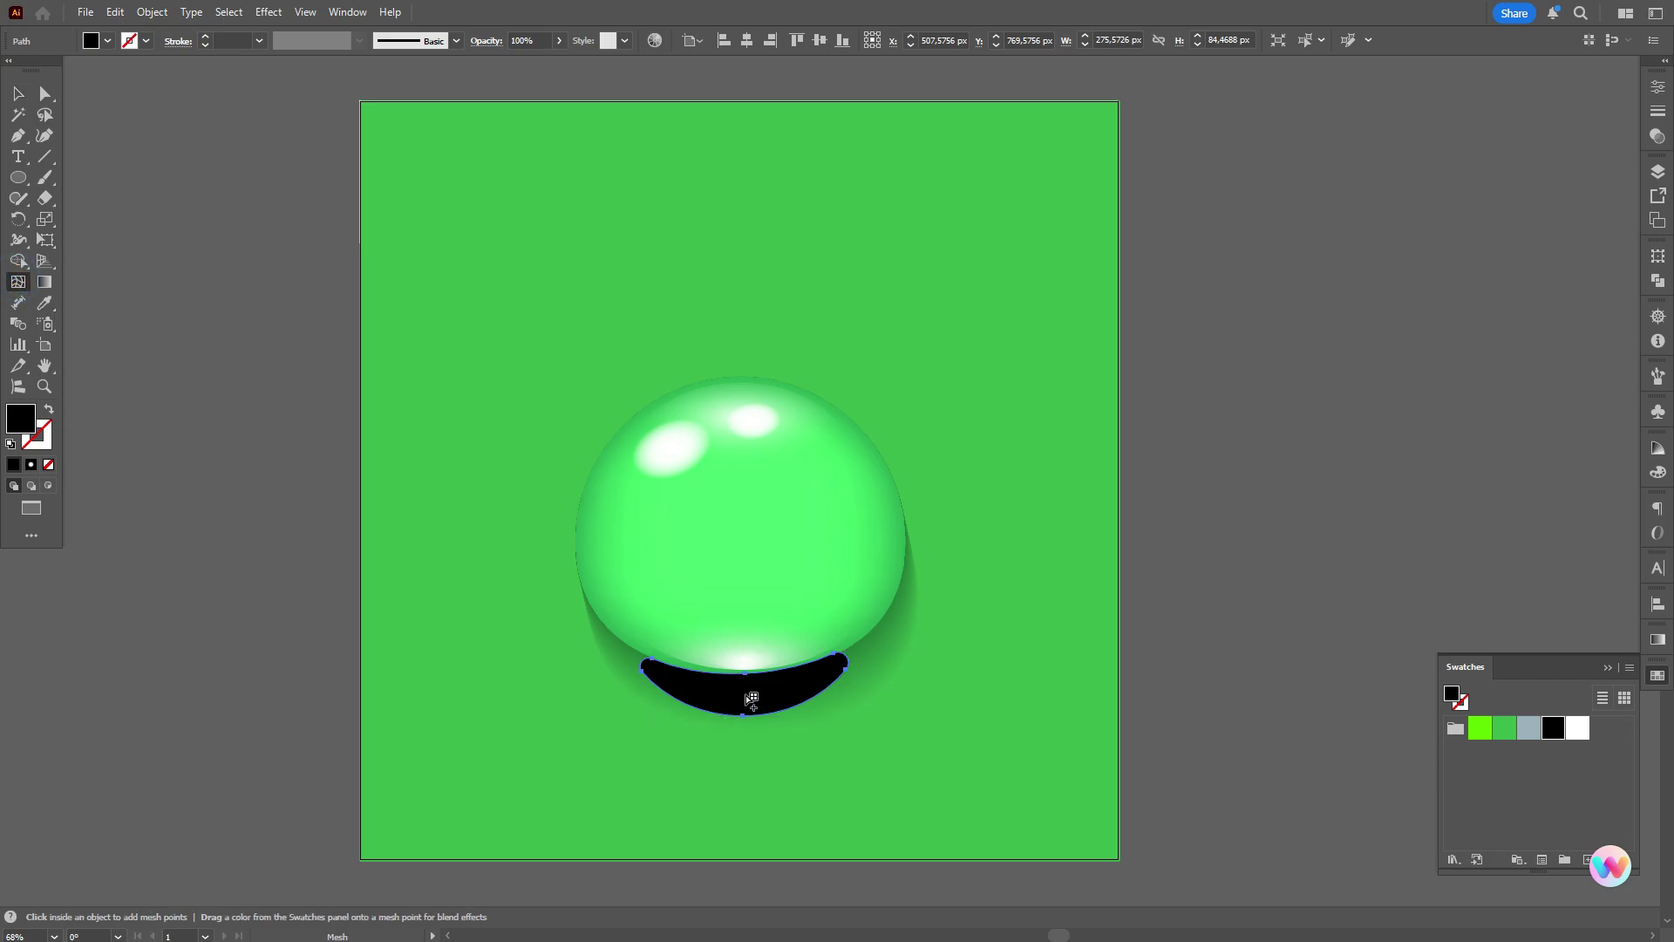
left_click(746, 691)
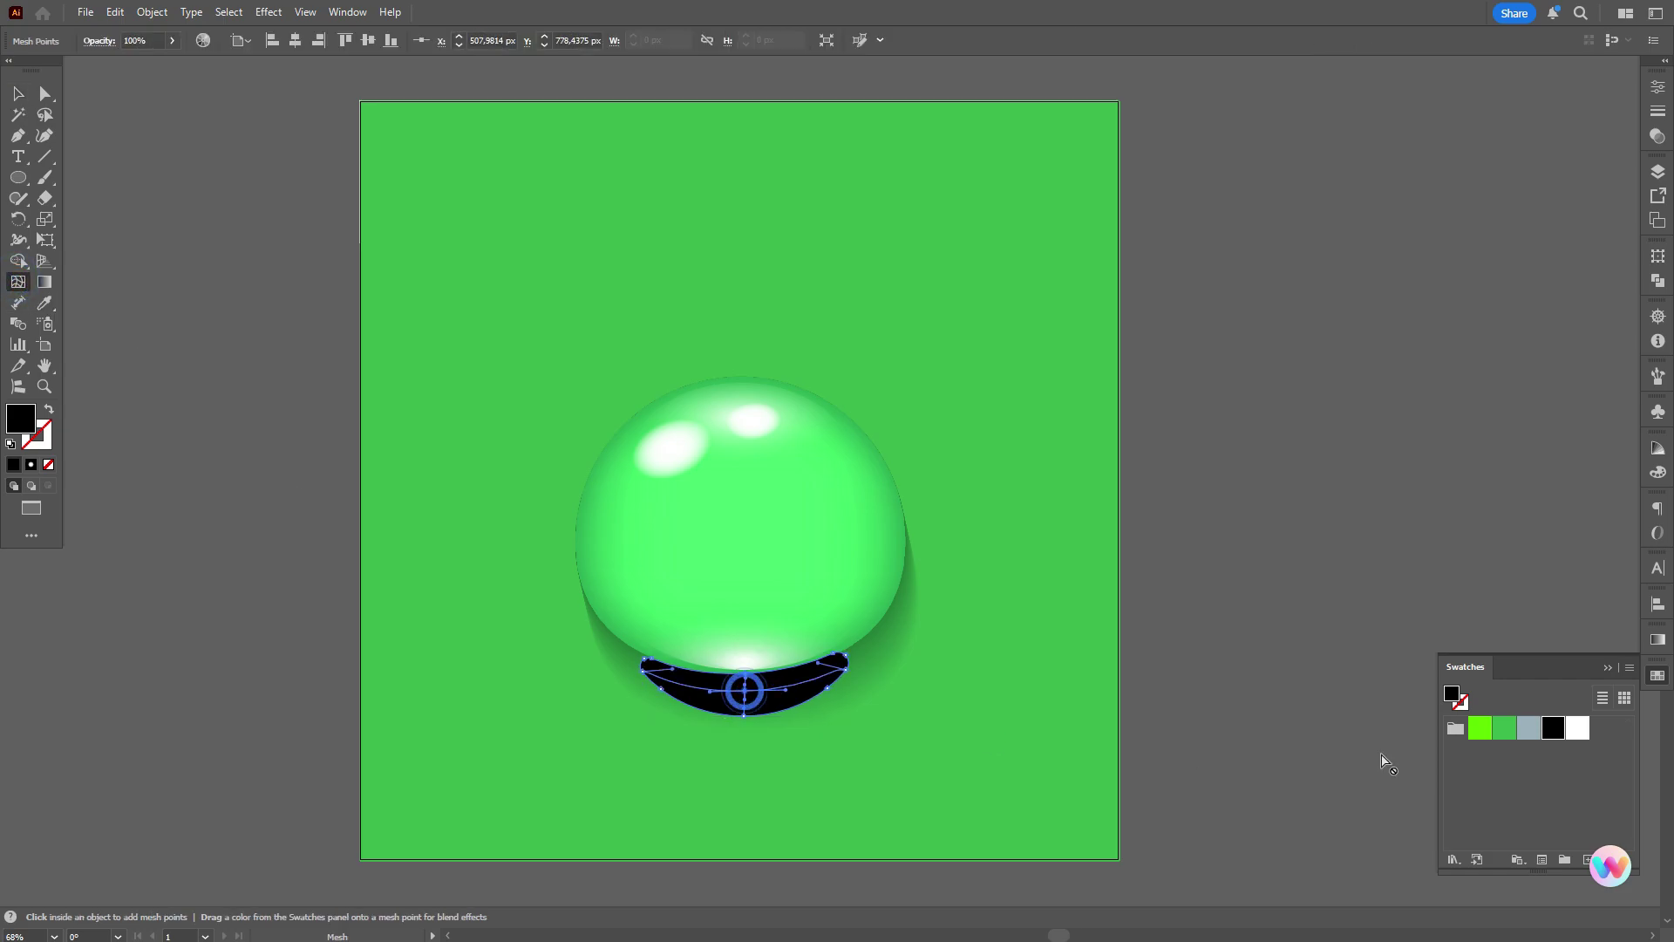
left_click_drag(1479, 727, 749, 693)
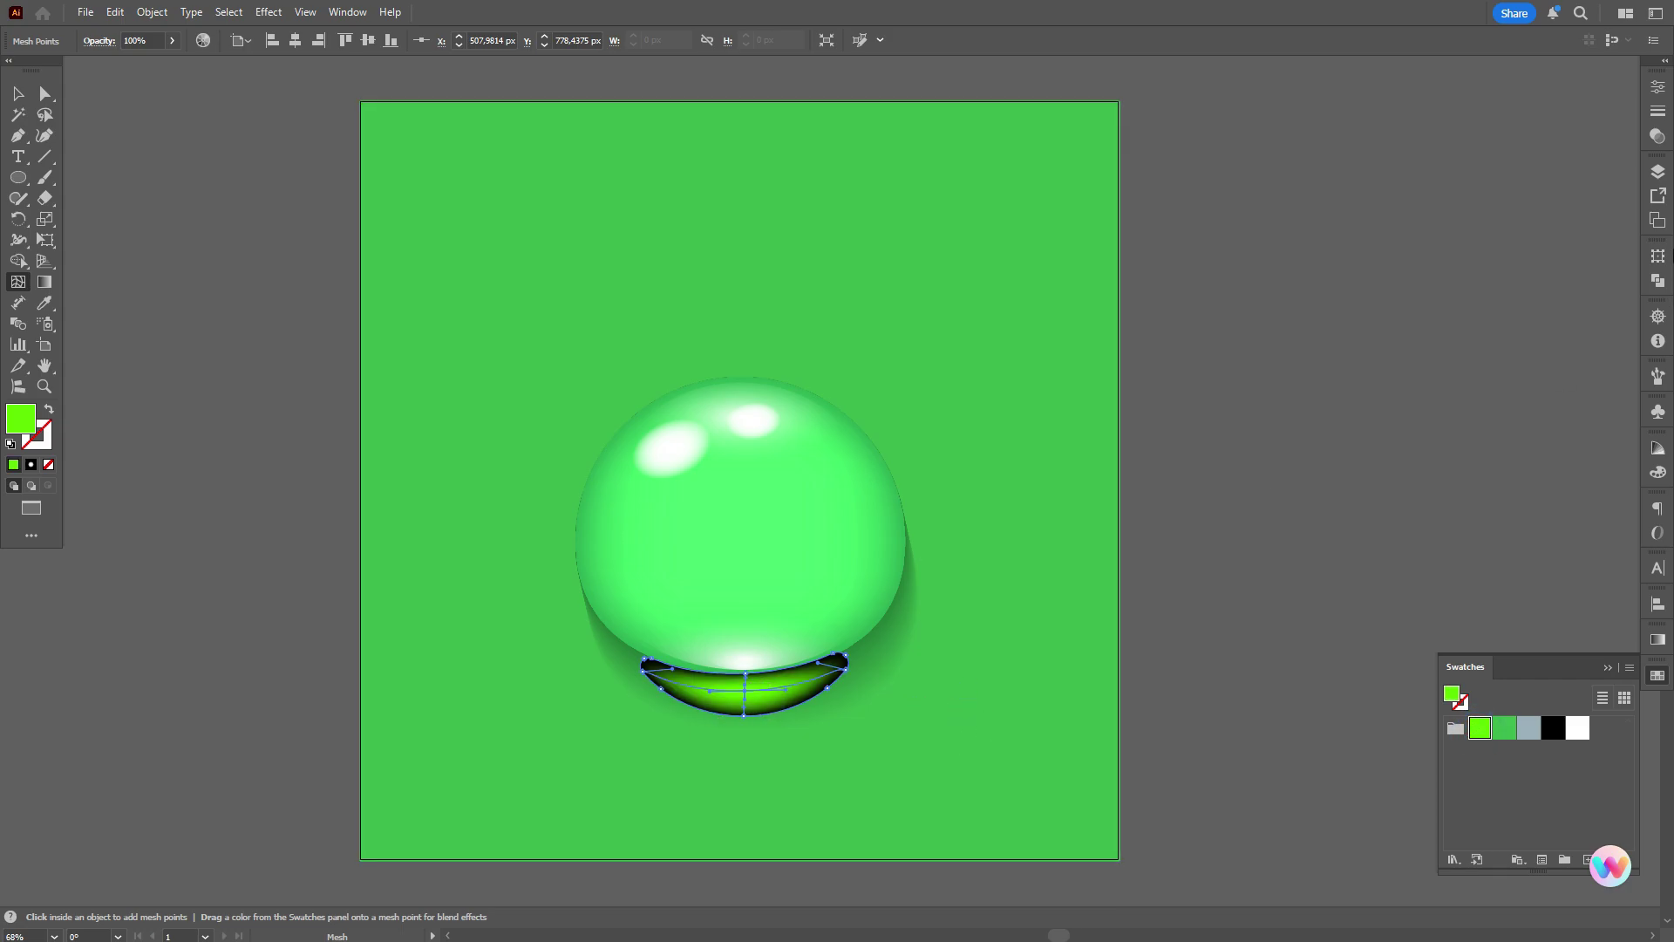
left_click(1659, 135)
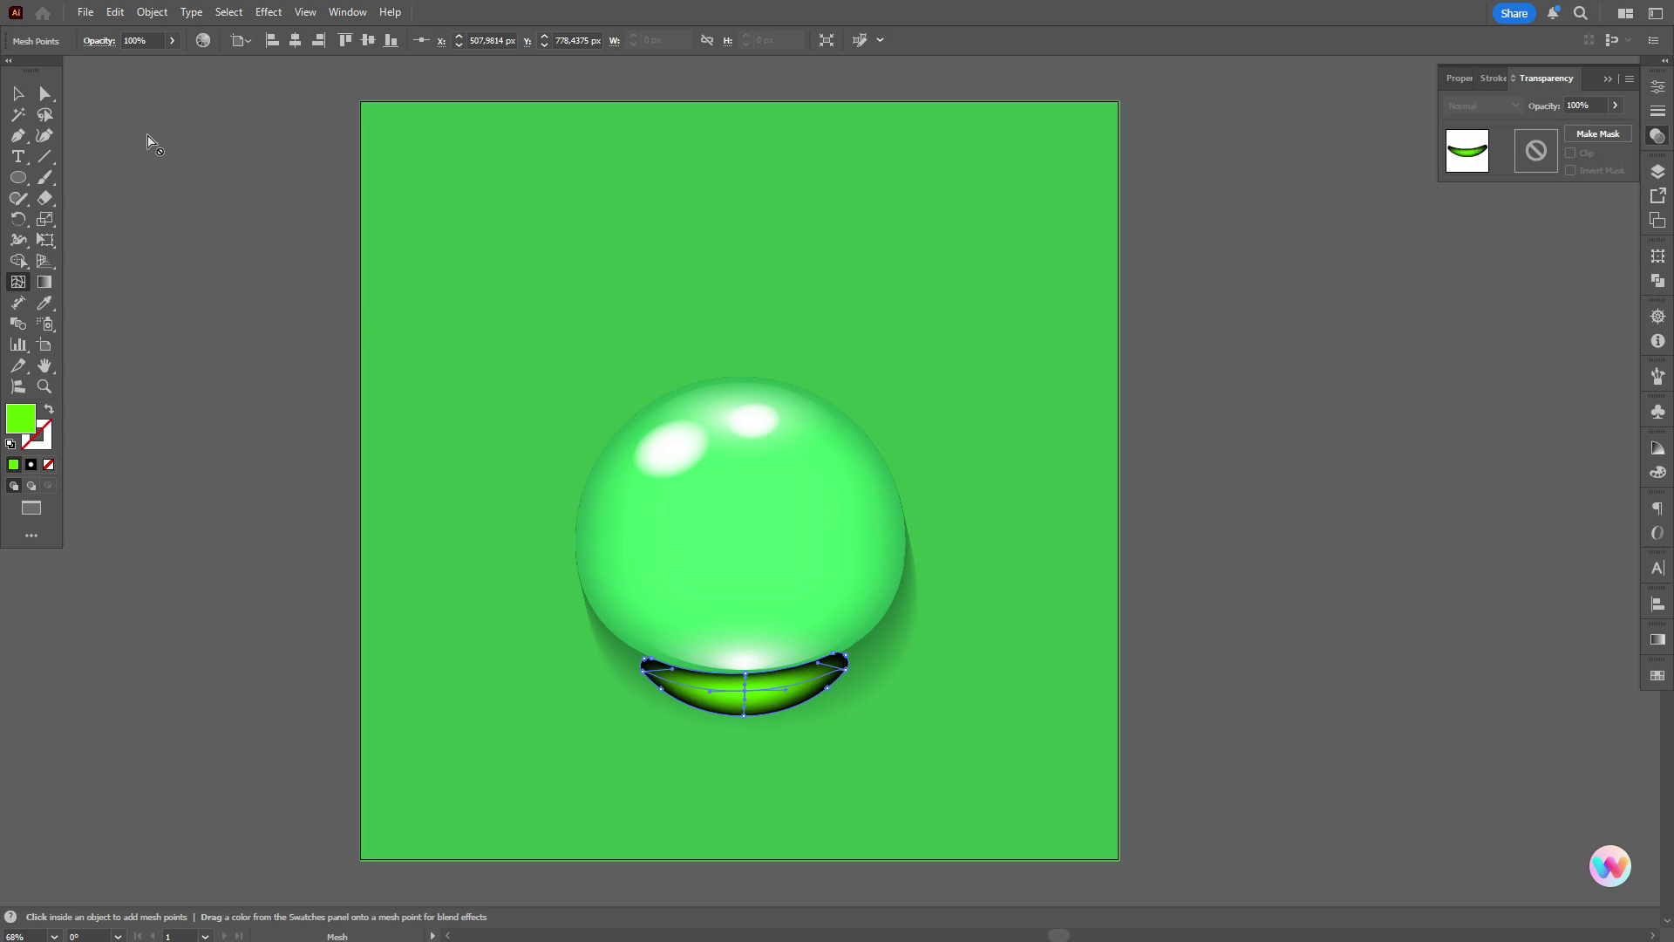
- Set the crescent mesh's transparency blend mode to Screen
left_click(19, 96)
left_click(818, 689)
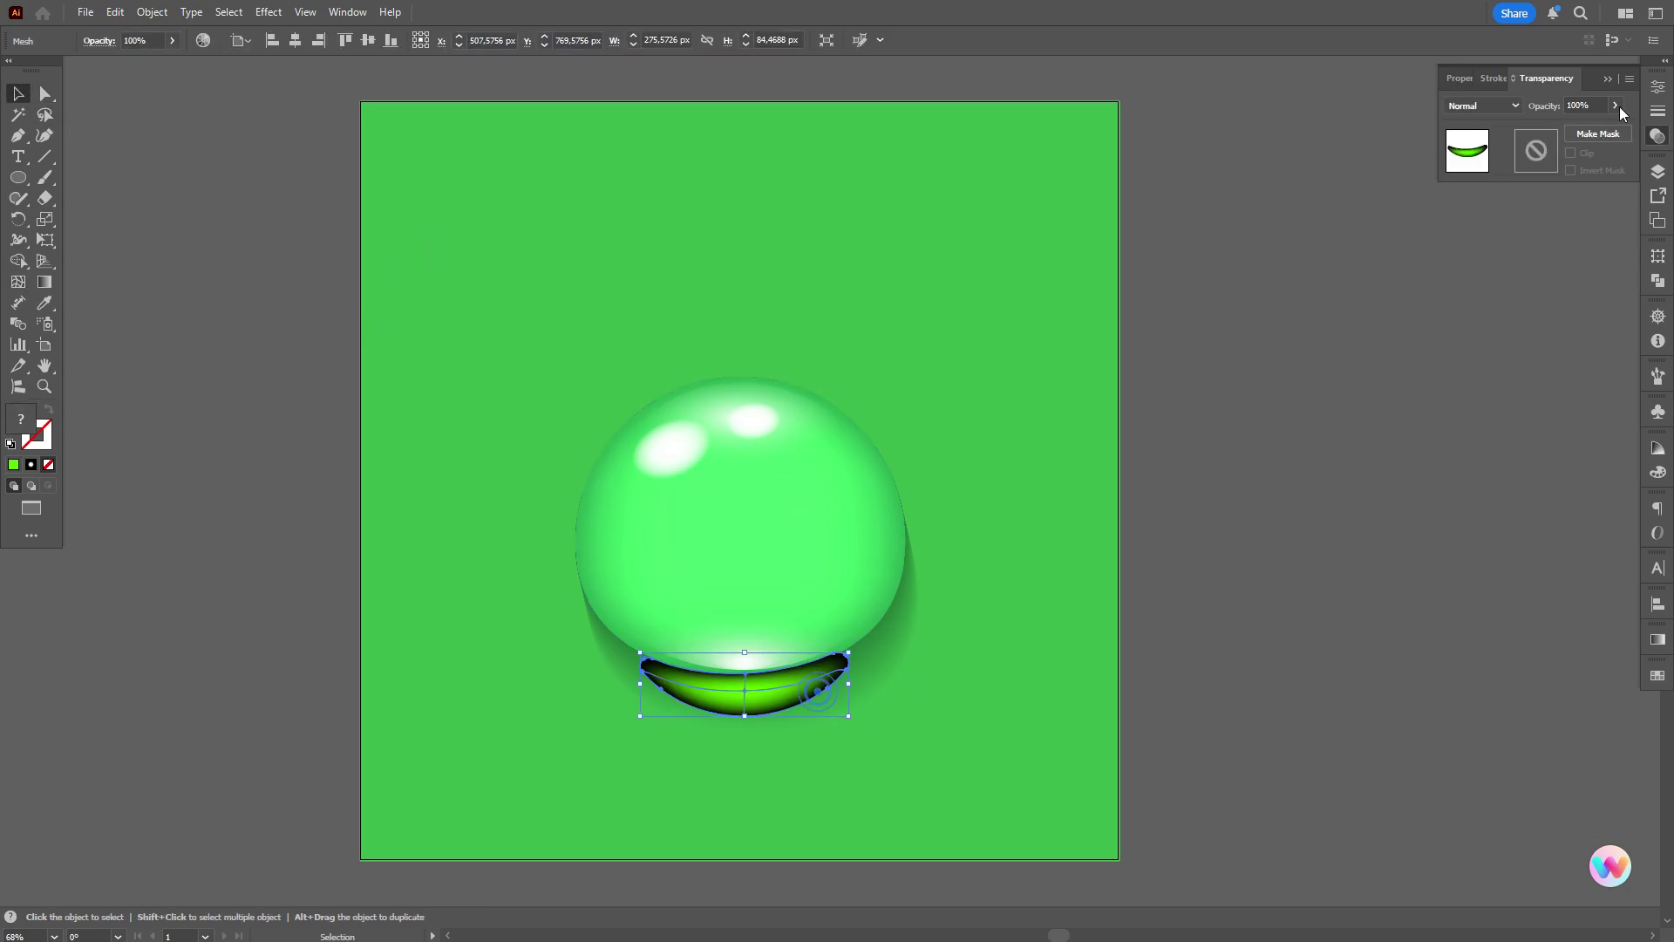
left_click(1500, 109)
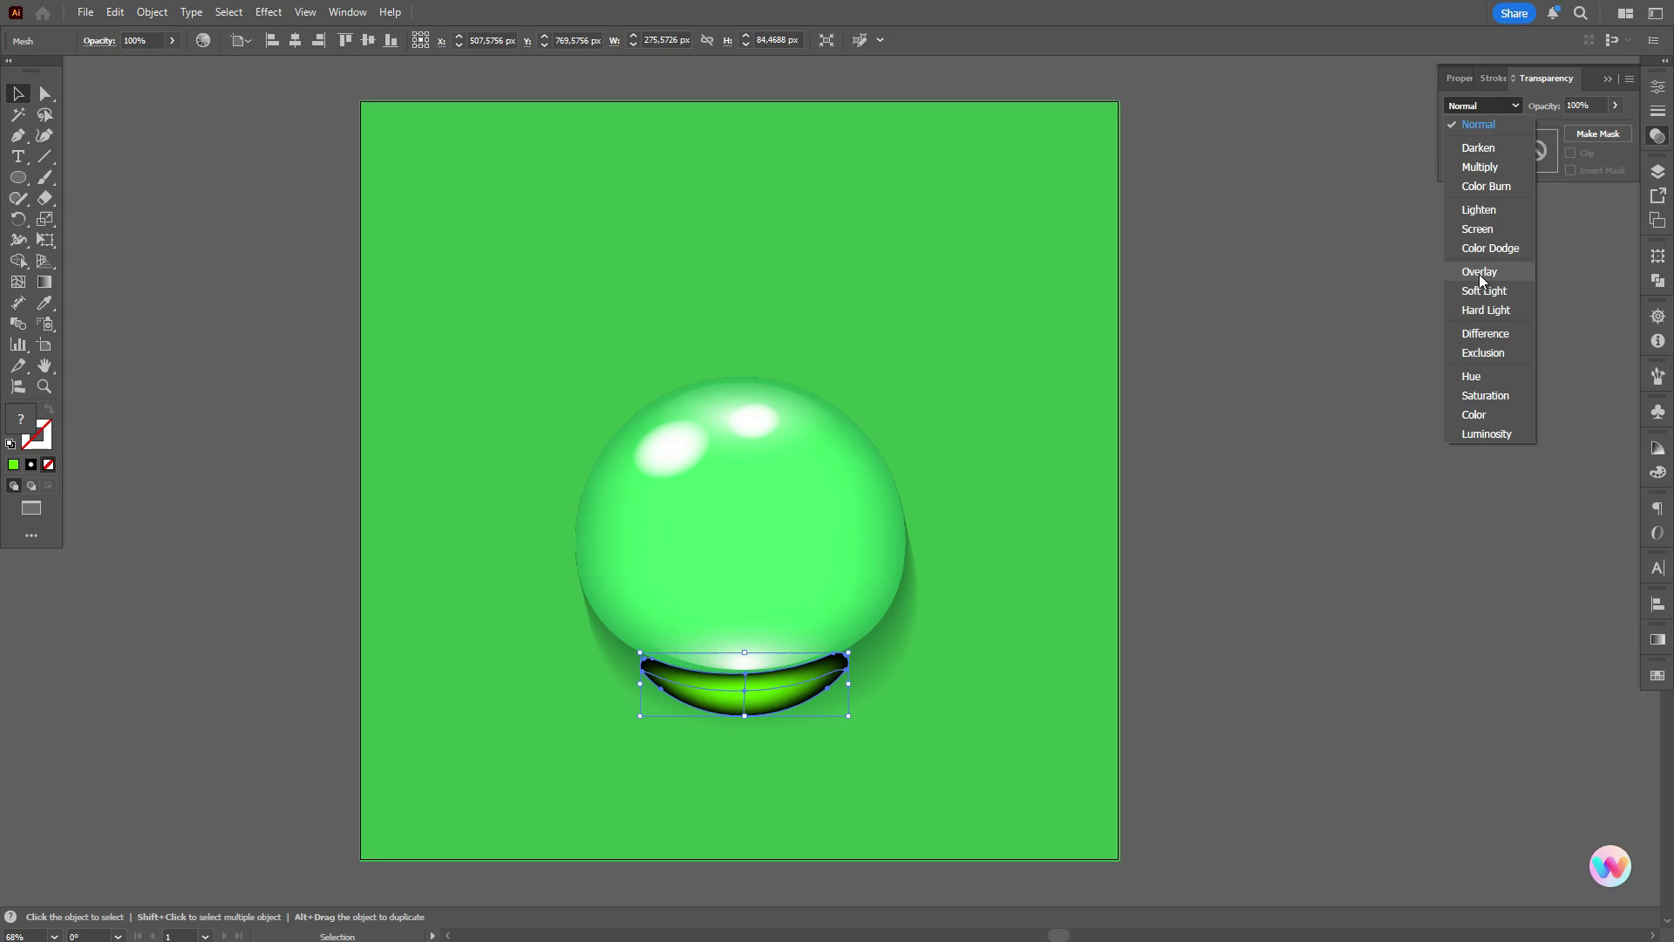
left_click(1480, 247)
left_click(1264, 386)
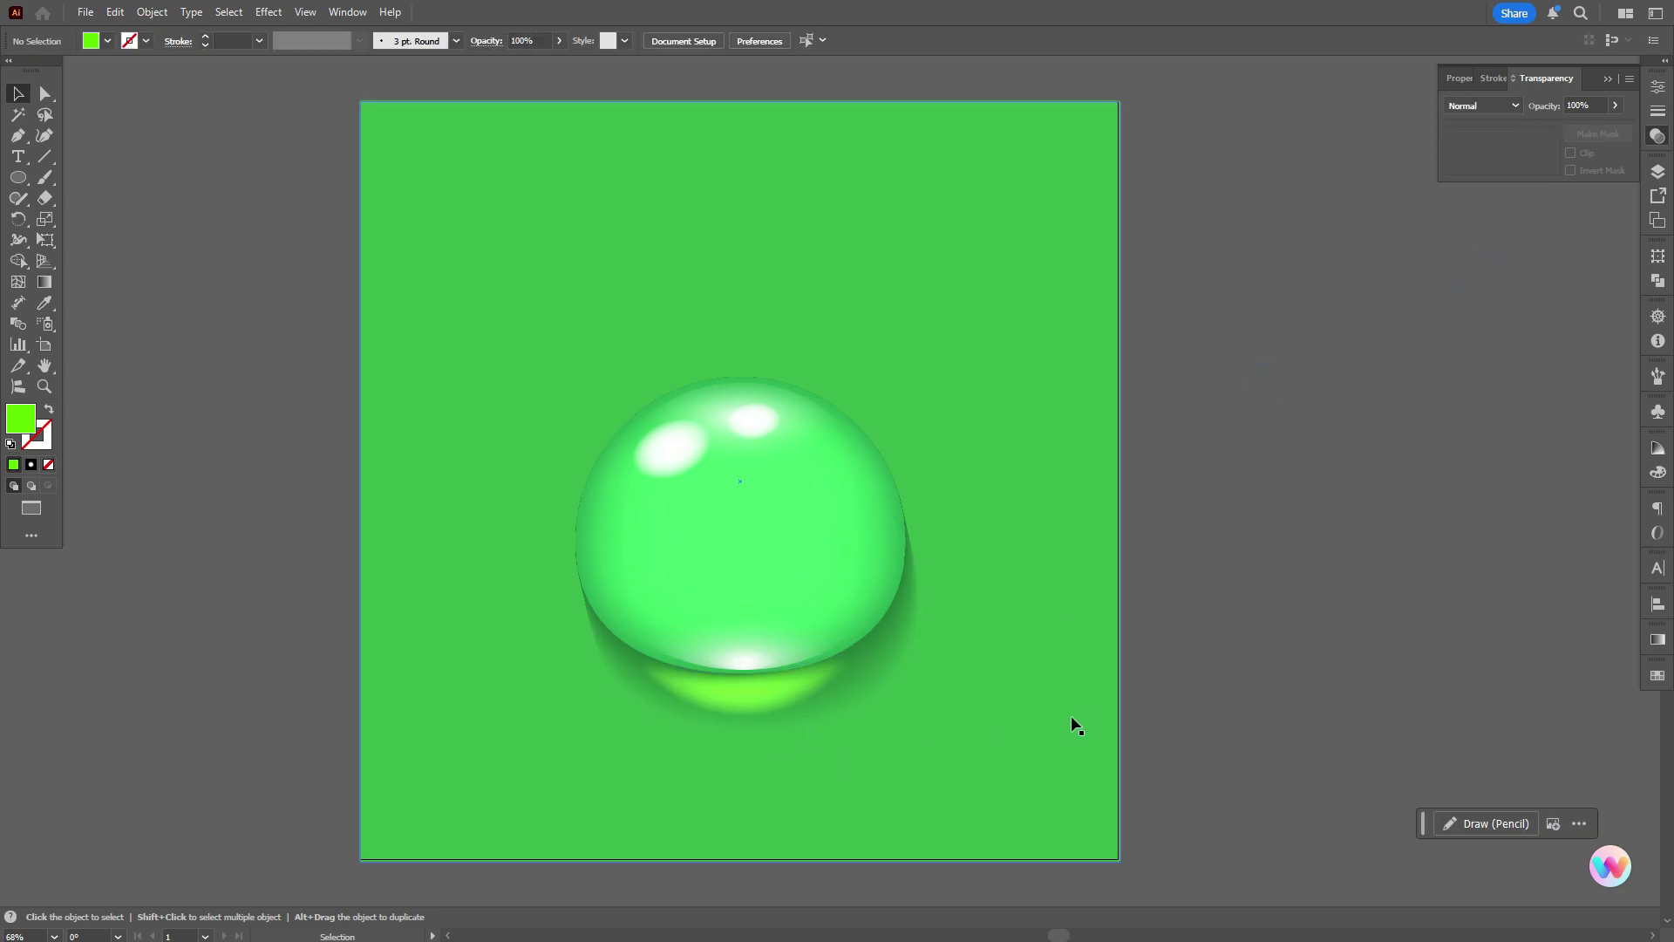
left_click(778, 696)
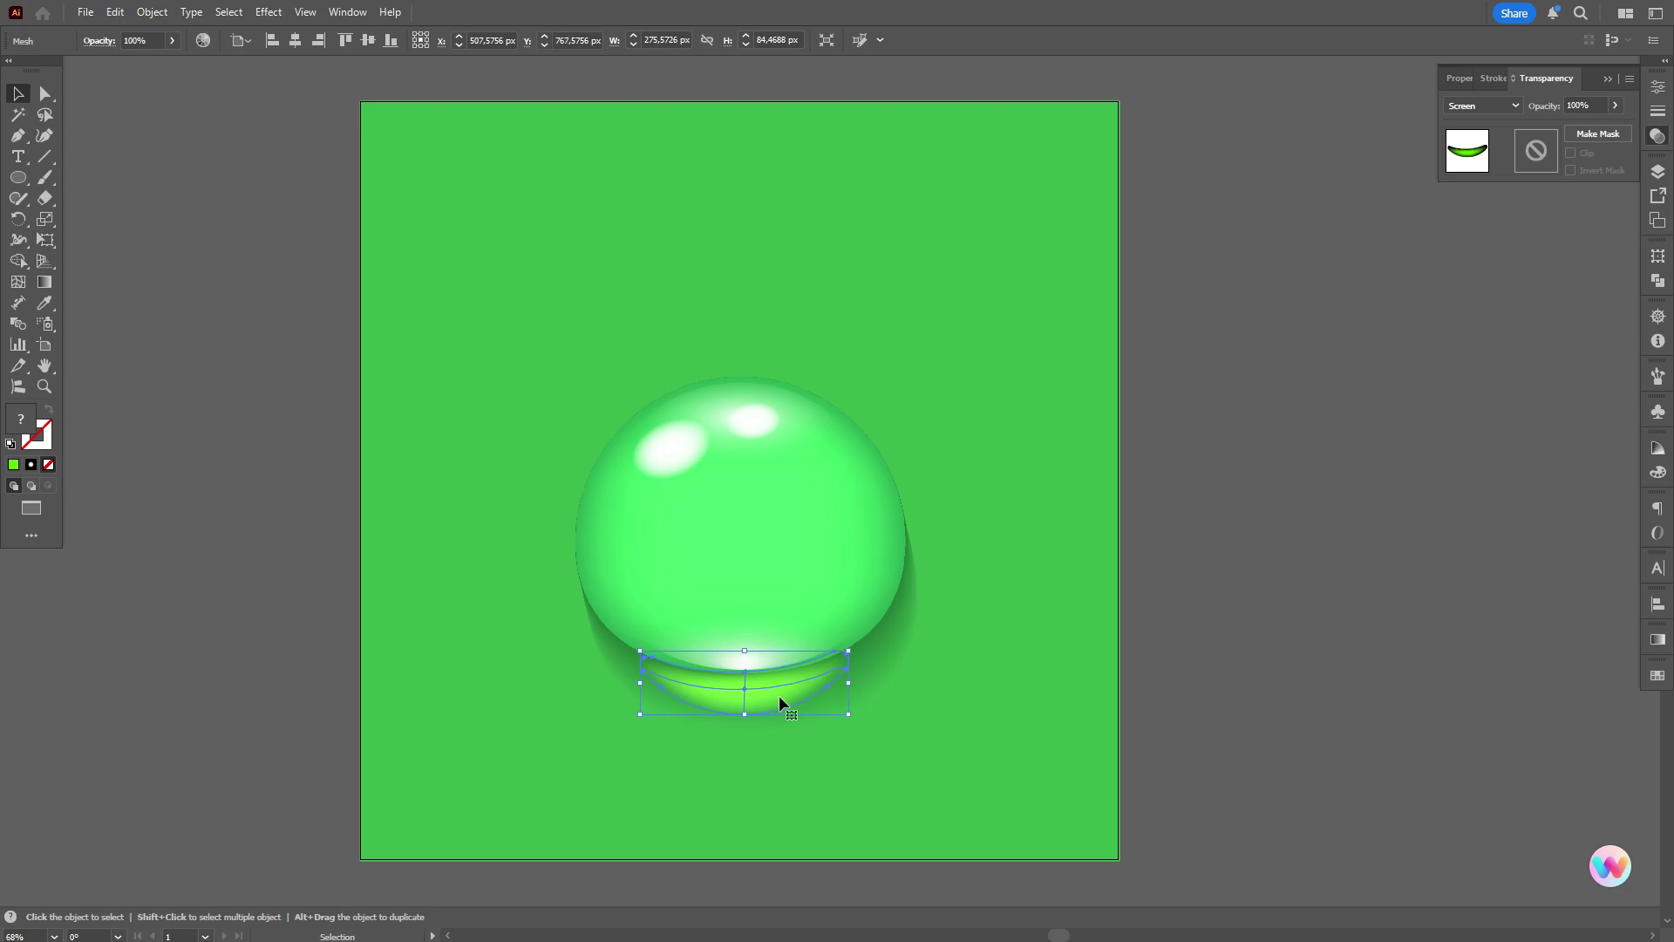
left_click(1233, 683)
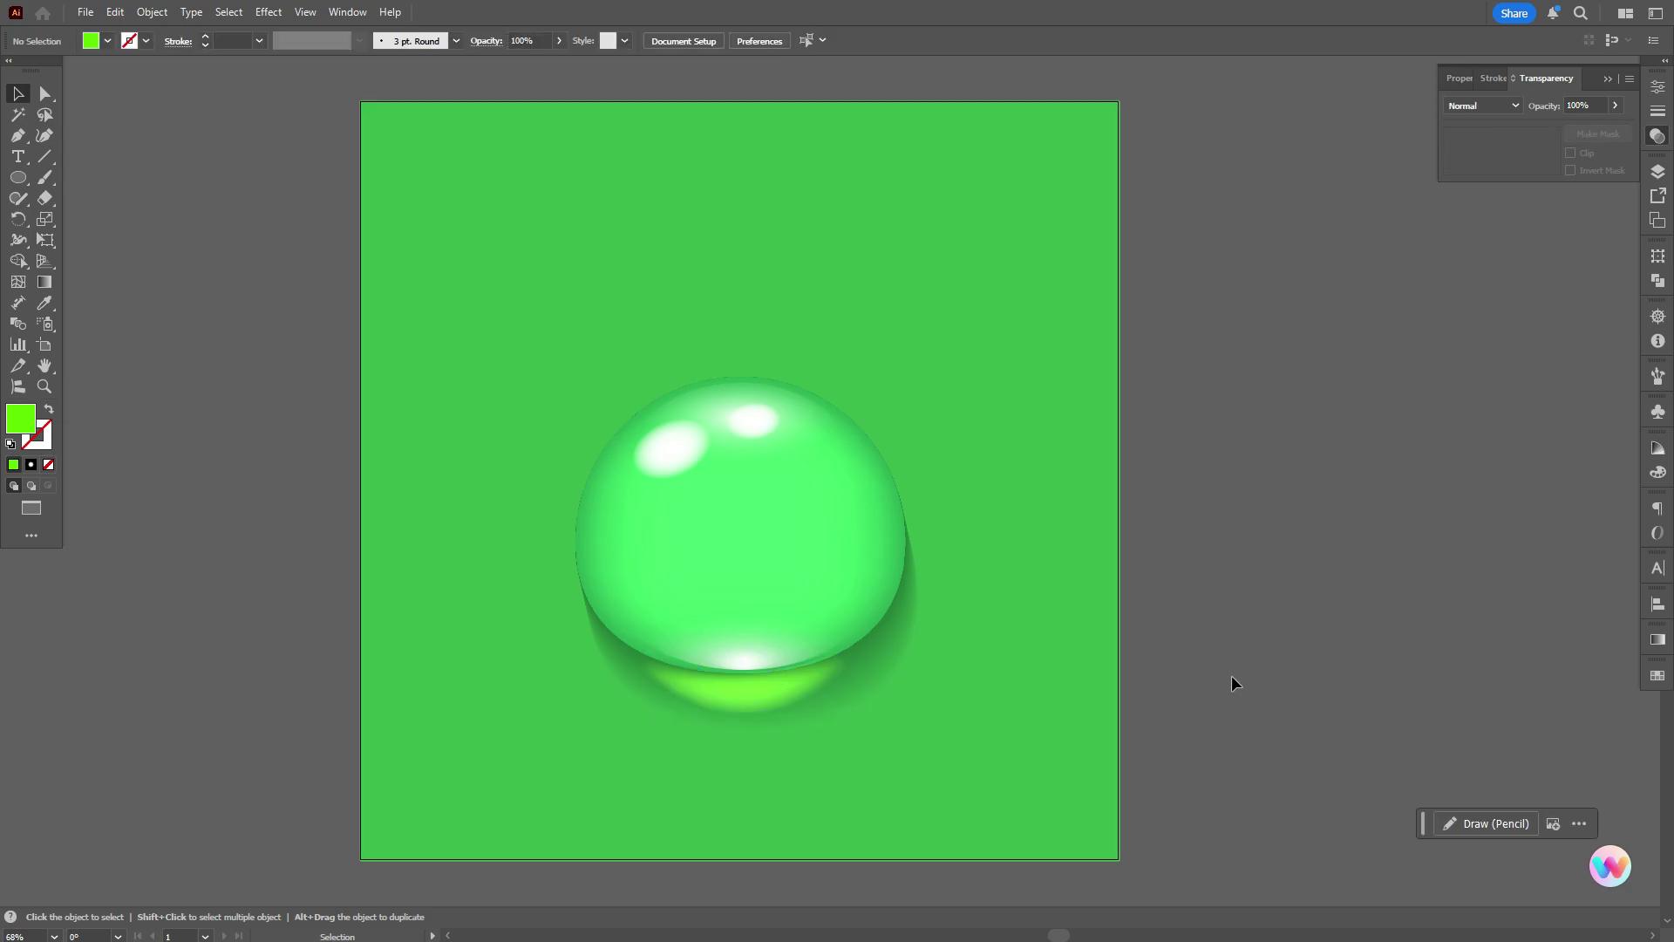
left_click(782, 693)
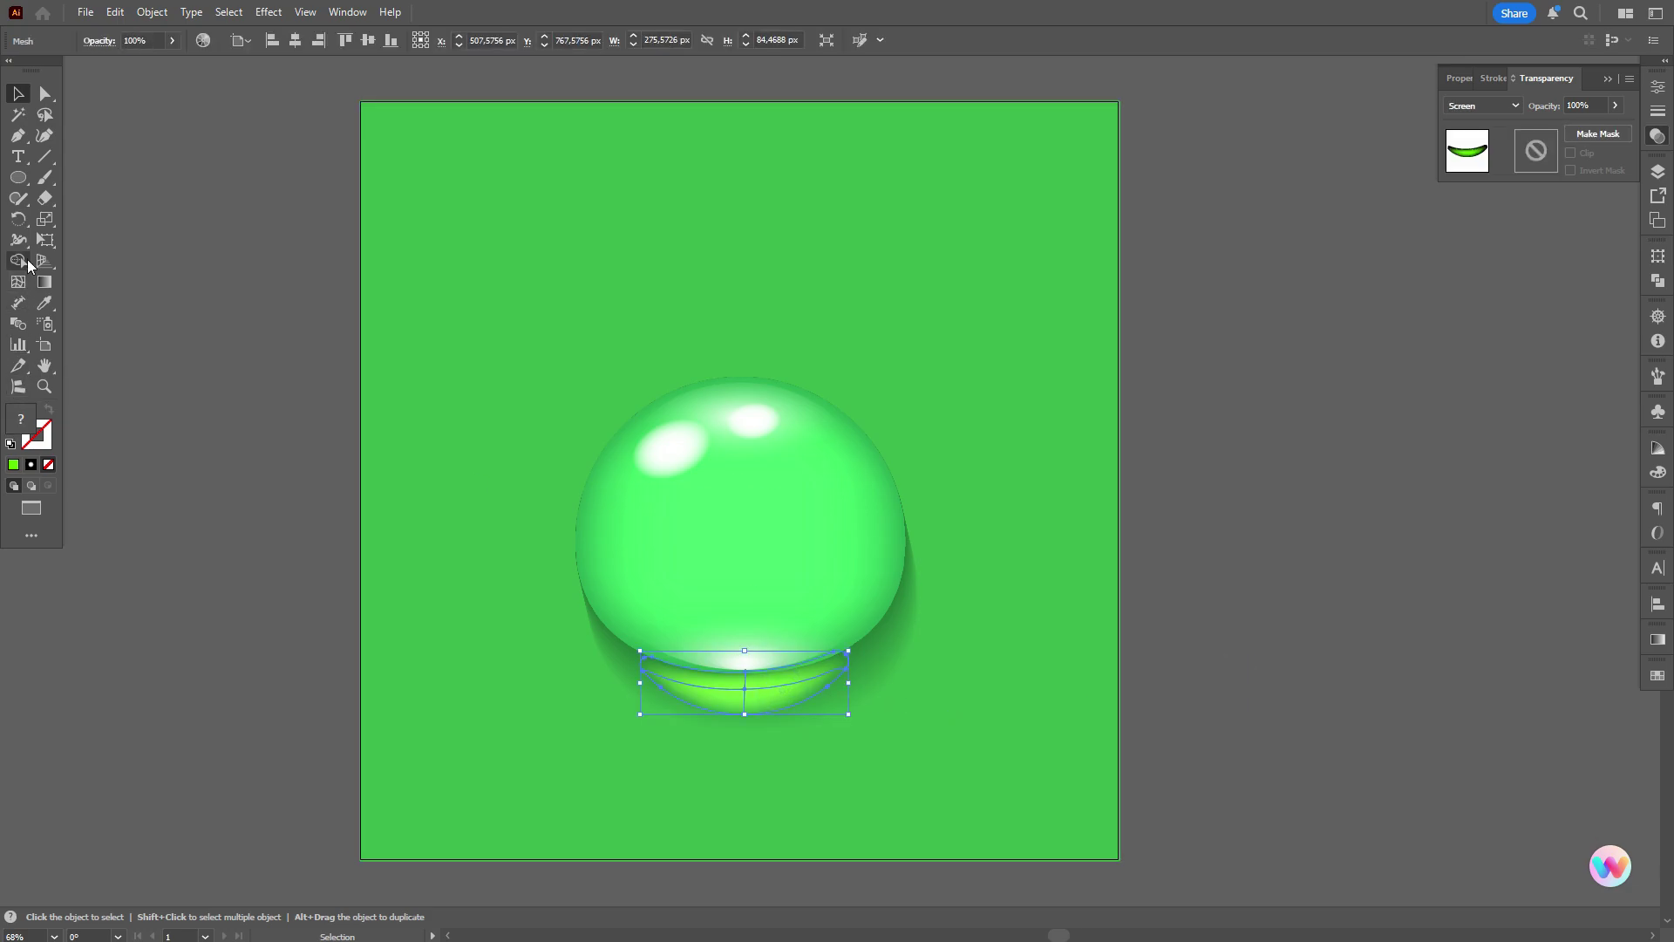
- Add dark green mesh points at the crescent's centre, left and right sides
left_click(18, 281)
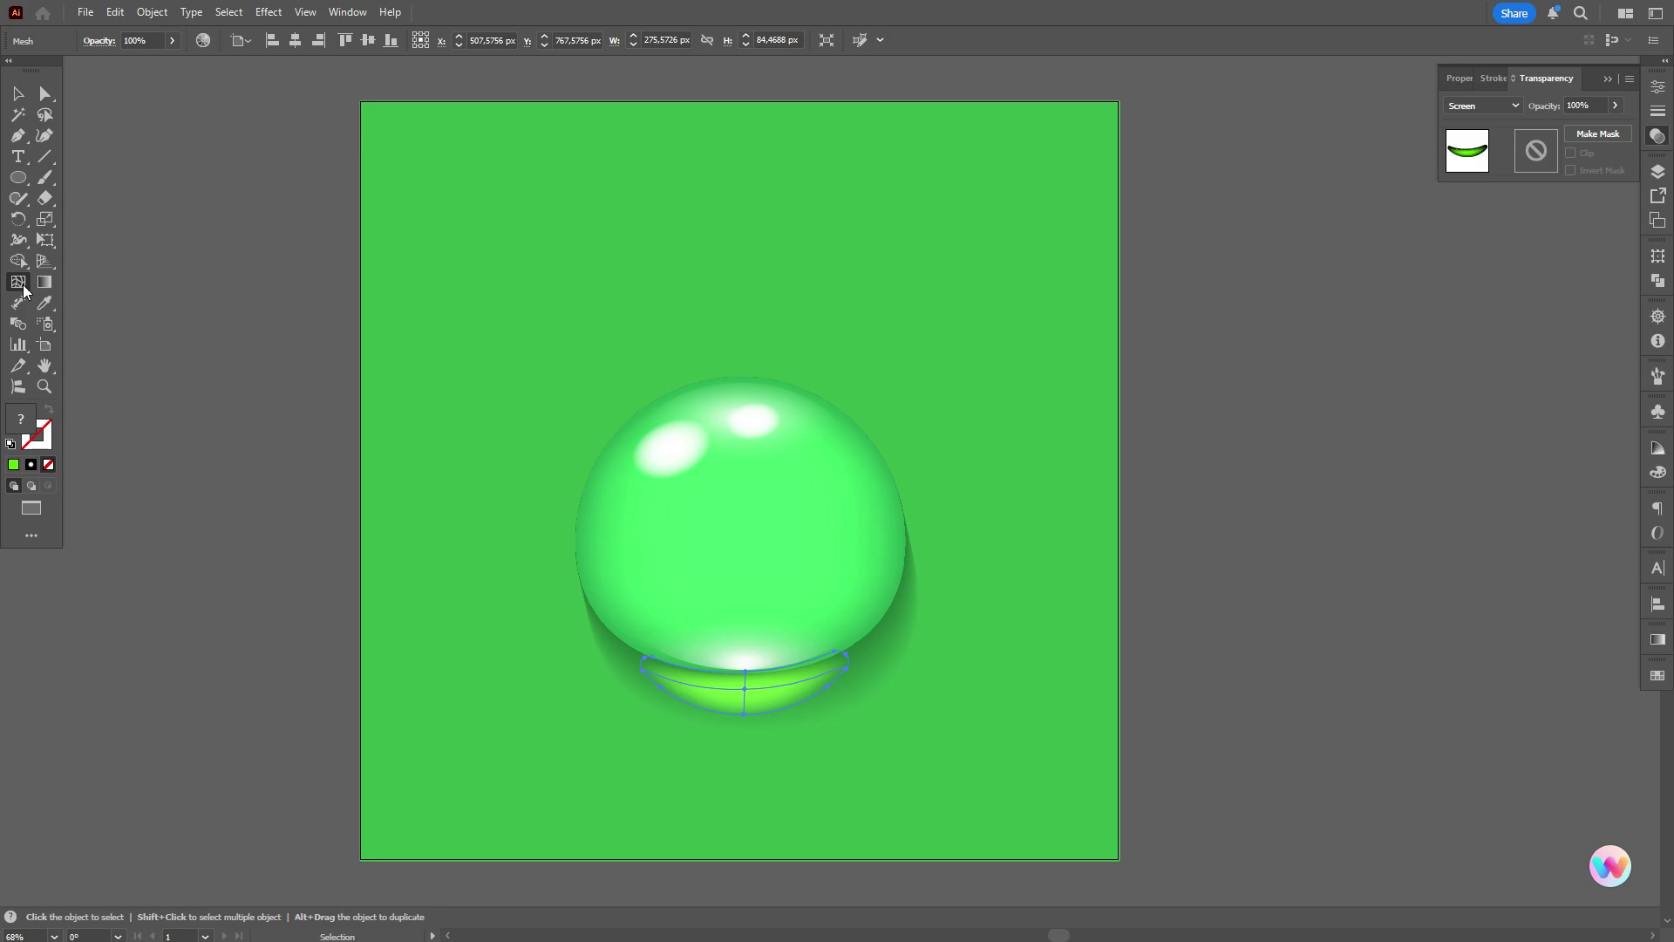
left_click(745, 698)
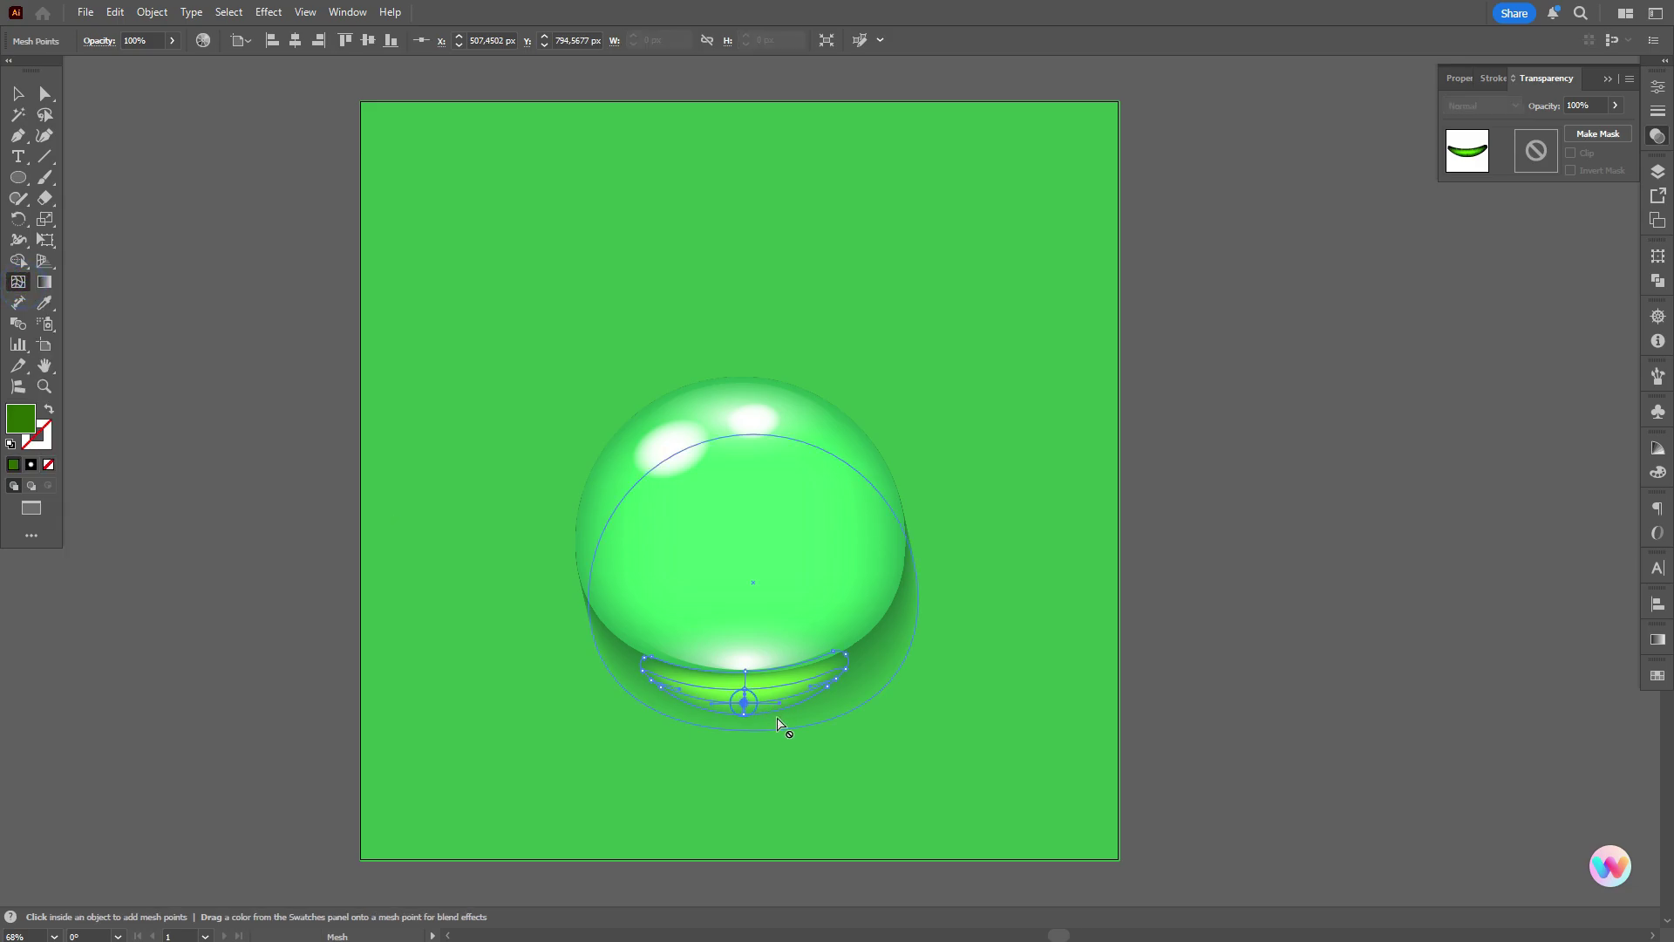
left_click(688, 688)
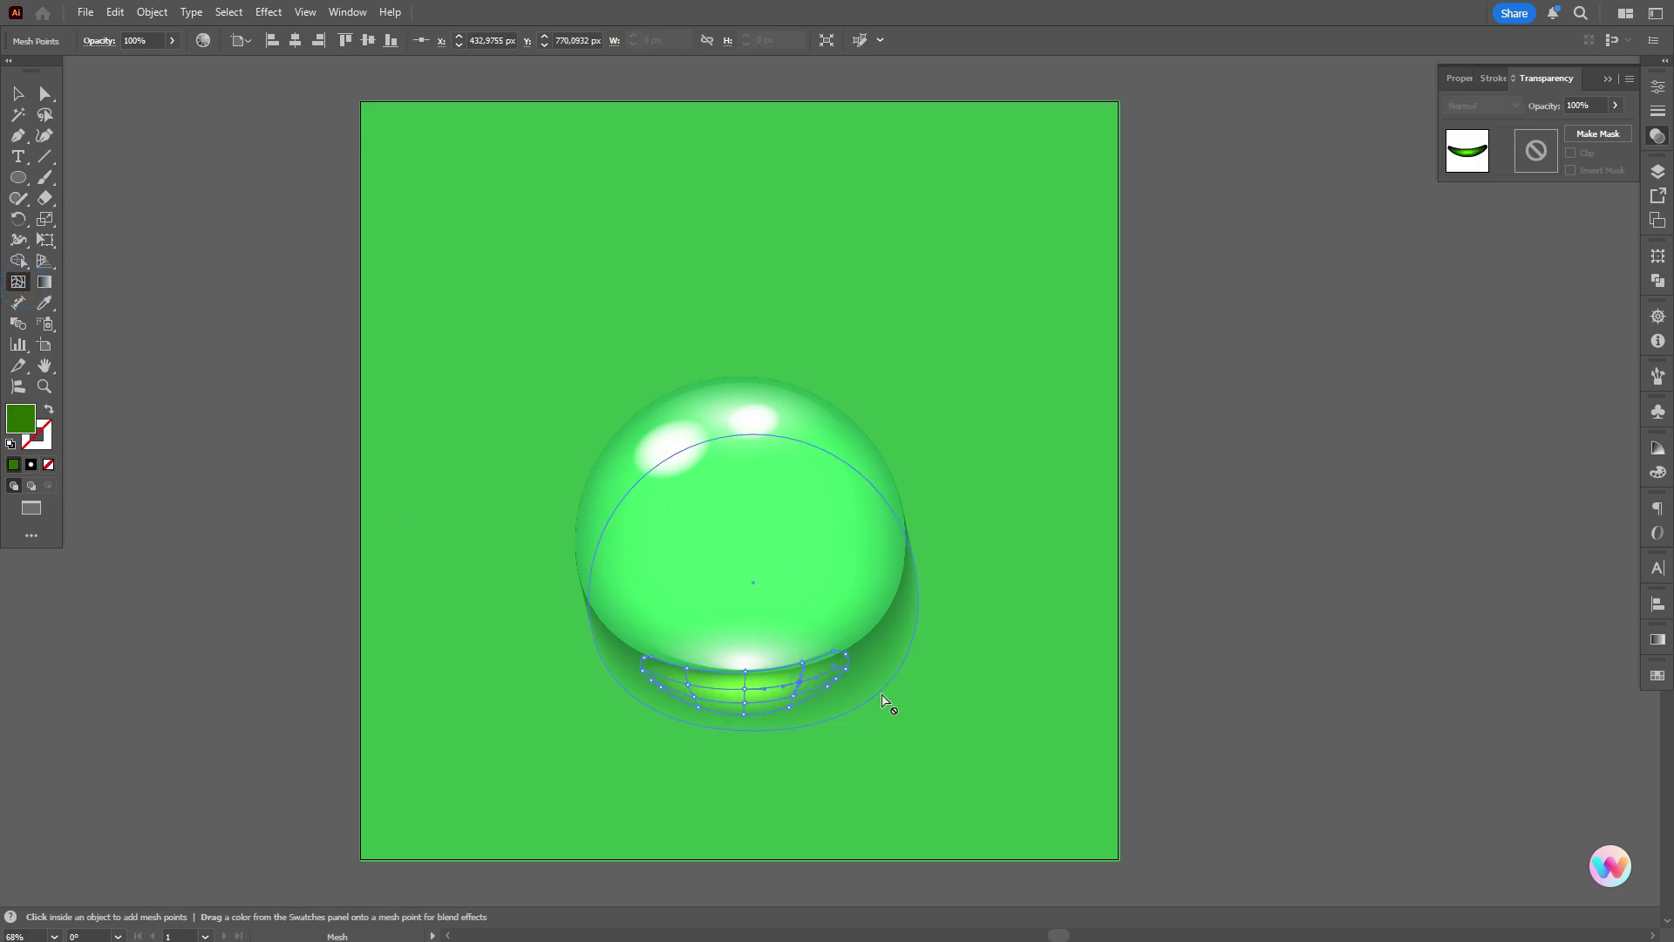
left_click(800, 671)
left_click(17, 93)
left_click(159, 157)
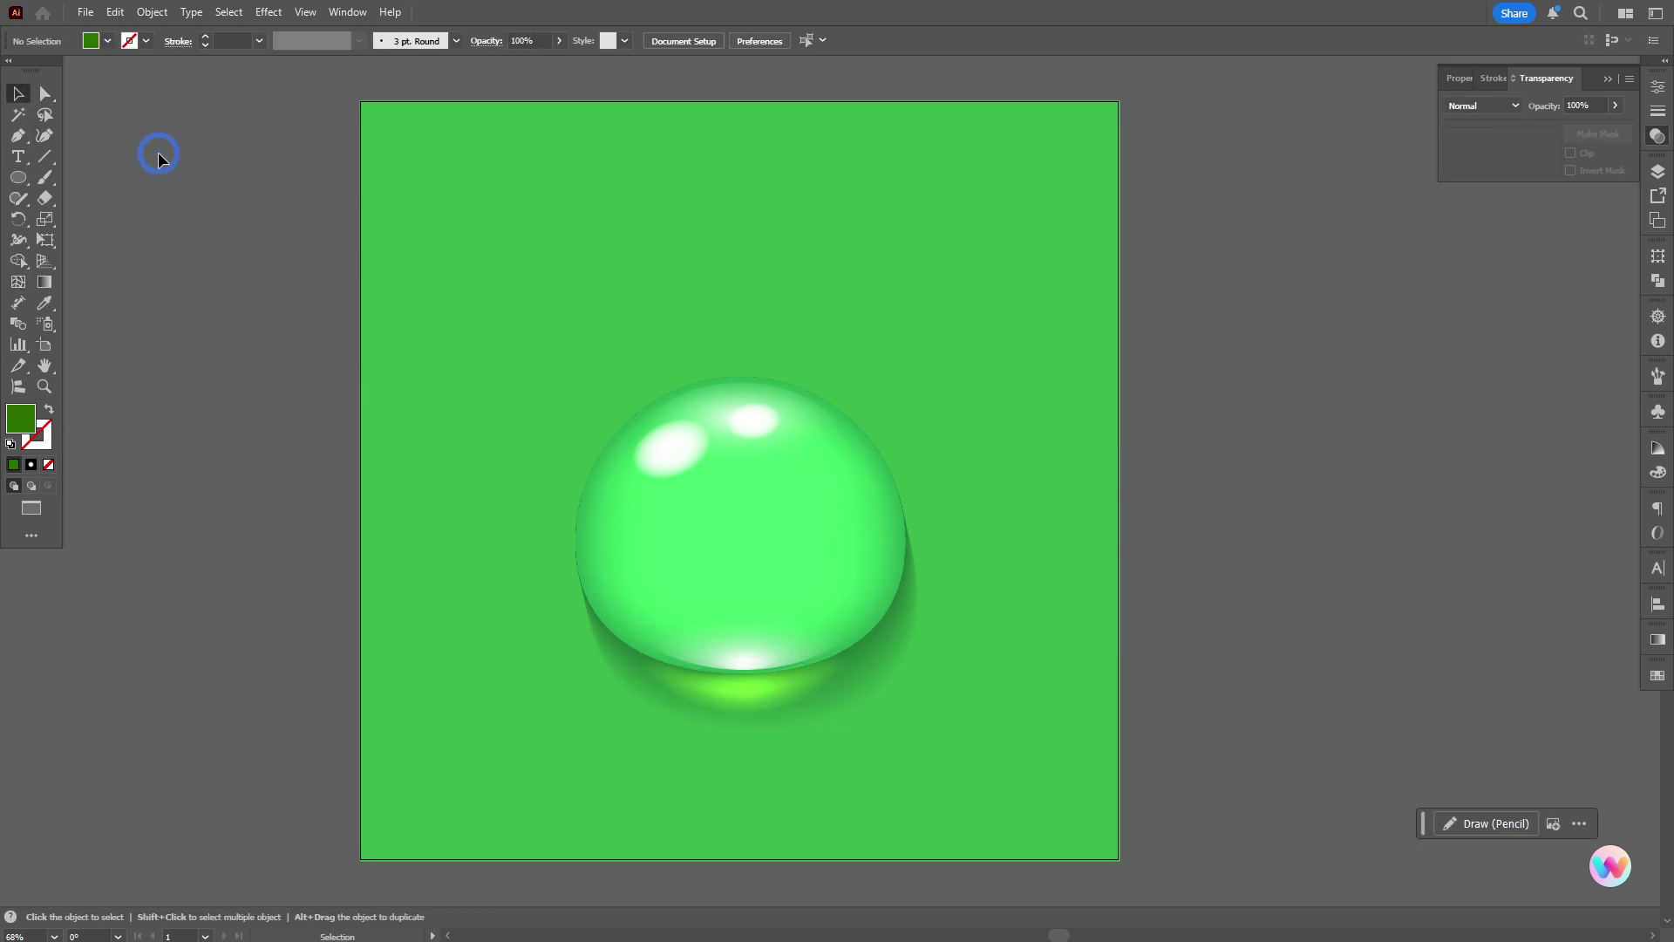
left_click(791, 700)
left_click(1252, 665)
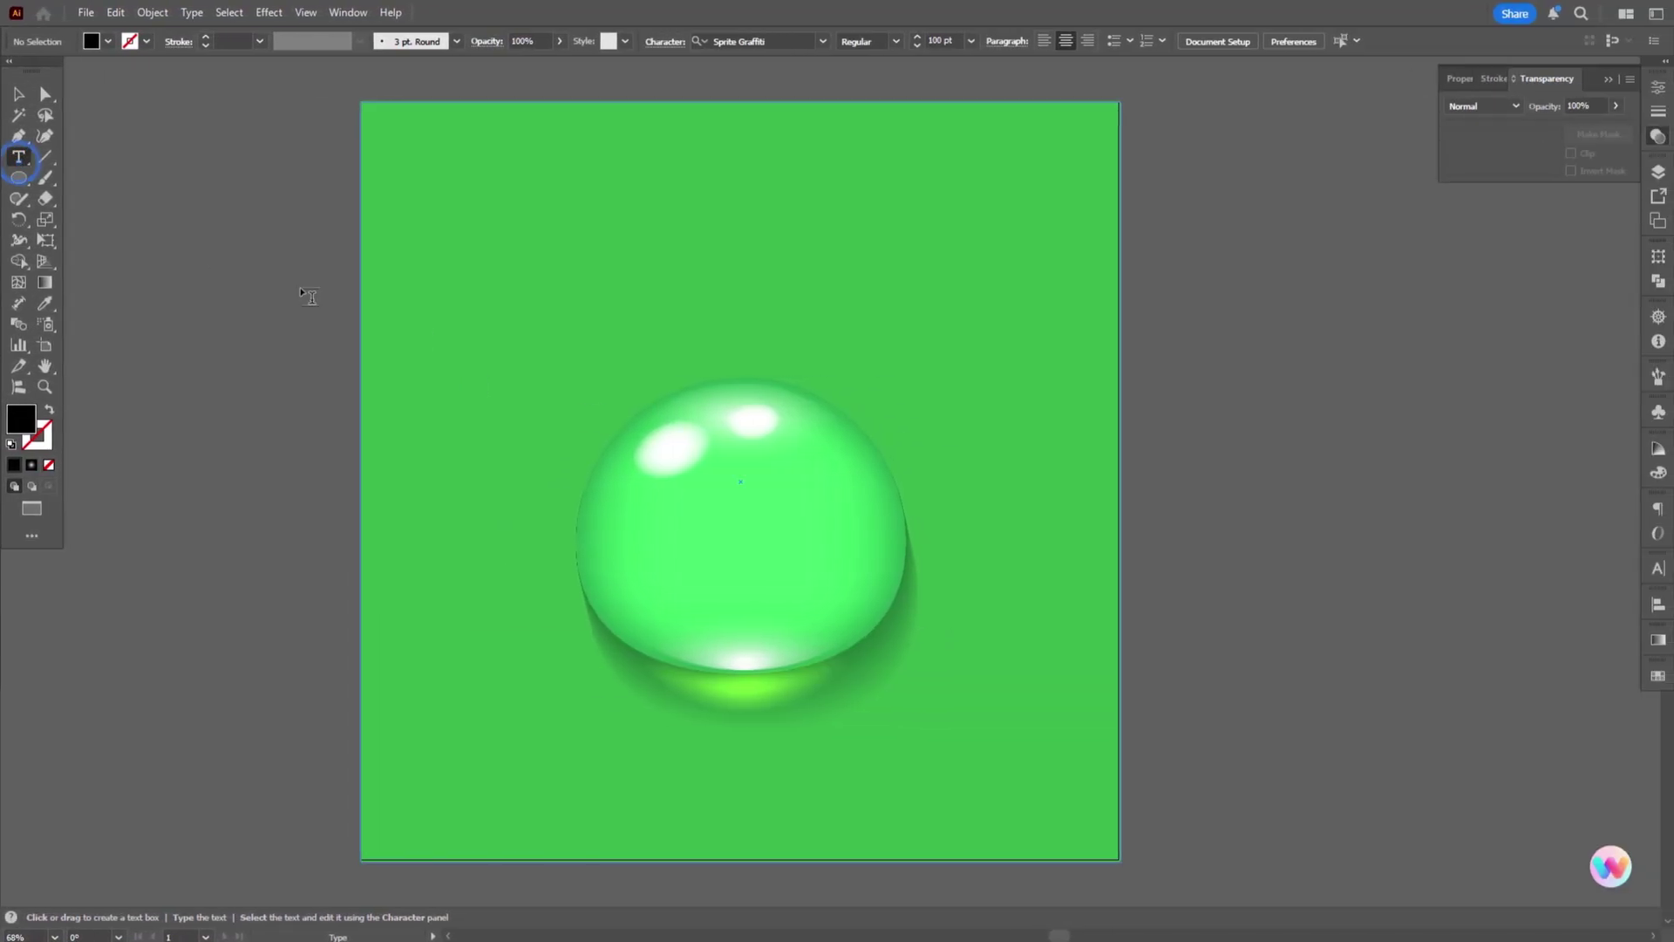
- Create a text box across the upper artboard reading 'WATER DROP'
left_click_drag(237, 195, 1095, 585)
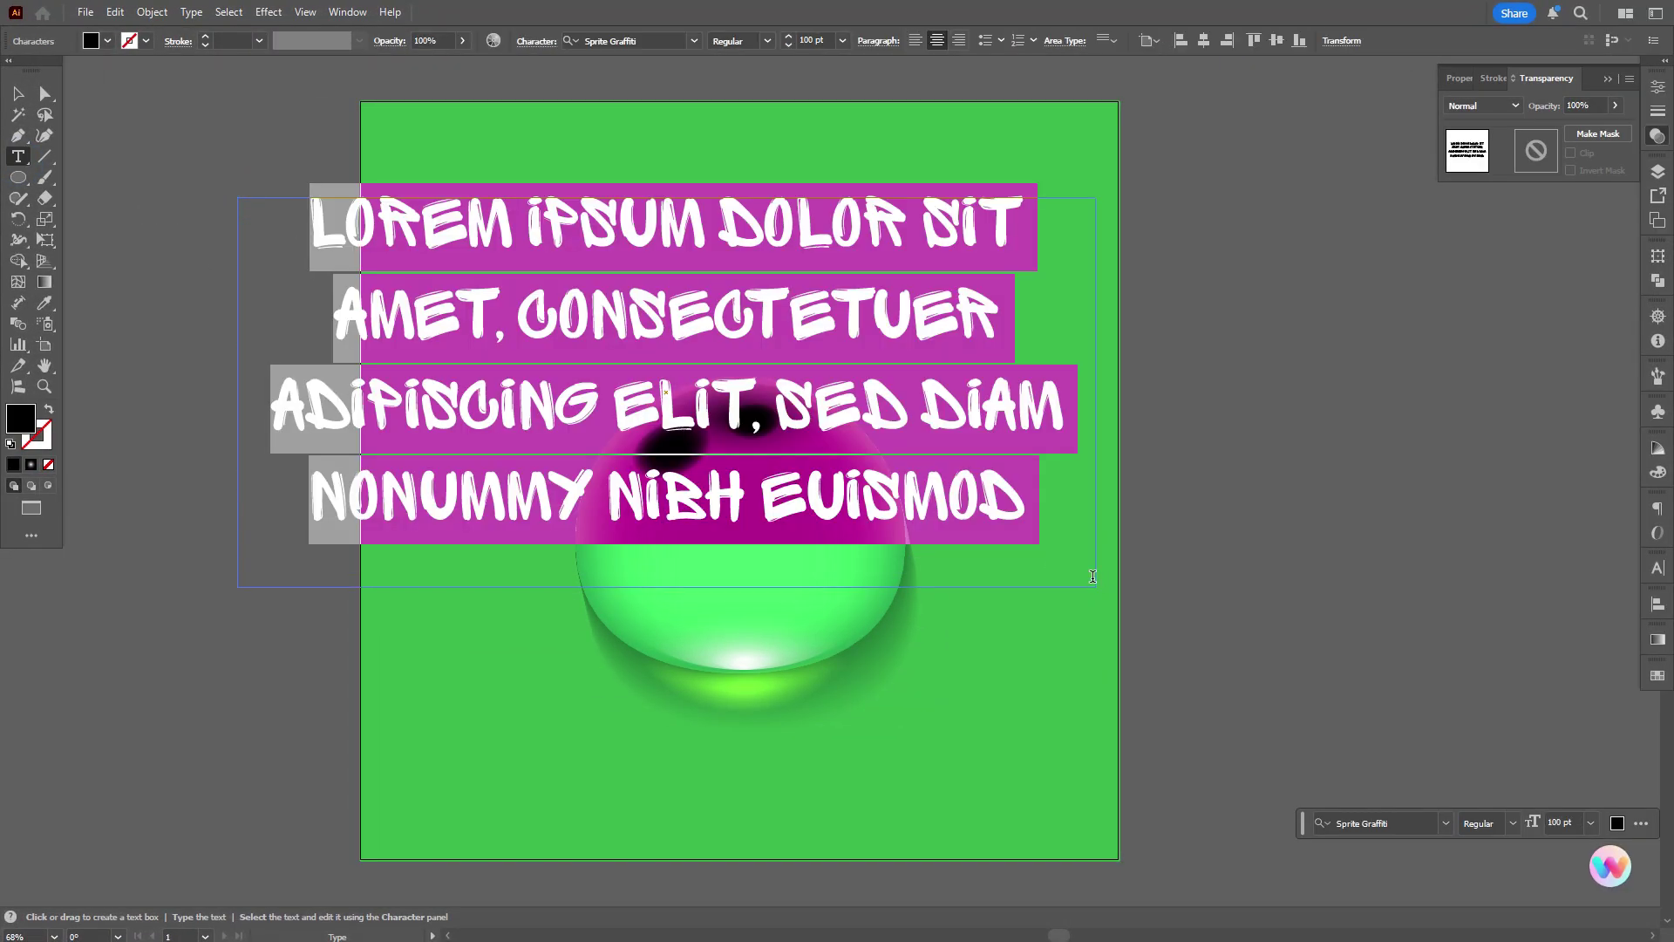
type("WATER ")
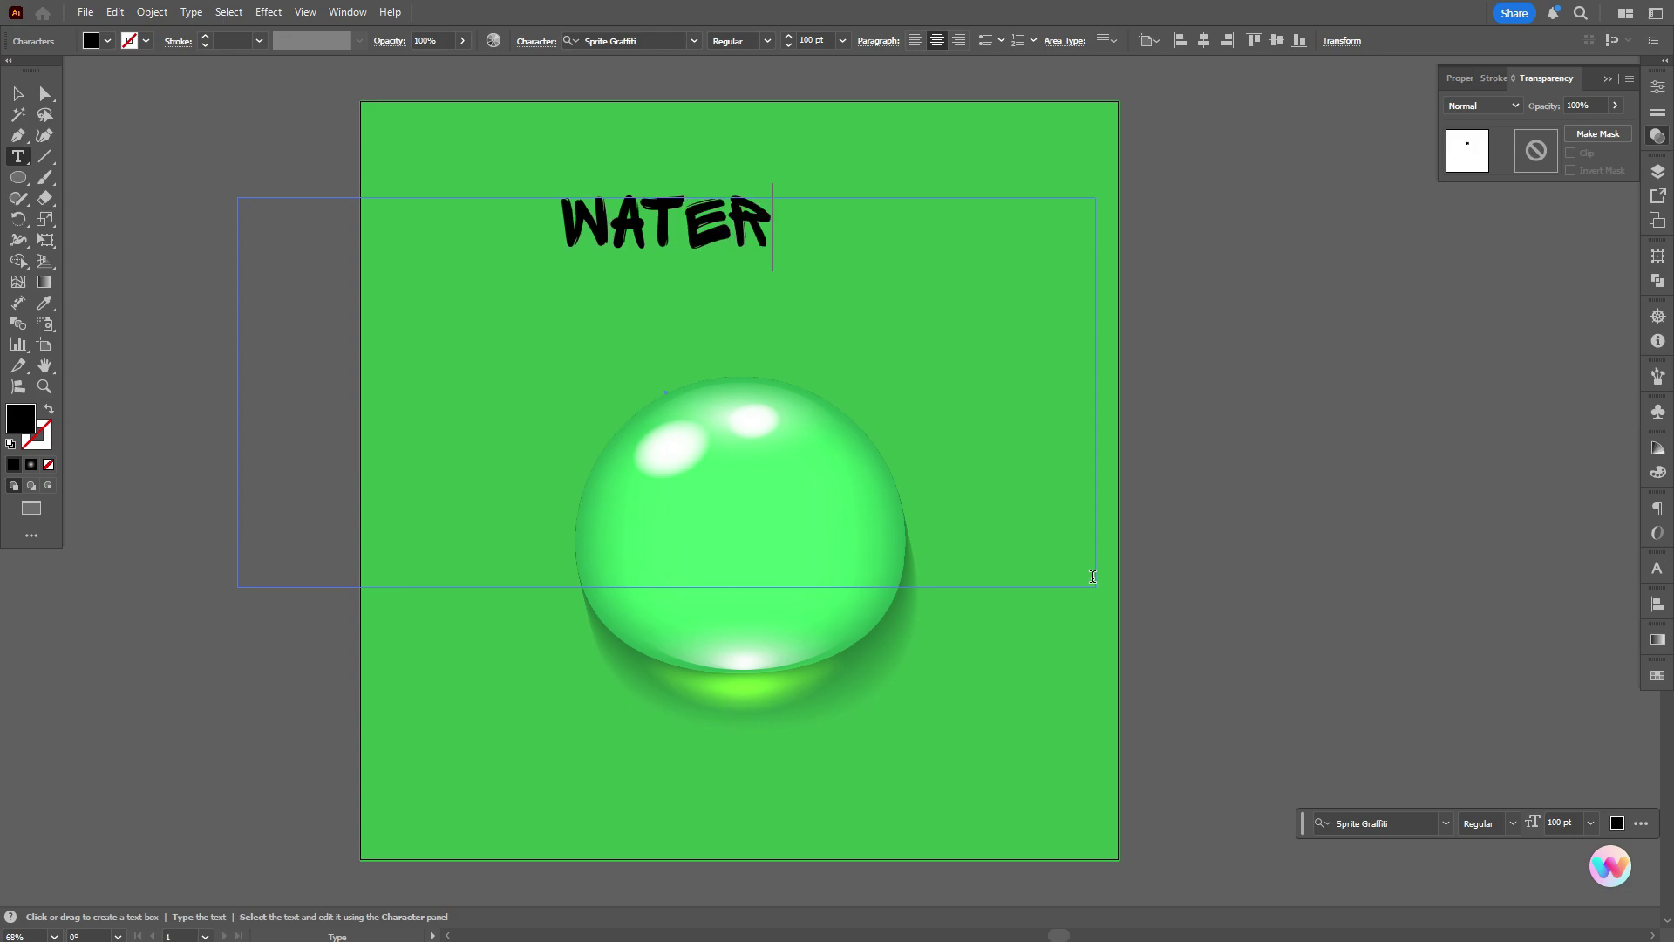
type("DROP")
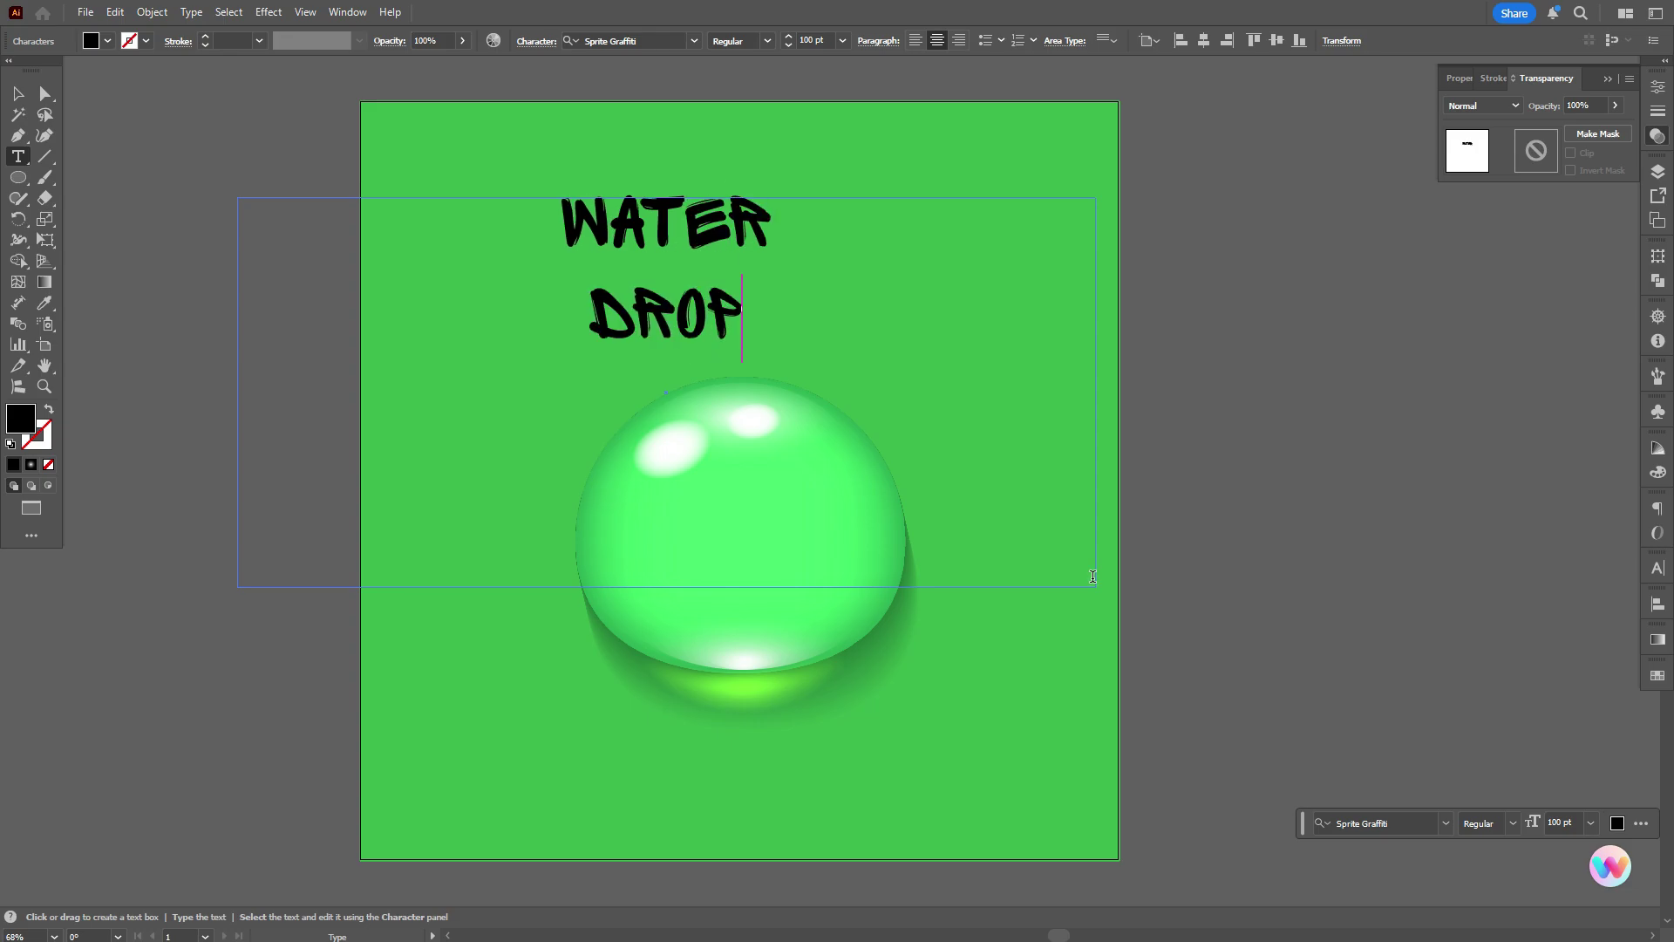
left_click(17, 94)
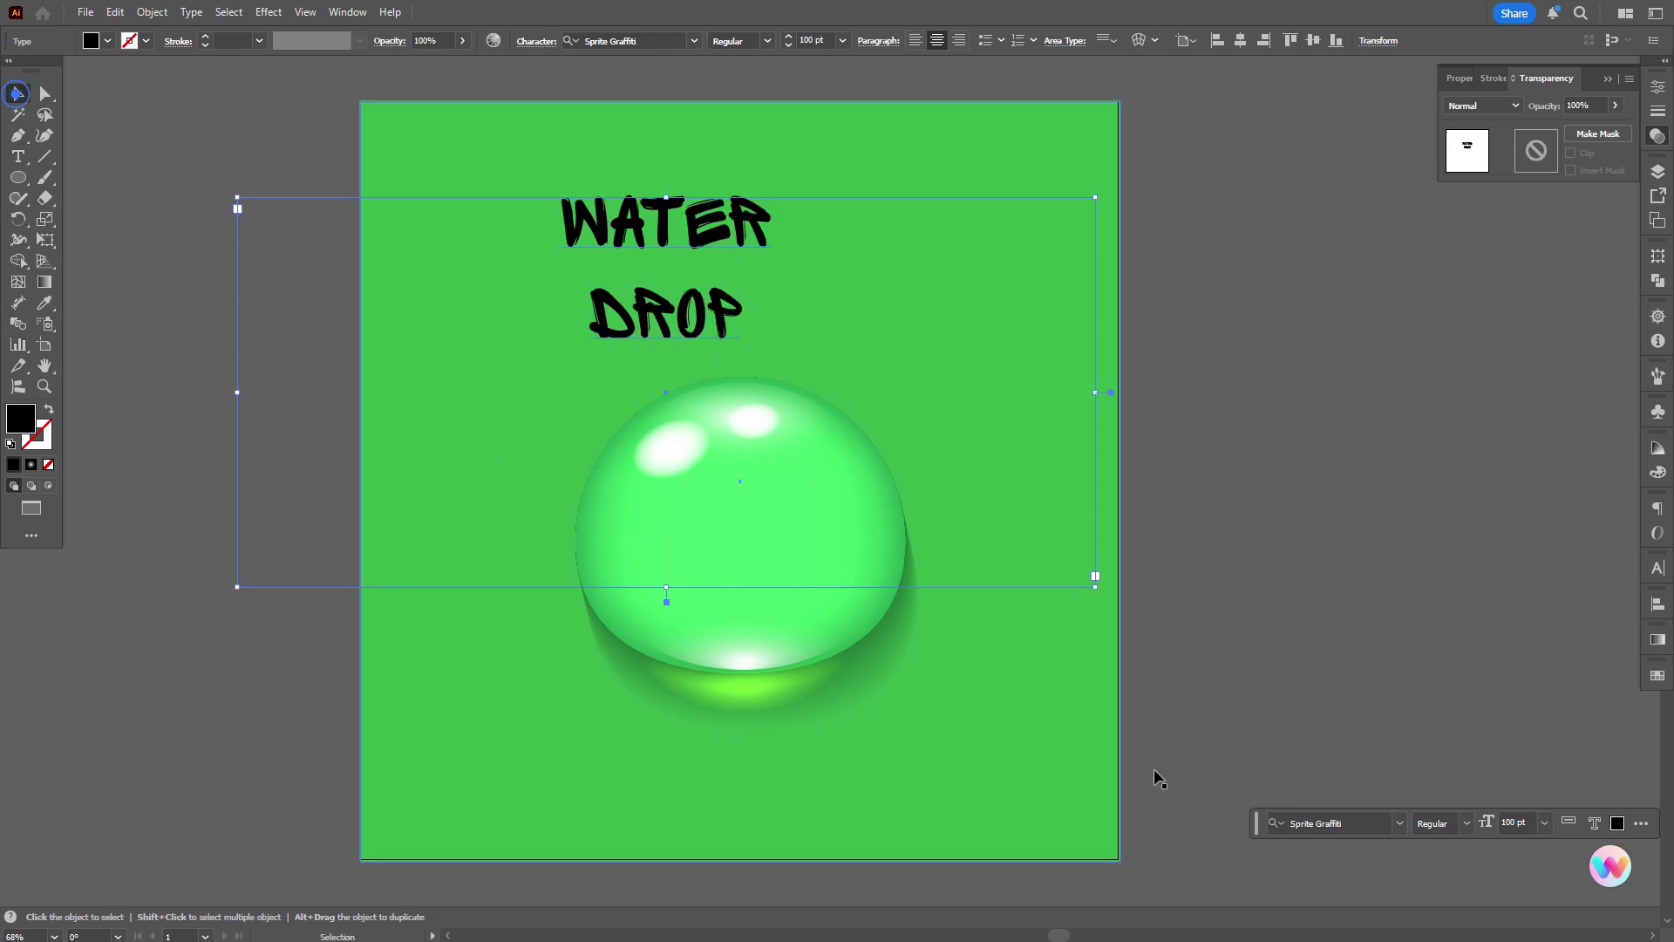
- Apply the Thoge Regular font to the text and convert it to outlines
left_click(1400, 825)
type("th")
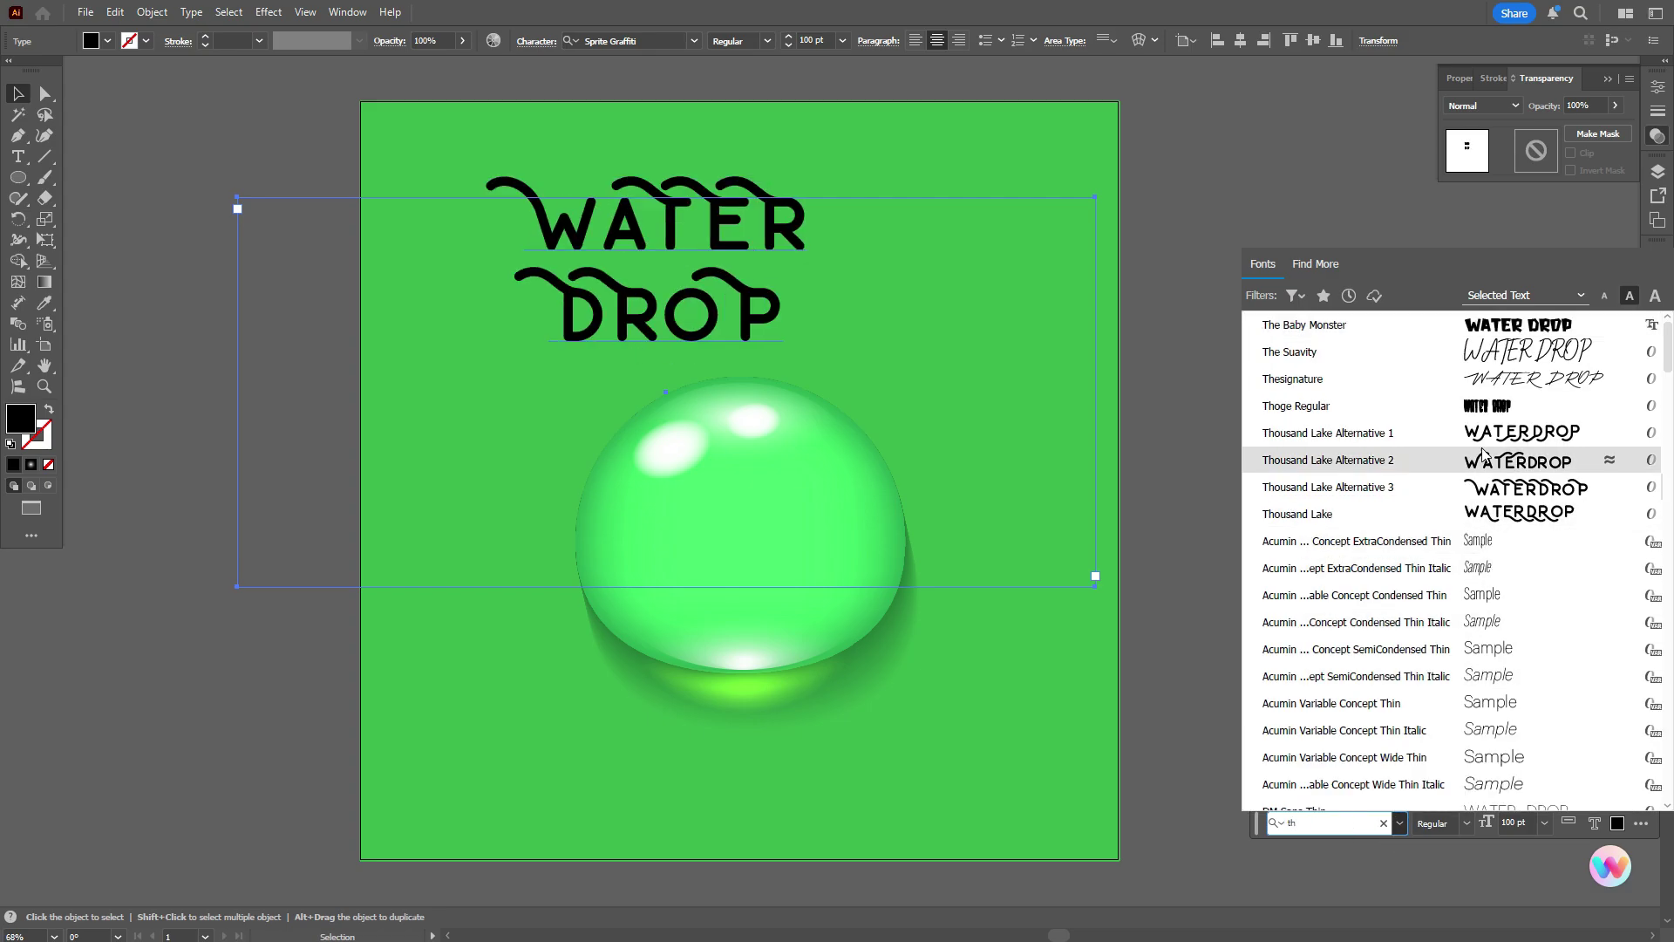
left_click(1487, 410)
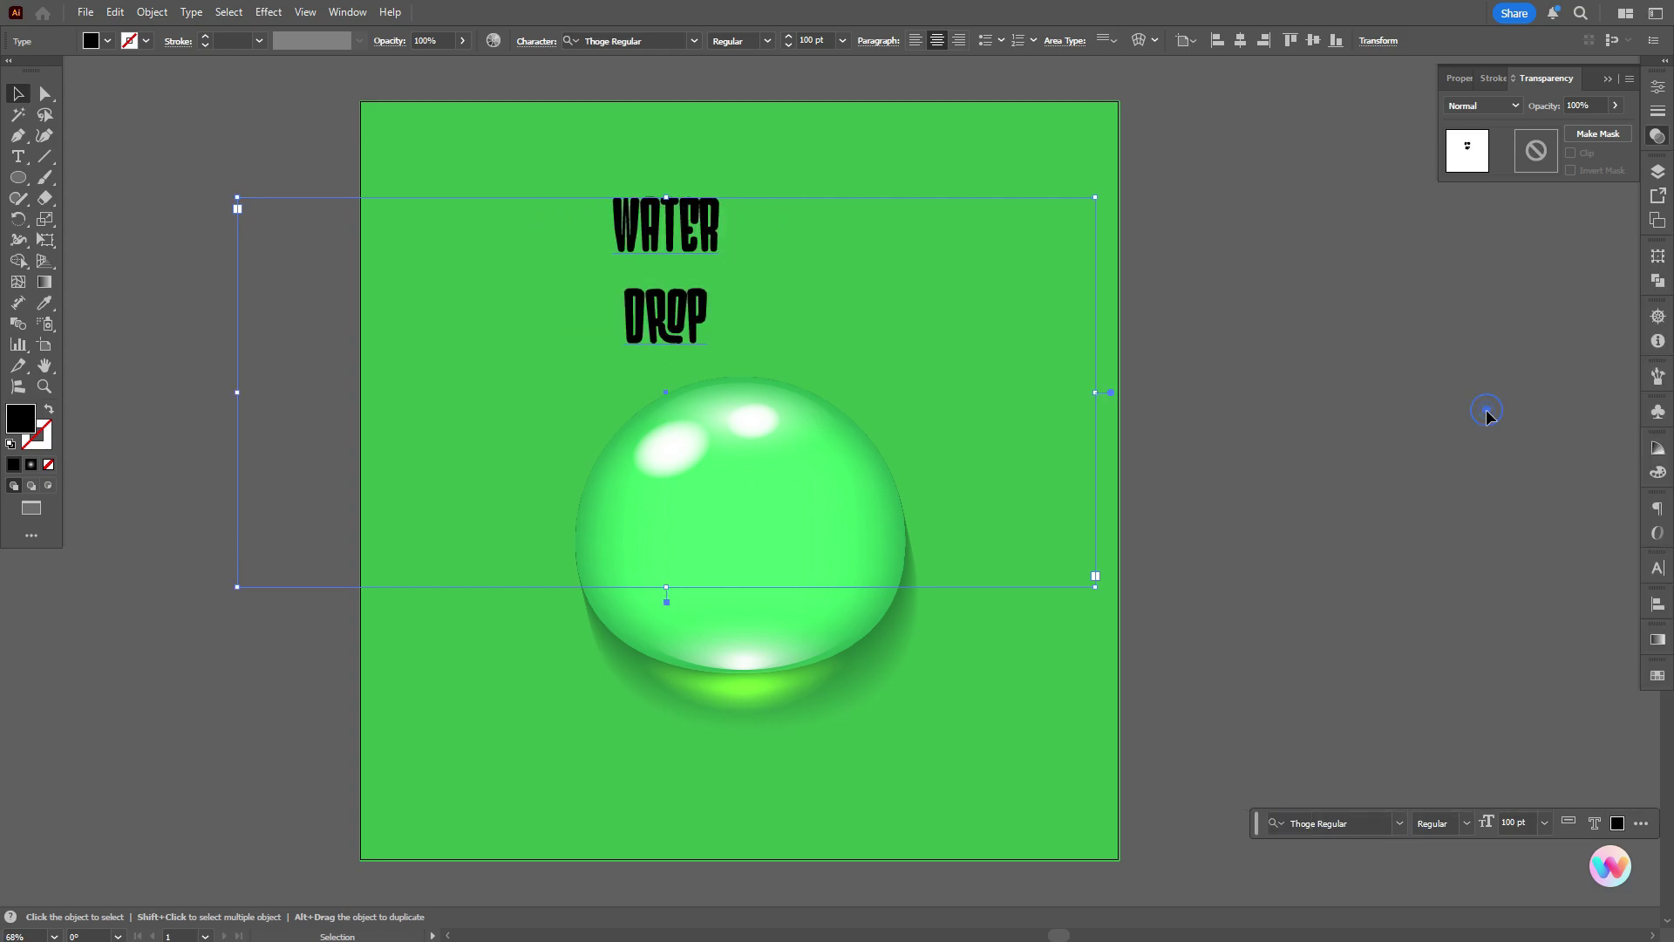
right_click(710, 277)
left_click(809, 516)
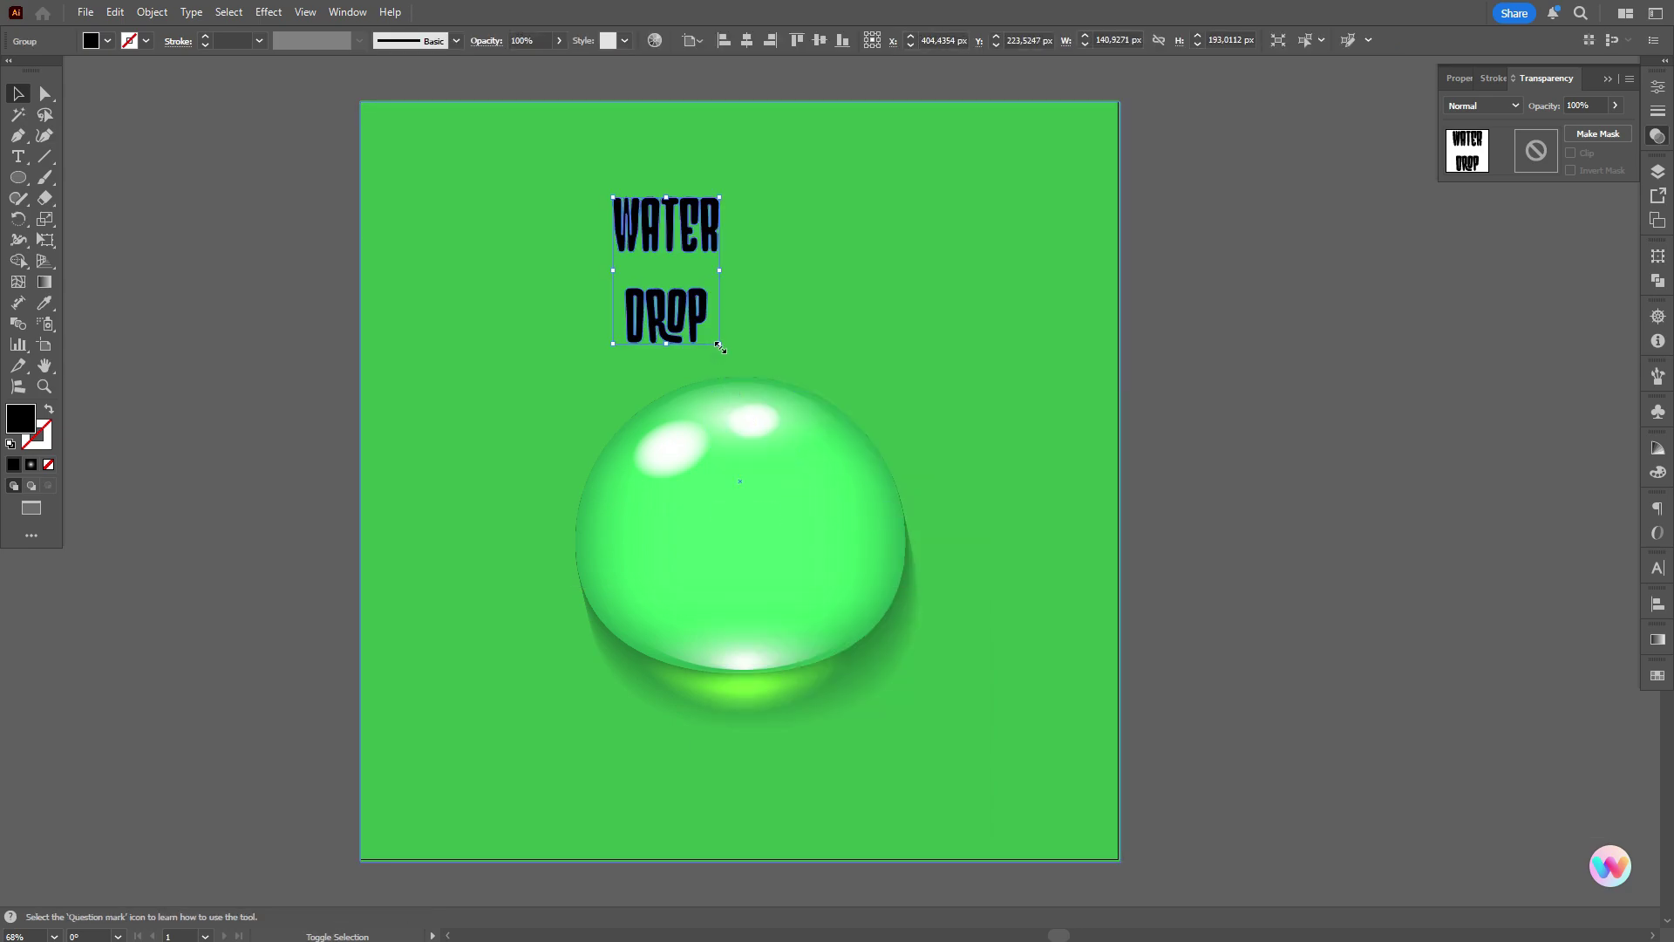
- Enlarge the outlined WATER DROP lettering and position it over the droplet
left_click_drag(720, 347, 933, 598)
left_click_drag(844, 317, 963, 395)
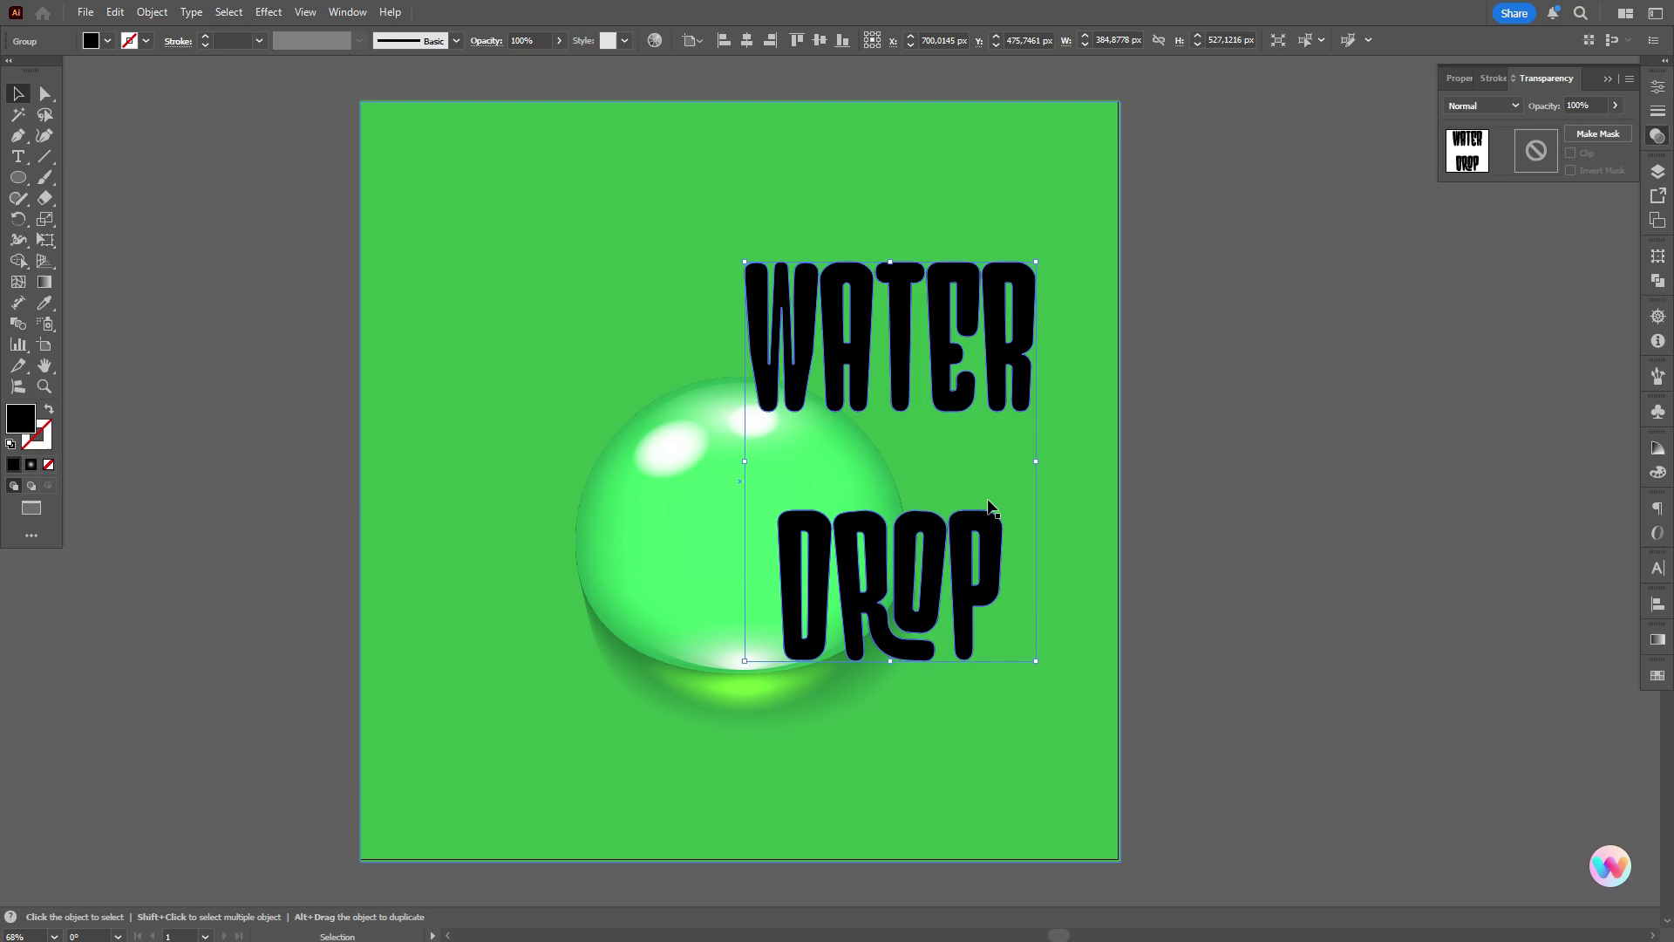
left_click(713, 482)
left_click_drag(229, 349, 944, 731)
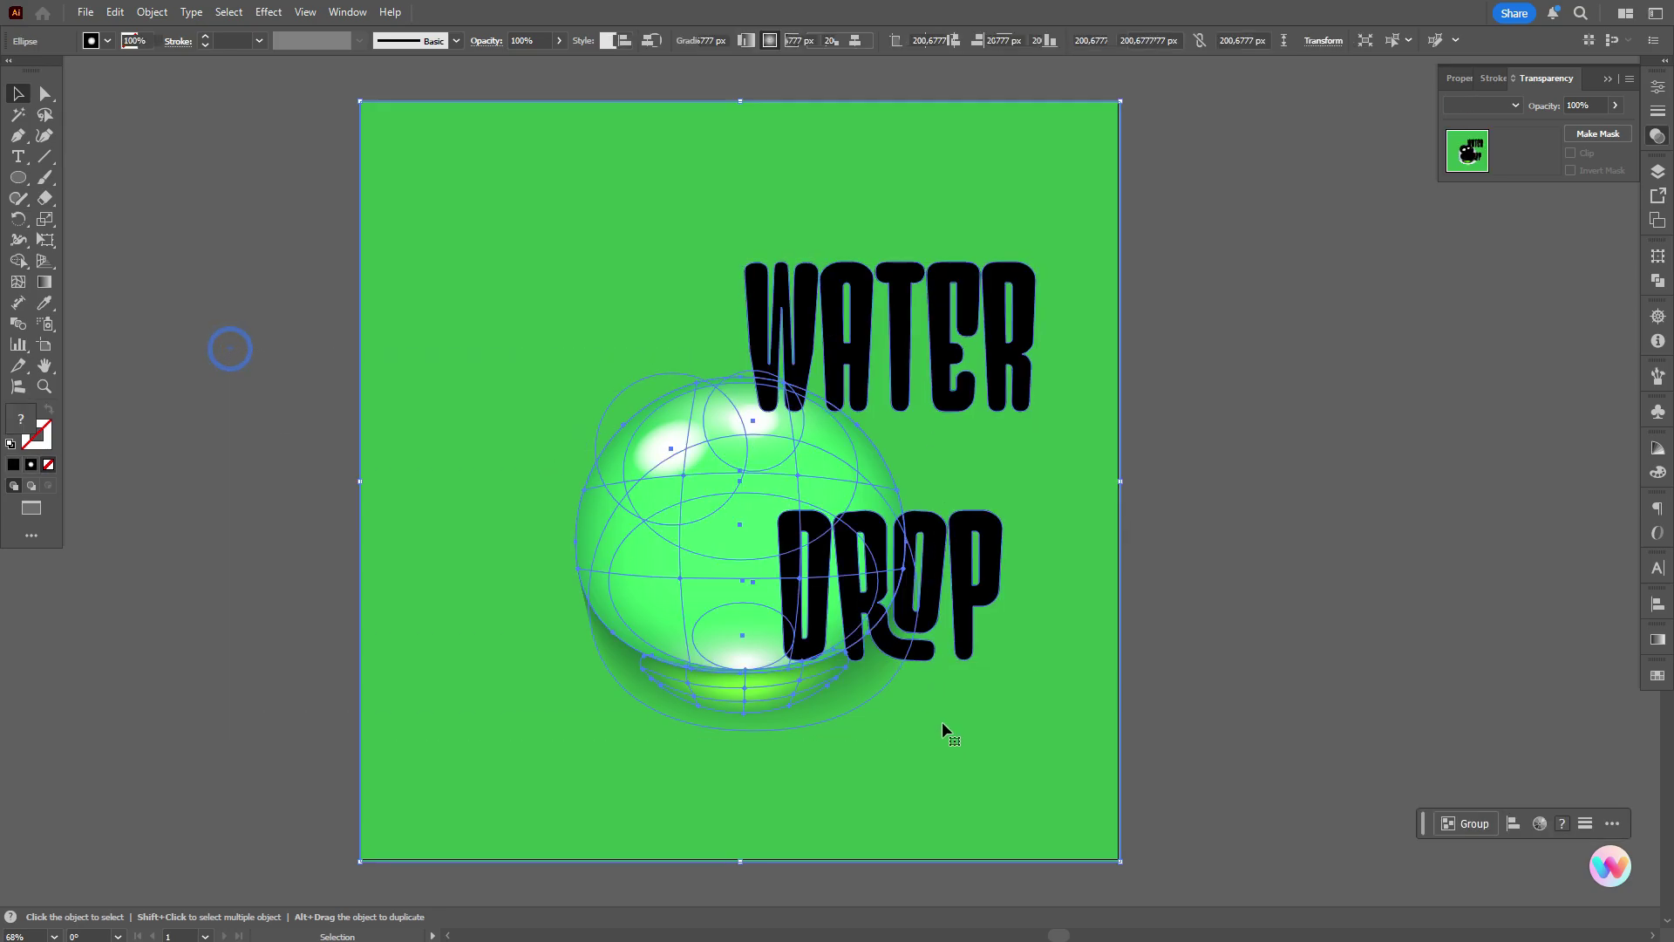
left_click(983, 565, "shift")
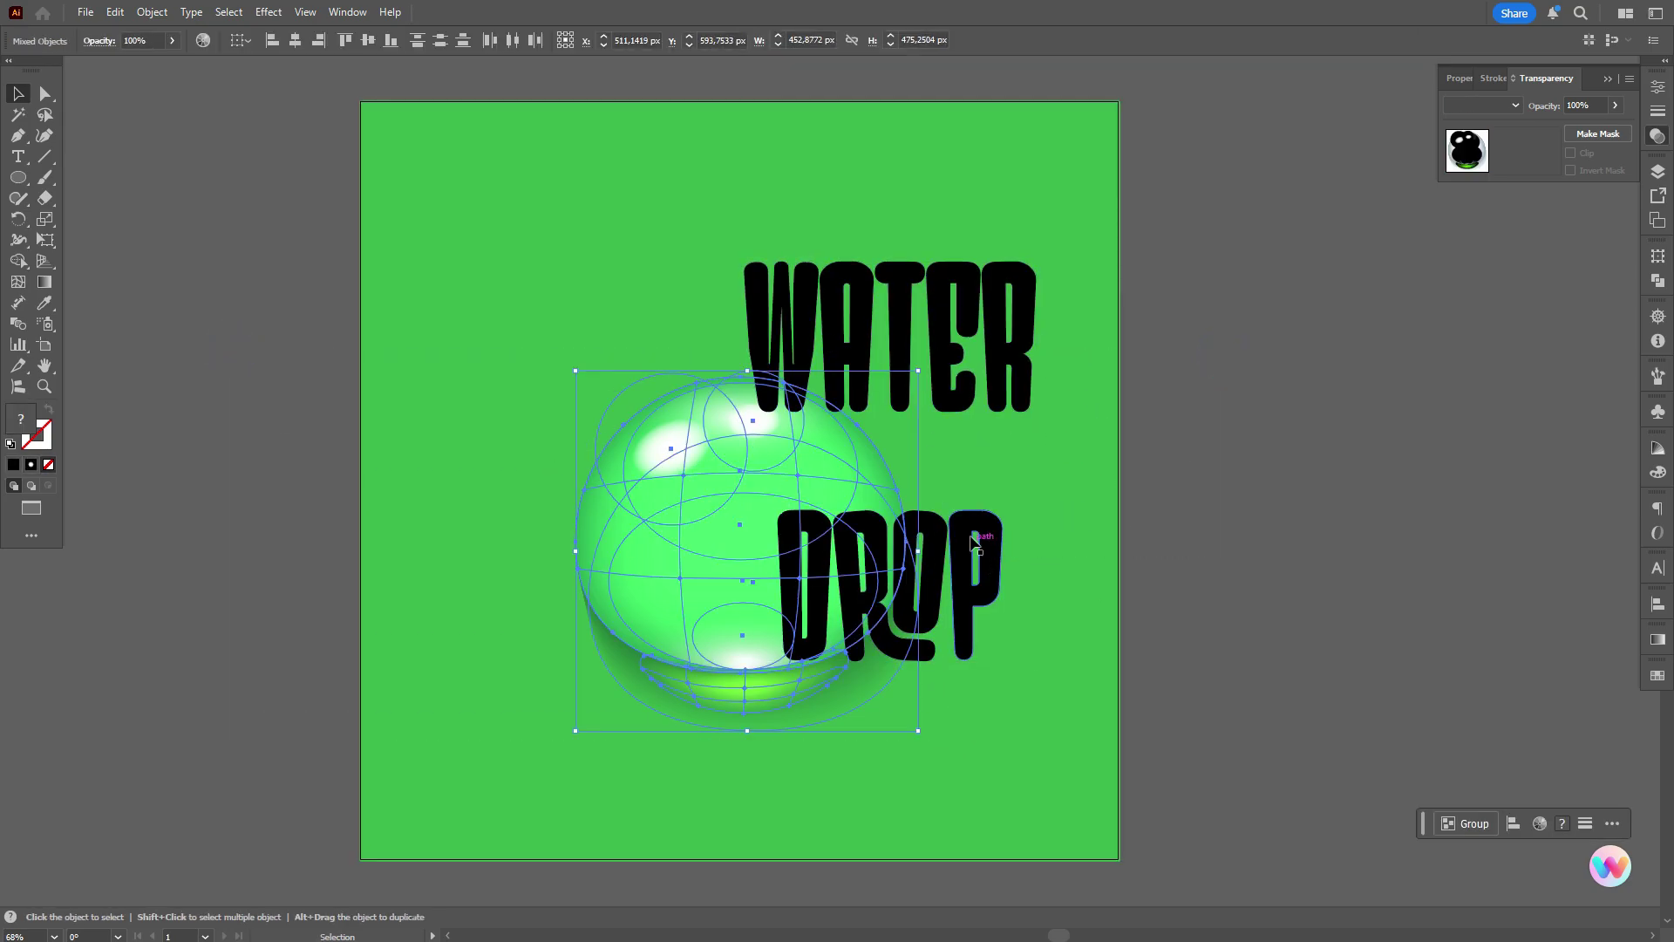
- Bring the droplet in front of the lettering and shift the lettering left onto it
right_click(974, 543)
mouse_move(1094, 440)
left_click(1190, 441)
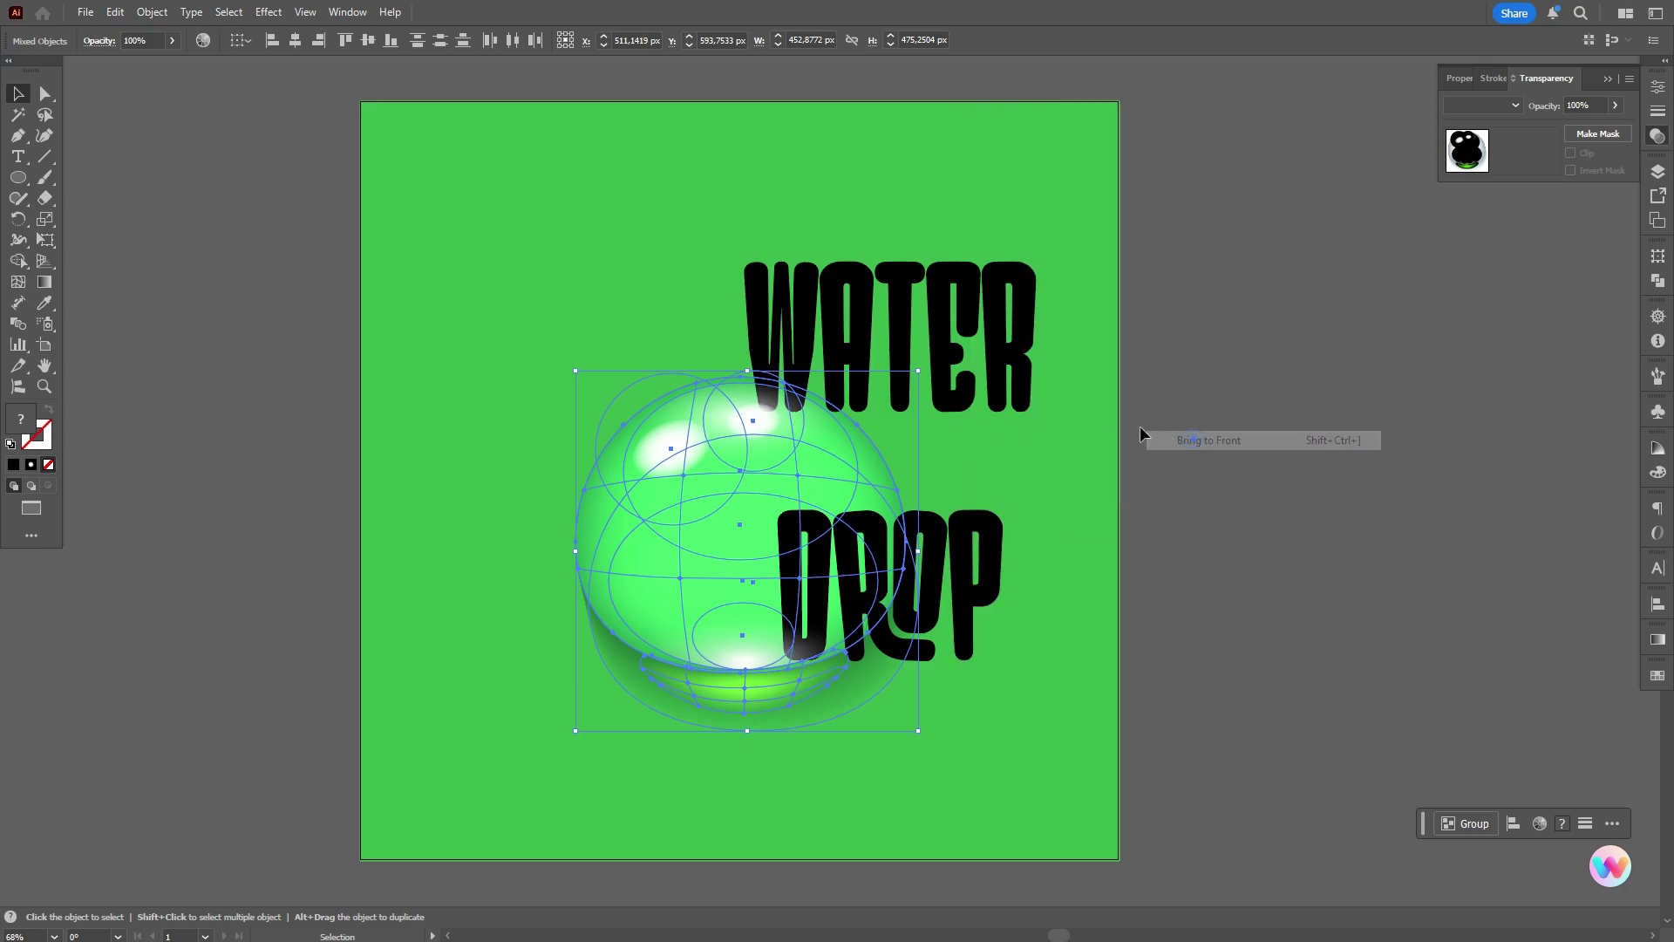
left_click_drag(1006, 377, 779, 377)
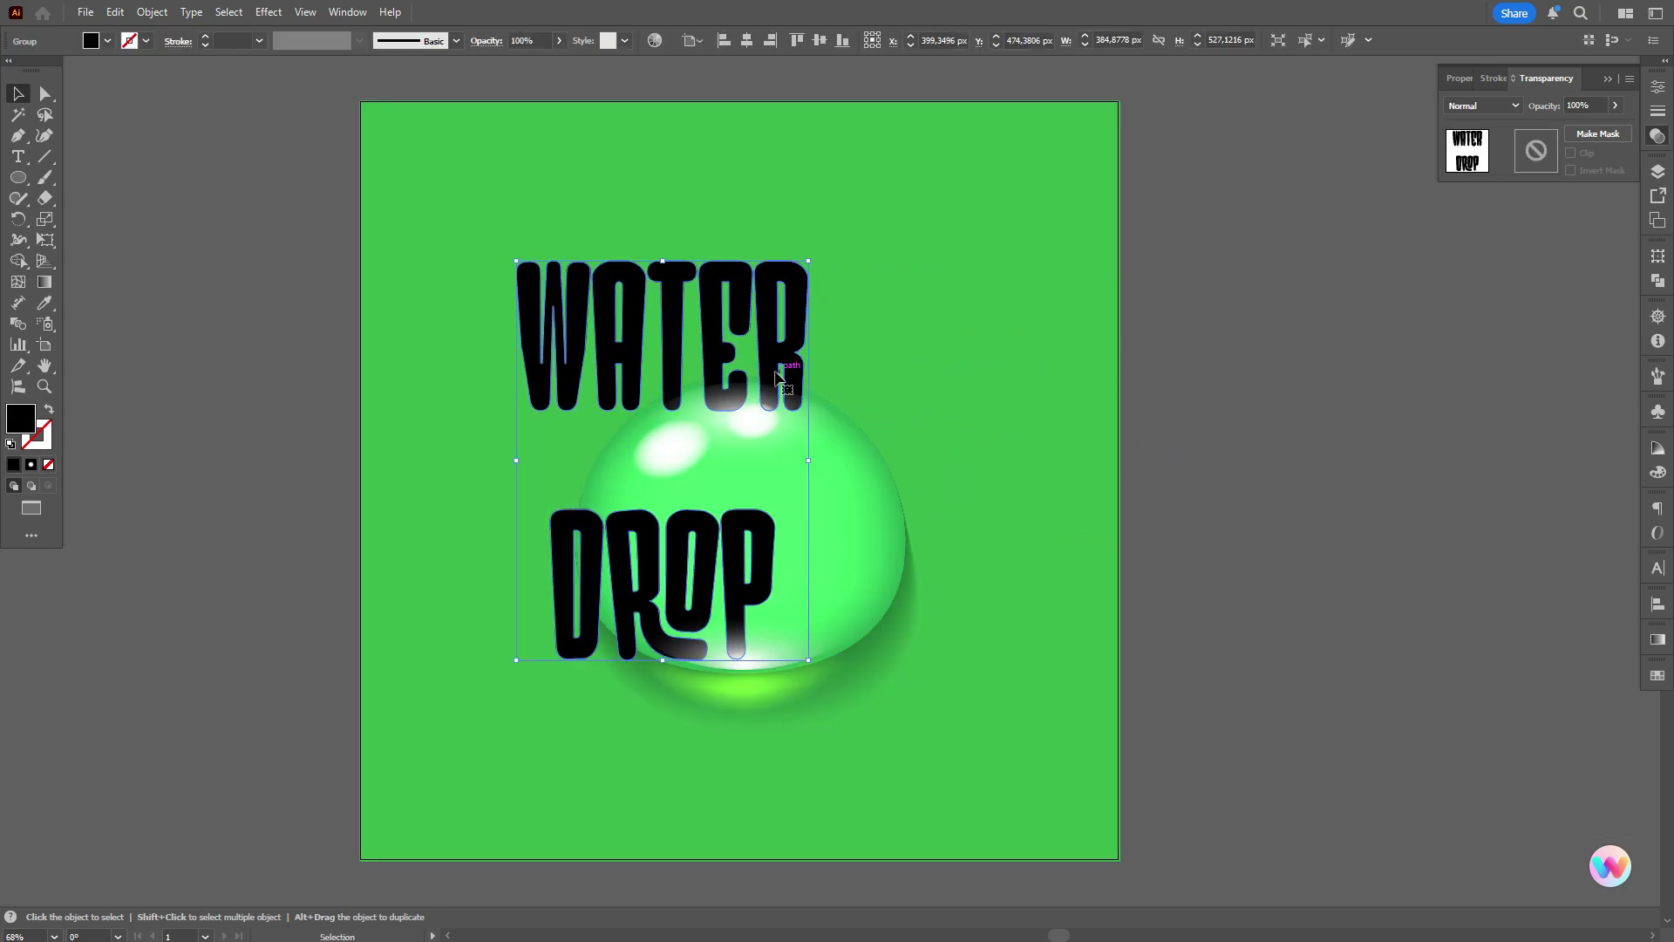
- Fill the lettering white and scale it up proportionally
double_click(20, 418)
left_click(1118, 543)
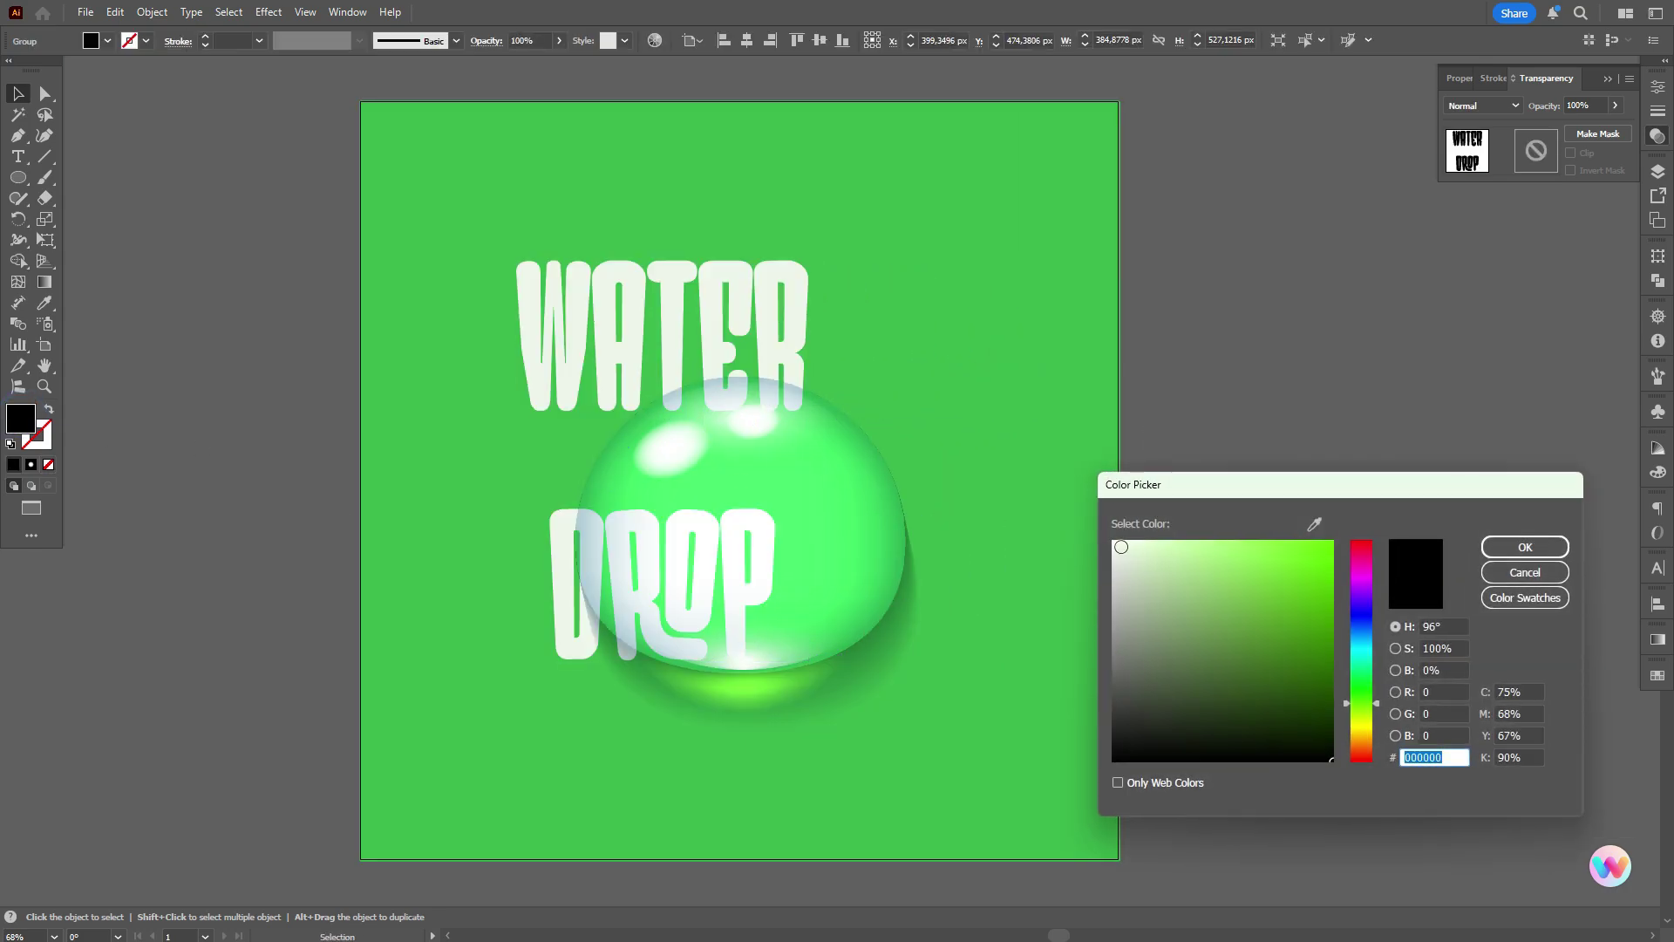
left_click(1524, 547)
left_click(1326, 537)
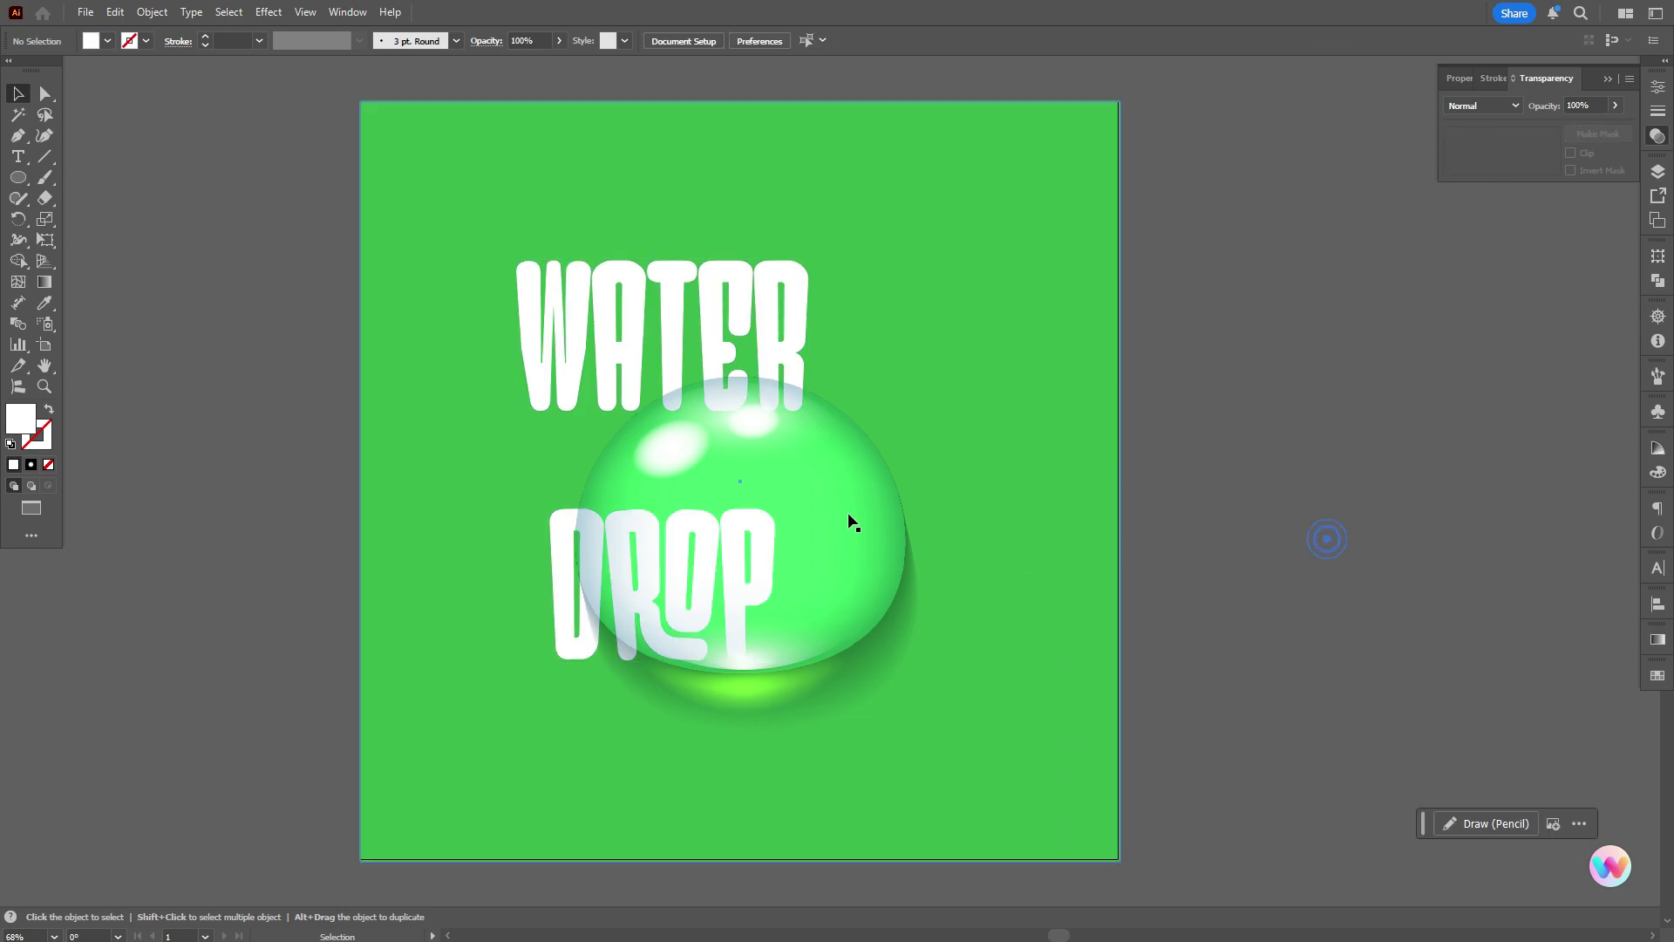
left_click(601, 355)
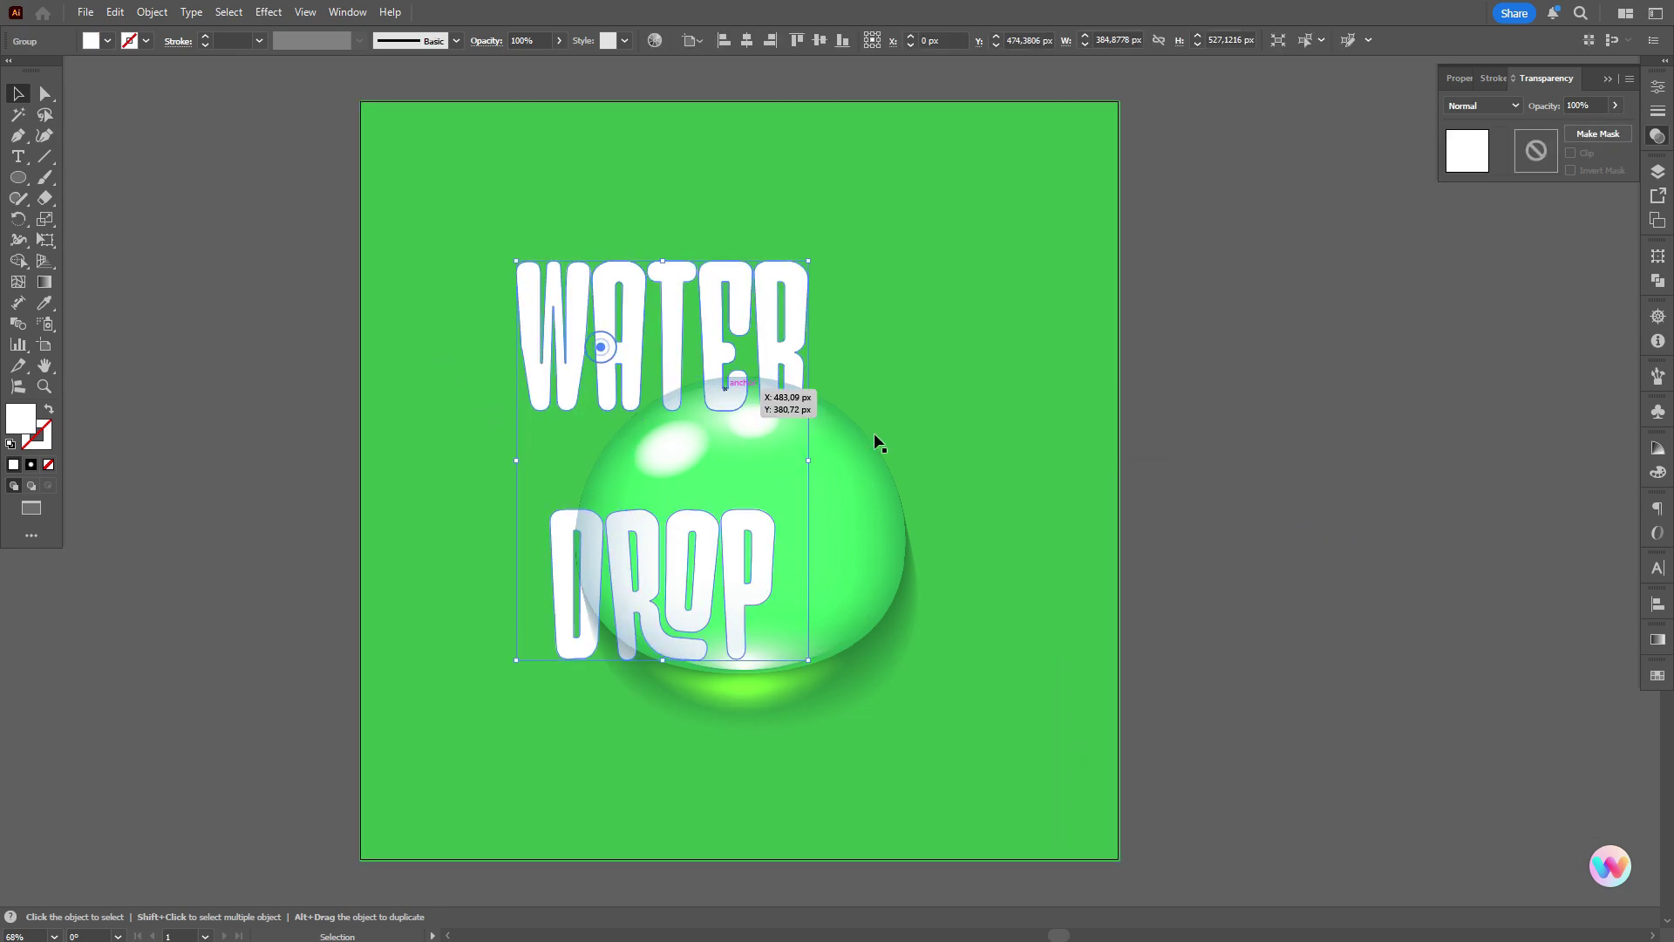
left_click_drag(809, 462, 934, 494)
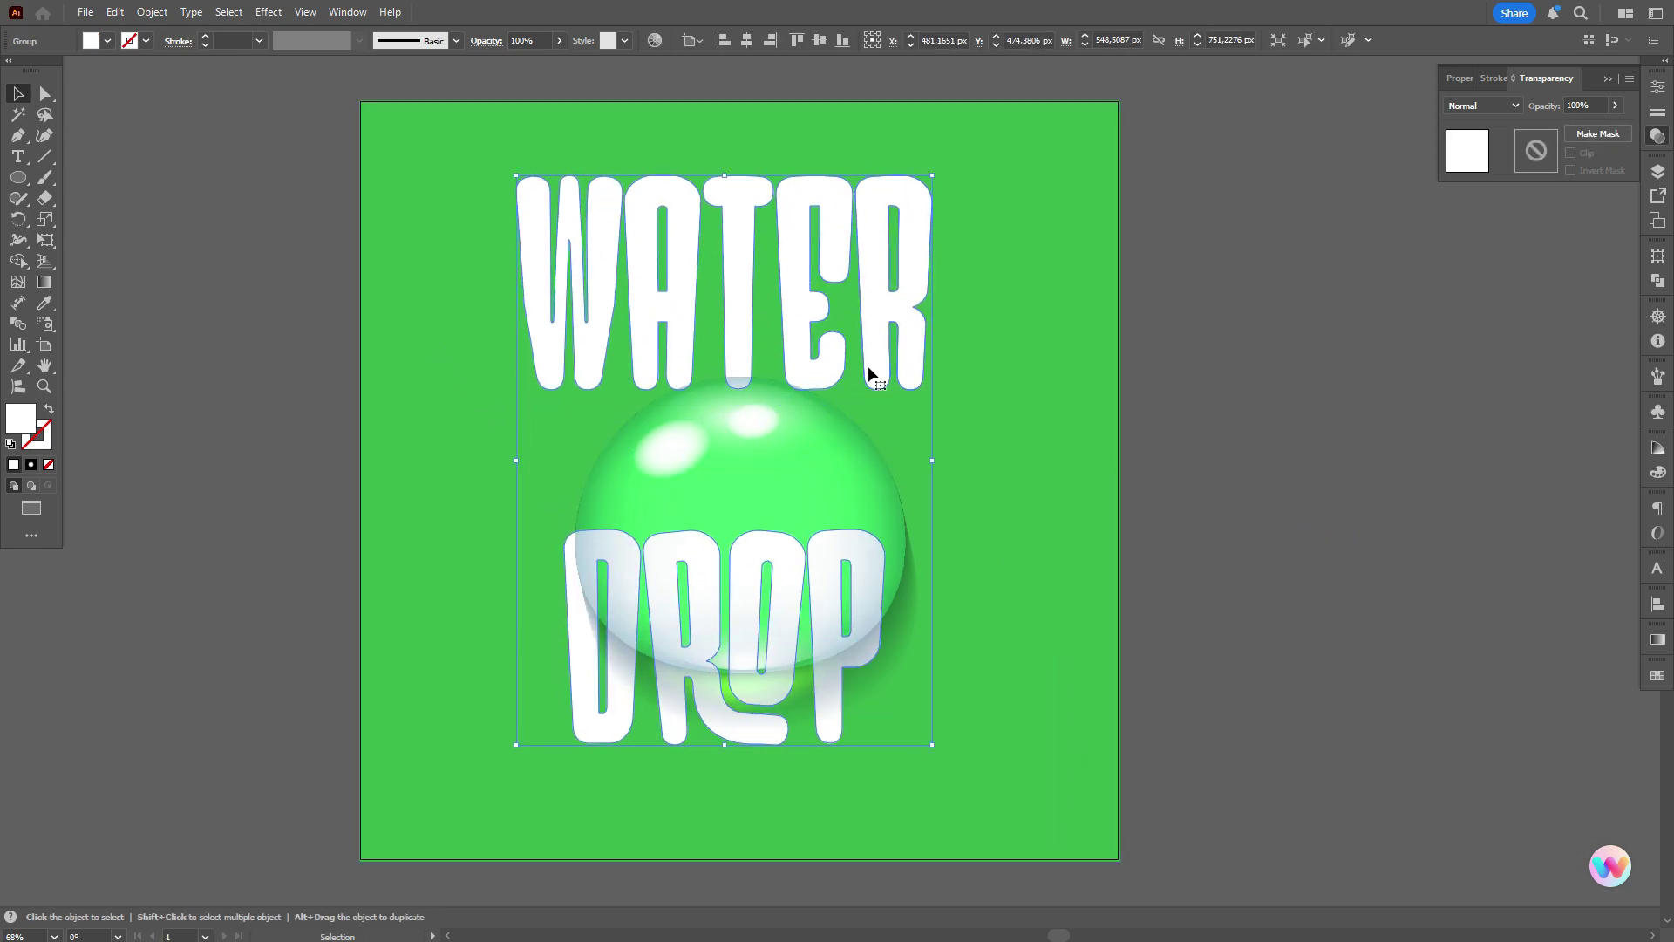
- Move the water drop down-right and shrink it to sit over the P of DROP
left_click(817, 495)
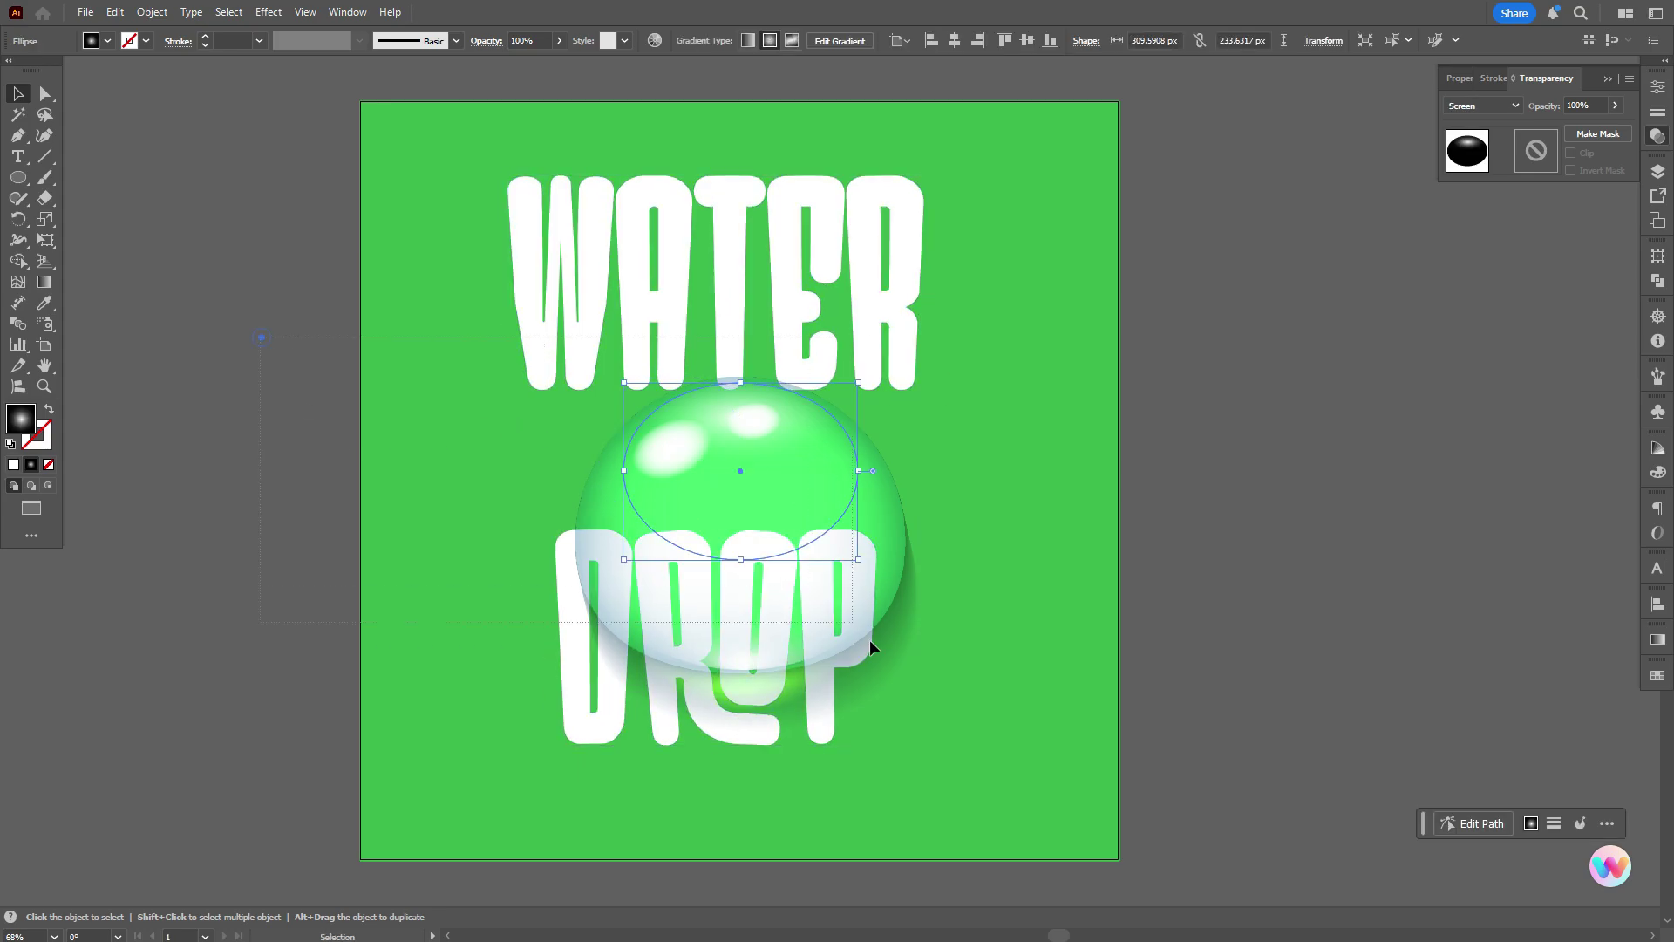
left_click_drag(871, 640, 919, 698)
left_click(1034, 755, "shift")
left_click_drag(847, 586, 911, 624)
key("ctrl+z")
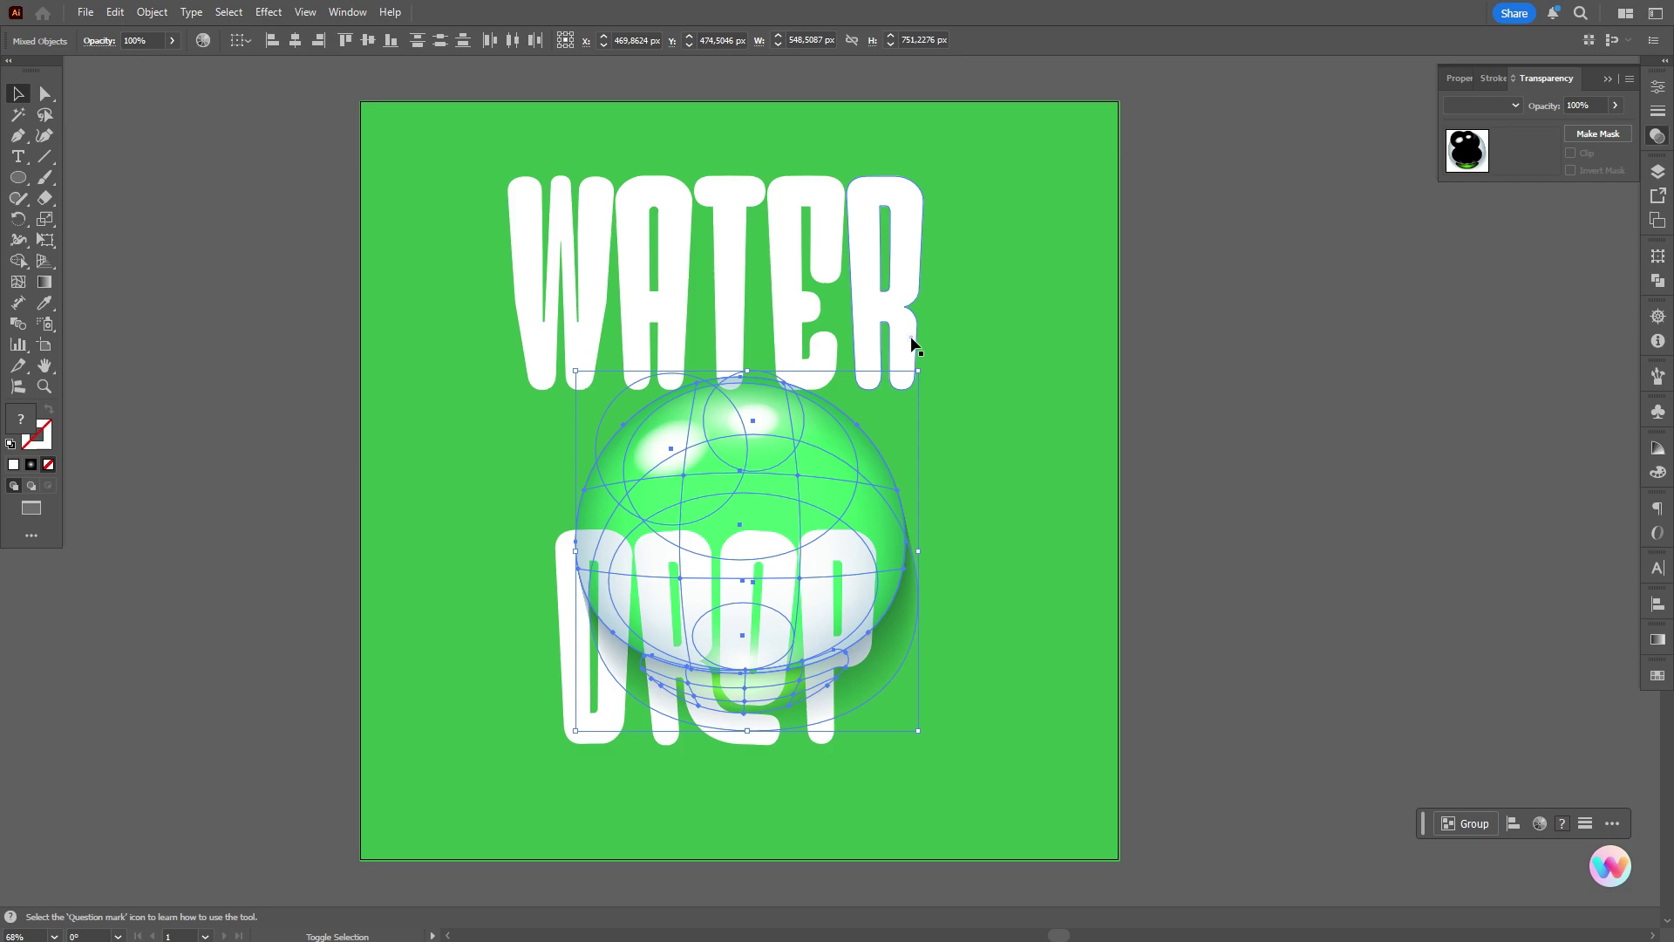
left_click_drag(752, 469, 934, 577)
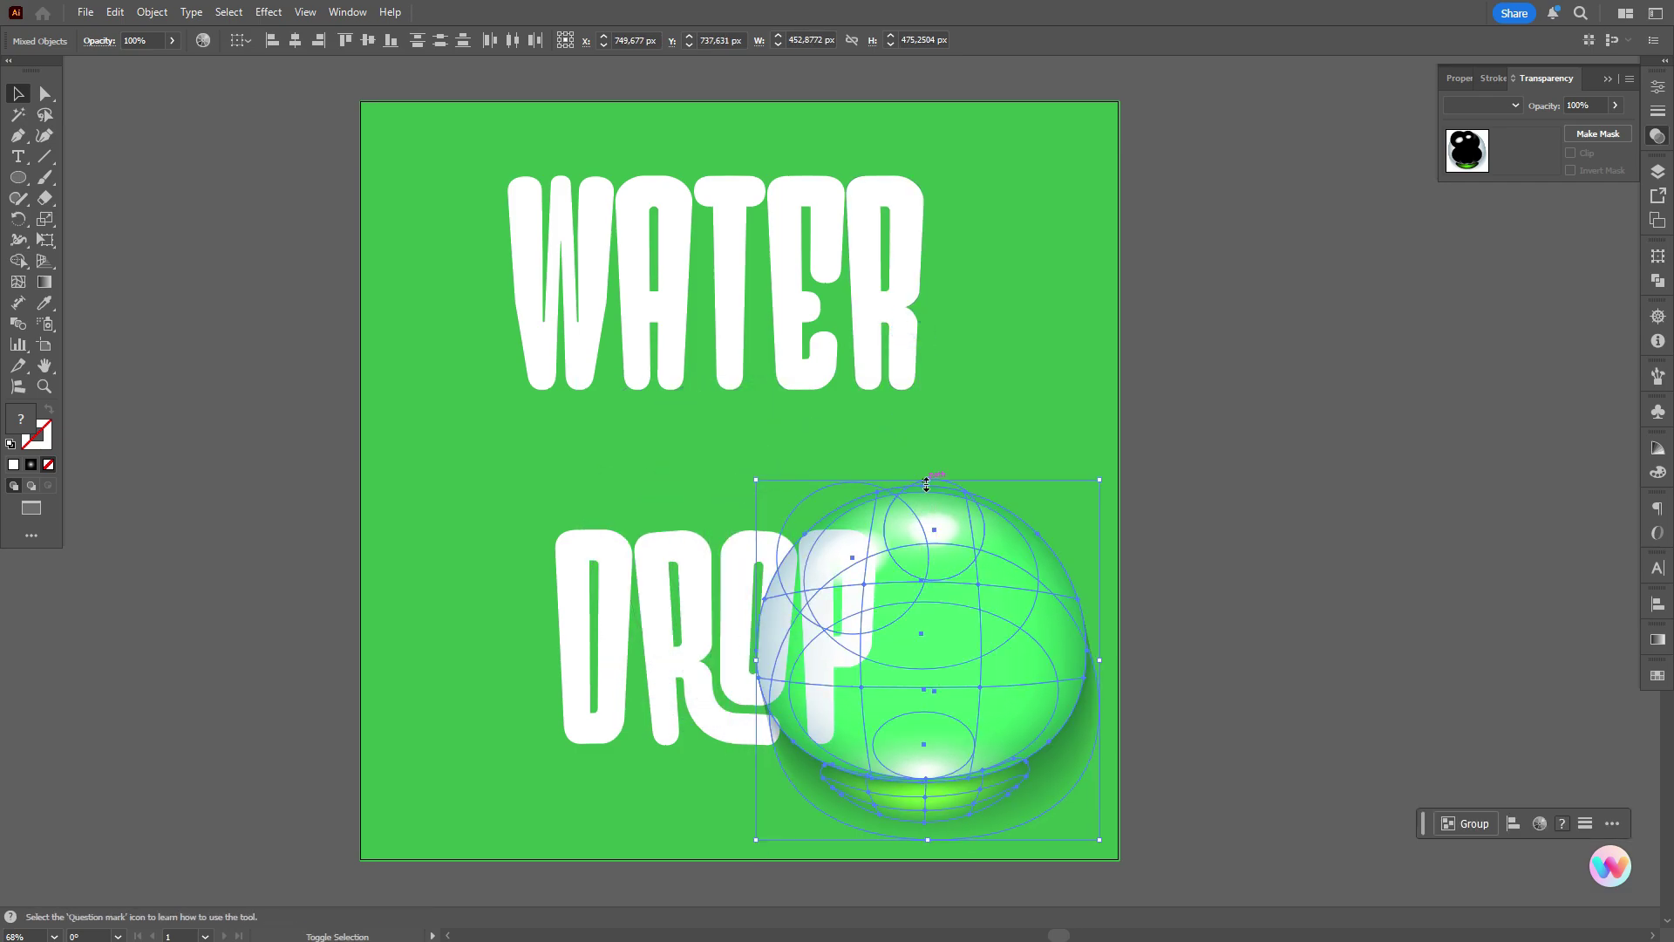
left_click_drag(926, 483, 926, 612)
left_click_drag(948, 682, 880, 654)
left_click(1189, 630)
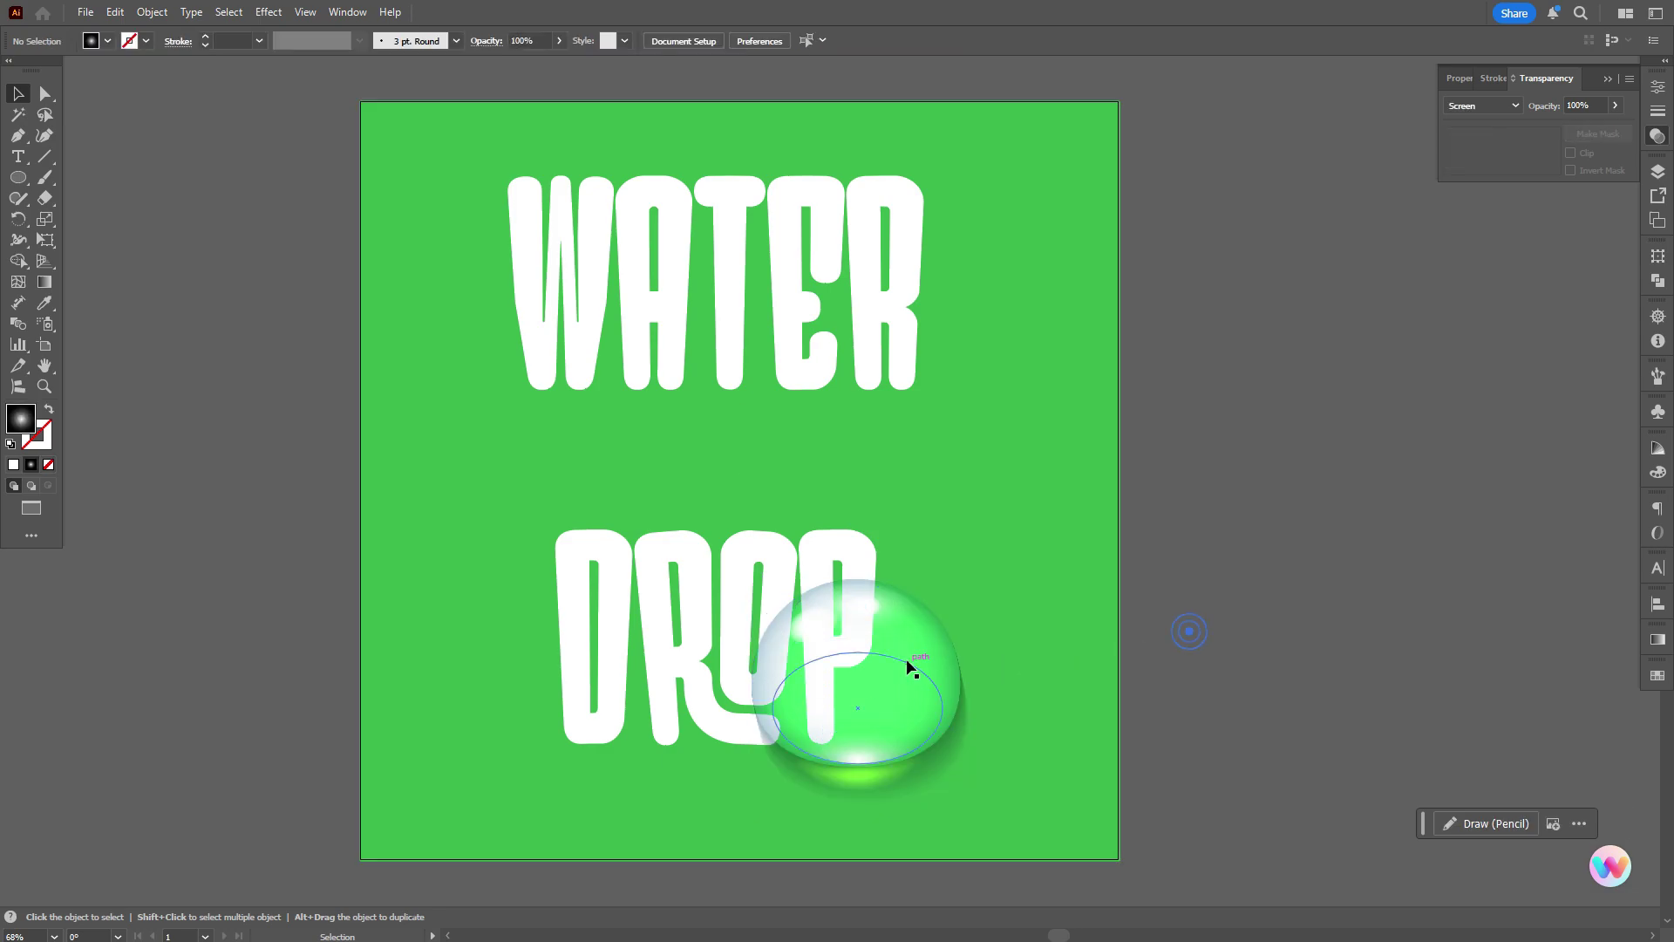
- Set the drop image to Multiply blend mode at 50% opacity
left_click(909, 668)
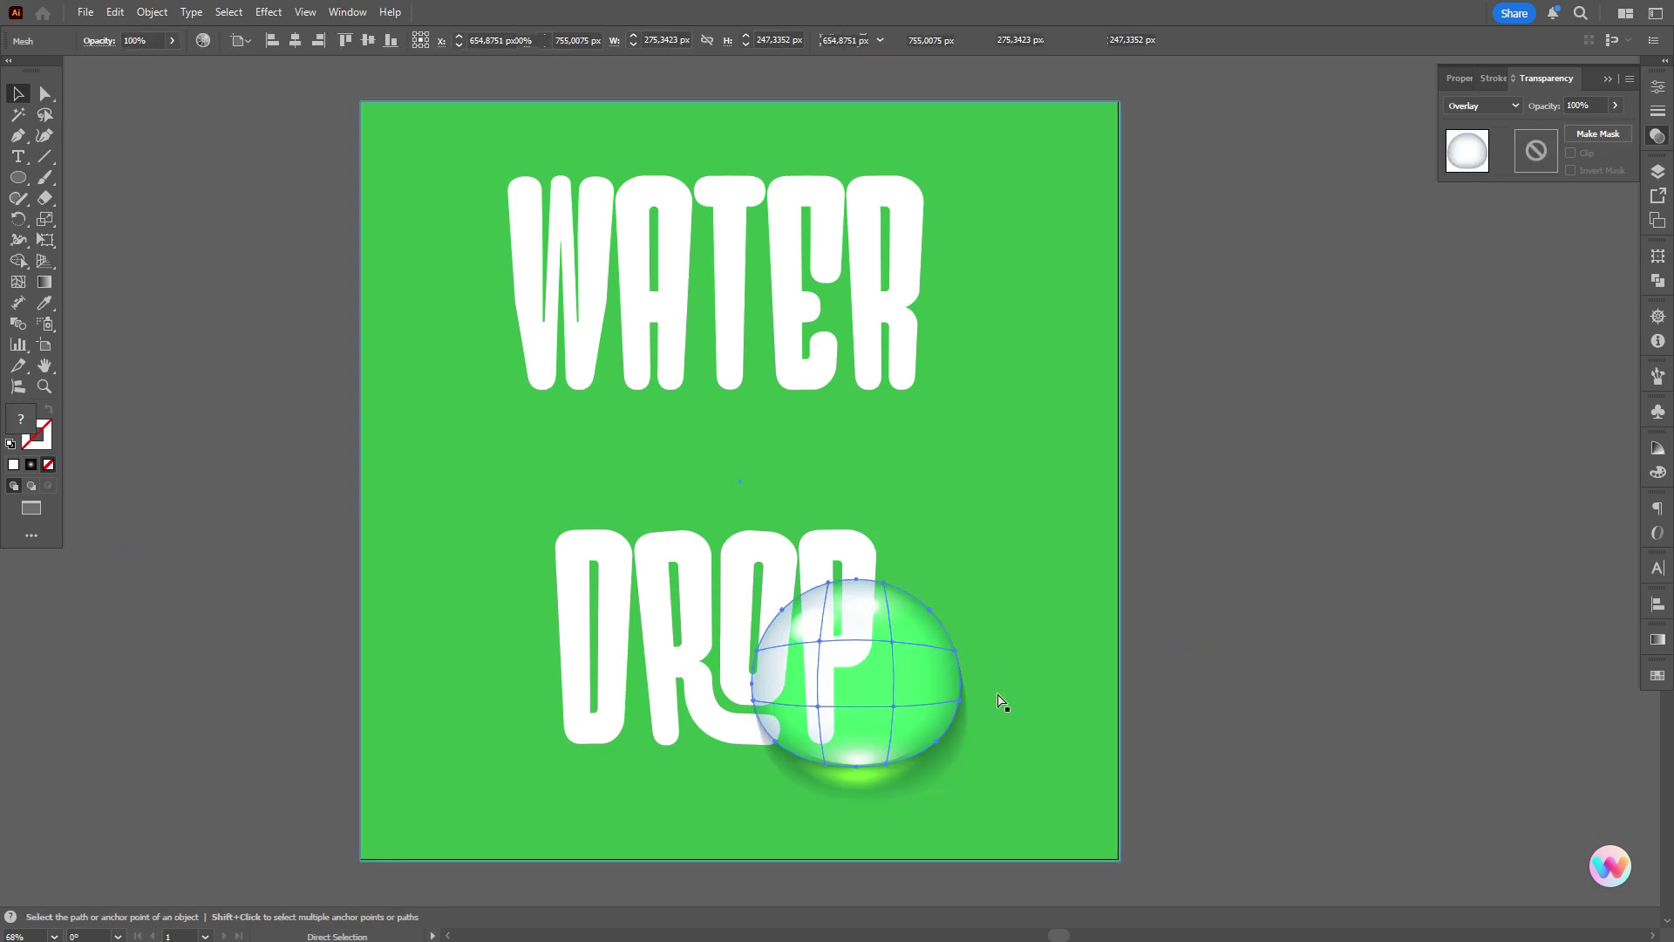
key("ctrl+z")
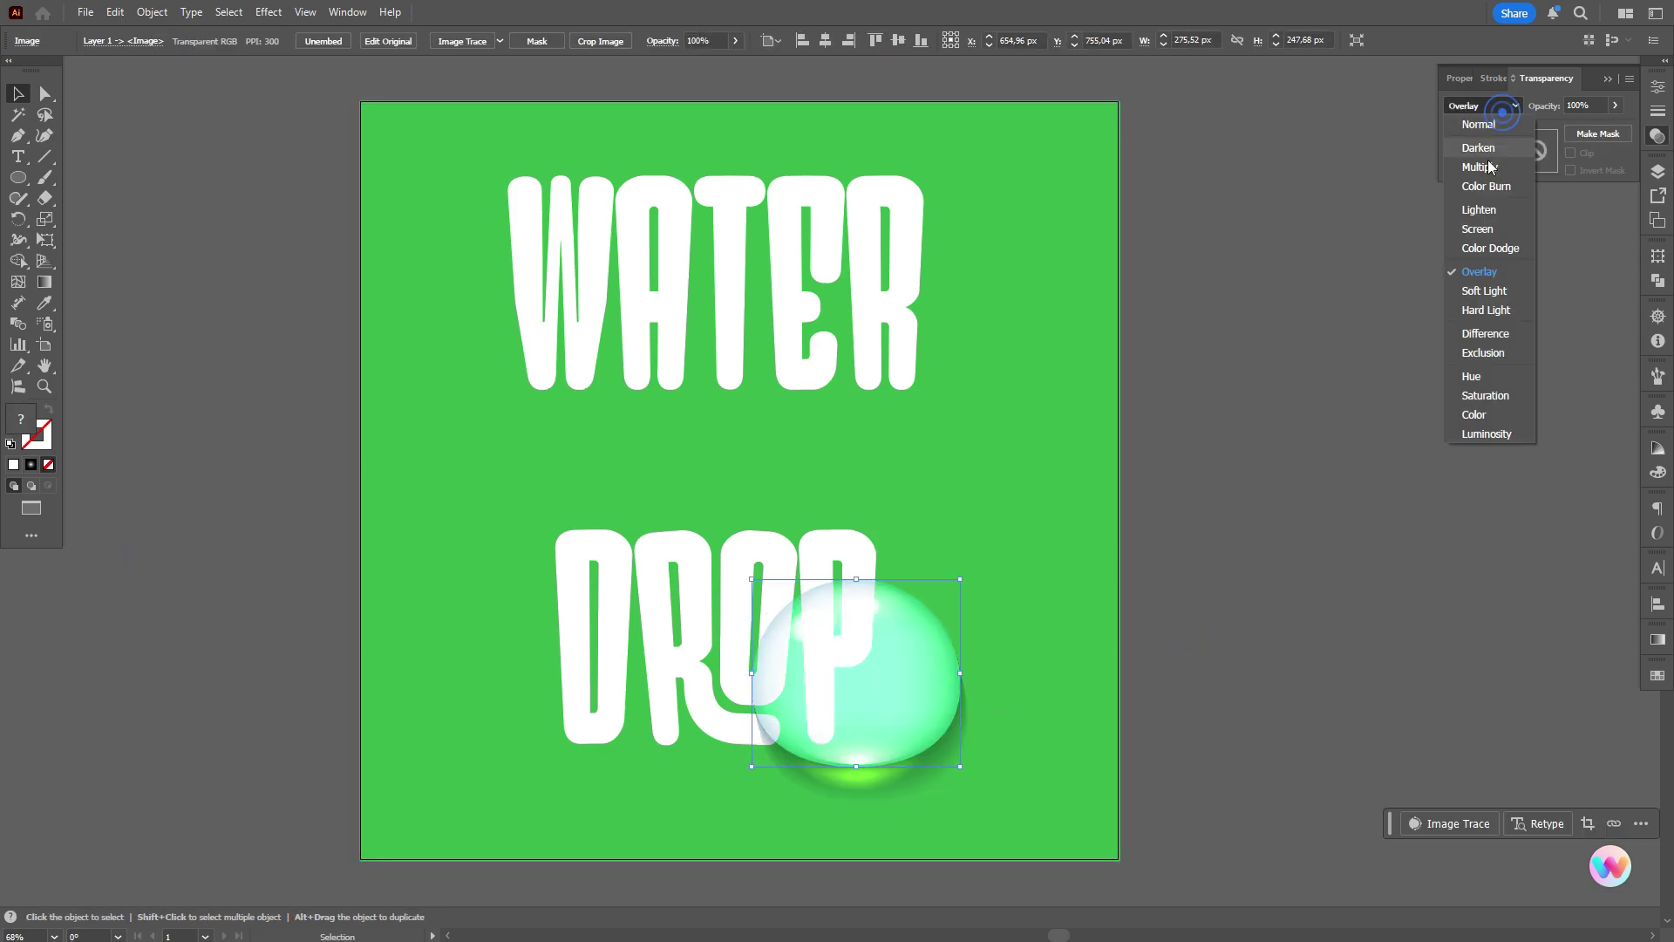
left_click(1487, 162)
left_click(1193, 386)
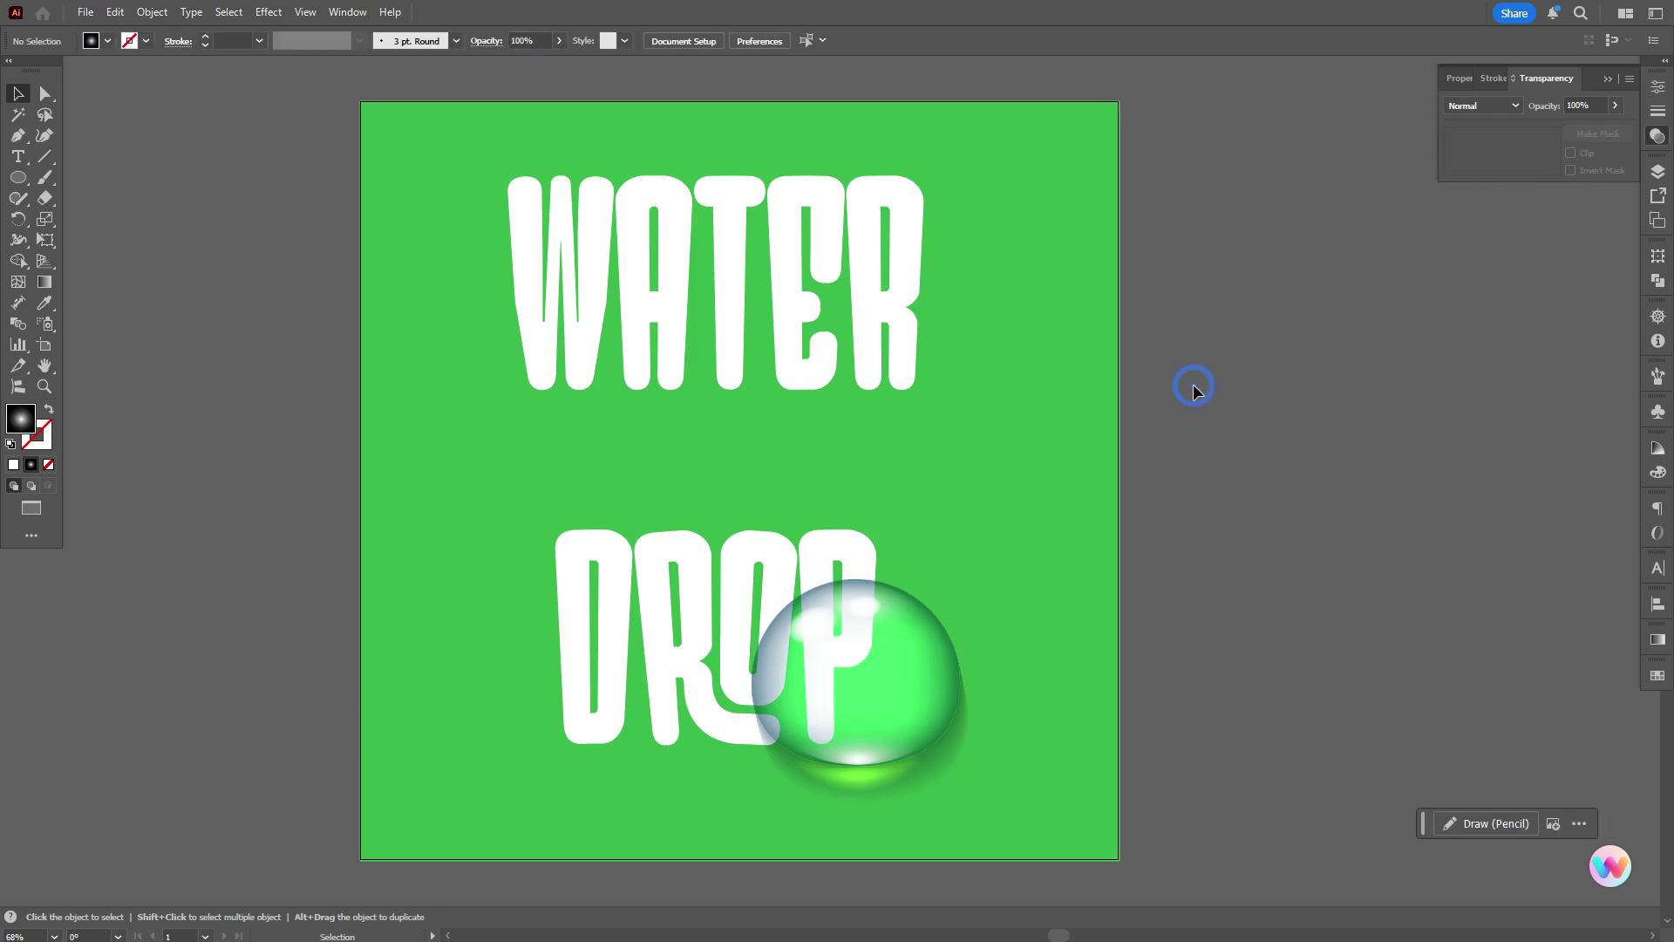
left_click(935, 670)
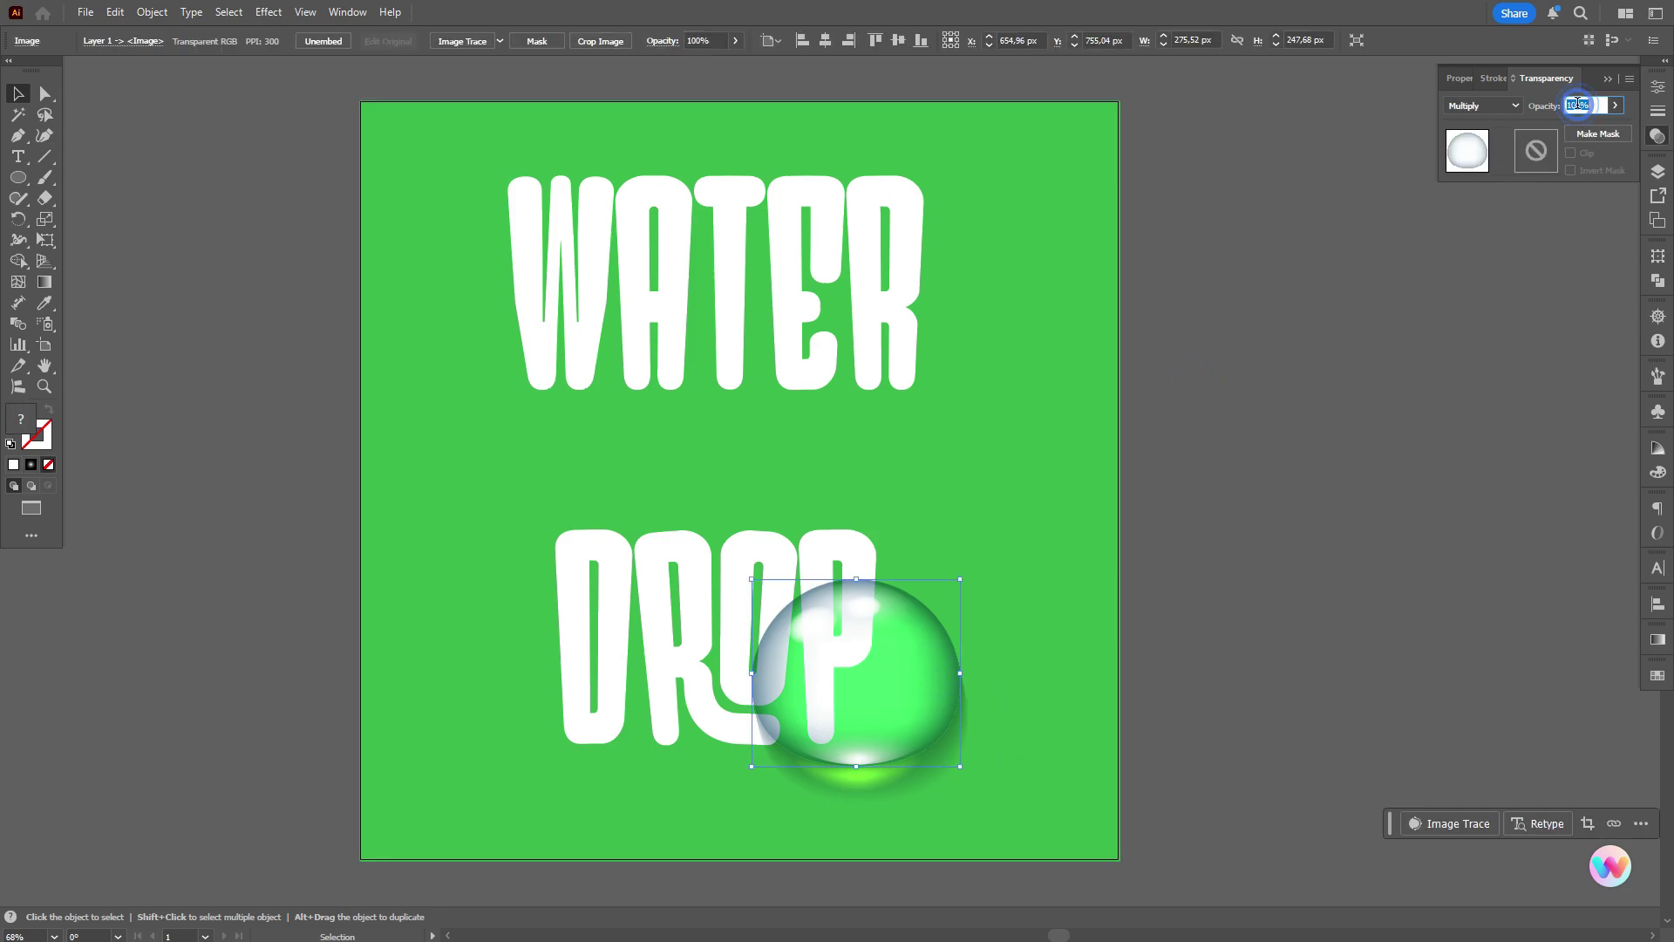
type("50")
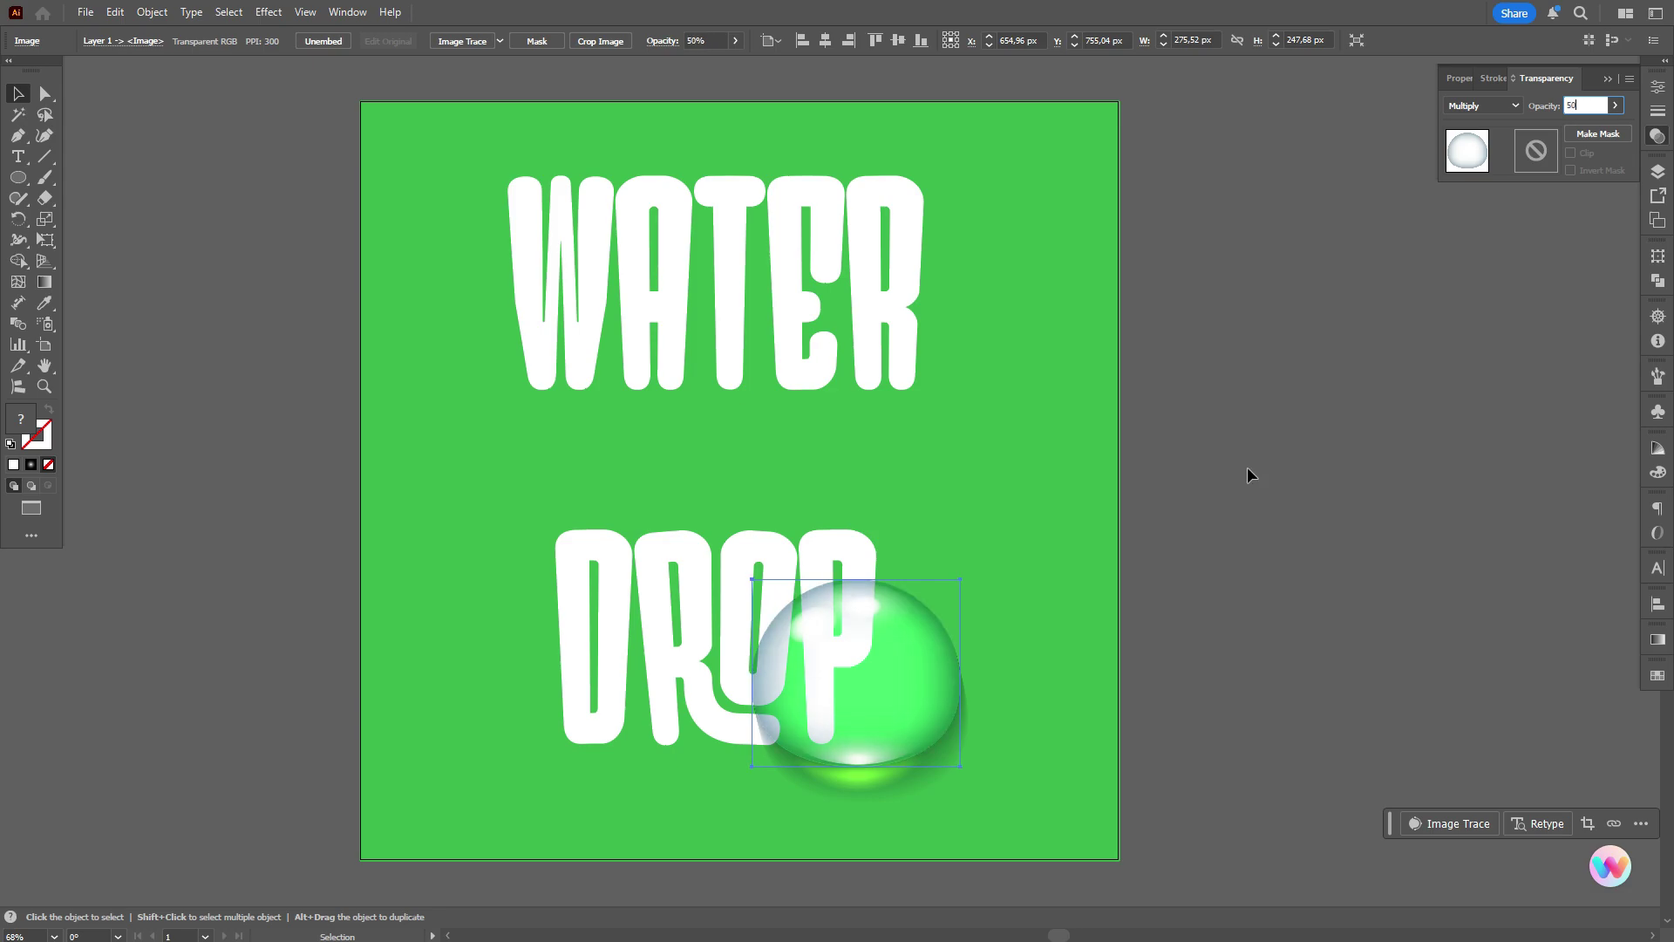
left_click(1246, 468)
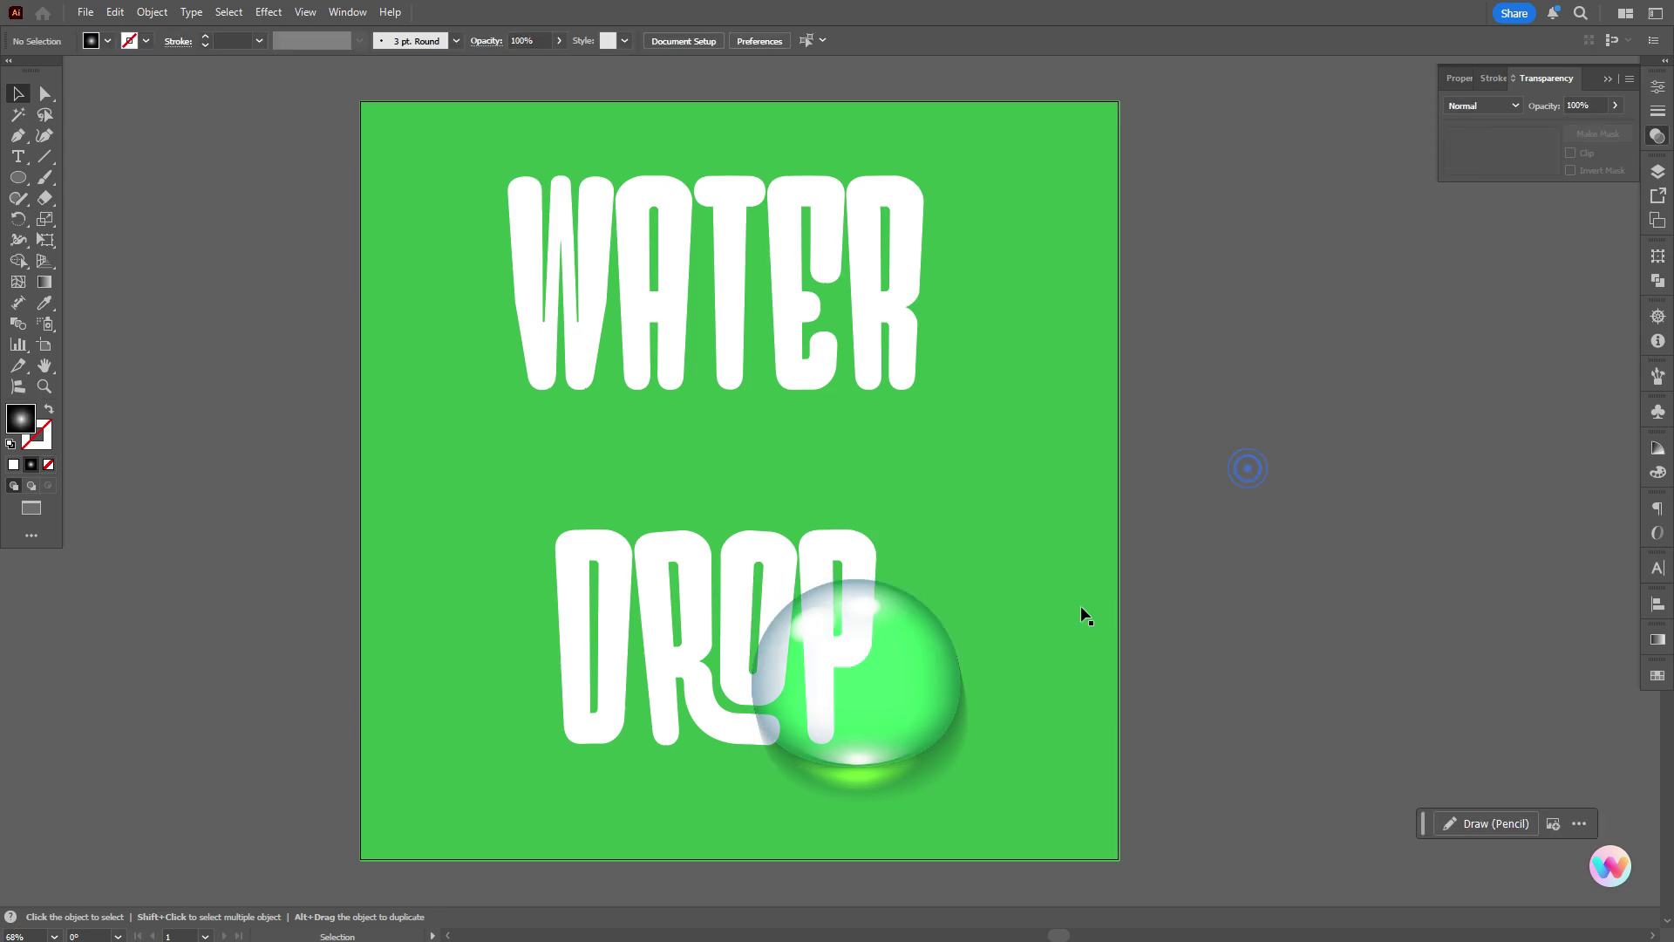
- Isolate the lettering group and drag WATER about 130 px down toward DROP
left_click(824, 373)
right_click(825, 365)
left_click(927, 584)
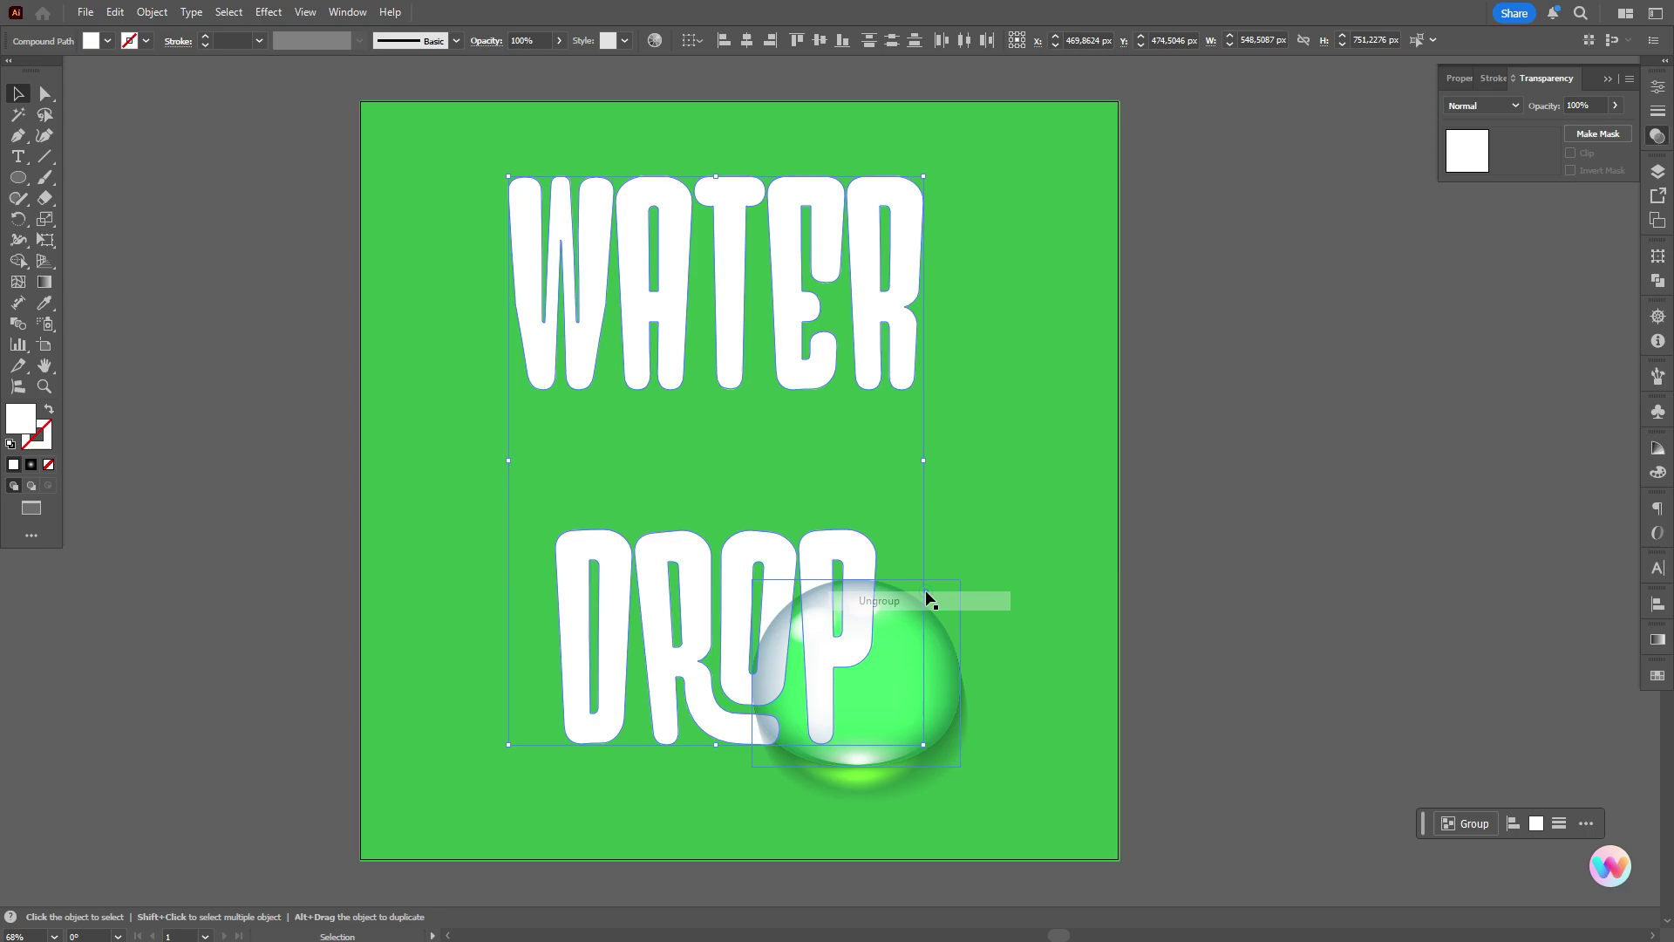
left_click_drag(280, 262, 964, 374)
left_click(1157, 395)
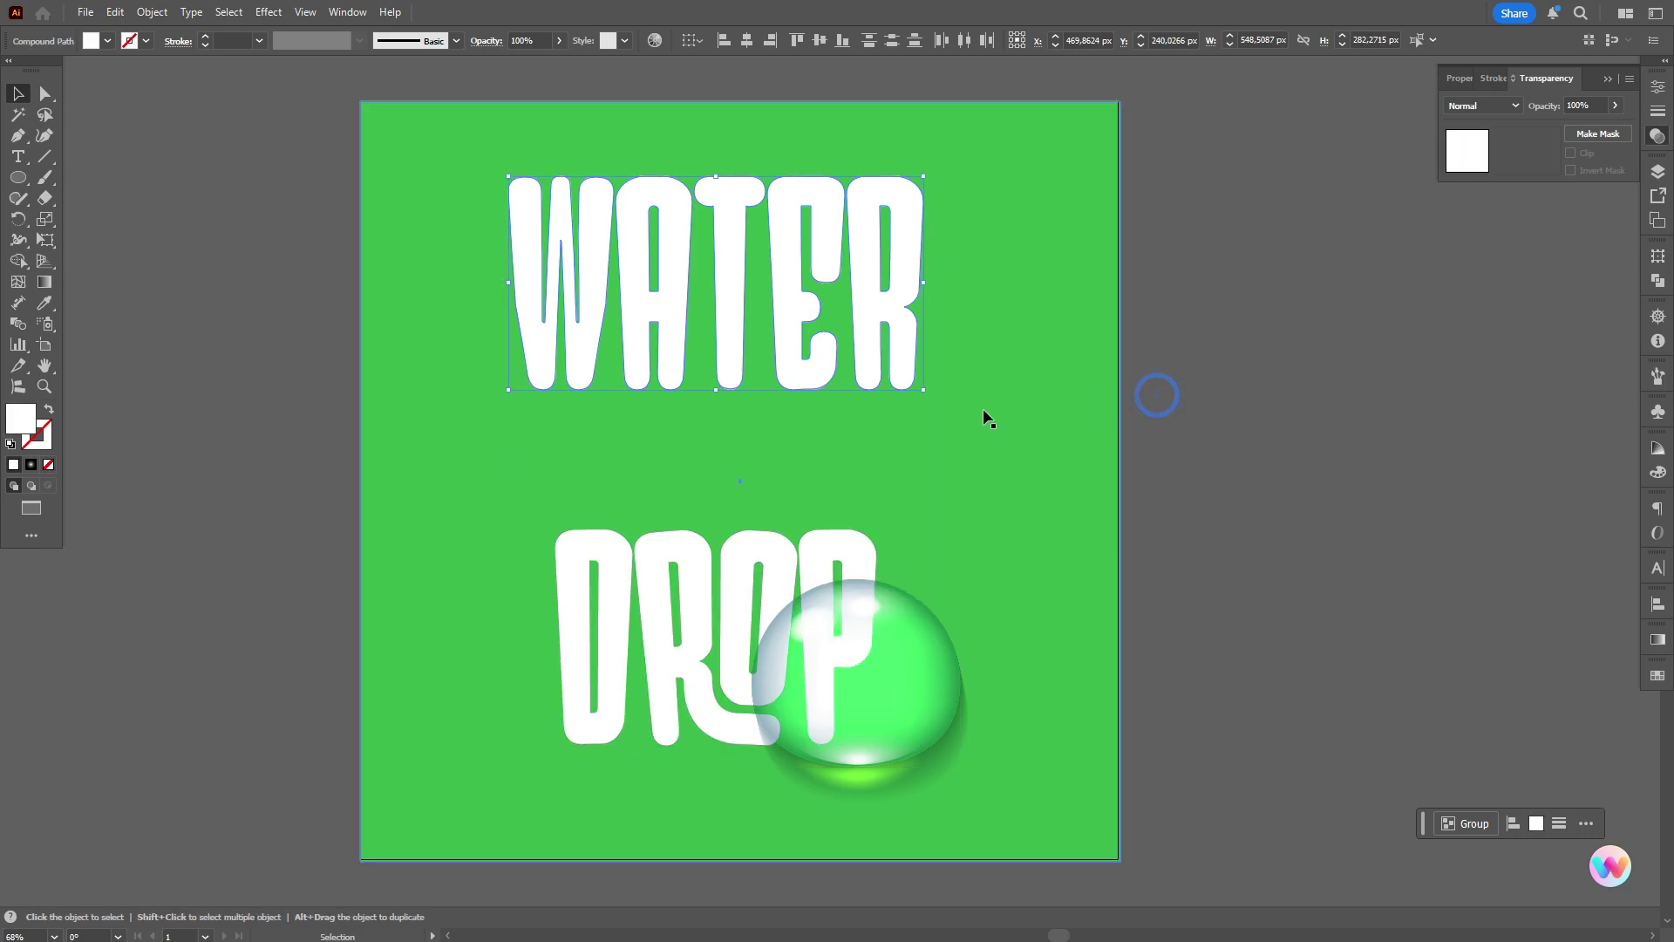
left_click_drag(896, 308, 902, 422)
- Select the lettering and drop, excluding the background, and move them up together
left_click_drag(200, 231, 1006, 755)
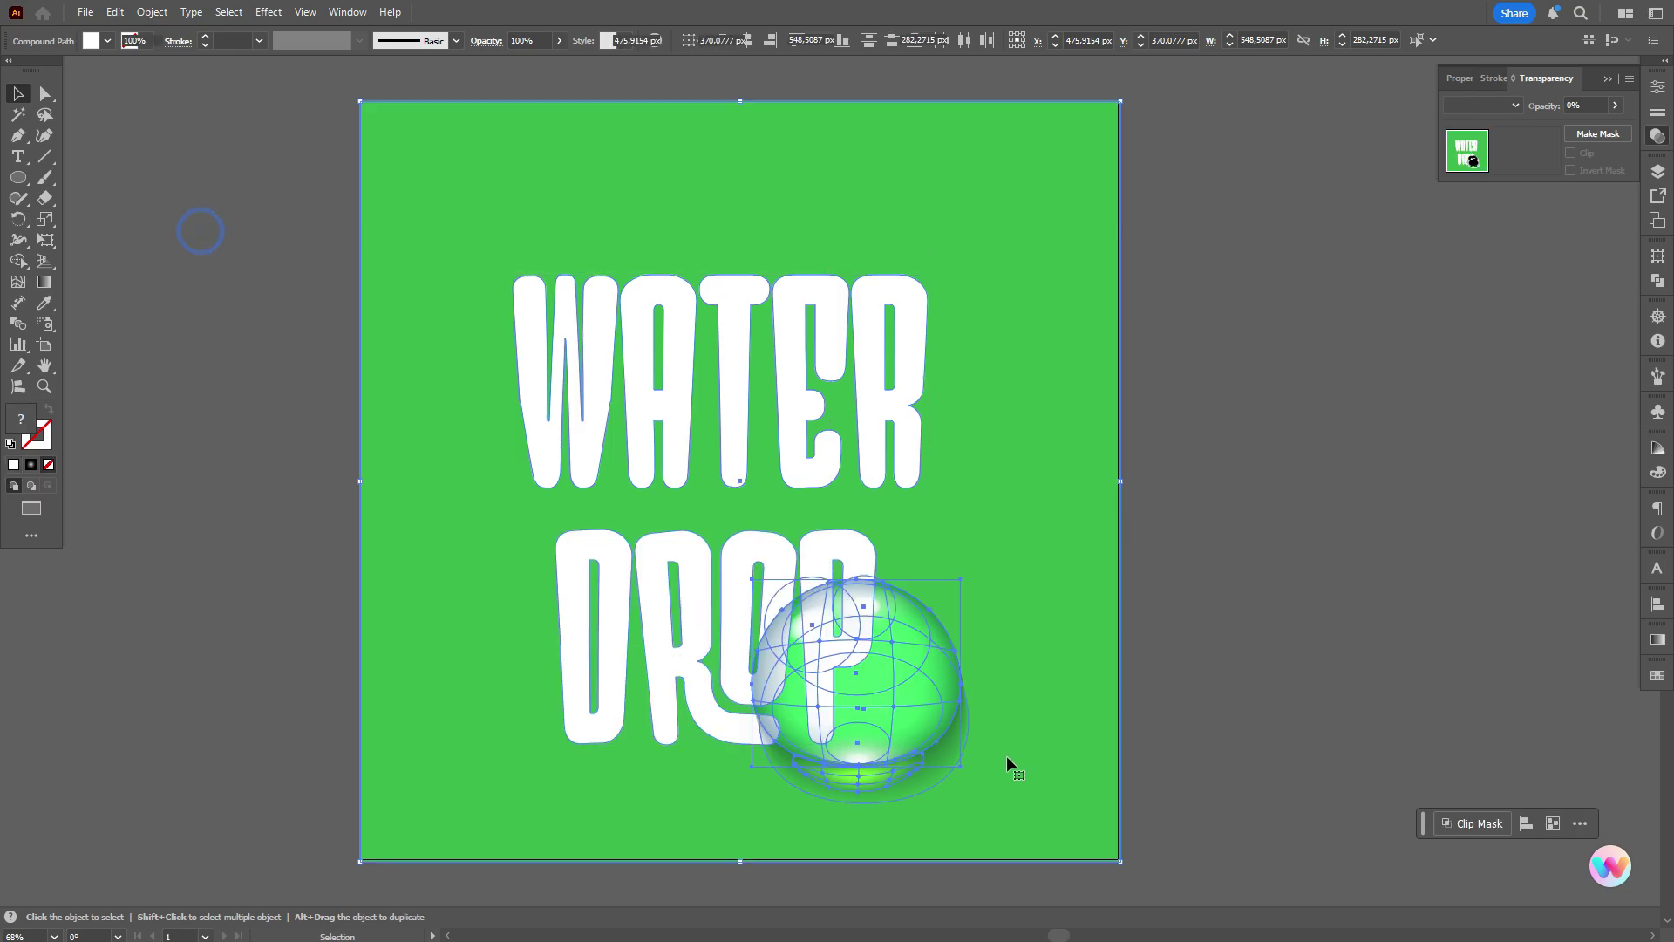
left_click(1203, 694, "shift")
left_click_drag(863, 707, 870, 651)
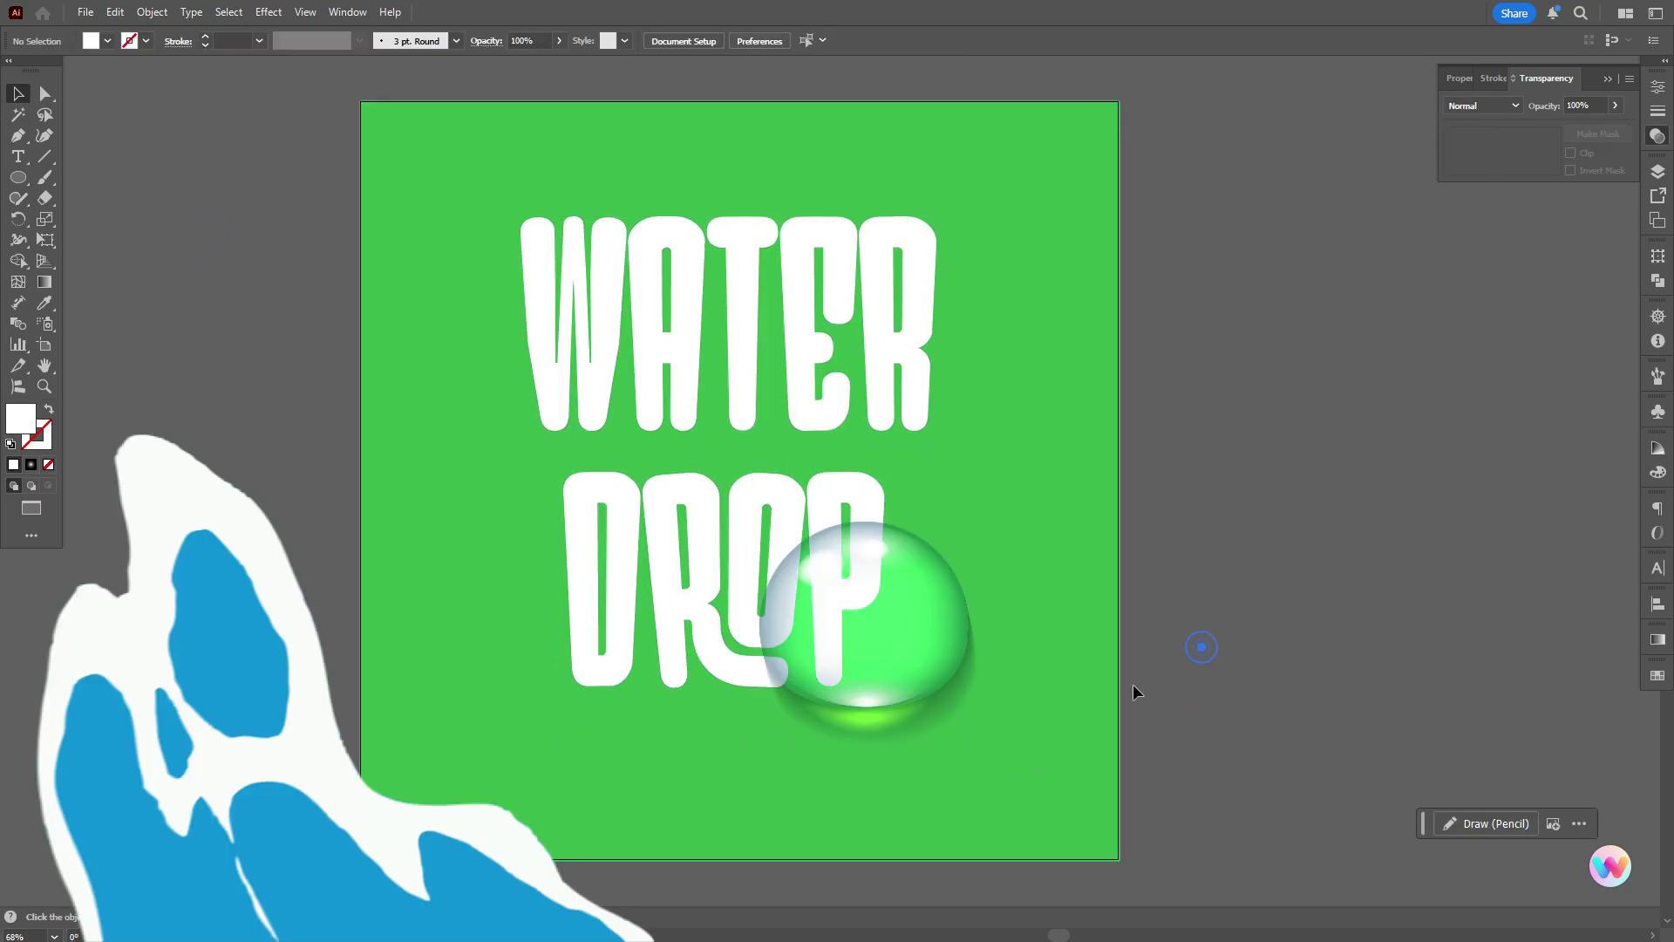